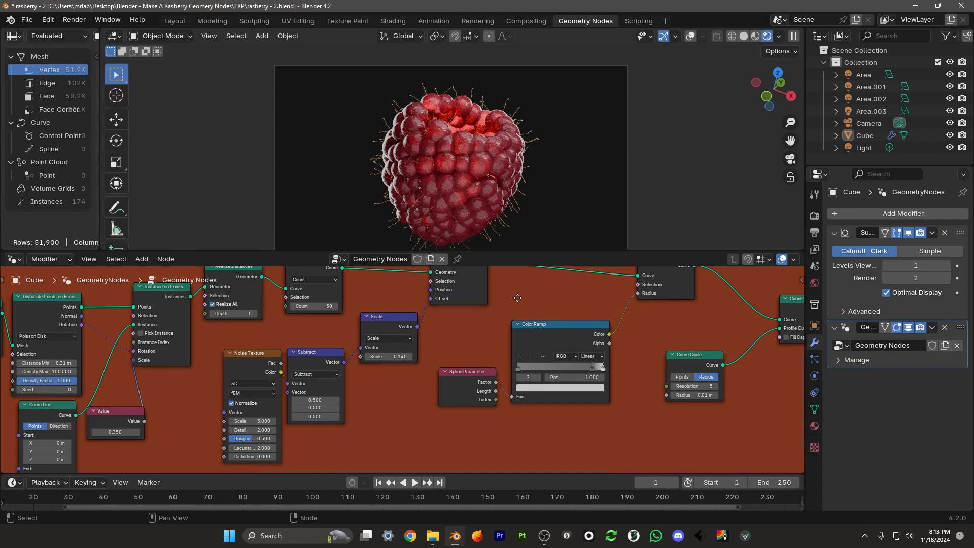
- Examine the finished raspberry's geometry node tree, from the hair generation branch to the group output, and its rendered surface up close
middle_drag(364, 361, 412, 360)
scroll(372, 370, down, 2)
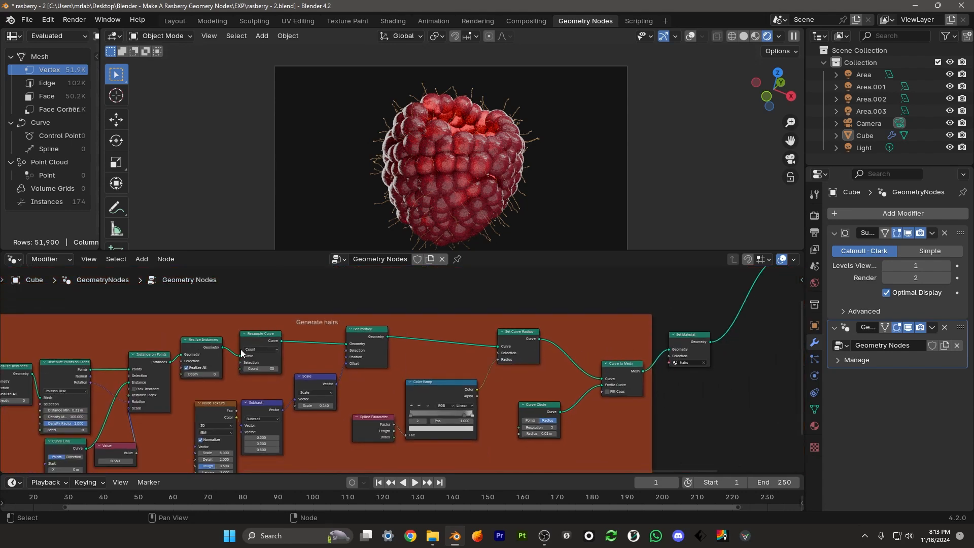
middle_drag(297, 331, 520, 339)
scroll(89, 376, down, 1)
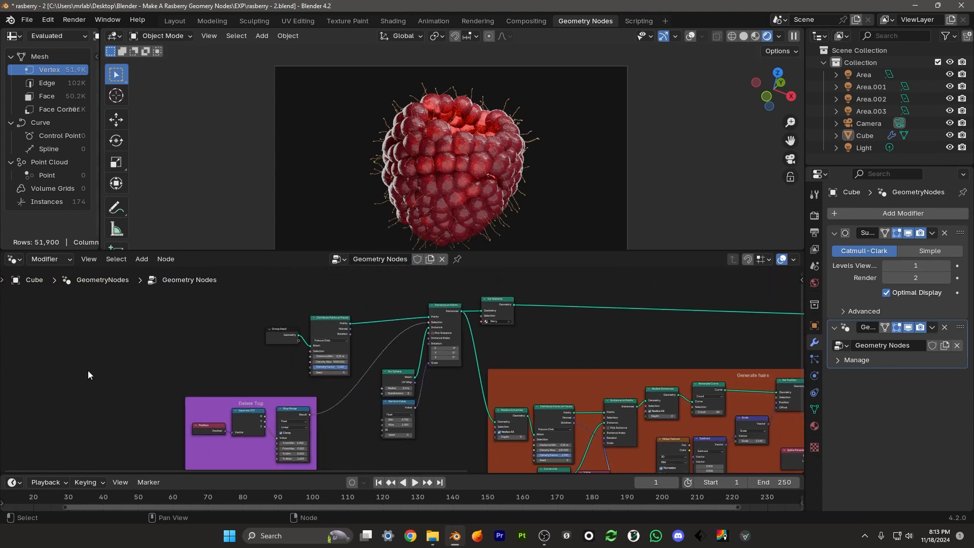
drag(103, 312, 484, 477)
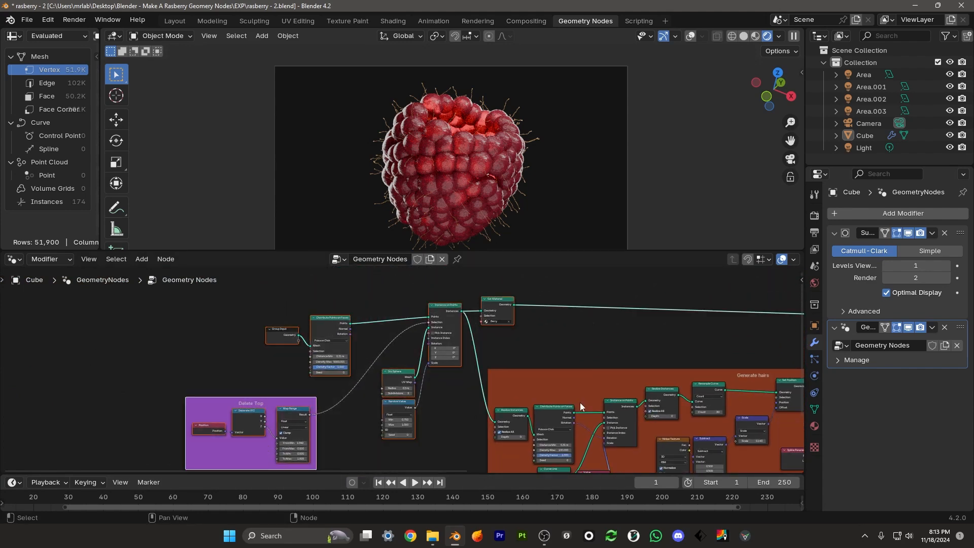
scroll(430, 334, up, 5)
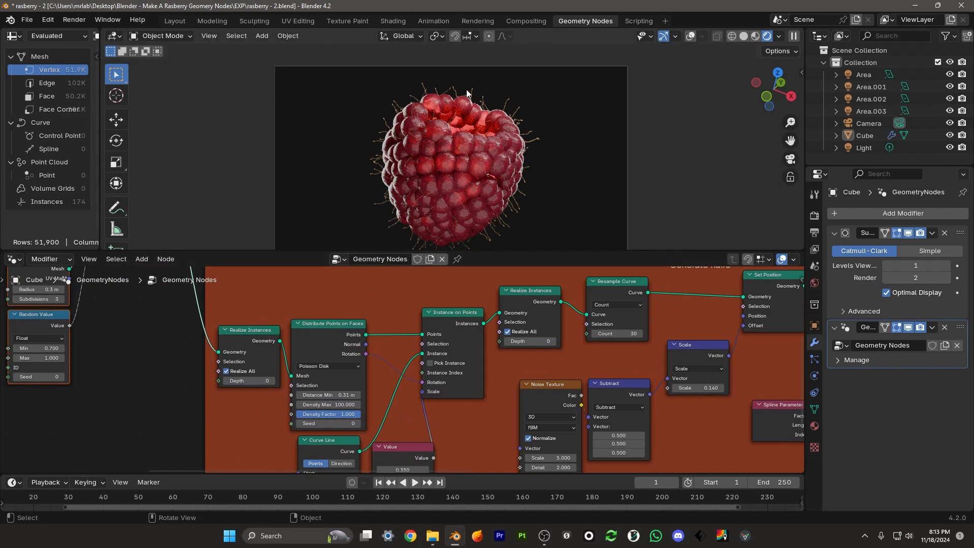
middle_drag(694, 338, 398, 354)
middle_drag(610, 359, 274, 383)
middle_drag(563, 312, 360, 417)
mouse_move(579, 299)
mouse_down()
mouse_move(570, 283)
mouse_move(570, 309)
mouse_up()
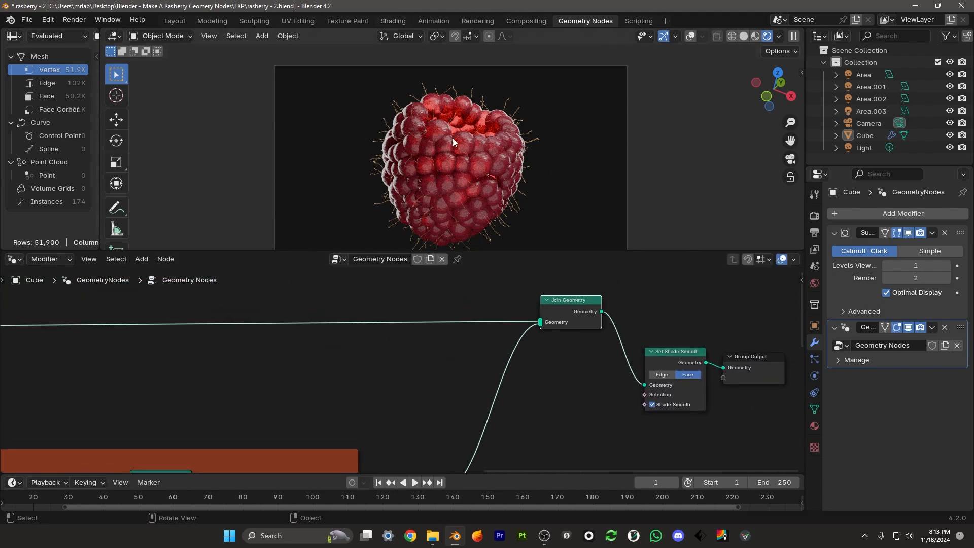
scroll(453, 138, up, 3)
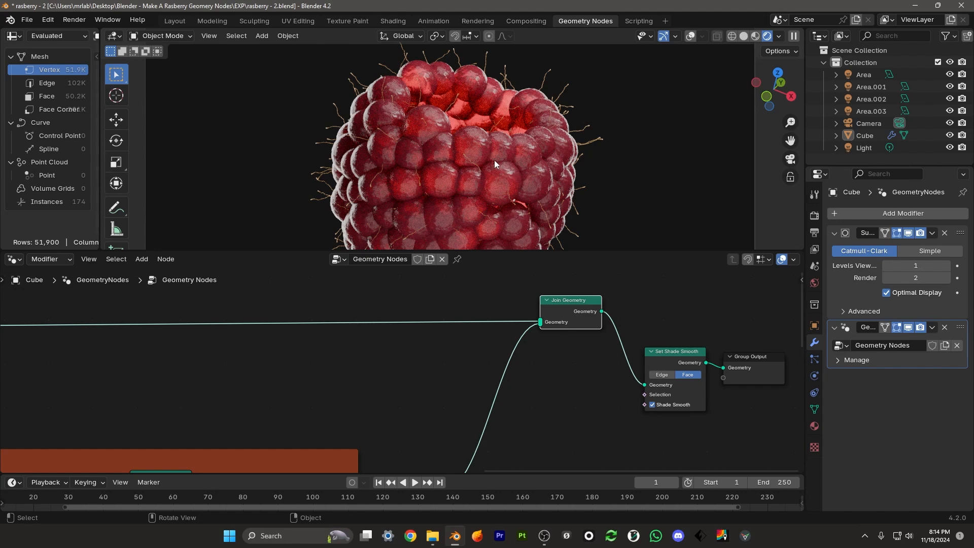
scroll(500, 184, down, 4)
mouse_move(504, 189)
middle_down()
mouse_move(465, 184)
mouse_move(501, 178)
middle_up()
key(ctrl+space)
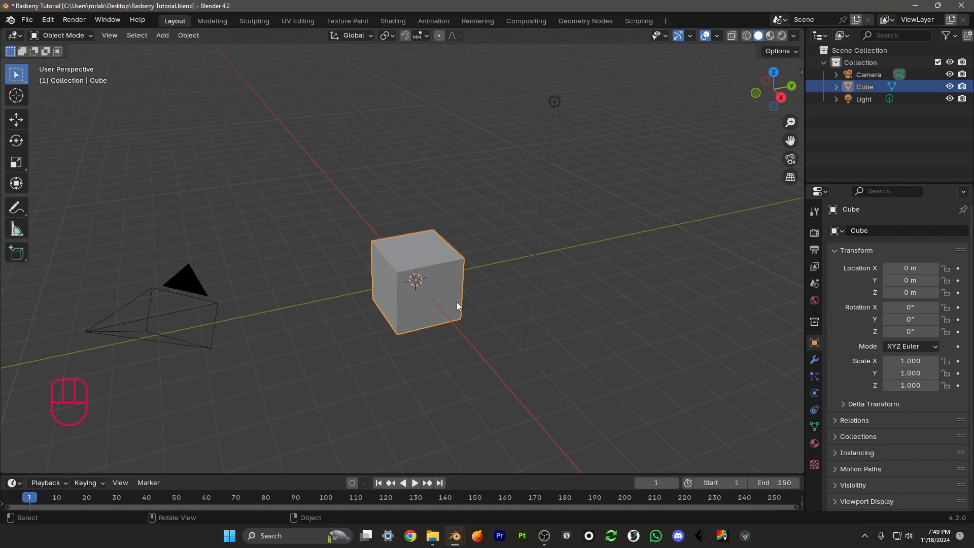
- Switch to the Geometry Nodes workspace with the cube selected and widen the 3D viewport over the spreadsheet
middle_drag(474, 279, 382, 288)
click(418, 261)
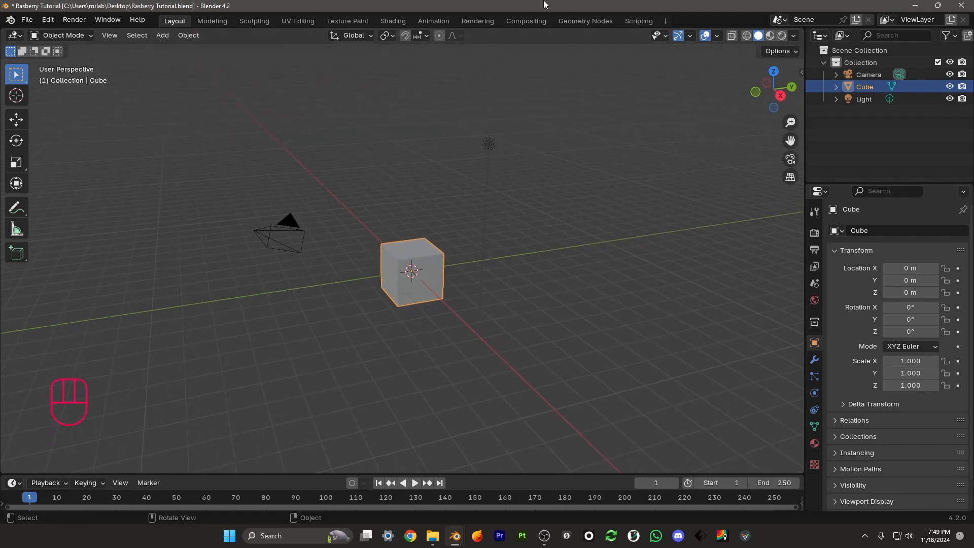
click(583, 22)
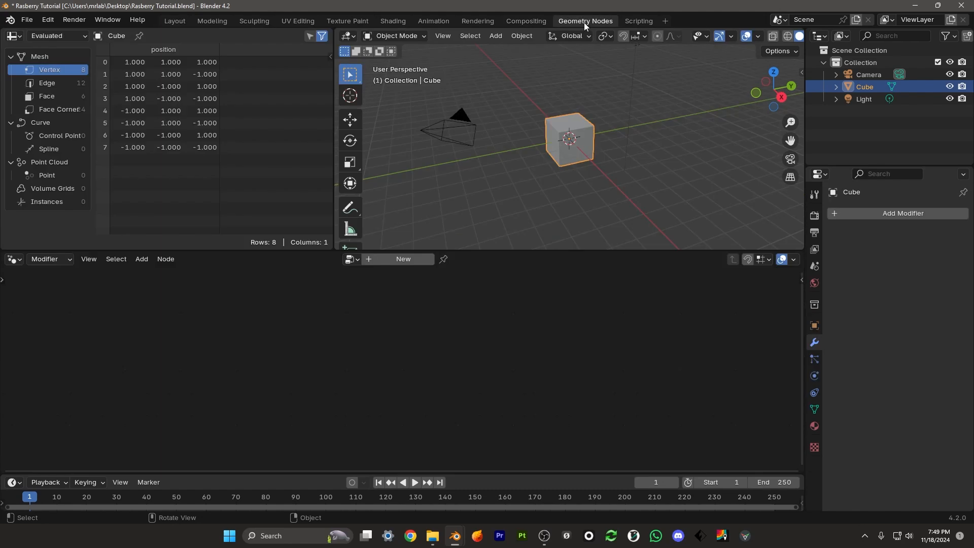
drag(335, 186, 14, 158)
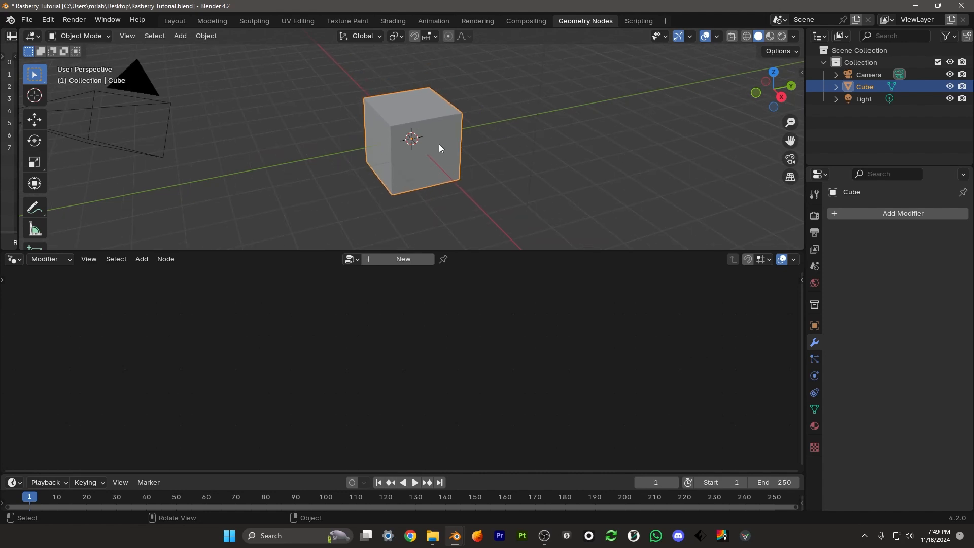
- Subdivide the whole cube in Edit Mode with 2 cuts
middle_drag(440, 144, 446, 115)
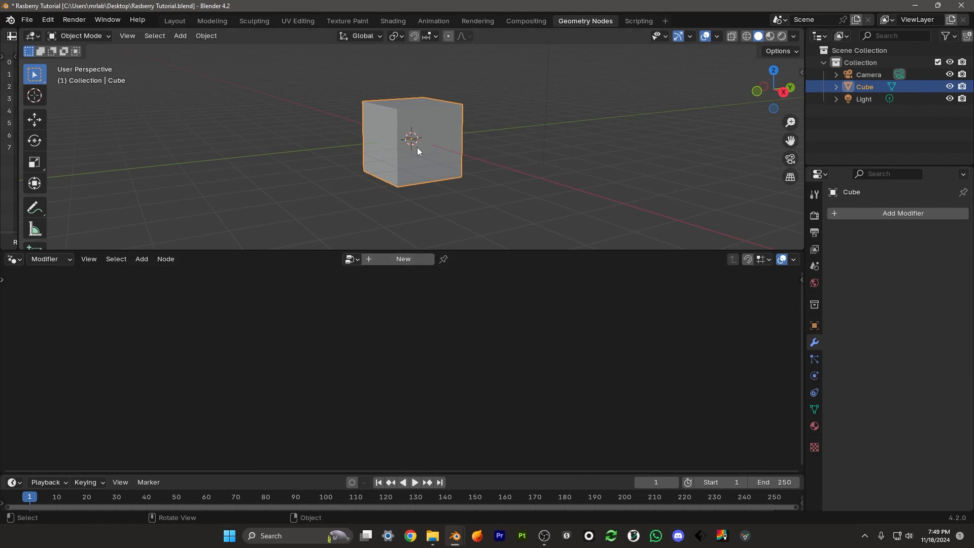
scroll(437, 145, up, 3)
scroll(426, 160, down, 3)
key(Tab)
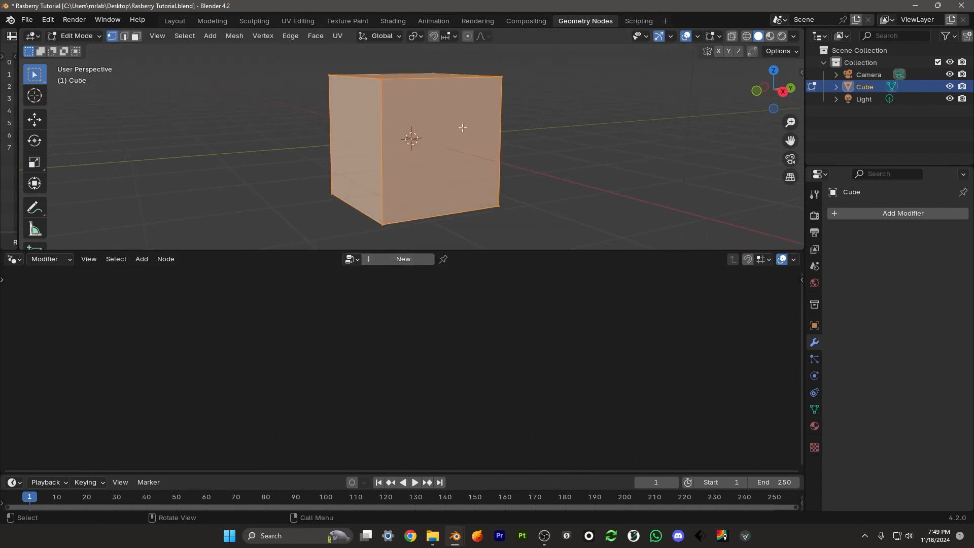
middle_drag(426, 159, 423, 141)
scroll(424, 137, up, 3)
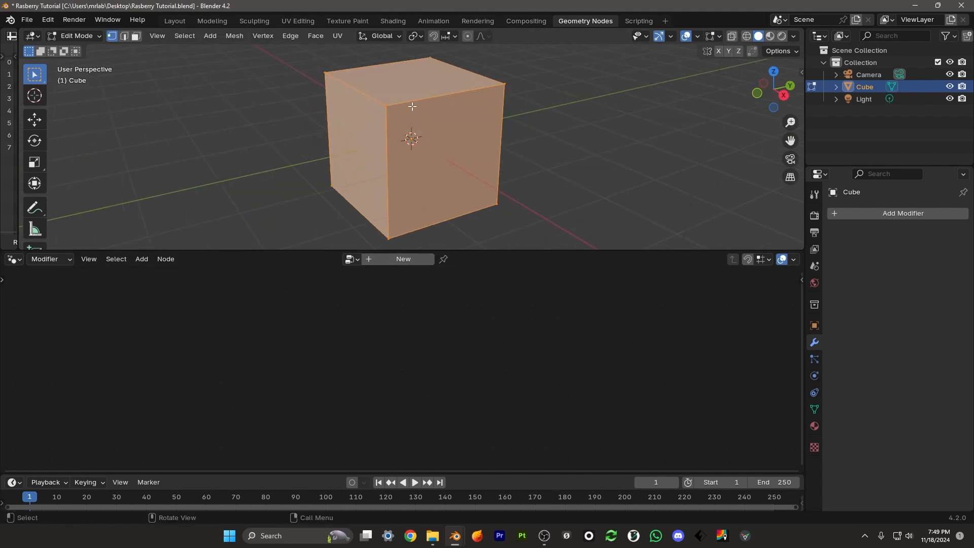
key(ctrl+v)
click(357, 110)
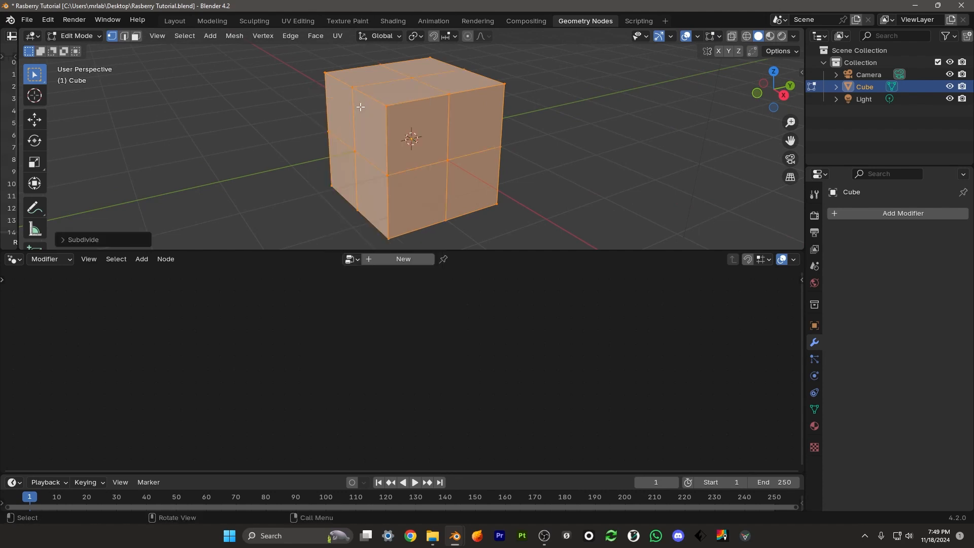
click(72, 239)
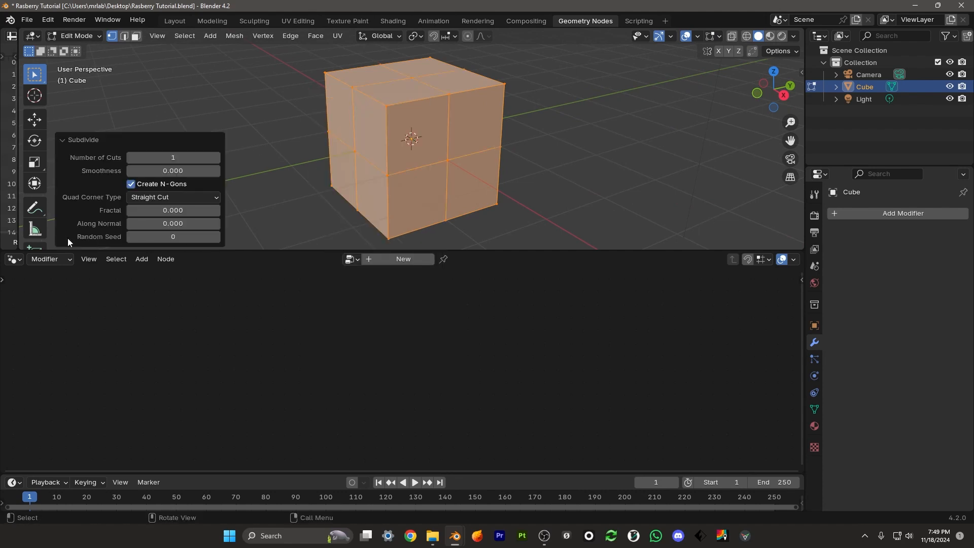
click(217, 158)
click(81, 140)
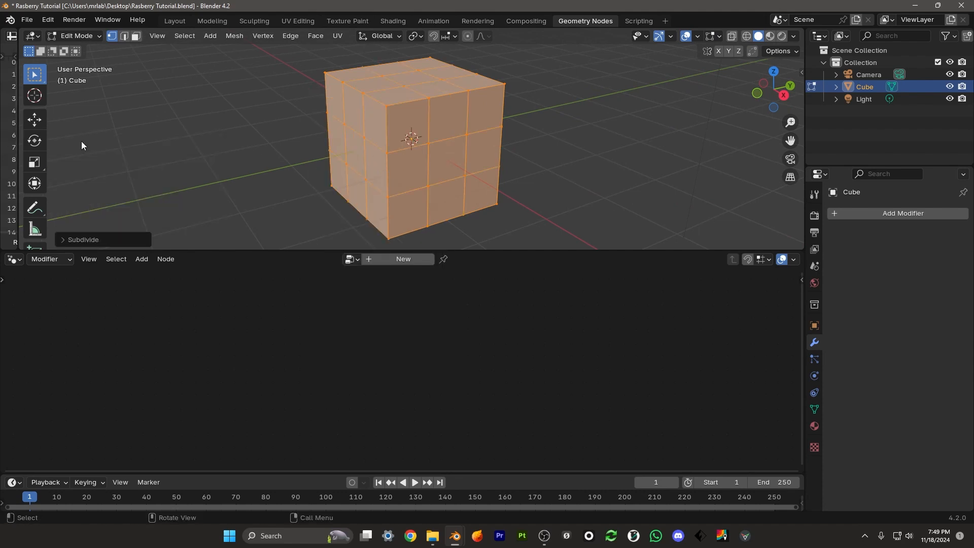
- Round the subdivided cube into a ball shape with the Smooth tool
scroll(475, 161, down, 2)
middle_drag(475, 161, 474, 155)
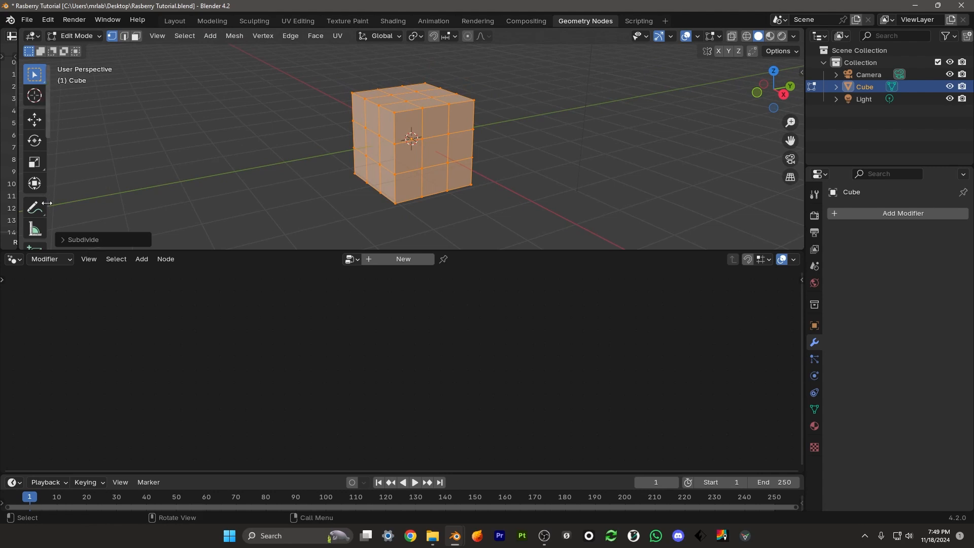
scroll(47, 205, down, 10)
scroll(47, 205, down, 3)
click(35, 163)
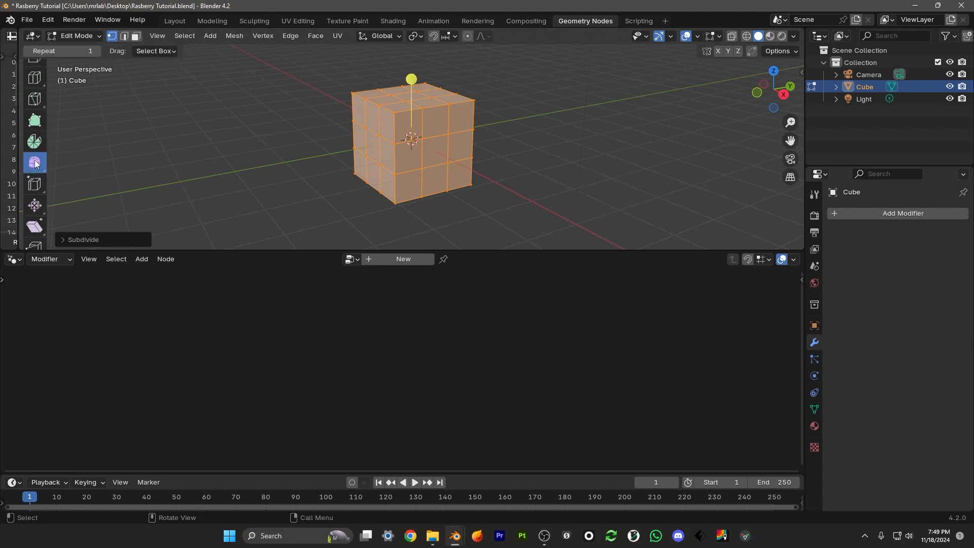
drag(428, 73, 559, 92)
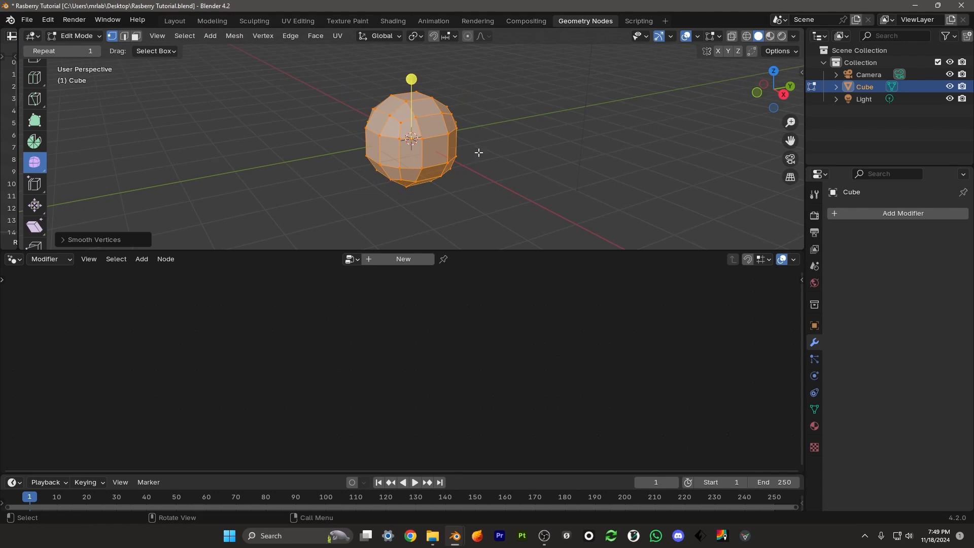
- In front view, with proportional editing and X-ray enabled, move the ball's lower vertices down about 0.43 m along Z
key(KP_1)
scroll(518, 111, up, 2)
click(468, 35)
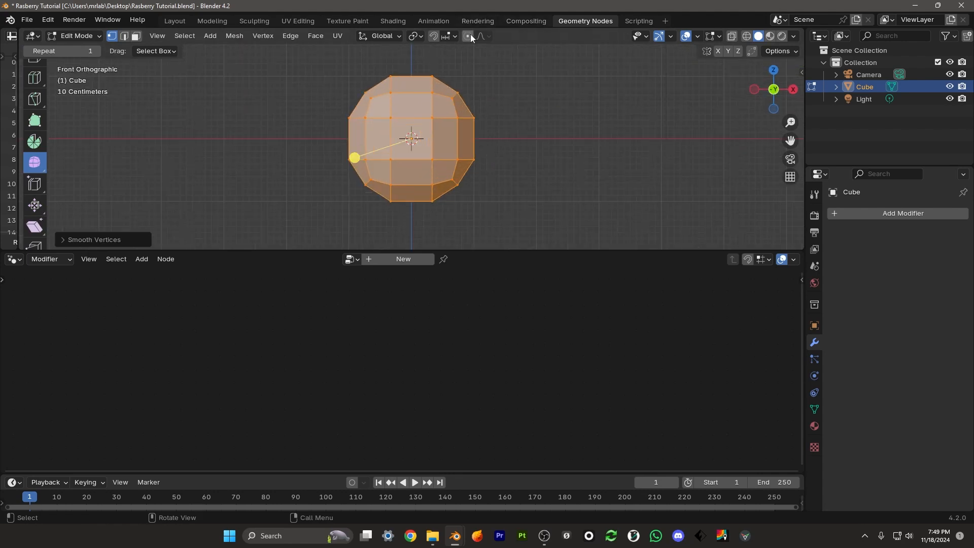
shift+middle_drag(500, 214, 498, 178)
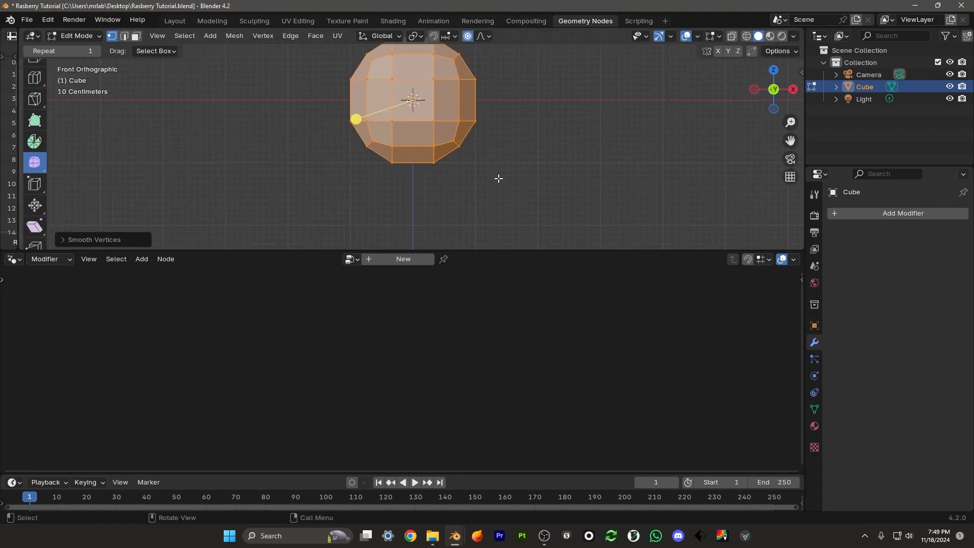
click(732, 36)
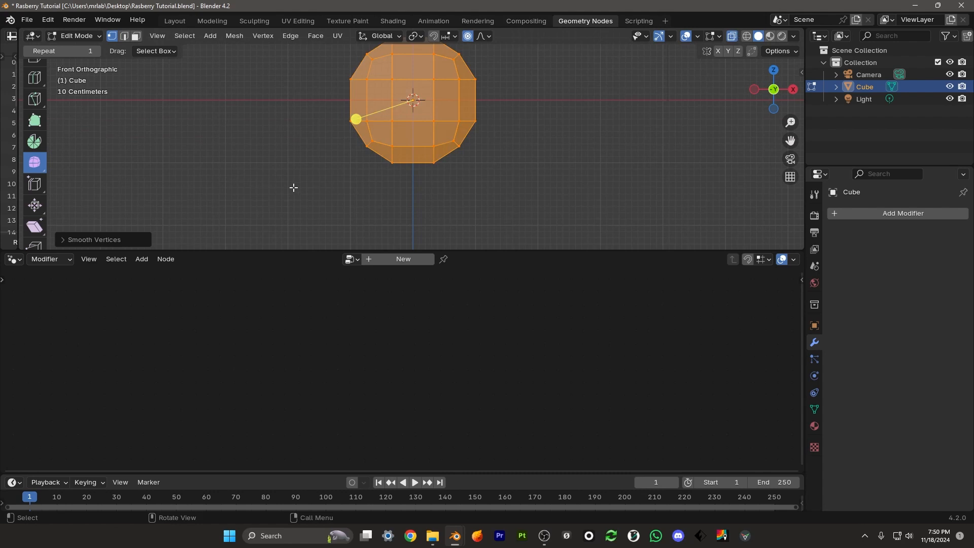
drag(277, 185, 513, 102)
key(g)
key(z)
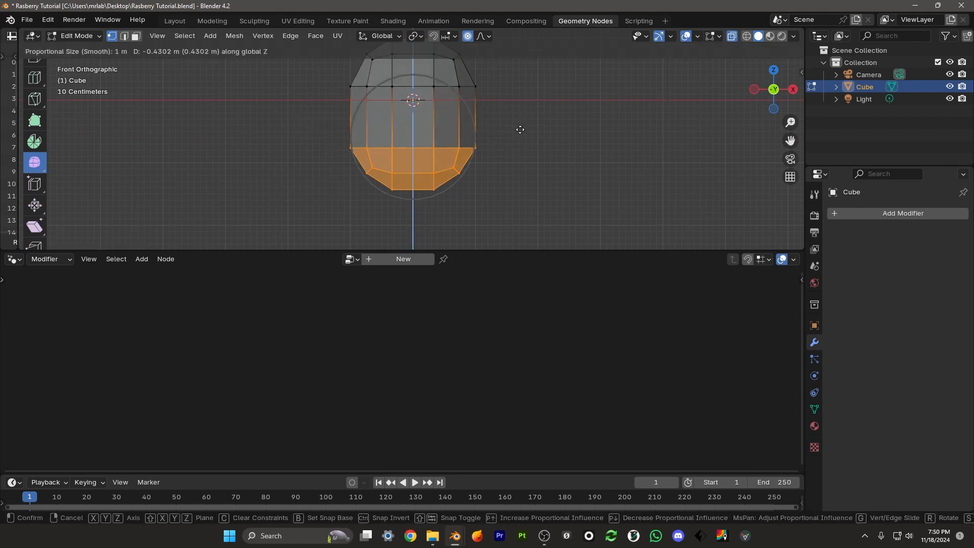
click(520, 129)
- Scale the lower vertices inward to taper the shape, then return to Object Mode with X-ray off
key(s)
click(492, 136)
scroll(485, 135, down, 3)
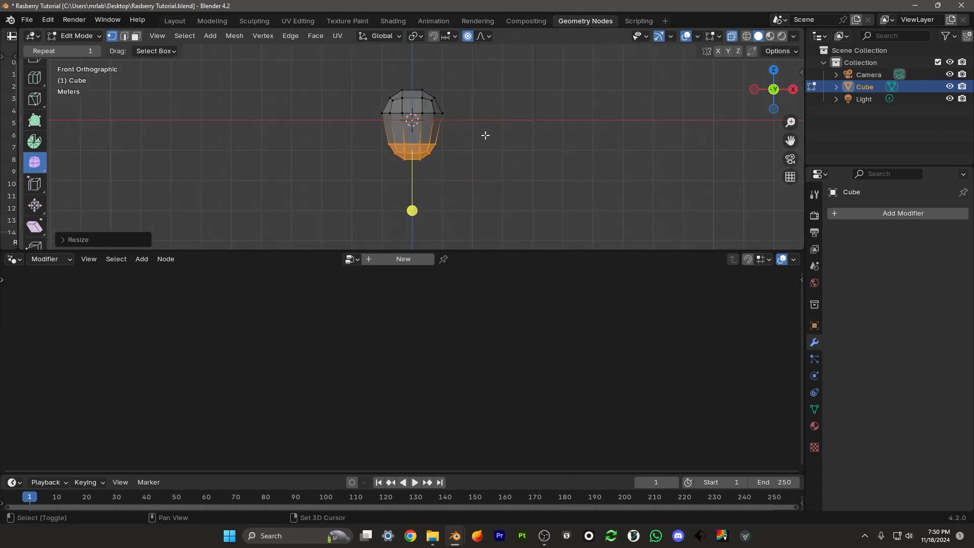
scroll(485, 135, up, 3)
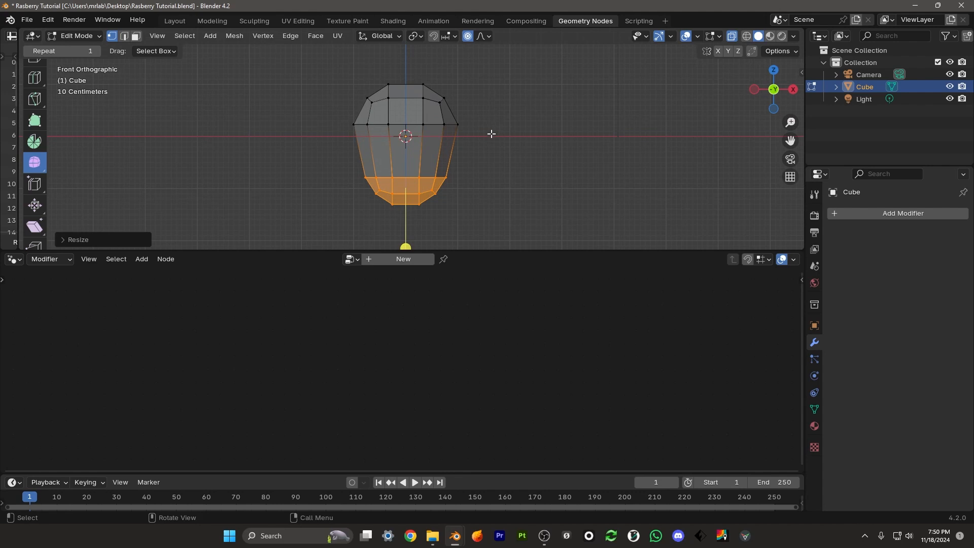
key(Tab)
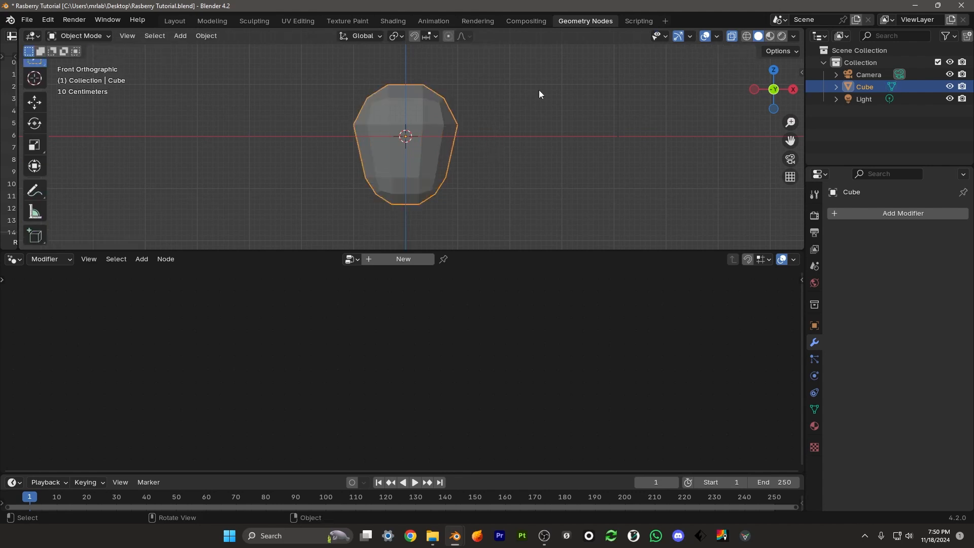
click(732, 37)
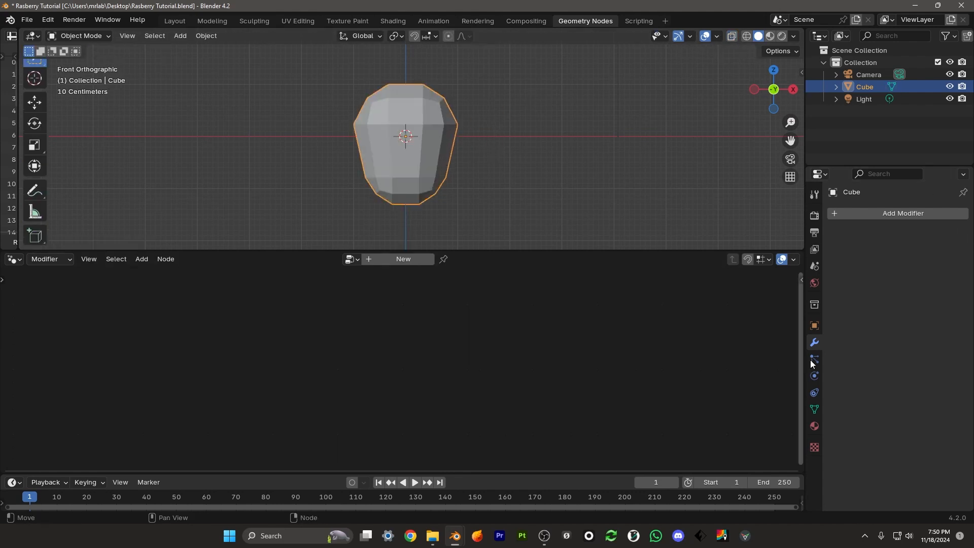
- Add a Subdivision Surface modifier to the tapered cube
click(897, 216)
text(s)
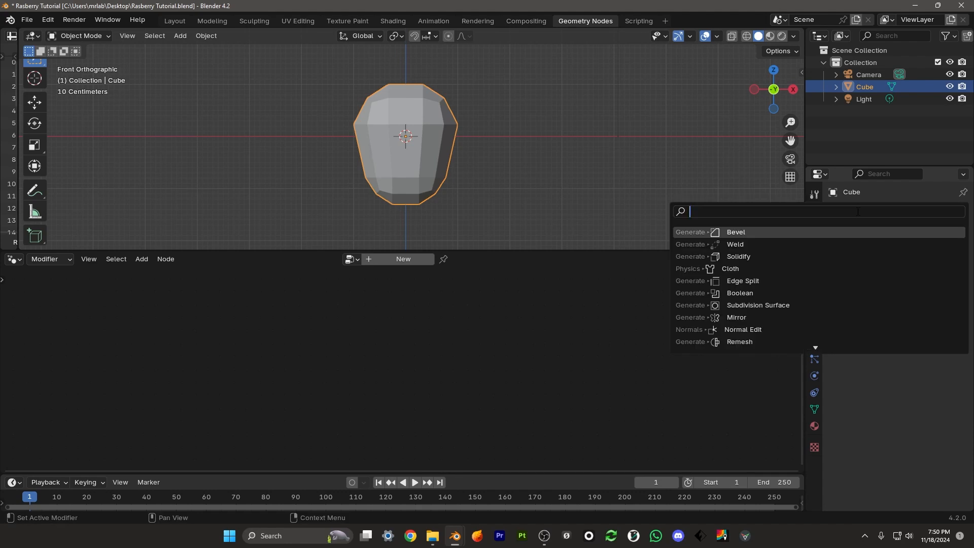
text(ub)
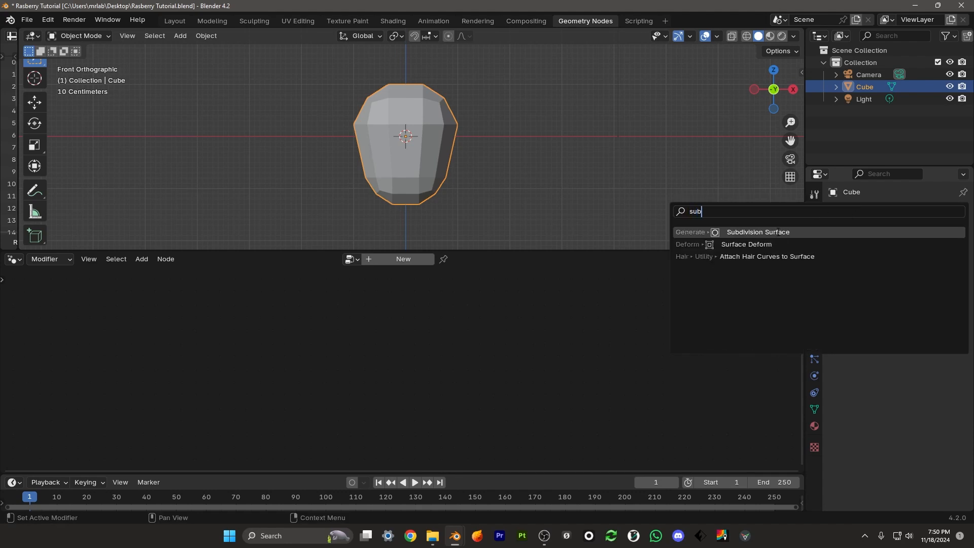
key(Return)
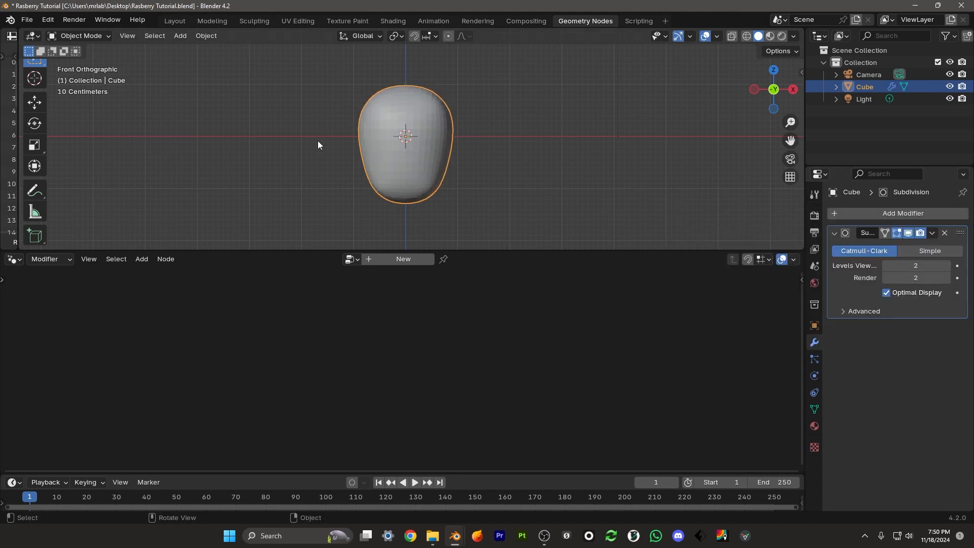
- Scale the bottommost vertices inward using X-ray to narrow the tip, then return to Object Mode with X-ray off
scroll(464, 137, up, 1)
key(Tab)
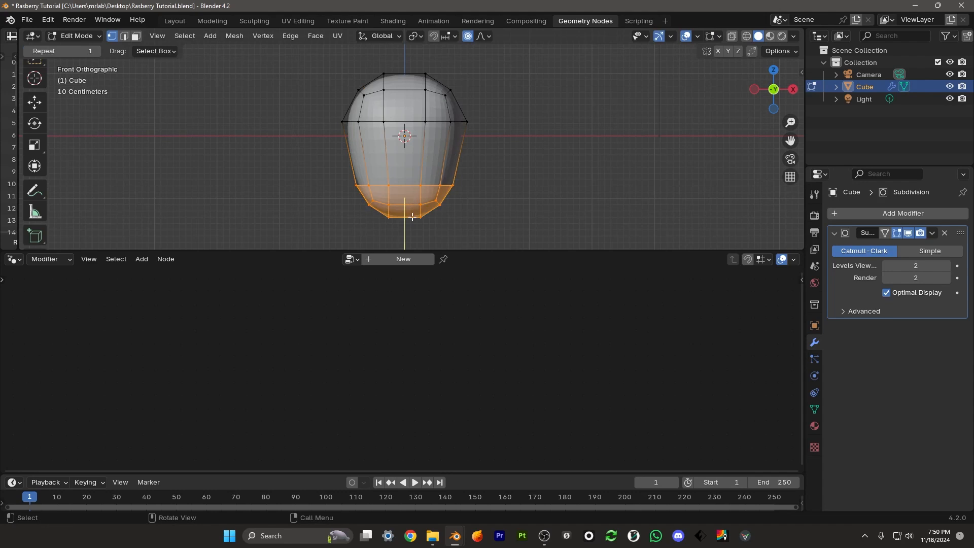
key(alt+z)
drag(360, 246, 457, 210)
key(s)
click(508, 226)
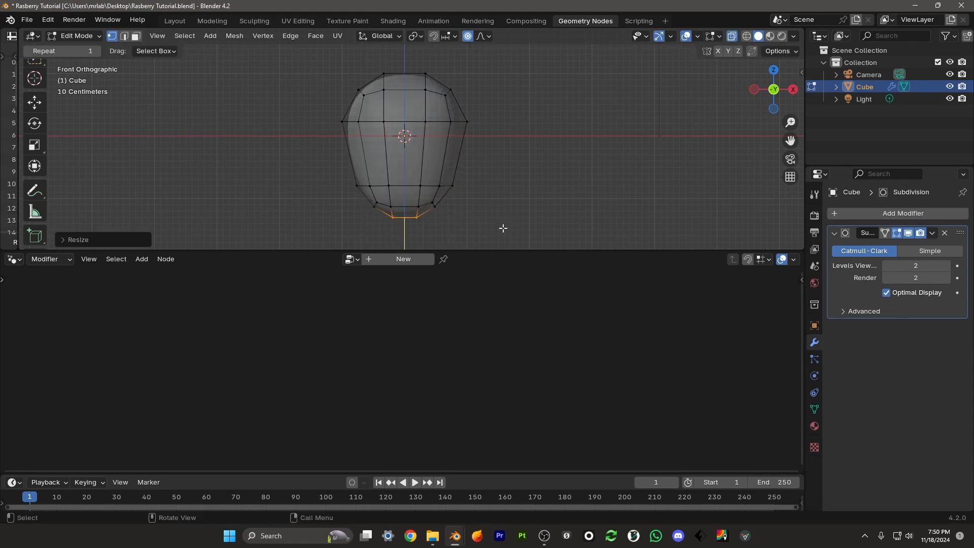
key(Tab)
key(z)
click(566, 187)
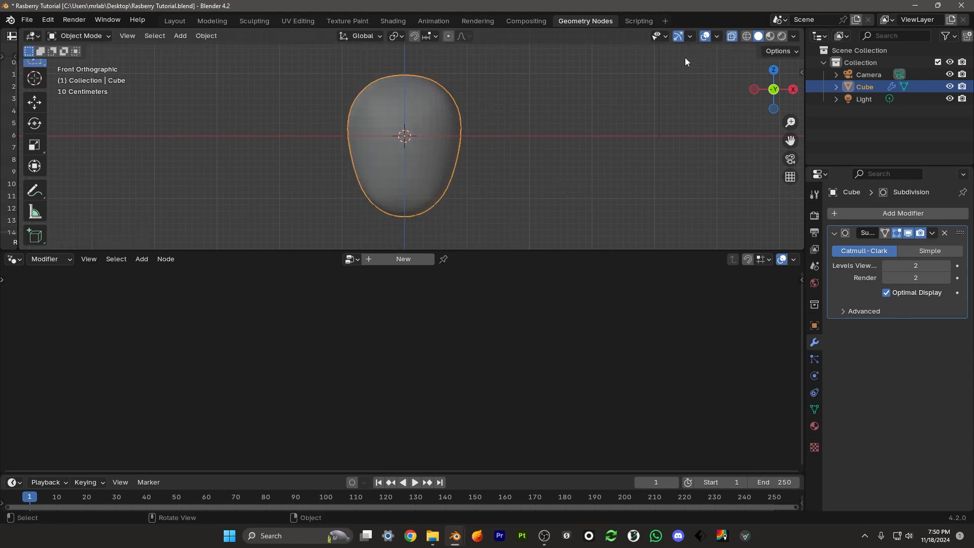
click(733, 36)
scroll(436, 114, down, 1)
scroll(416, 120, up, 1)
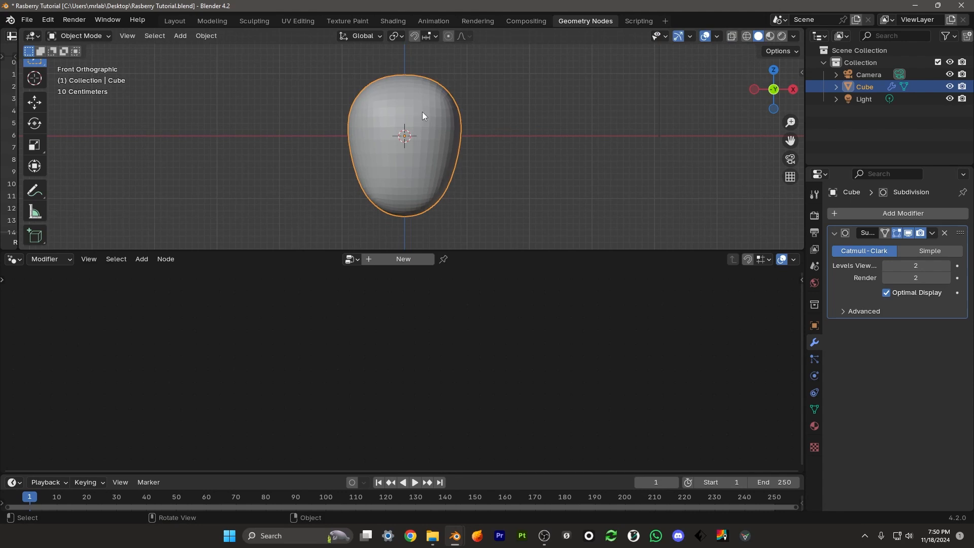
- Create a new geometry node tree on the cube and name it Rasberry
click(400, 260)
click(380, 259)
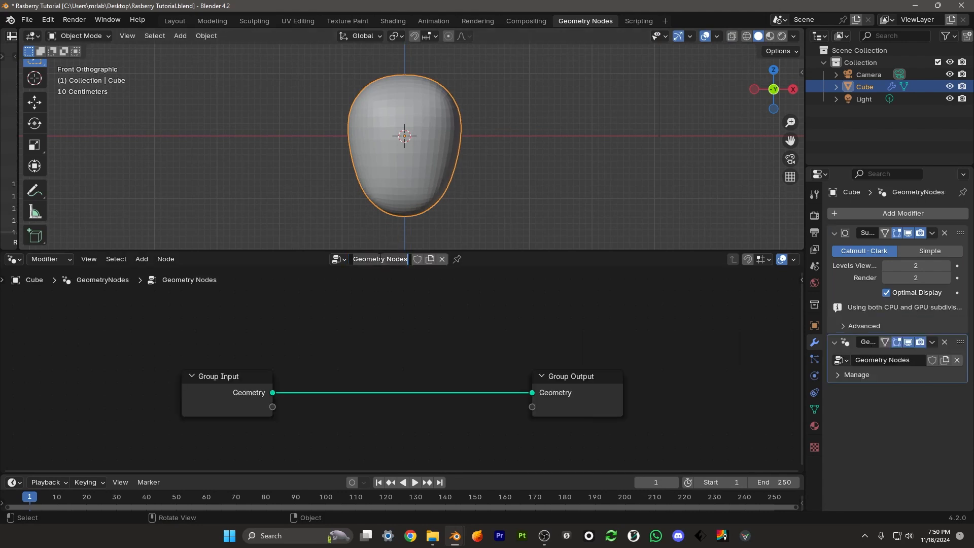
text(Rasber)
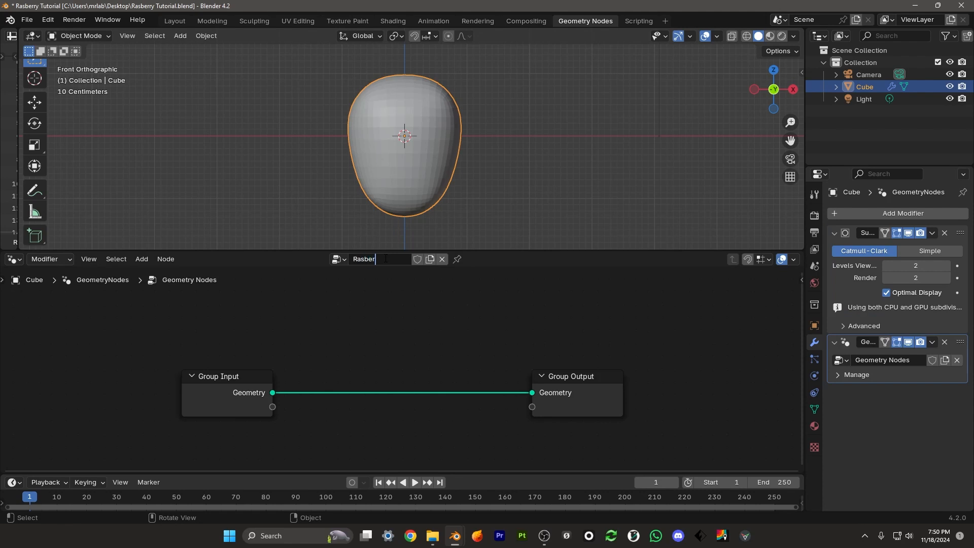
text(ry)
key(Return)
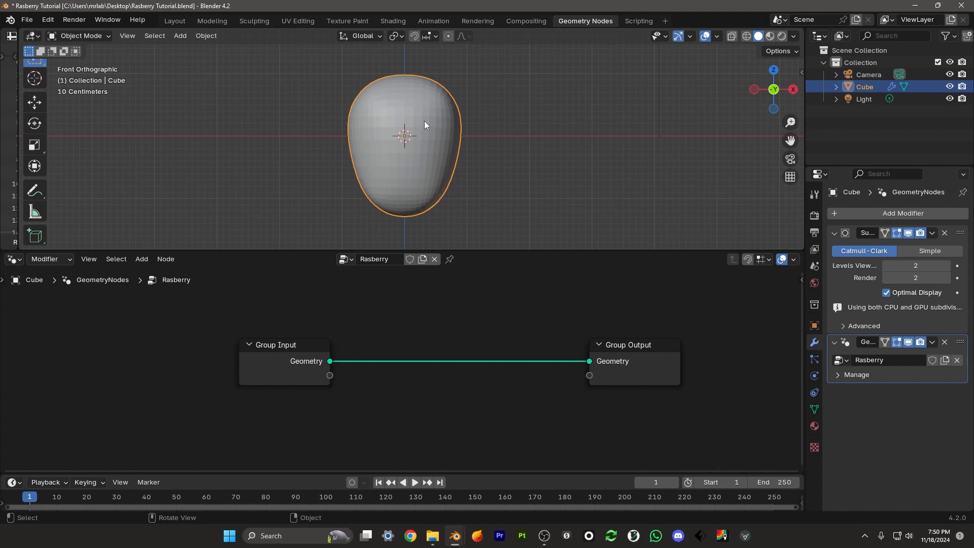
- Insert a Distribute Points on Faces node on the link between Group Input and Group Output
scroll(350, 363, up, 6)
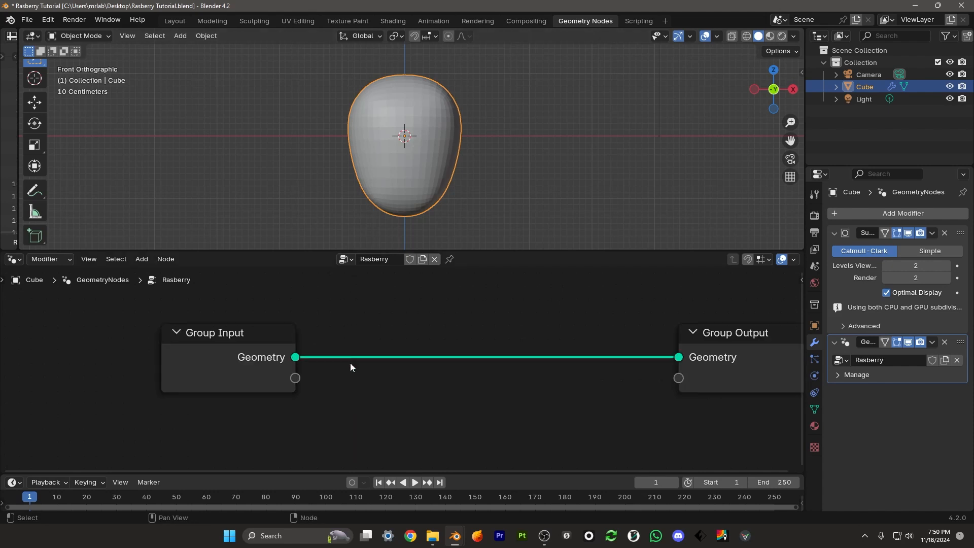
middle_drag(344, 353, 300, 343)
scroll(307, 340, down, 3)
key(shift+a)
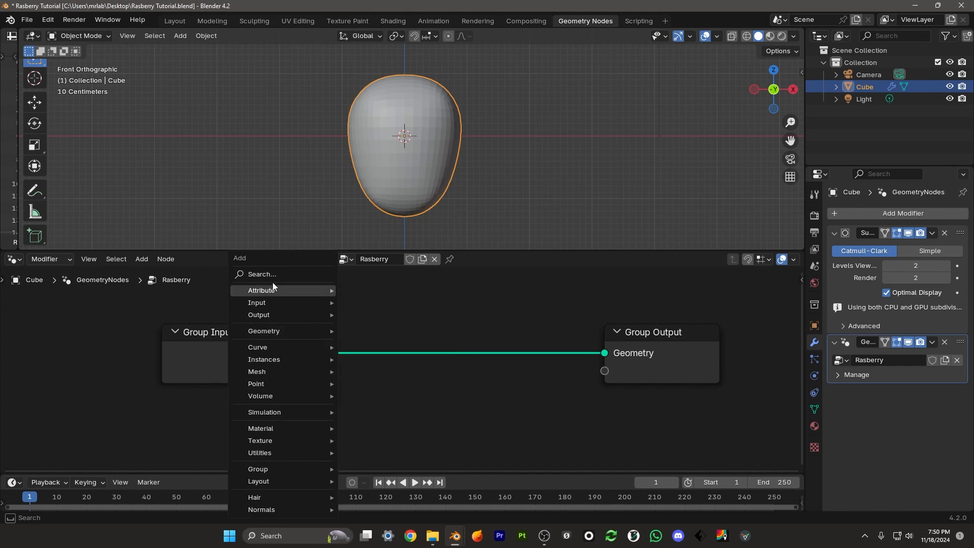
click(273, 273)
text(distr)
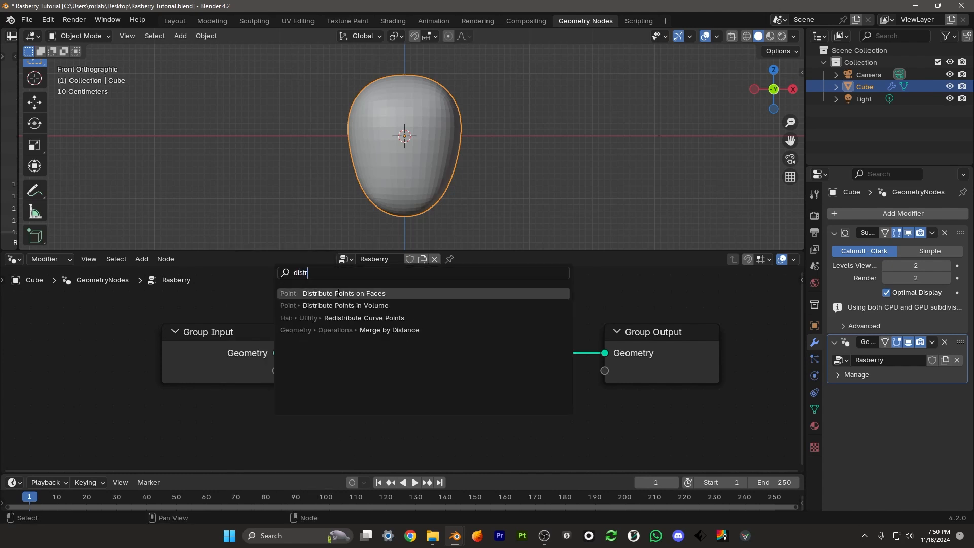
click(338, 293)
click(424, 310)
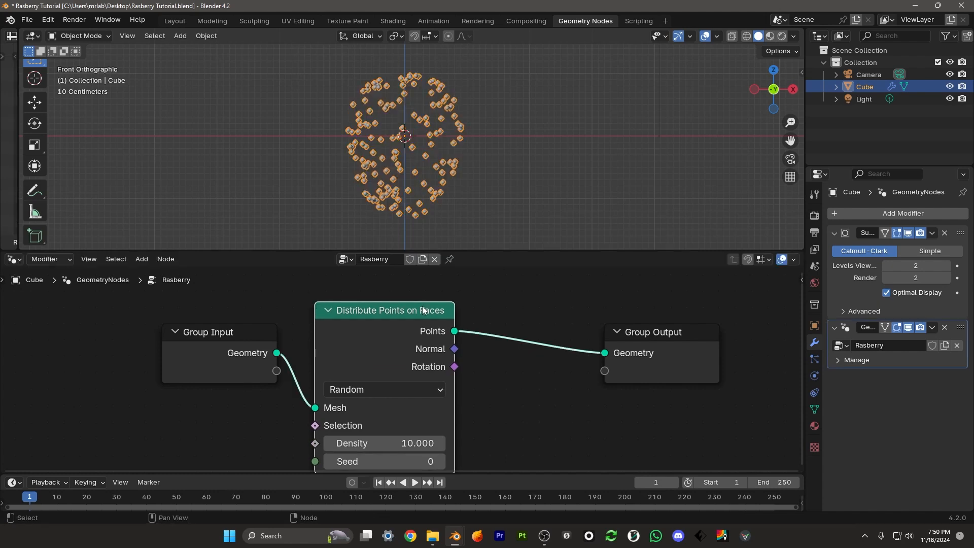
scroll(423, 131, up, 1)
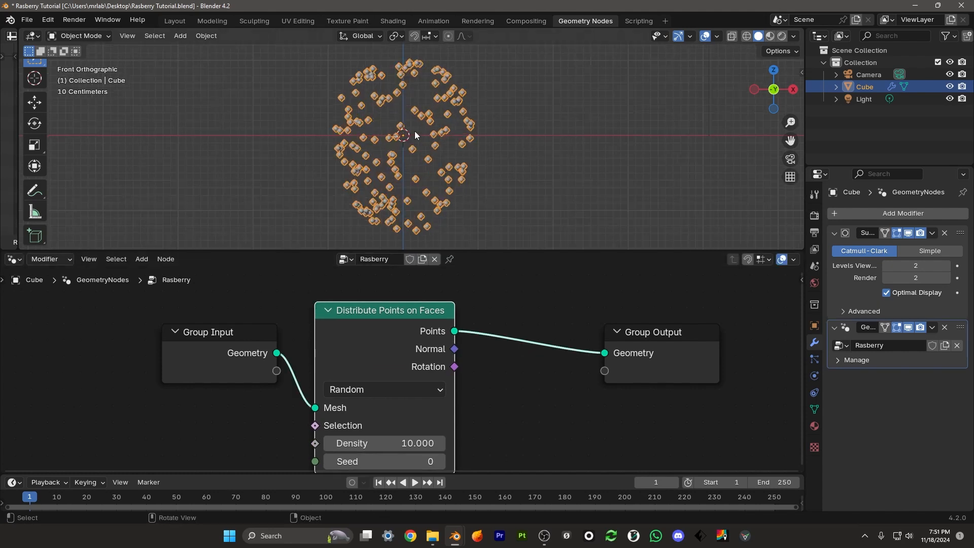
- Enlarge the node editor and expand it over the adjoining 3D viewport
middle_drag(259, 340, 253, 328)
drag(265, 250, 277, 192)
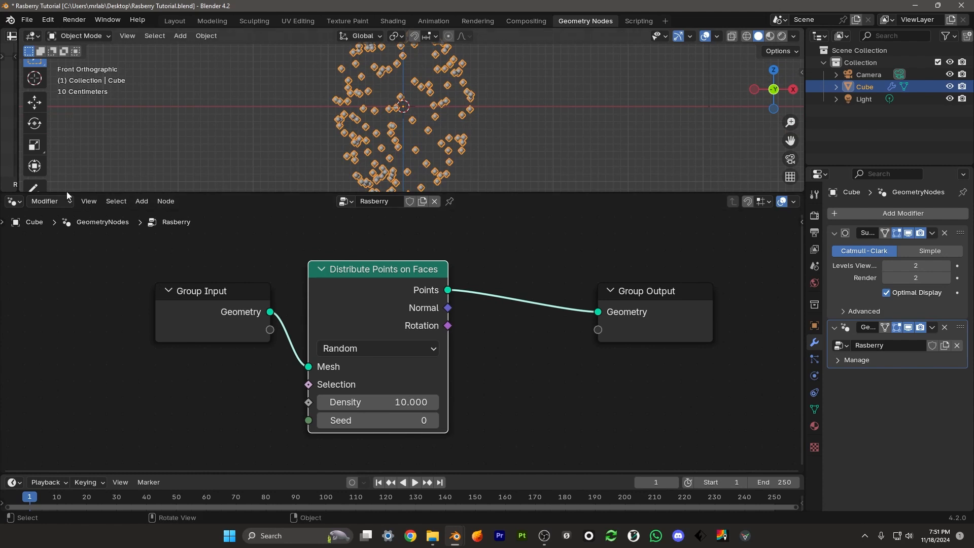
drag(20, 189, 7, 187)
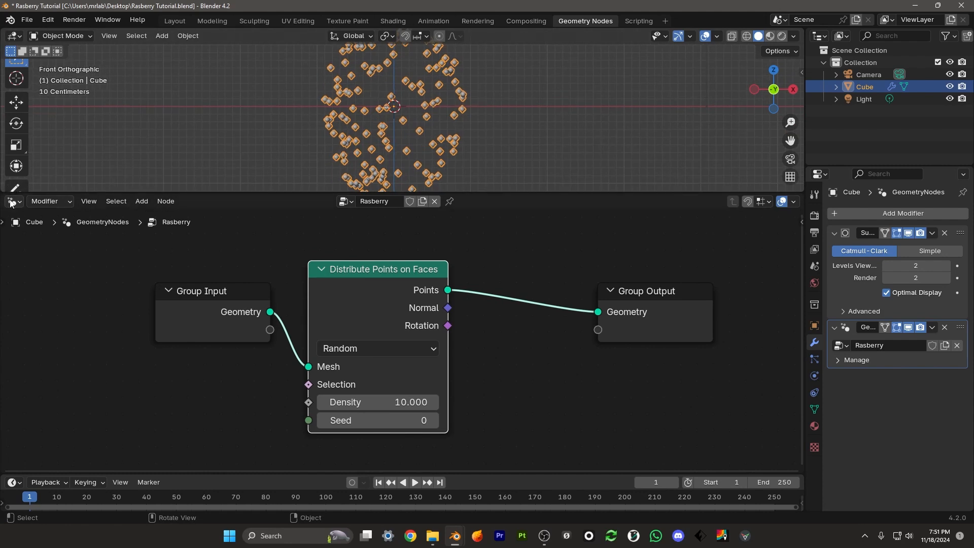
drag(6, 194, 28, 148)
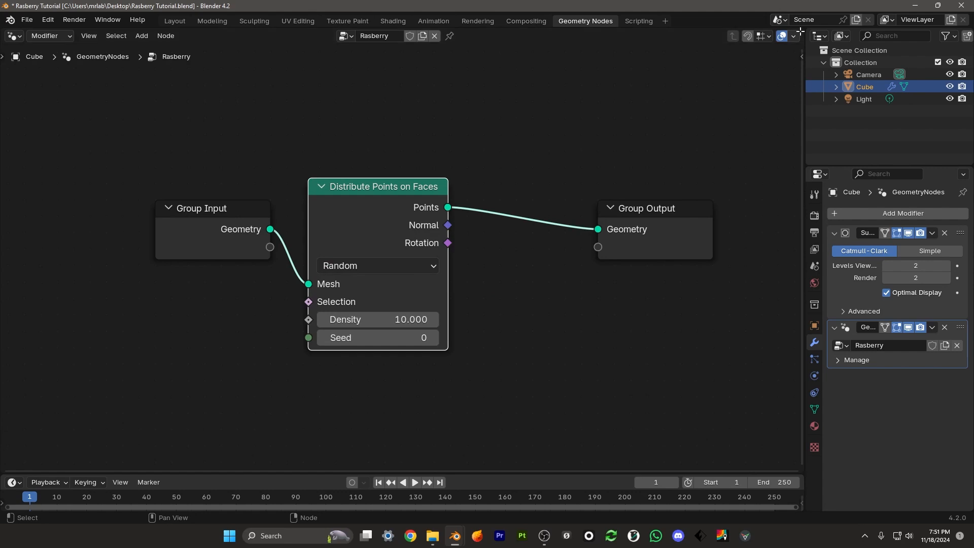
- Split a narrow area off the node editor, make it a 3D viewport, and show the model in front view
drag(801, 32, 595, 36)
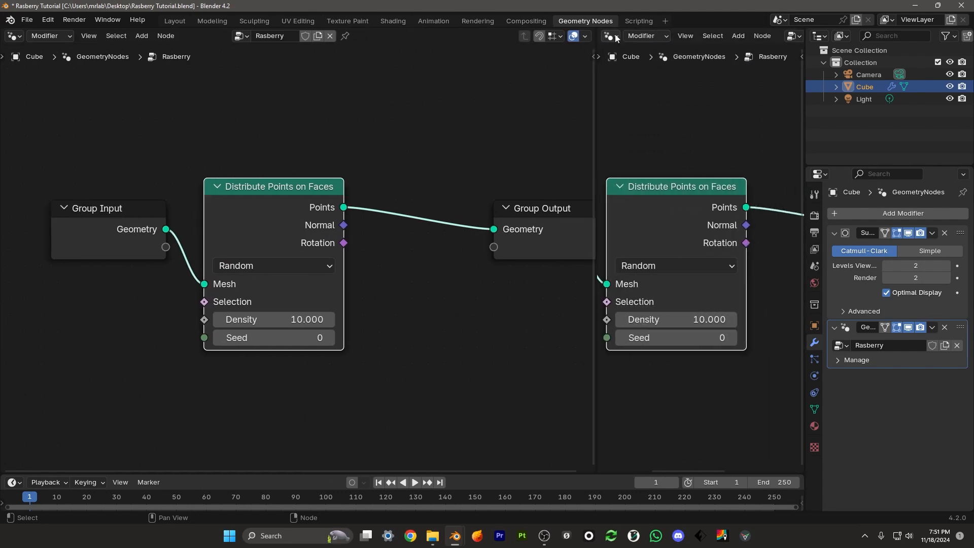
click(615, 37)
click(214, 71)
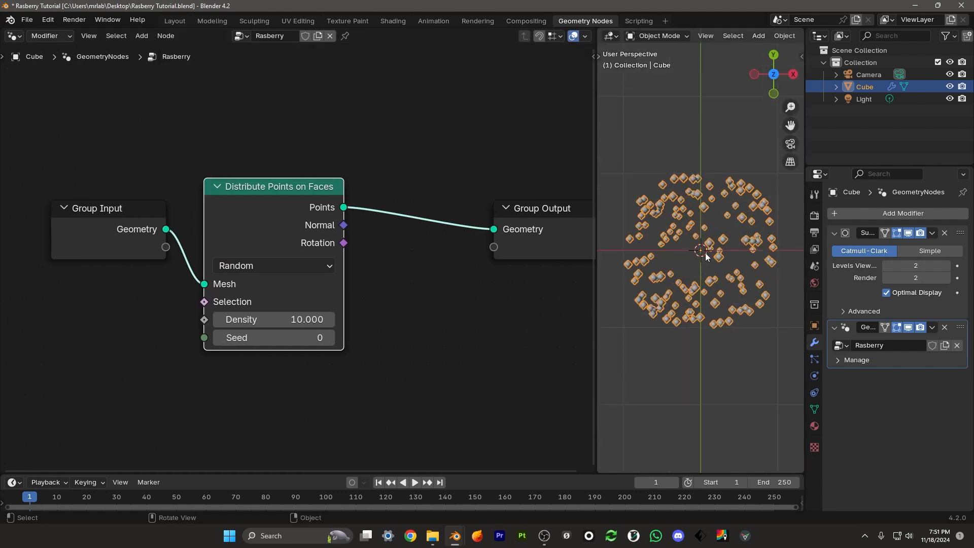
key(KP_1)
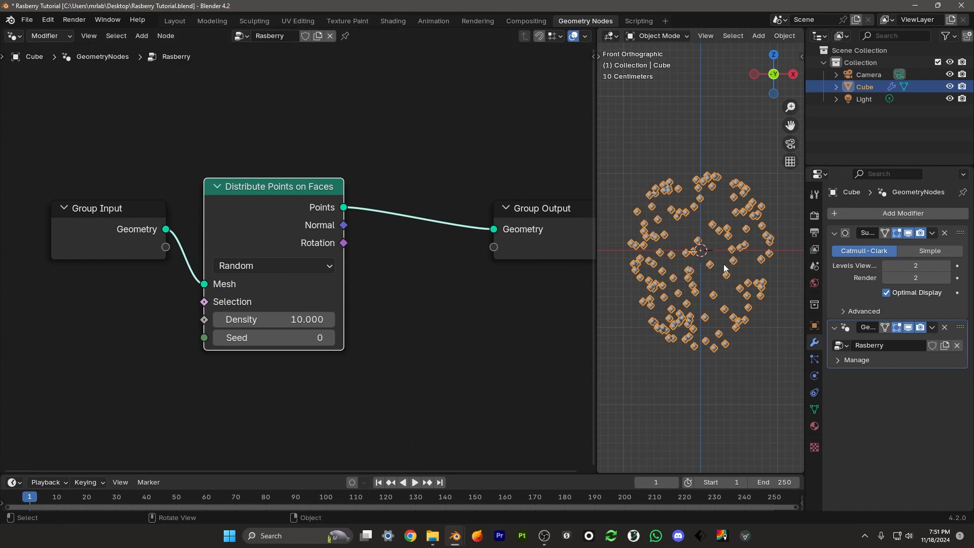
- Set the Distribute Points on Faces node's distribution method to Poisson Disk
scroll(305, 213, up, 2)
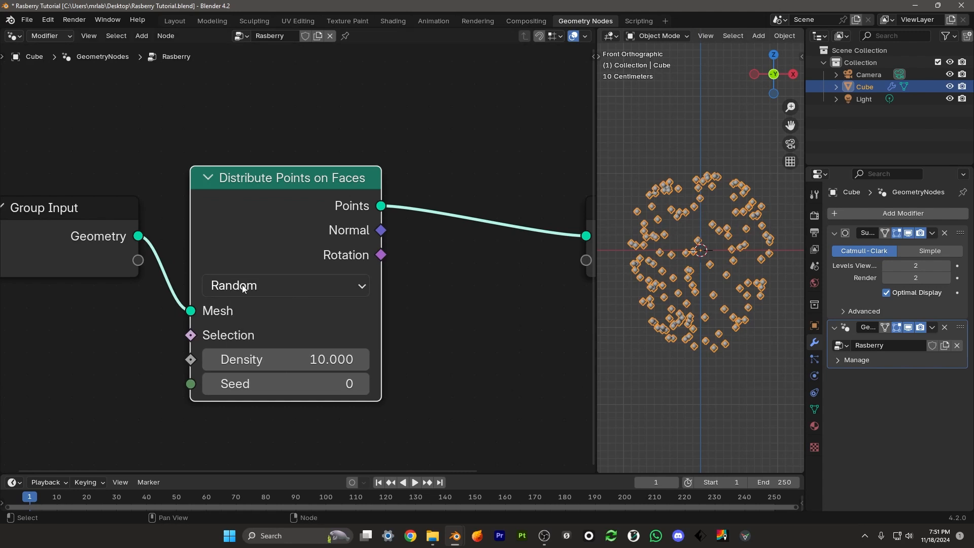
click(254, 283)
click(244, 372)
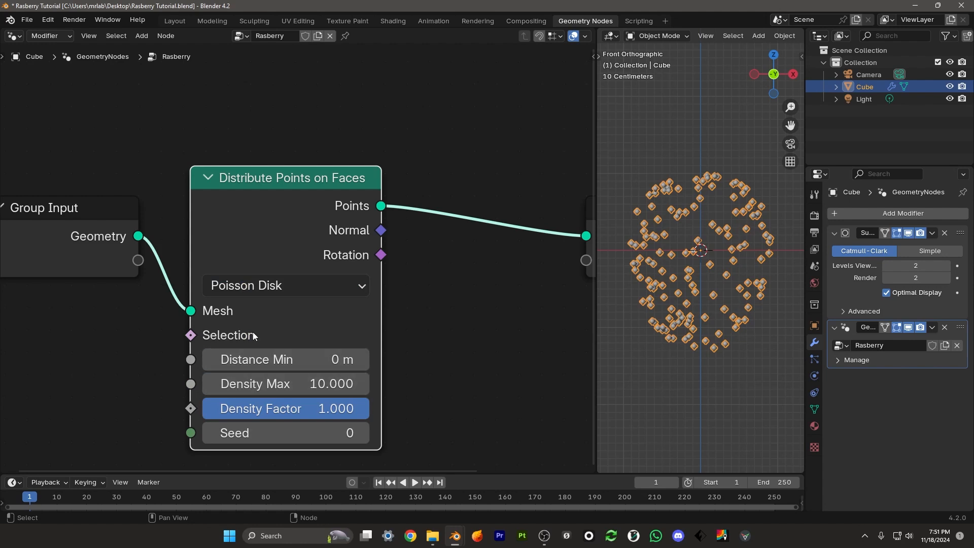
- Move Group Output farther away and insert an Instance on Points node between Distribute Points on Faces and Group Output
scroll(375, 305, down, 2)
middle_drag(375, 305, 257, 313)
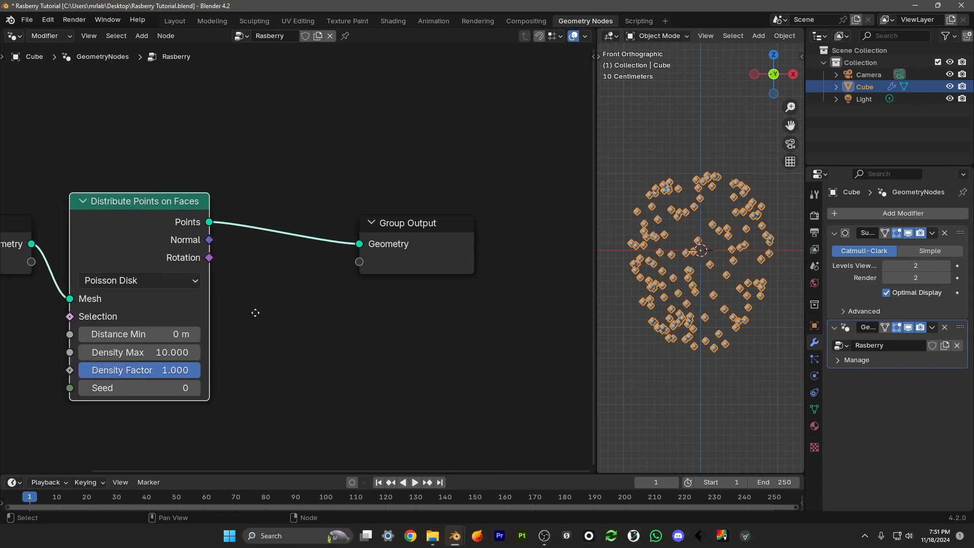
drag(400, 214, 534, 213)
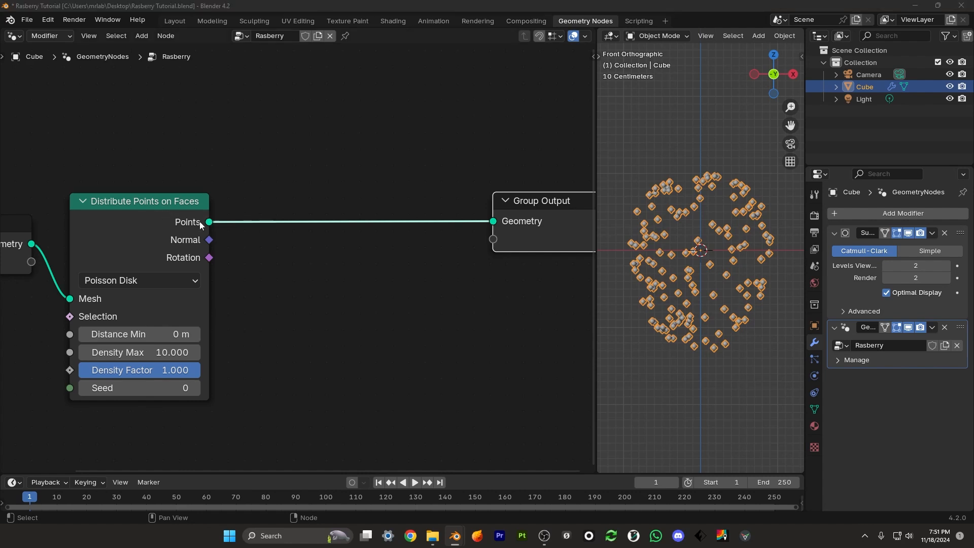
middle_drag(248, 231, 241, 243)
key(shift+a)
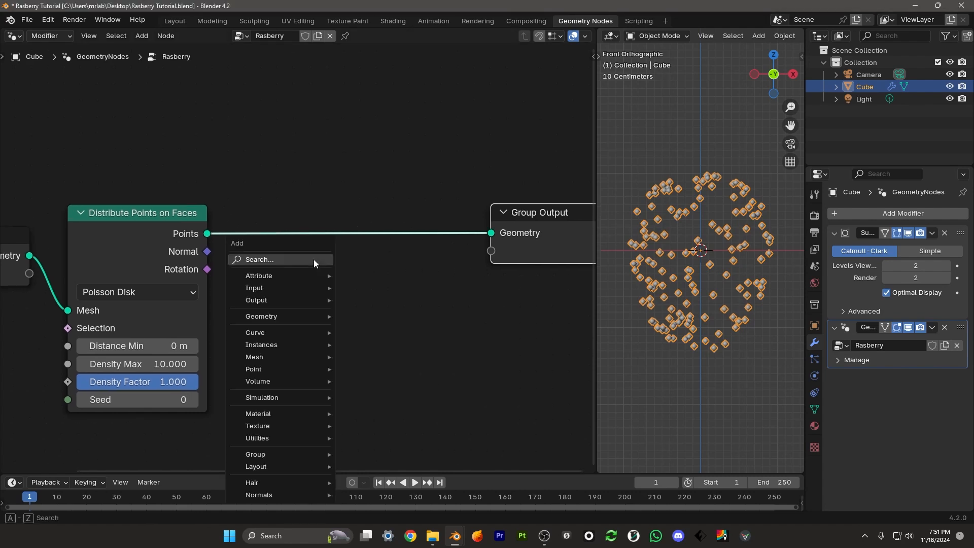
click(314, 260)
text(inst)
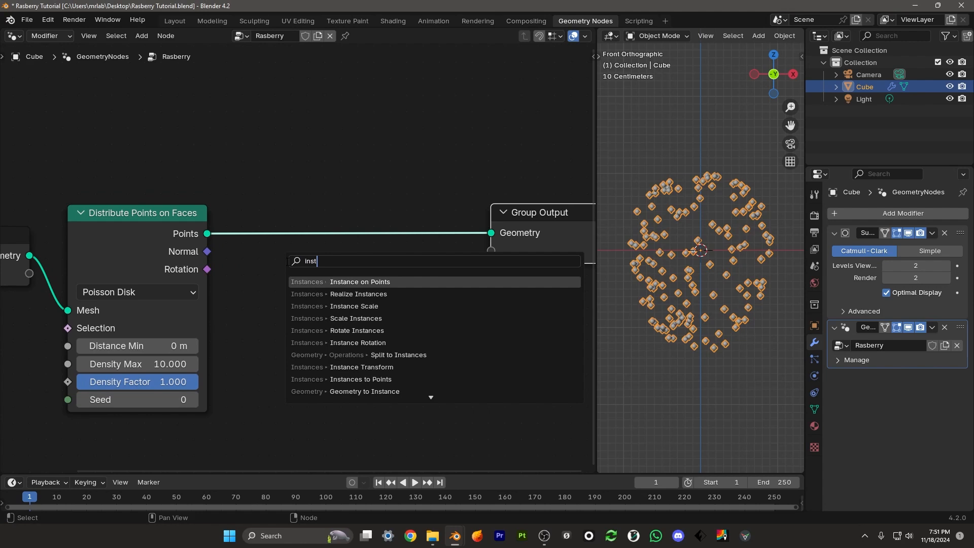
click(353, 282)
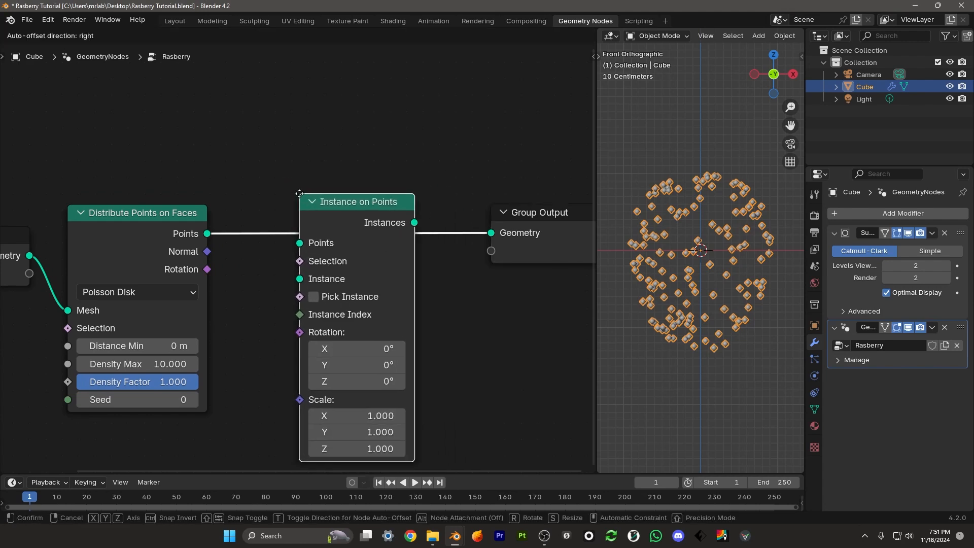
click(284, 281)
- Add an Ico Sphere node with its Mesh output connected to the Instance input of Instance on Points, placed below Distribute Points on Faces
scroll(285, 280, down, 1)
middle_drag(261, 304, 328, 223)
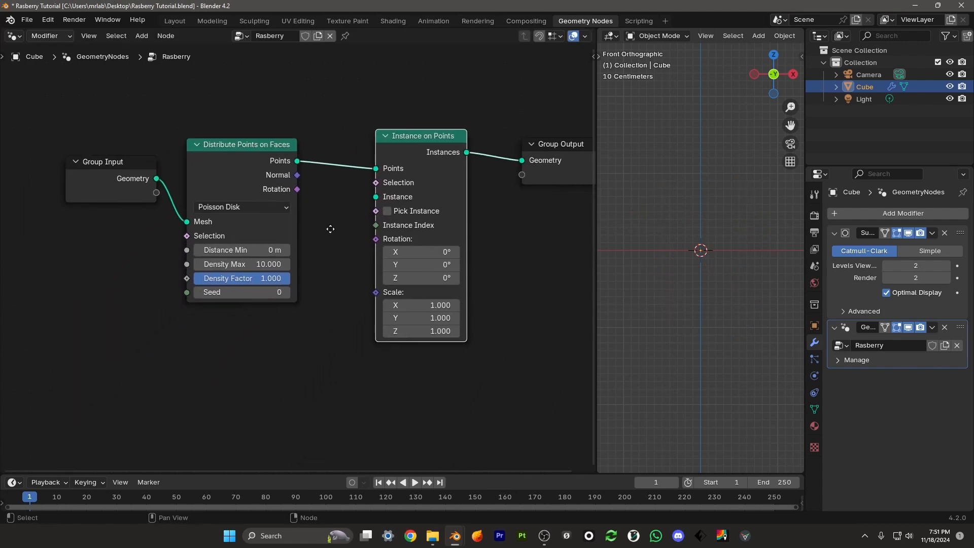
scroll(388, 187, up, 1)
drag(396, 188, 238, 400)
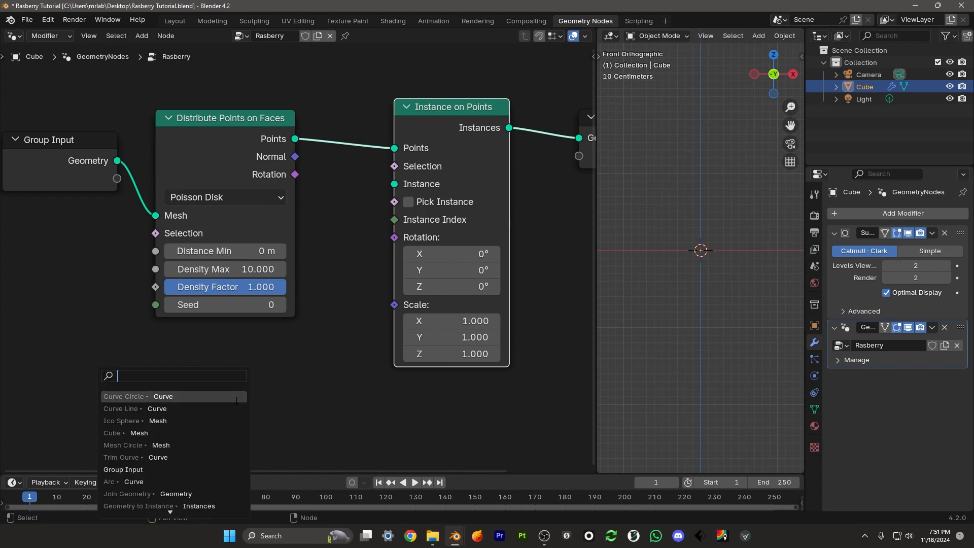
text(ico)
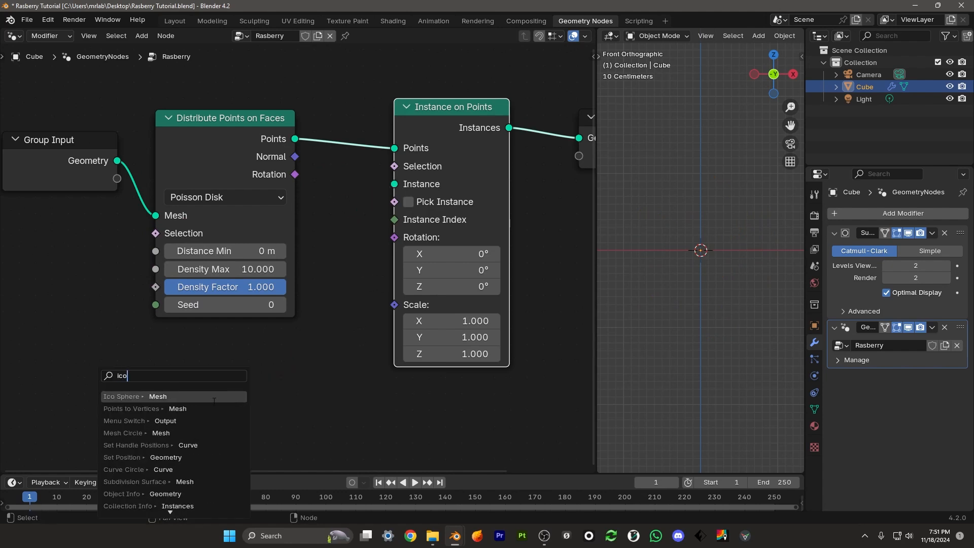
click(132, 397)
click(285, 429)
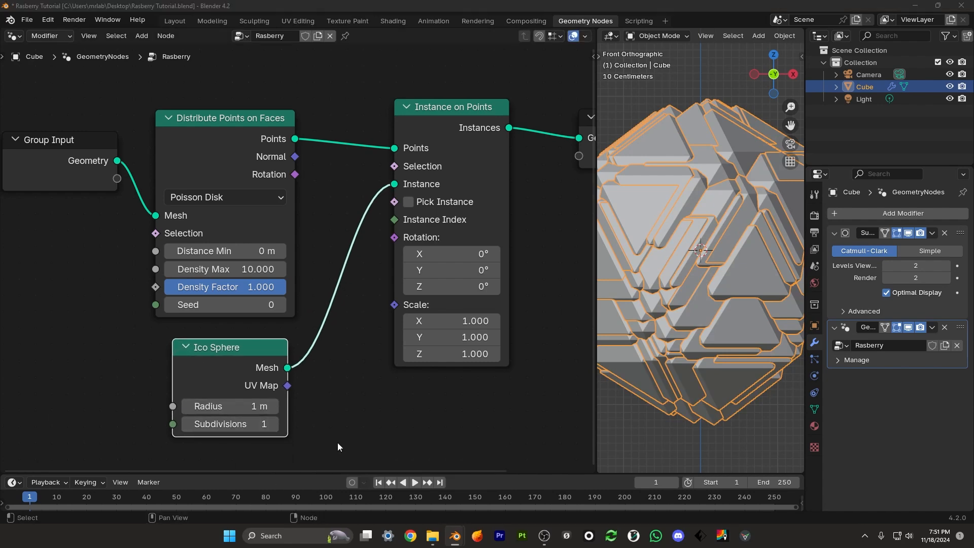
- Set the Ico Sphere node's subdivisions to 3 and its radius to 0.3 m
click(274, 424)
click(274, 424)
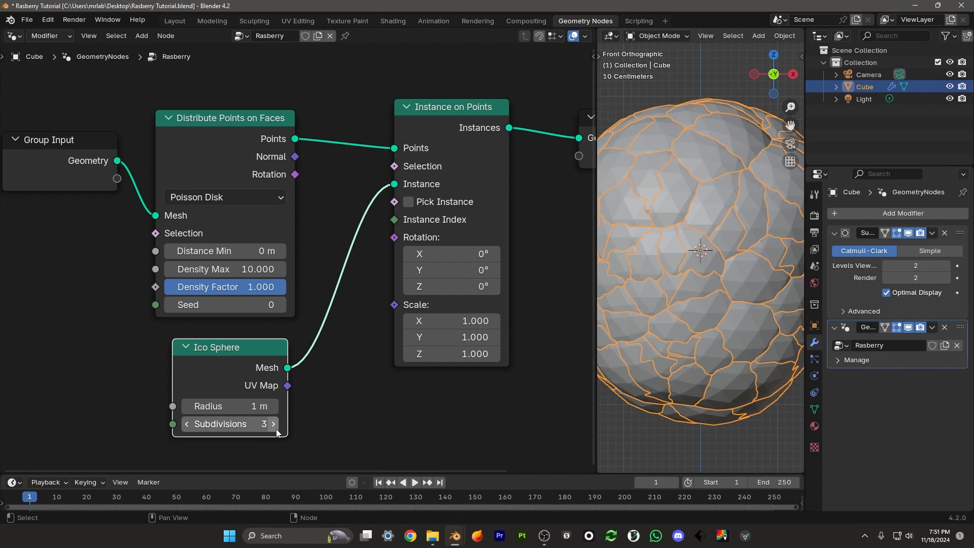
click(244, 406)
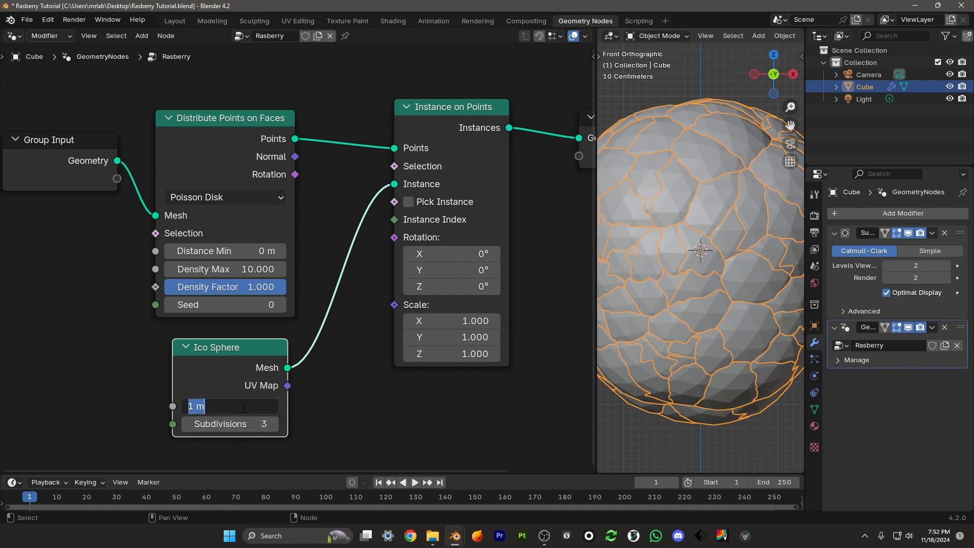
text(0.3)
key(Return)
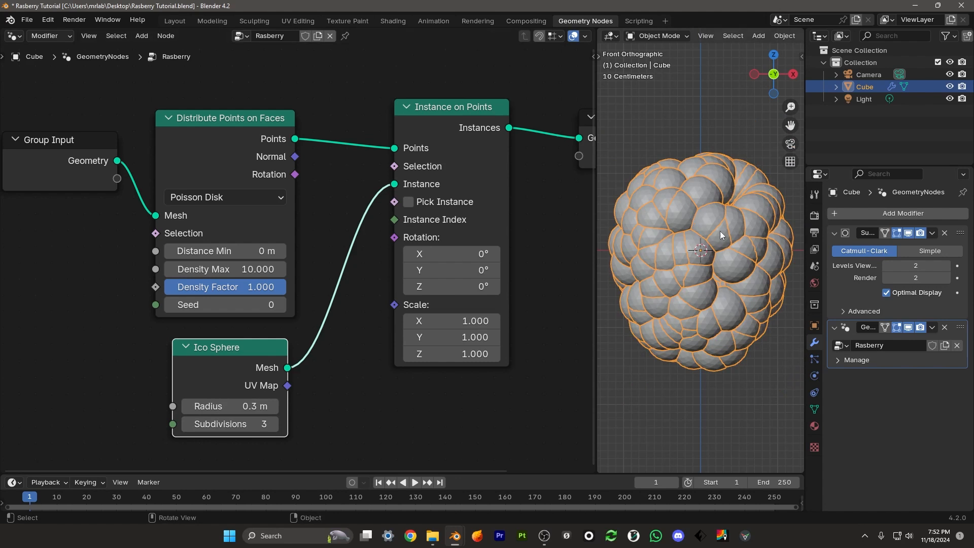
- On the Distribute Points on Faces node, set Distance Min to 0.3 m and Density Max to 45.8
middle_drag(210, 460, 224, 443)
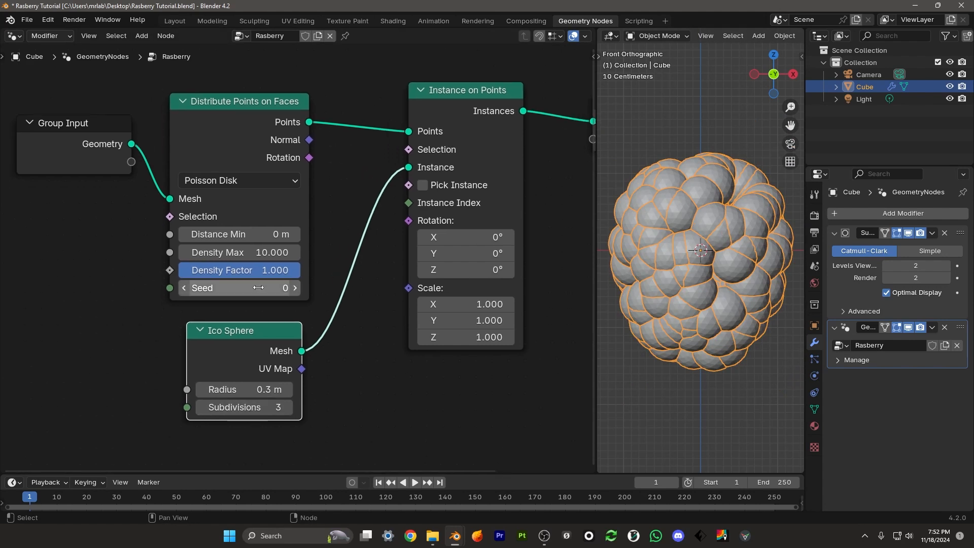
scroll(258, 288, up, 2)
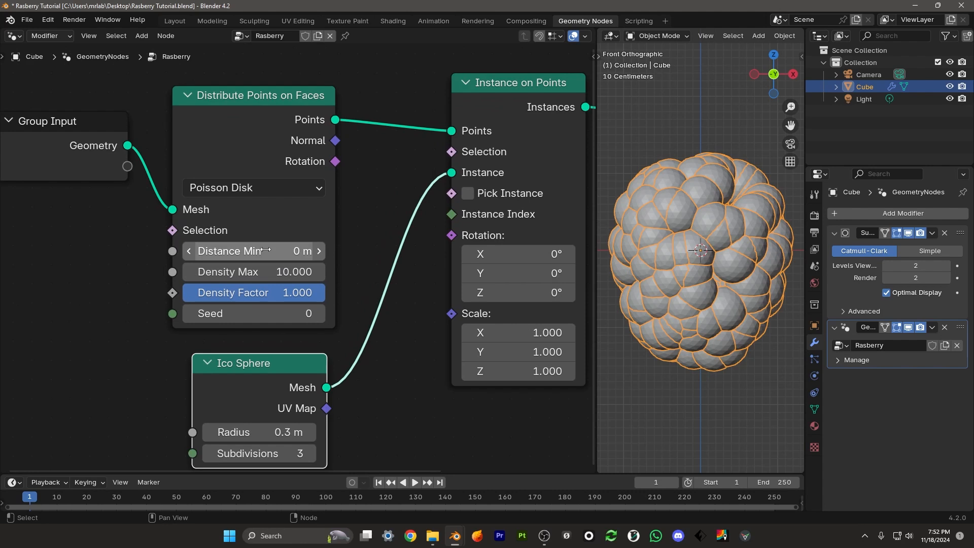
click(265, 250)
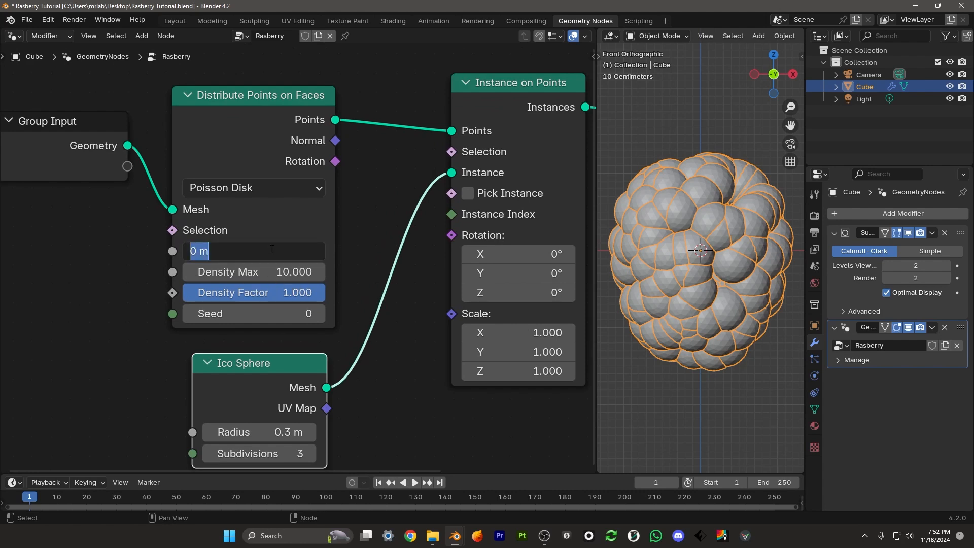
text(0.3)
key(Return)
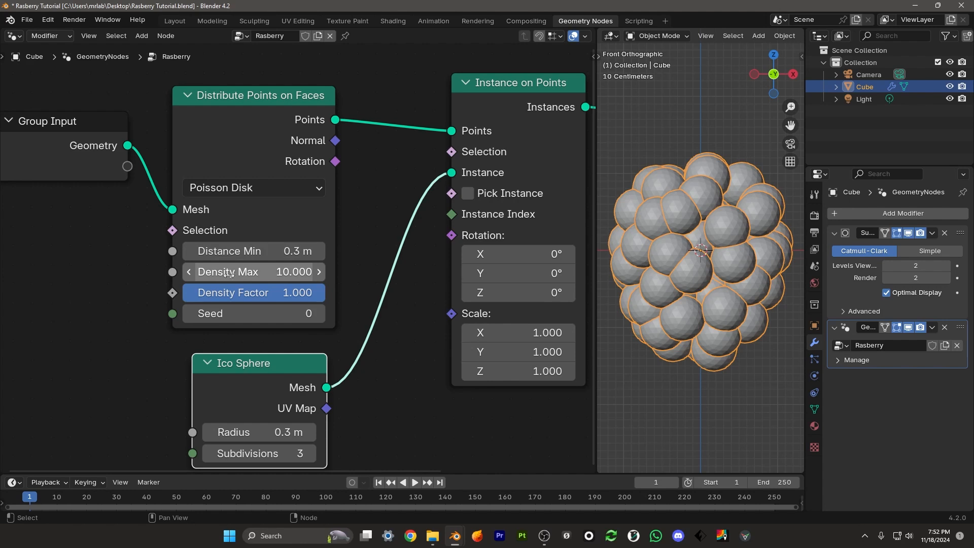
drag(231, 270, 733, 266)
middle_drag(733, 267, 622, 259)
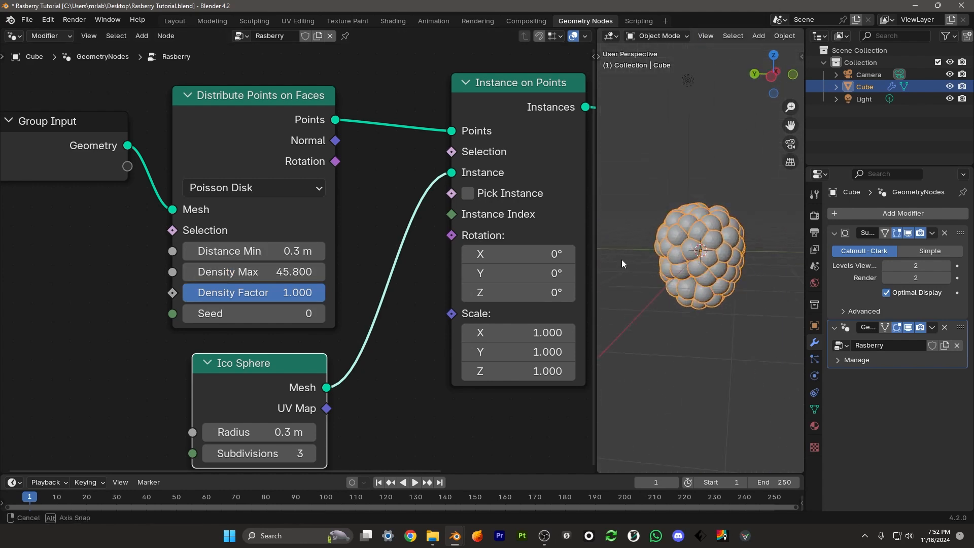
scroll(753, 260, up, 3)
- Reduce the Ico Sphere radius to 0.18 m and raise Density Max on Distribute Points on Faces to 583
scroll(374, 392, up, 2)
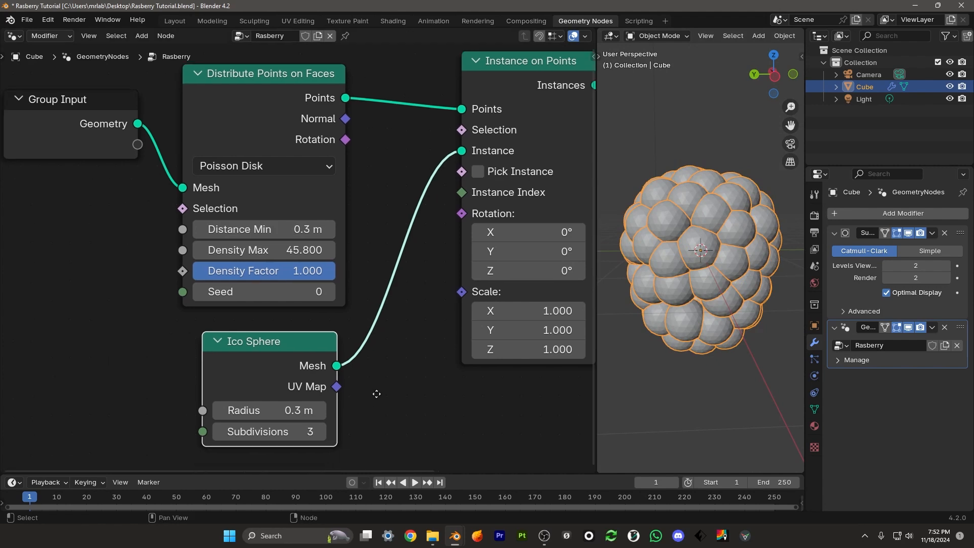
drag(304, 398, 284, 399)
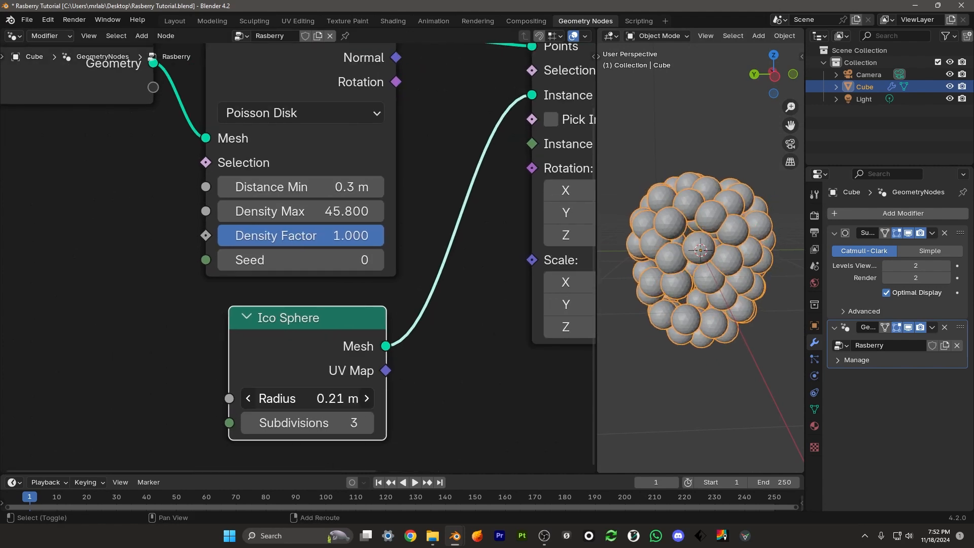
drag(262, 210, 322, 211)
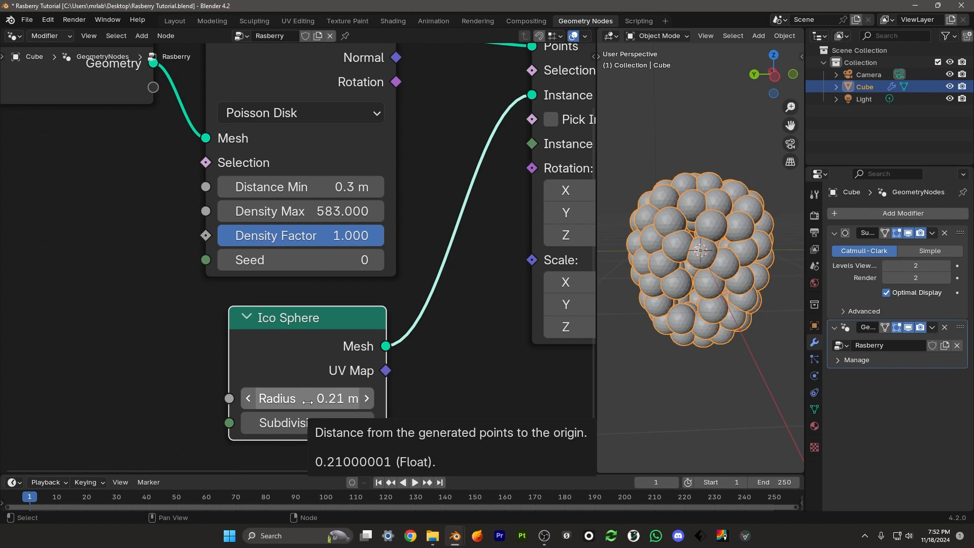
mouse_move(329, 399)
mouse_down()
mouse_move(310, 399)
mouse_move(322, 399)
mouse_up()
middle_drag(699, 253, 743, 242)
- On the Distribute Points on Faces node, set Density Max to 6000 and Distance Min to 0.21 m
click(338, 209)
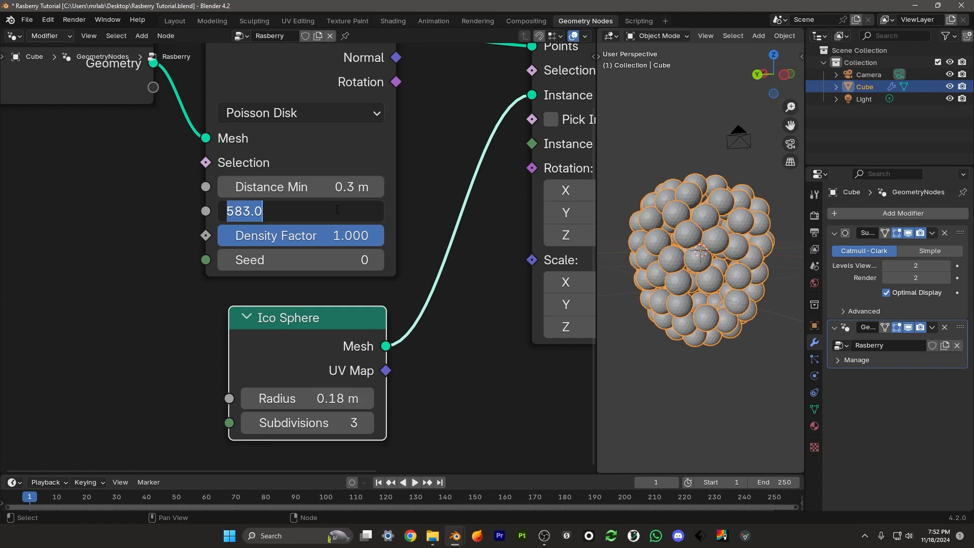
text(6000)
key(Return)
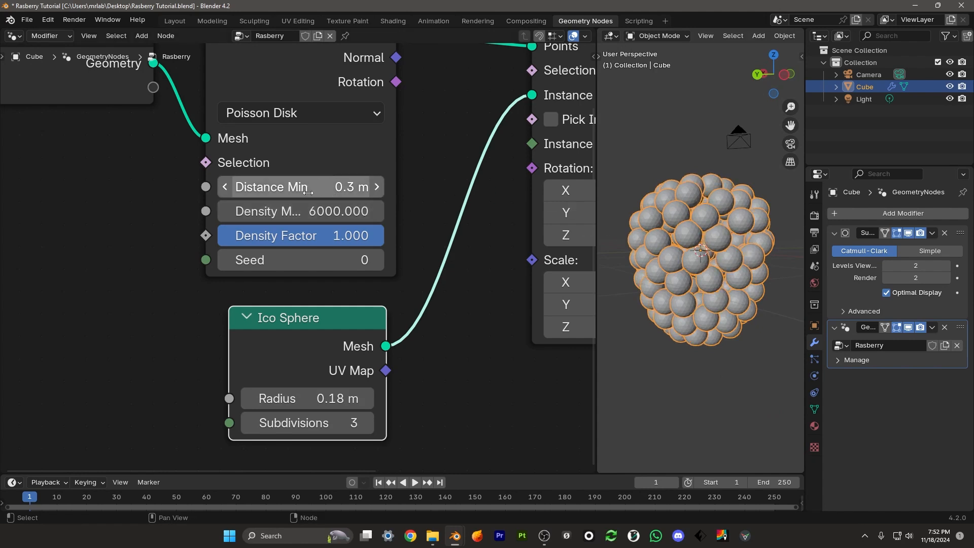
shift+drag(308, 193, 274, 193)
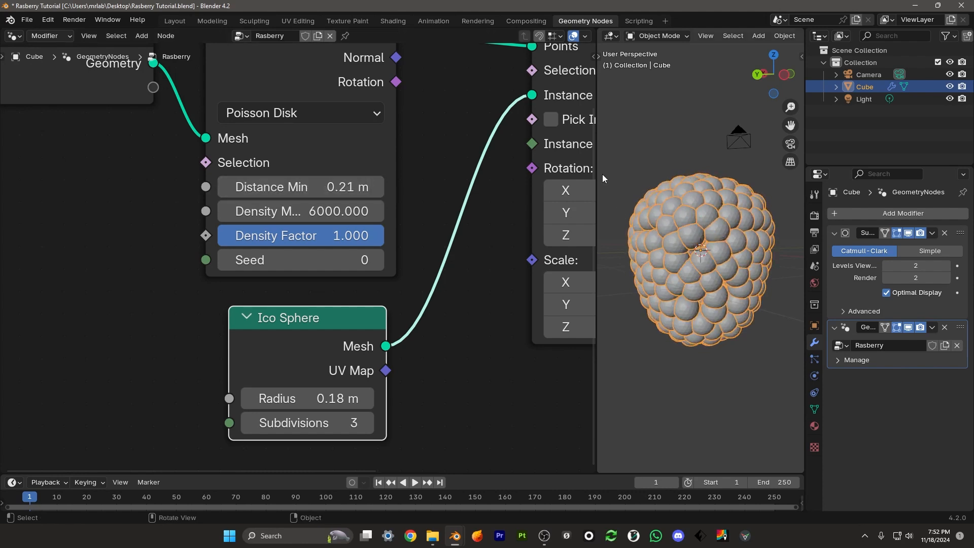
- Deselect the raspberry and examine how its spheres are distributed from several sides, from above and close up
middle_drag(602, 175, 727, 174)
scroll(728, 174, up, 2)
click(776, 162)
scroll(759, 280, down, 1)
middle_drag(758, 279, 737, 239)
scroll(736, 240, up, 1)
scroll(726, 284, down, 1)
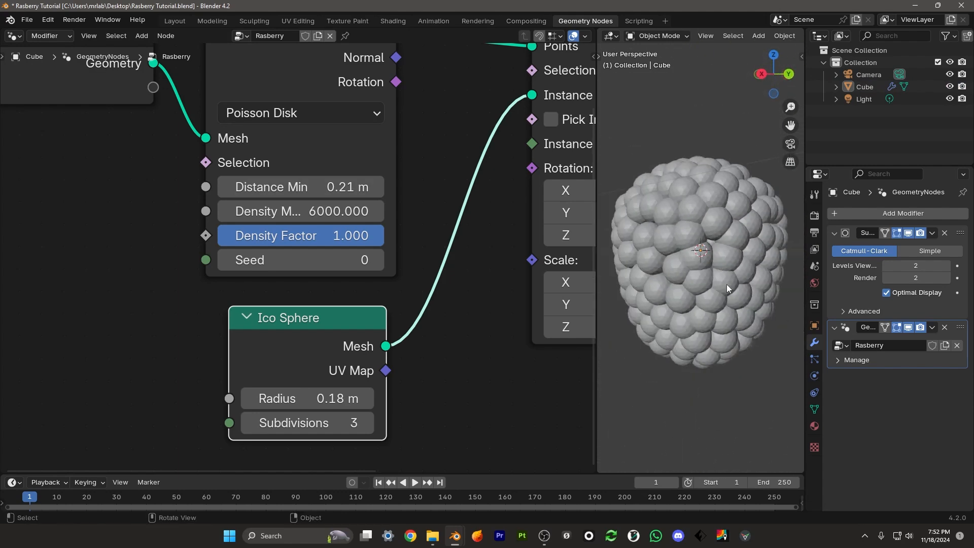
mouse_move(727, 284)
middle_down()
mouse_move(784, 281)
mouse_move(736, 298)
mouse_move(760, 338)
mouse_move(651, 287)
mouse_move(684, 248)
mouse_move(714, 259)
mouse_move(759, 311)
mouse_move(726, 293)
middle_up()
scroll(684, 248, down, 2)
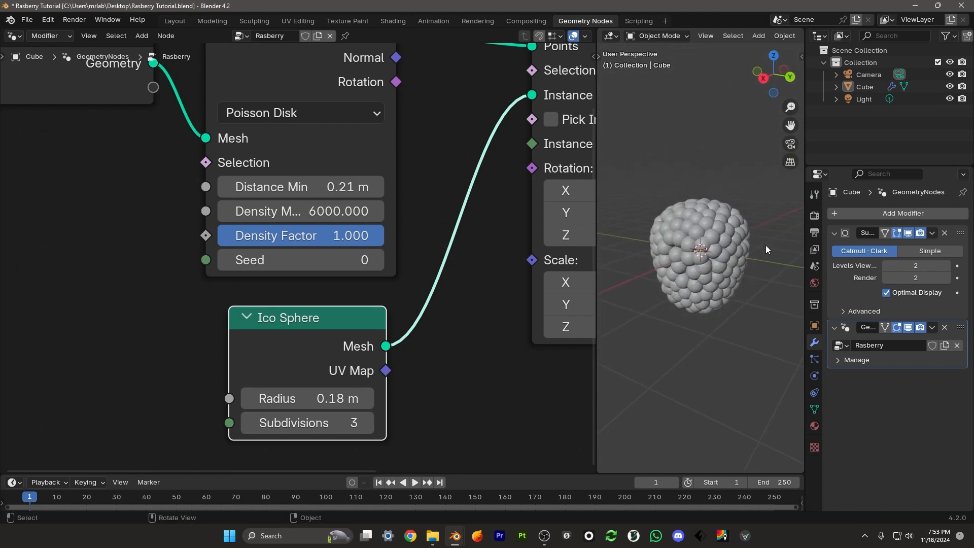
scroll(720, 241, up, 1)
middle_drag(705, 244, 701, 259)
scroll(695, 254, up, 4)
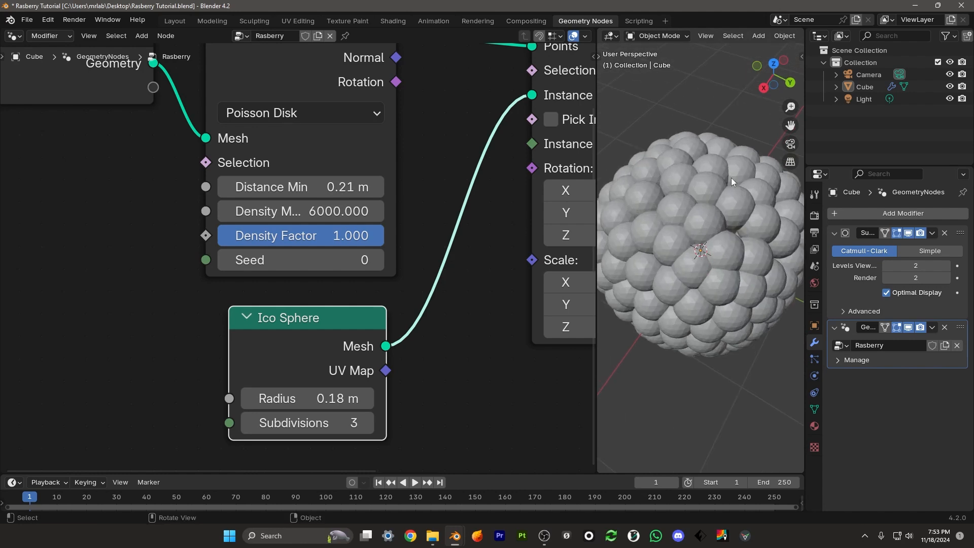
scroll(690, 248, down, 2)
middle_drag(690, 248, 692, 210)
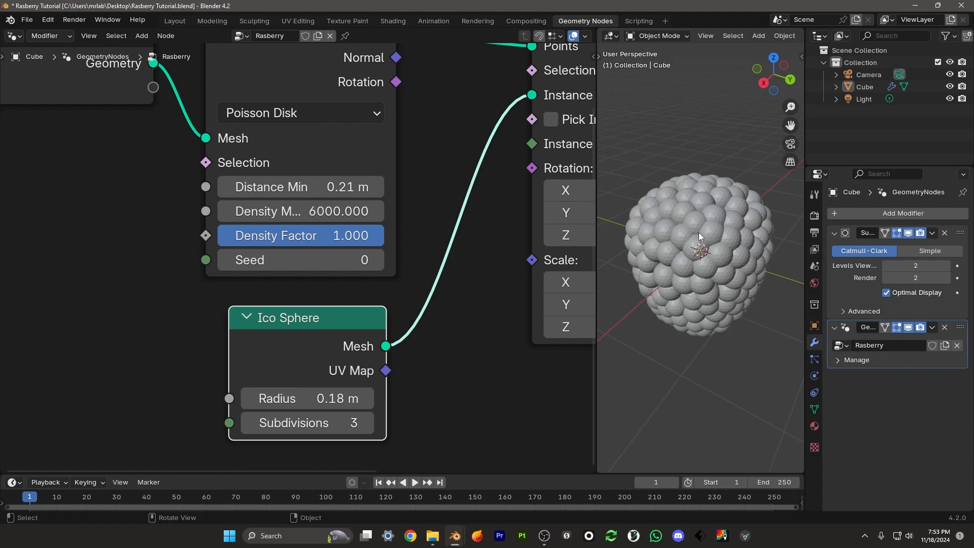
- Shift Instance on Points slightly and add a Position node connected to its Selection input, placed below the Ico Sphere node
scroll(443, 181, down, 4)
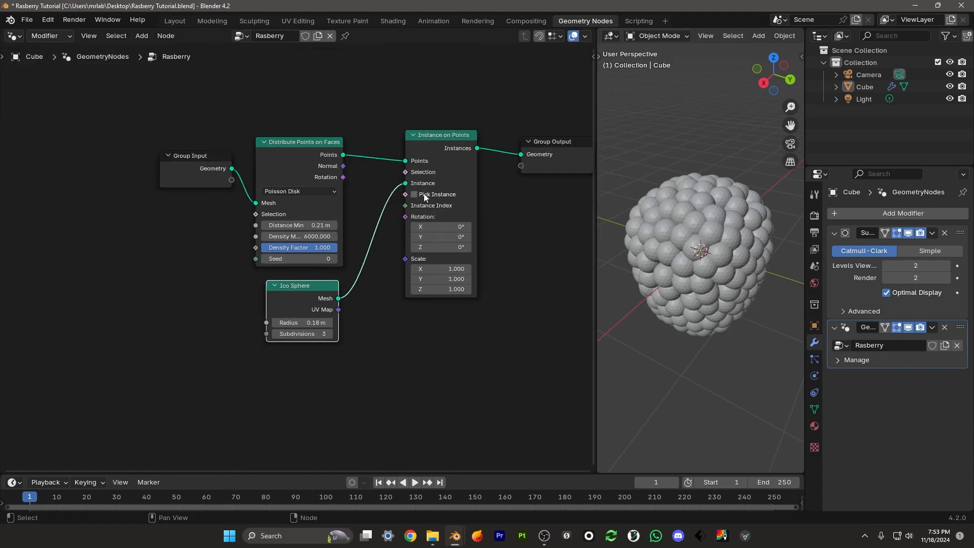
drag(425, 153, 418, 153)
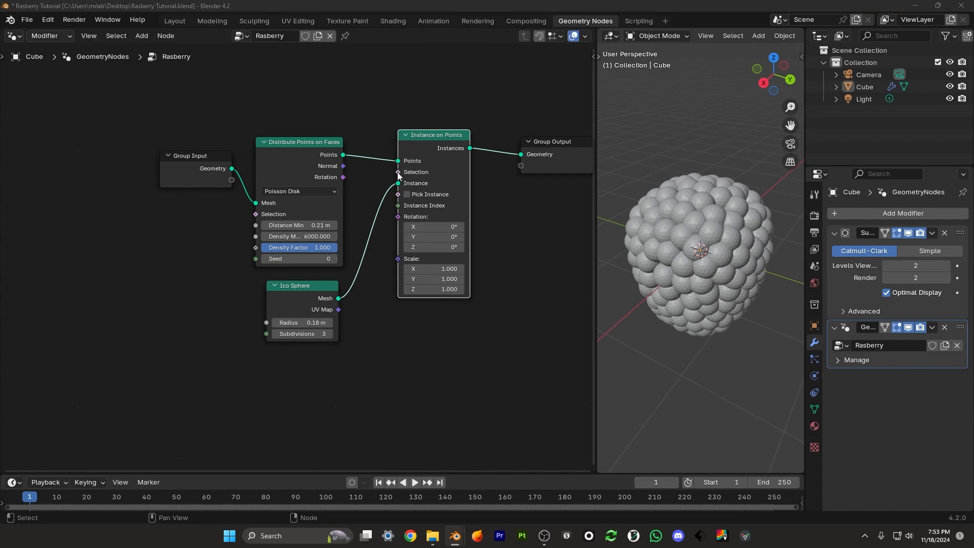
drag(398, 172, 231, 370)
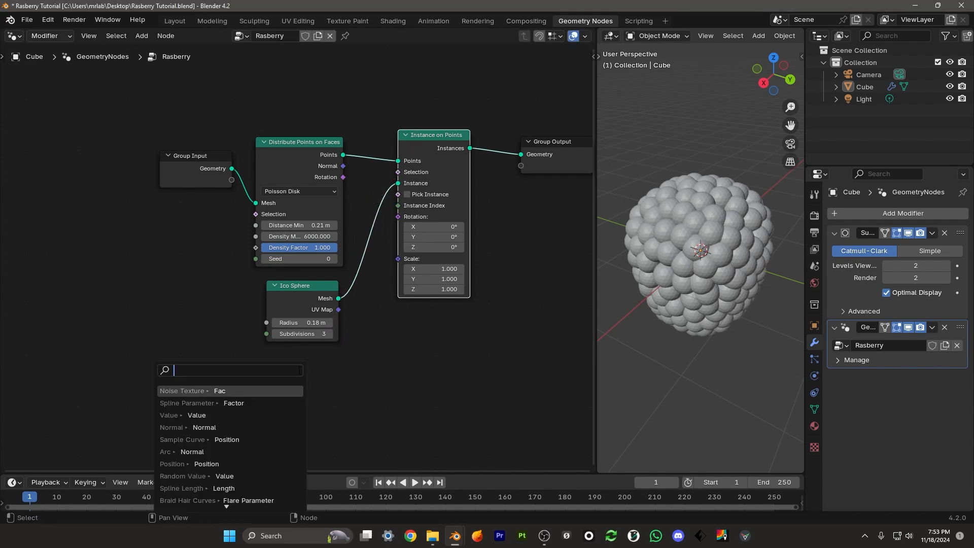
text(pos)
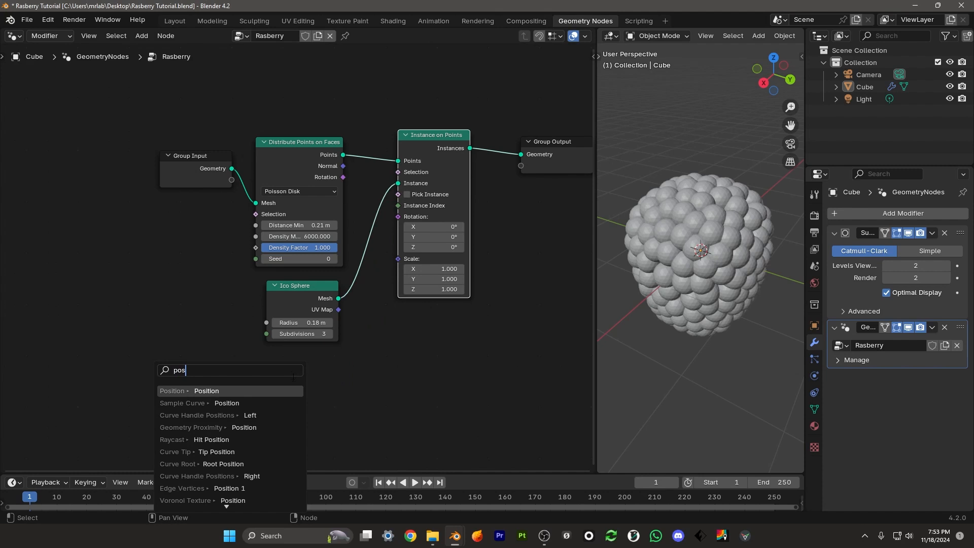
click(234, 389)
click(262, 395)
middle_drag(261, 395, 335, 394)
- Move Group Input, Distribute Points on Faces, Ico Sphere and Position farther away from Instance on Points to make room for more nodes
drag(181, 122, 369, 290)
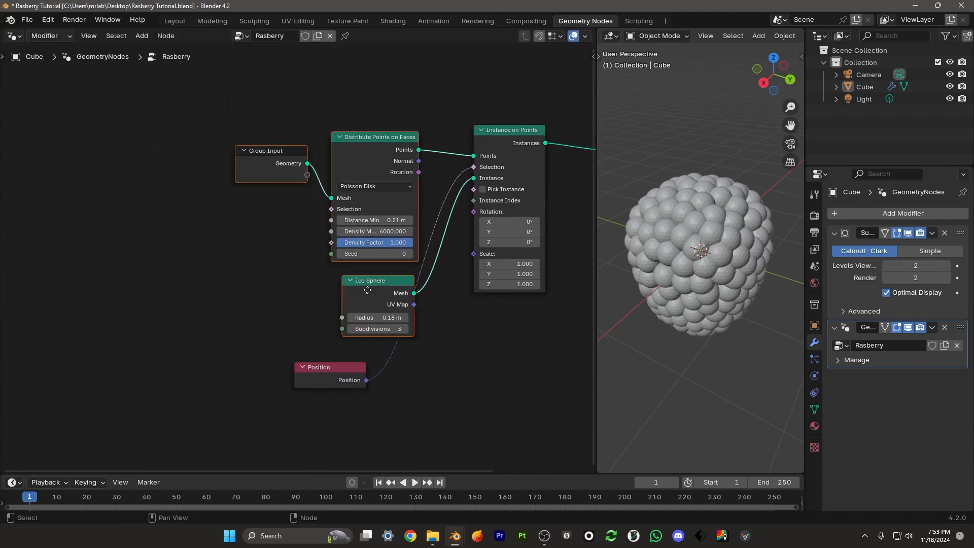
key(g)
click(124, 268)
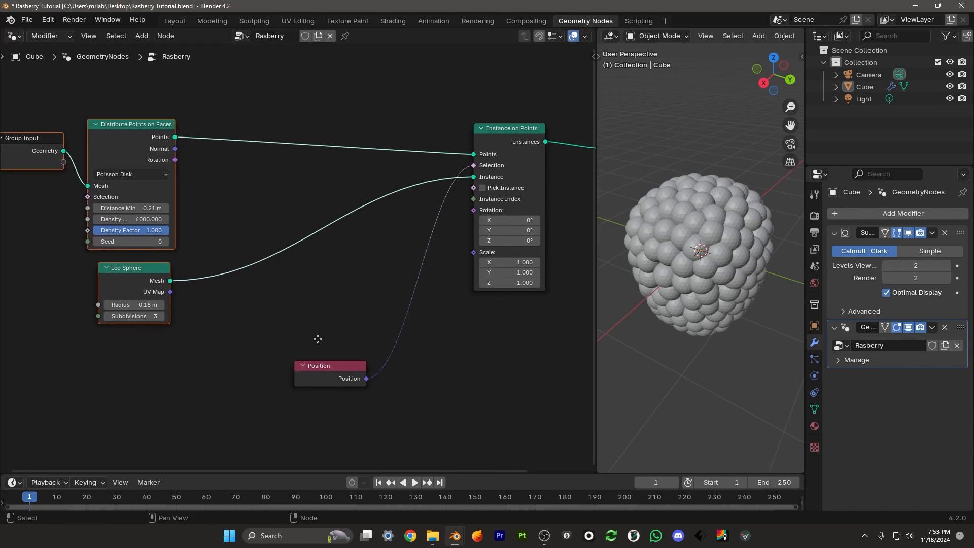
scroll(318, 337, up, 2)
drag(398, 281, 244, 281)
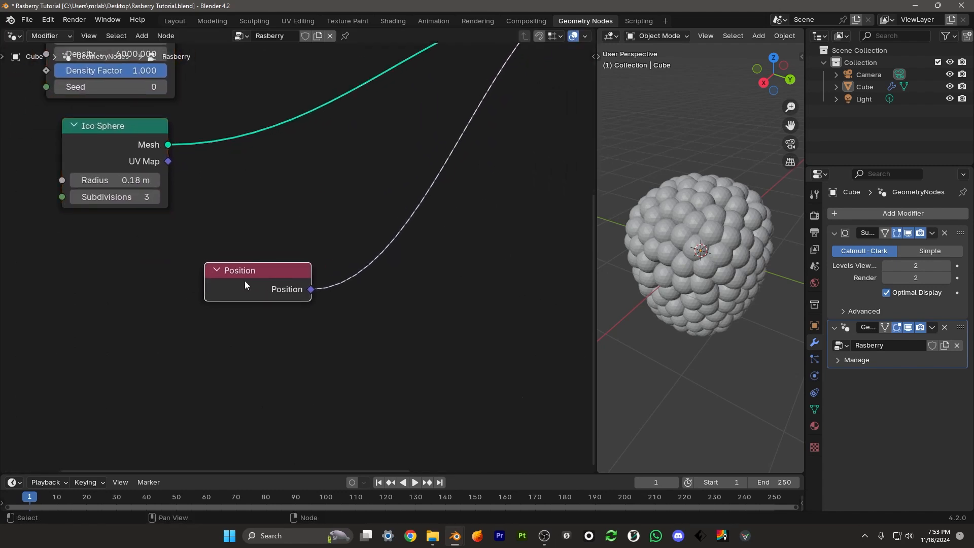
middle_drag(405, 245, 340, 267)
scroll(340, 266, up, 2)
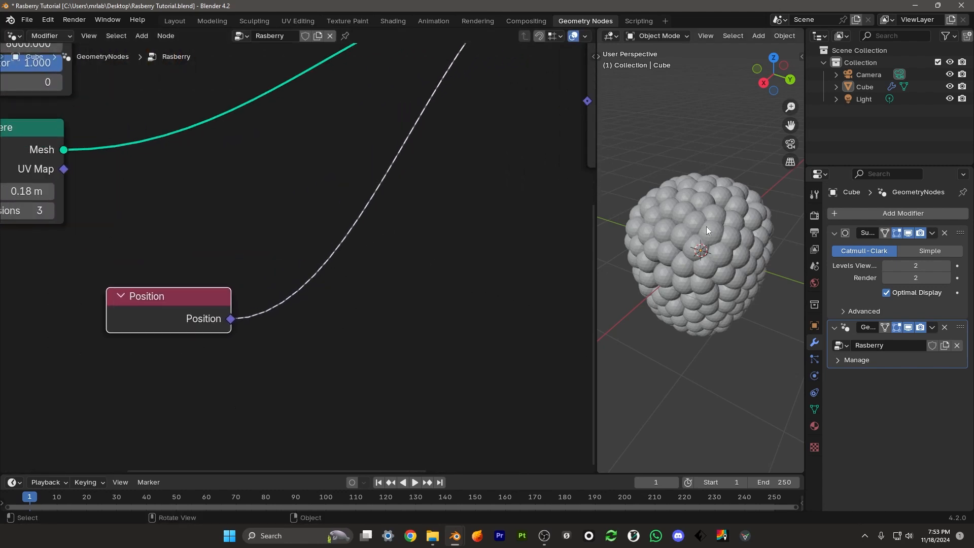
- Insert a Separate XYZ node on the link between Position and the Selection input of Instance on Points
middle_drag(706, 226, 684, 224)
scroll(315, 245, up, 1)
key(shift+a)
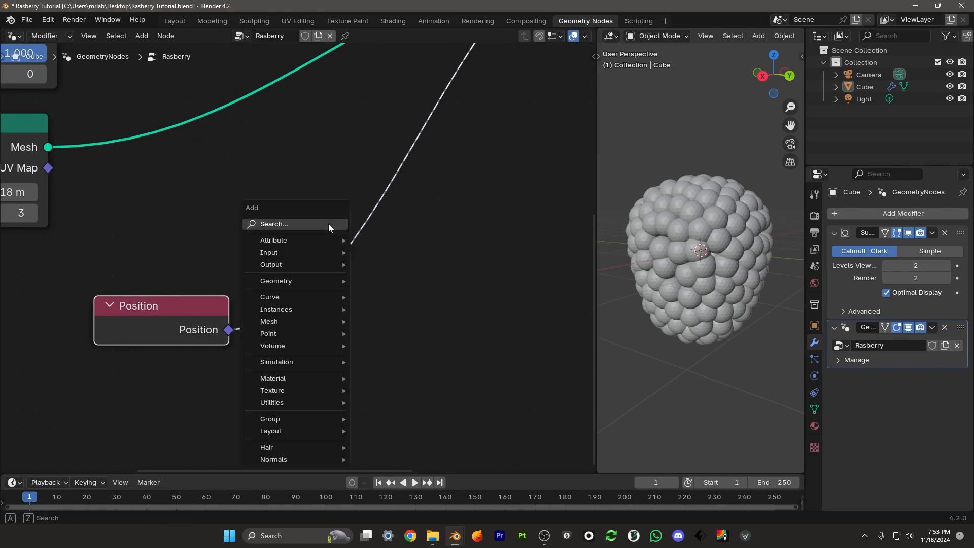
click(318, 224)
text(seper)
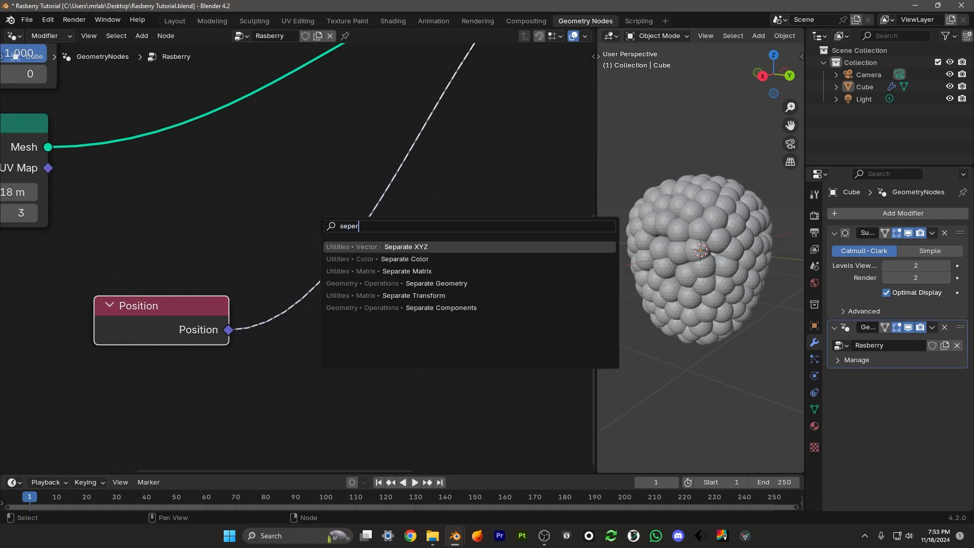
text(a)
click(355, 247)
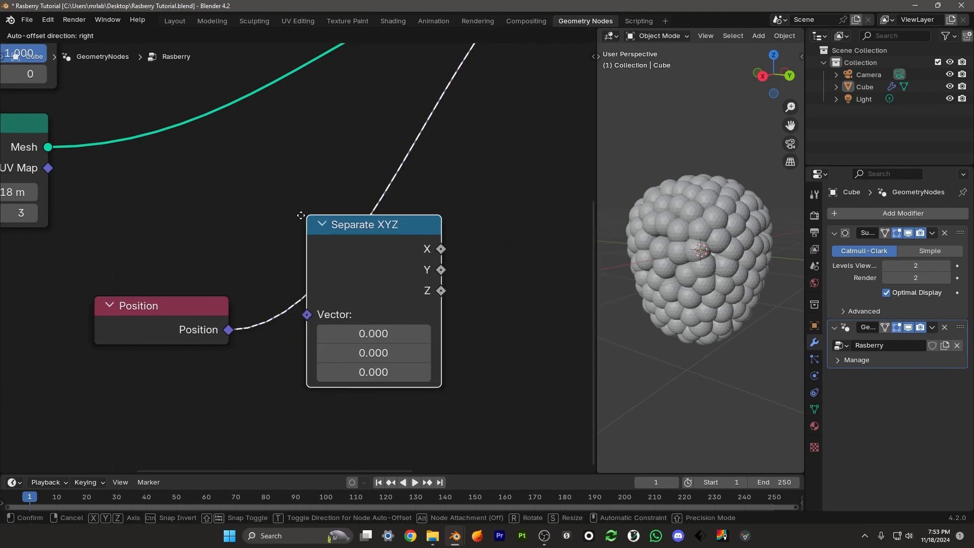
click(324, 227)
- Connect the Z output of Separate XYZ to the Selection input of Instance on Points, replacing the X link
scroll(355, 226, down, 3)
middle_drag(441, 224, 295, 335)
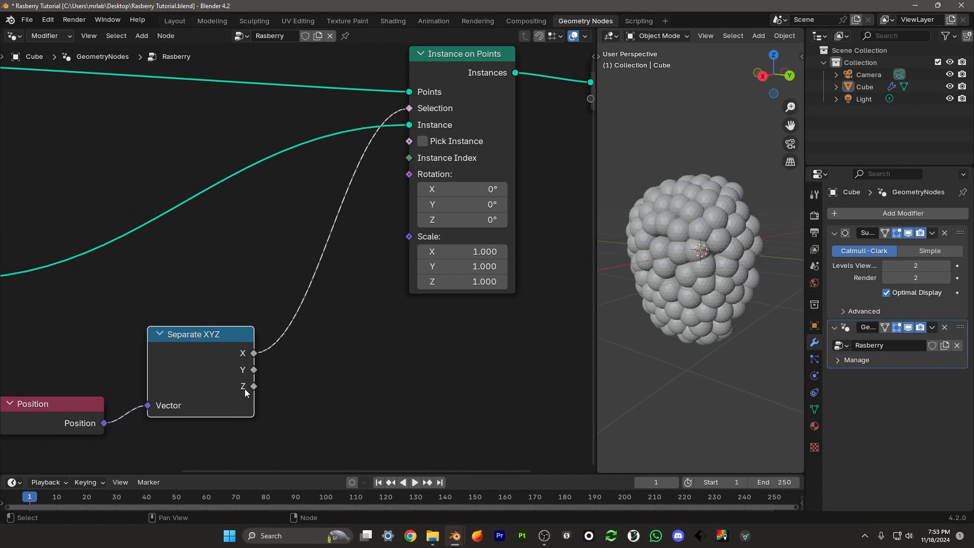
drag(253, 387, 427, 111)
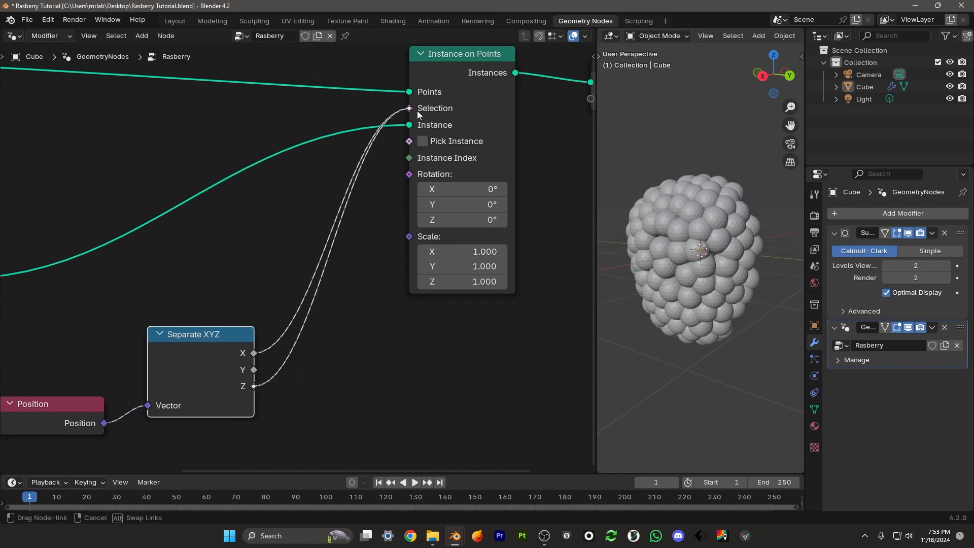
scroll(735, 243, up, 3)
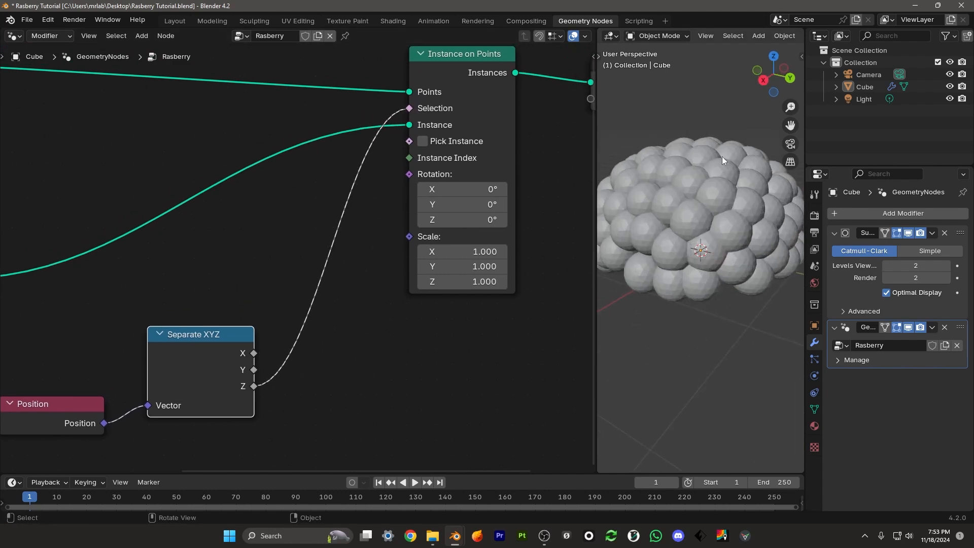
middle_drag(691, 154, 701, 140)
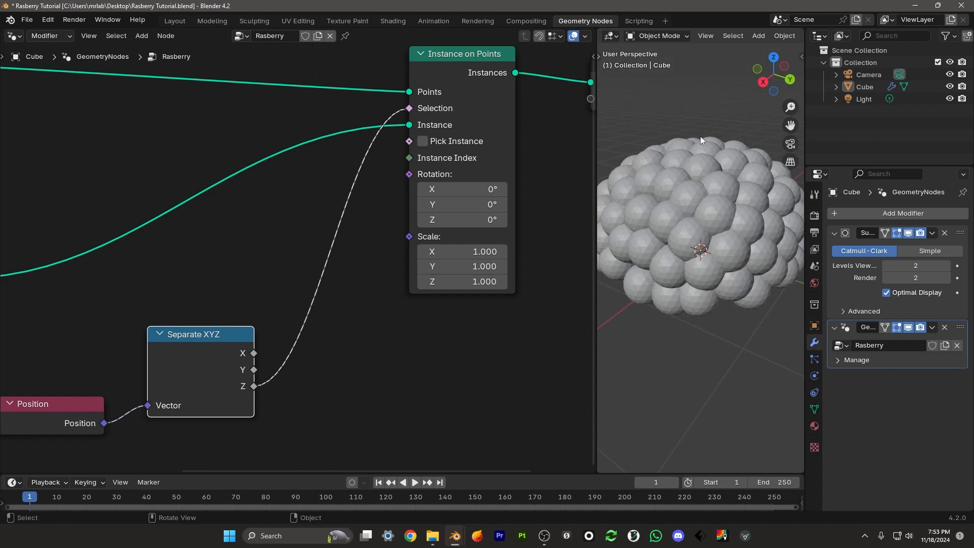
- Move the Position and Separate XYZ nodes together farther from Instance on Points
middle_drag(263, 386, 413, 293)
drag(349, 385, 200, 265)
key(g)
click(247, 296)
- Insert a Map Range node between the Z output of Separate XYZ and the Selection input of Instance on Points
key(shift+a)
click(324, 224)
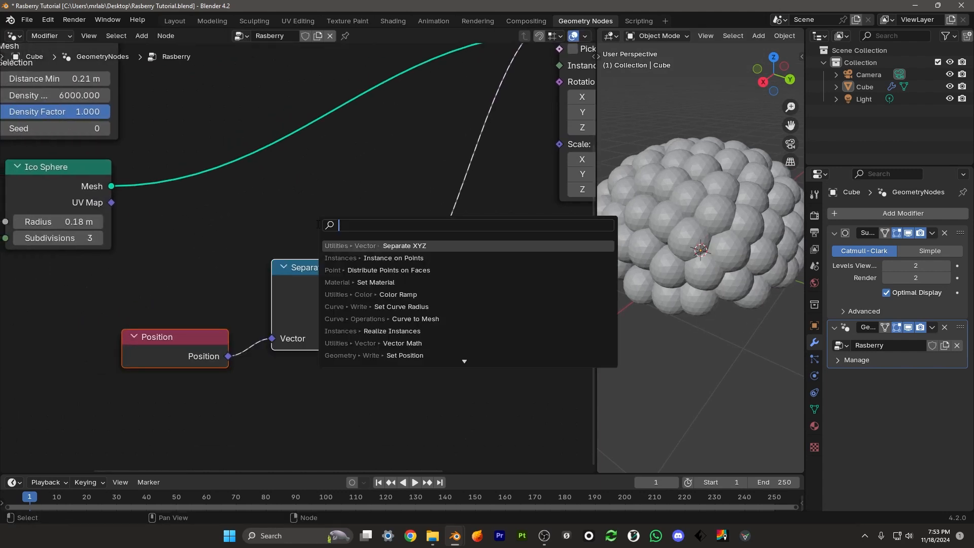
text(map rang)
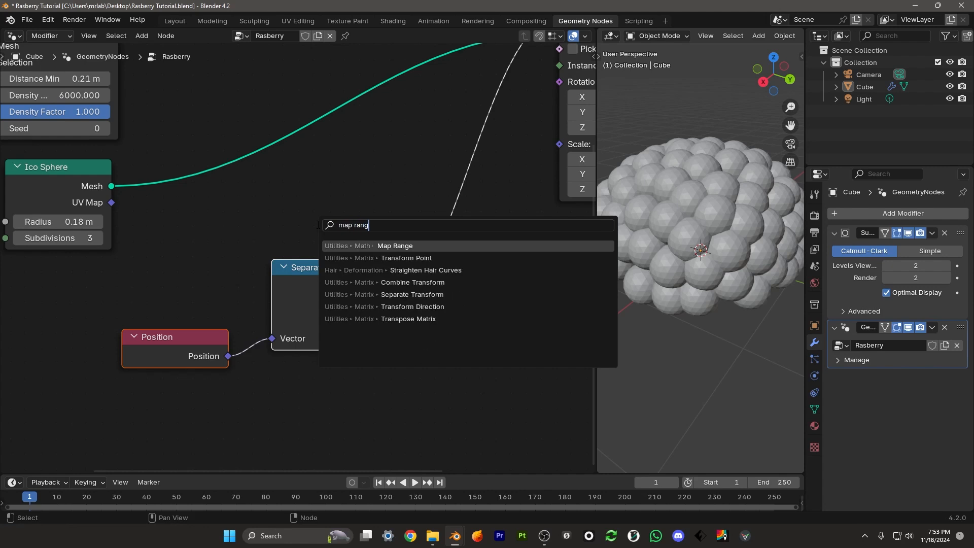
click(395, 246)
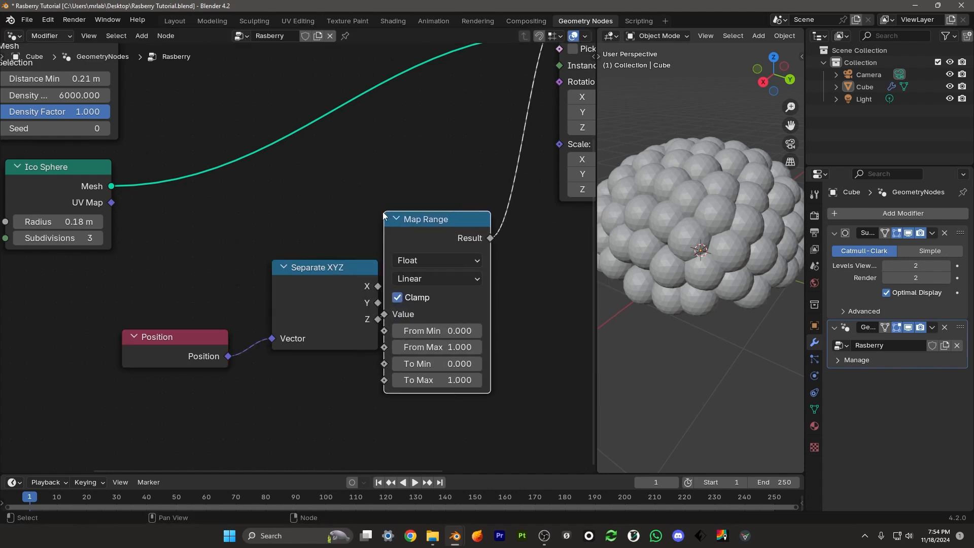
click(385, 321)
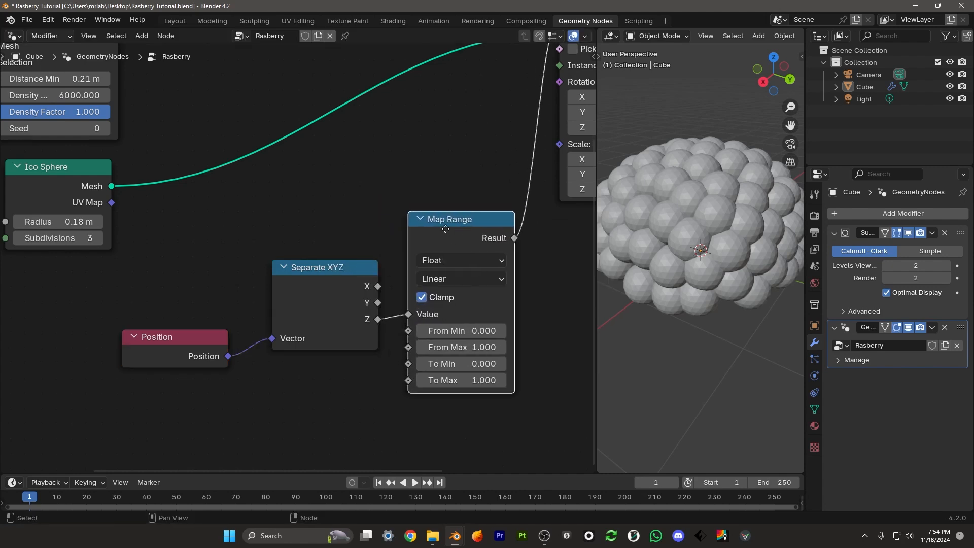
- Set the Map Range node's From Min to 1 and From Max to 0
scroll(388, 232, up, 2)
middle_drag(449, 257, 385, 222)
scroll(368, 279, up, 1)
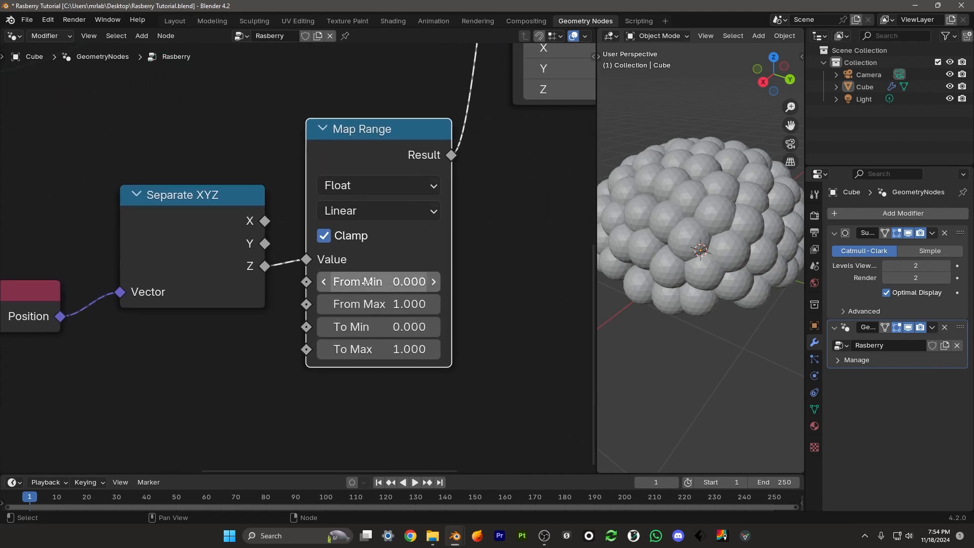
click(394, 282)
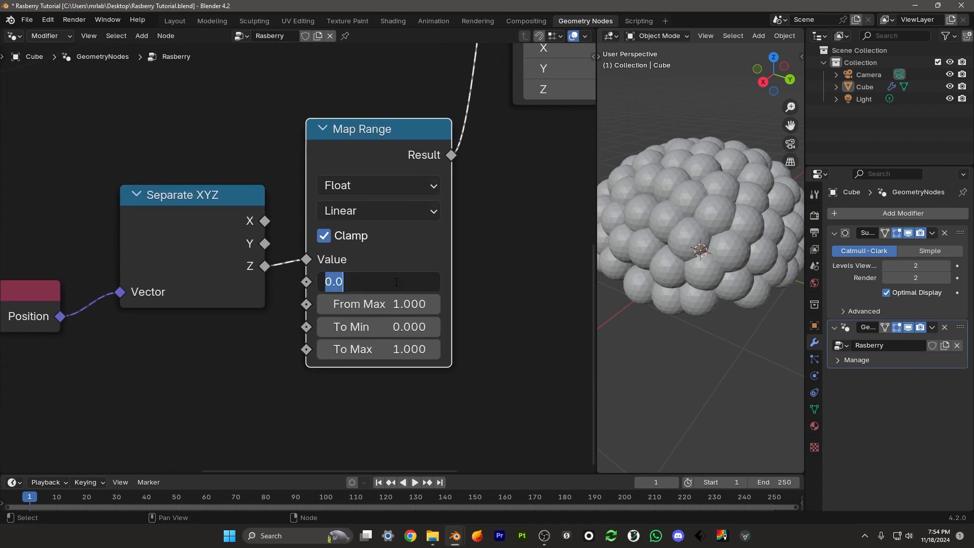
text(1)
key(Return)
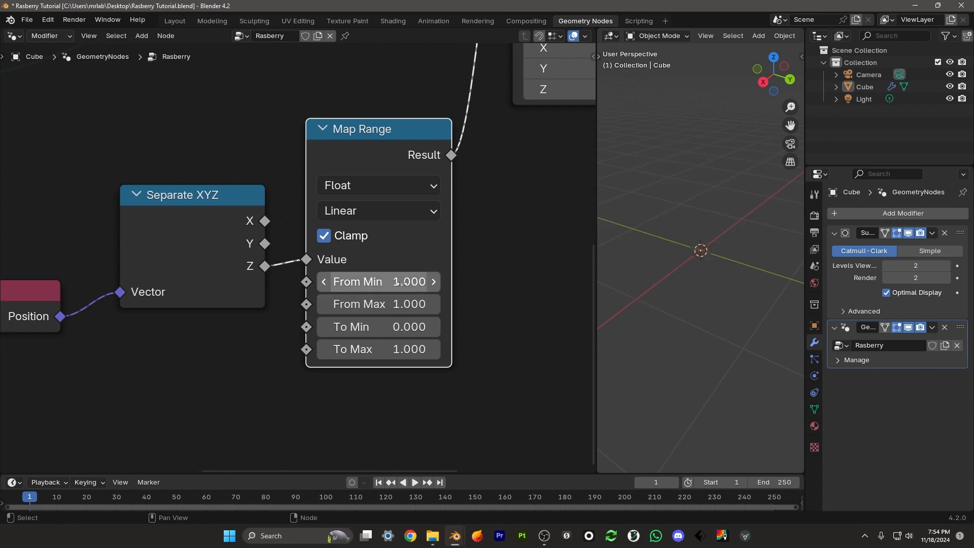
click(383, 305)
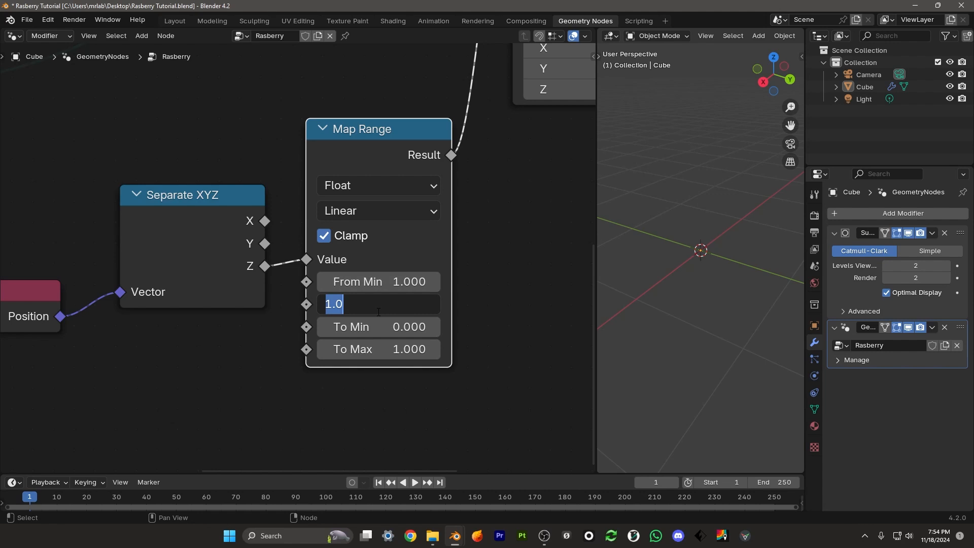
text(0)
key(Return)
- Lower the Map Range node's From Min to about 0.79 to open up the raspberry's top
scroll(380, 305, down, 2)
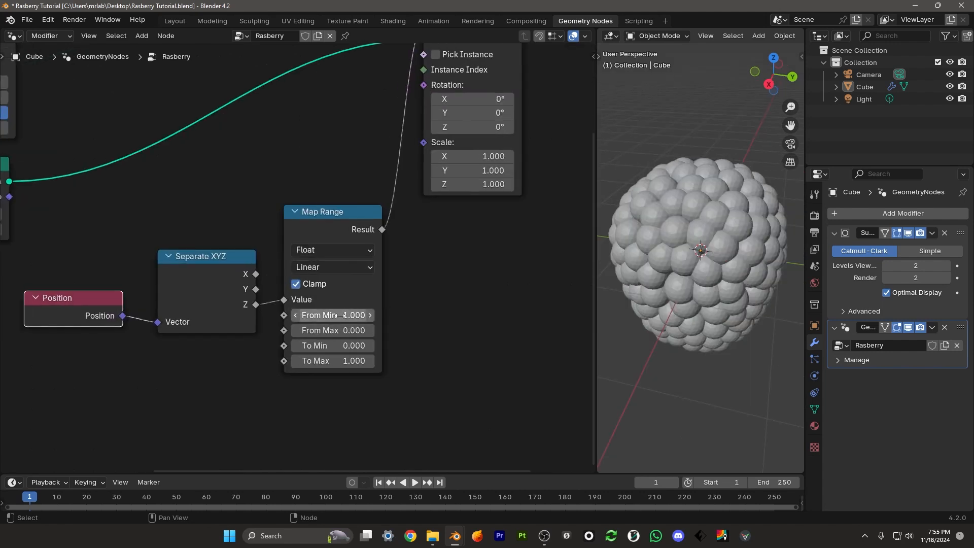
drag(348, 316, 327, 315)
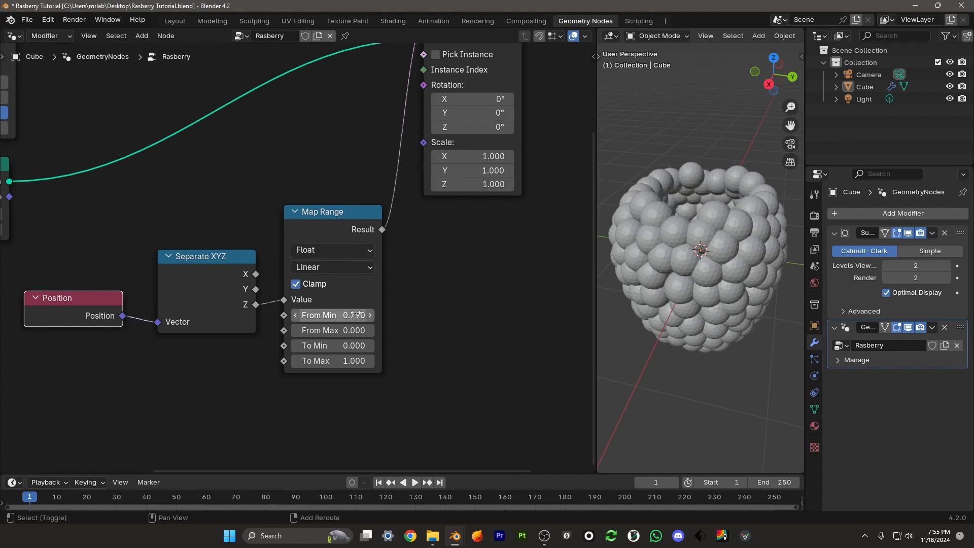
- Fine-tune the Map Range node's From Min to 0.820 while checking the raspberry's opening from several angles
middle_drag(706, 284, 629, 239)
drag(348, 316, 342, 315)
middle_drag(703, 243, 775, 308)
drag(345, 315, 357, 315)
- Move the Group Output node farther from Instance on Points to make room for another node
scroll(711, 319, down, 4)
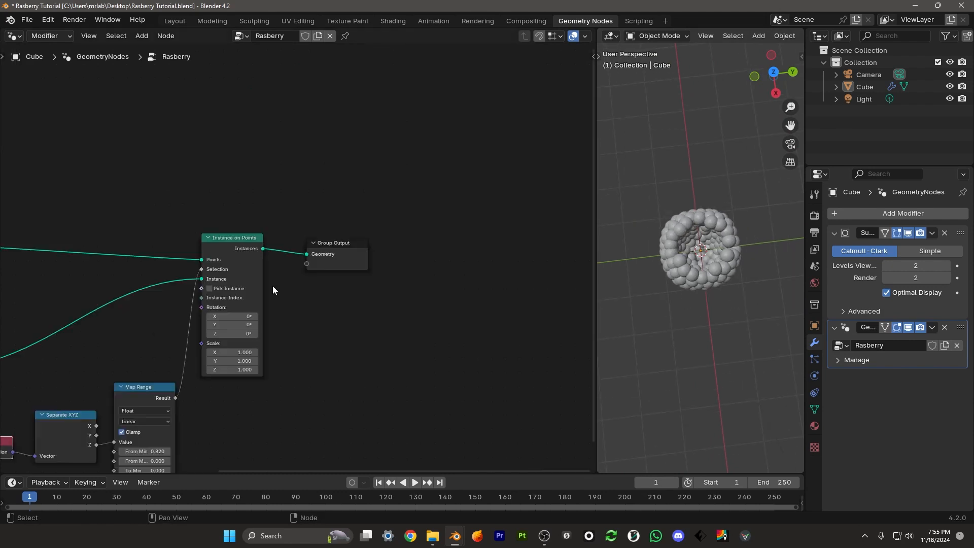
scroll(330, 277, up, 1)
middle_drag(384, 268, 361, 276)
scroll(350, 268, up, 2)
drag(313, 261, 521, 249)
middle_drag(521, 249, 412, 273)
scroll(401, 270, up, 3)
- Insert a Set Shade Smooth node between Instance on Points and Group Output
key(shift+a)
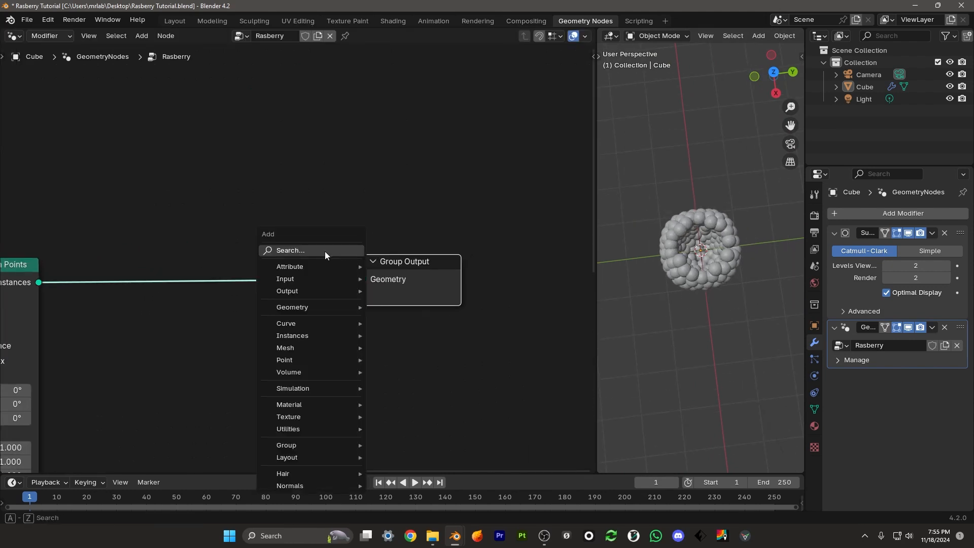
click(327, 254)
text(set shade)
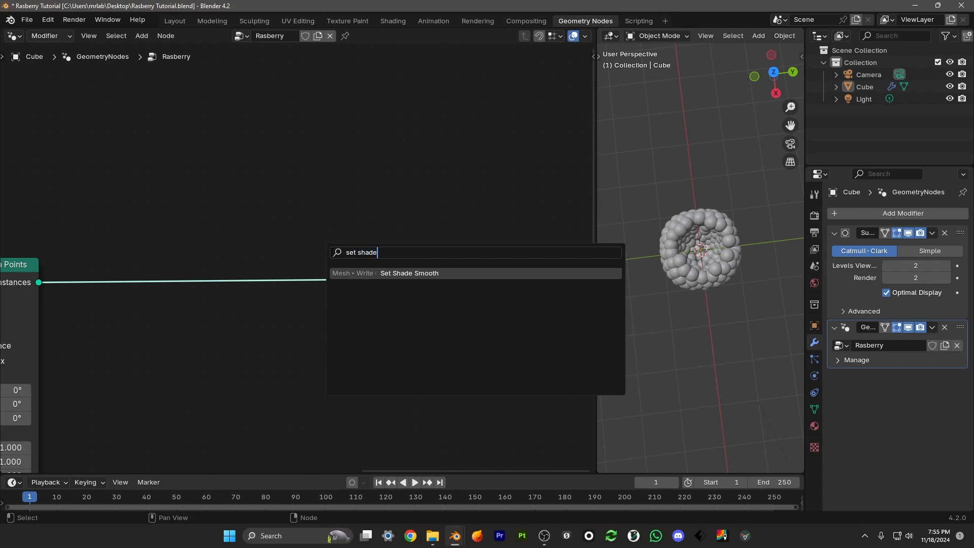
key(Return)
click(267, 254)
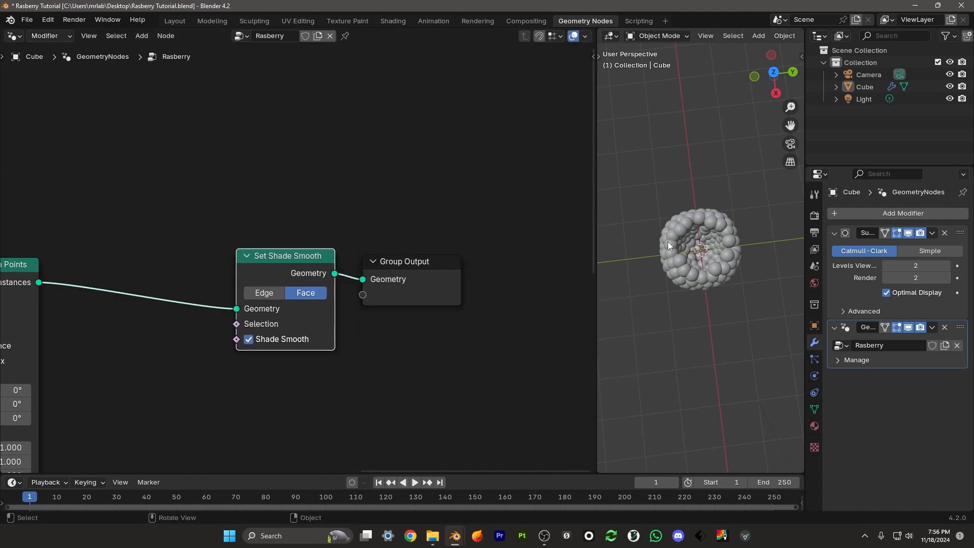
- Move the Set Shade Smooth and Group Output nodes together farther from Instance on Points and inspect the smoothed spheres
middle_drag(704, 264, 702, 191)
scroll(703, 192, up, 4)
middle_drag(484, 398, 473, 397)
drag(474, 397, 223, 229)
drag(281, 263, 470, 242)
middle_drag(706, 294, 733, 239)
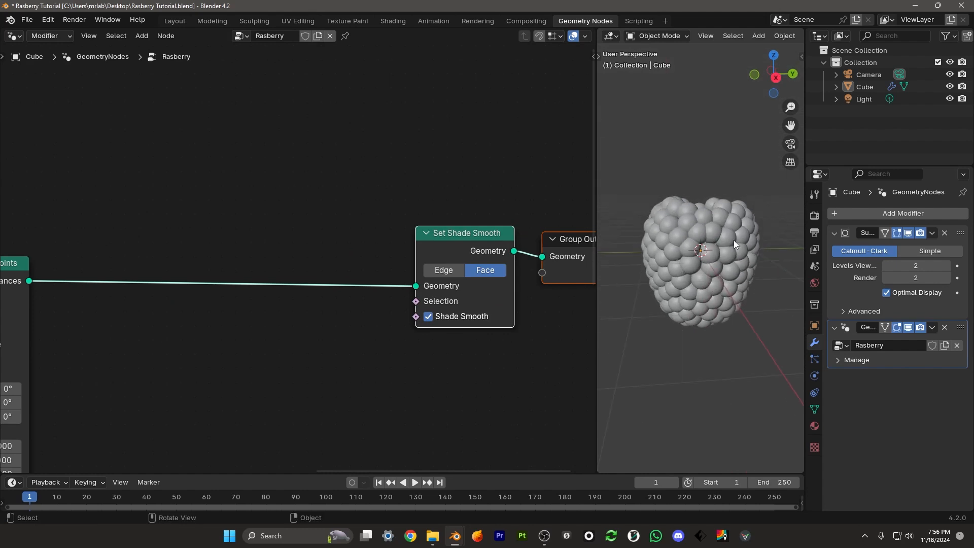
scroll(721, 237, up, 2)
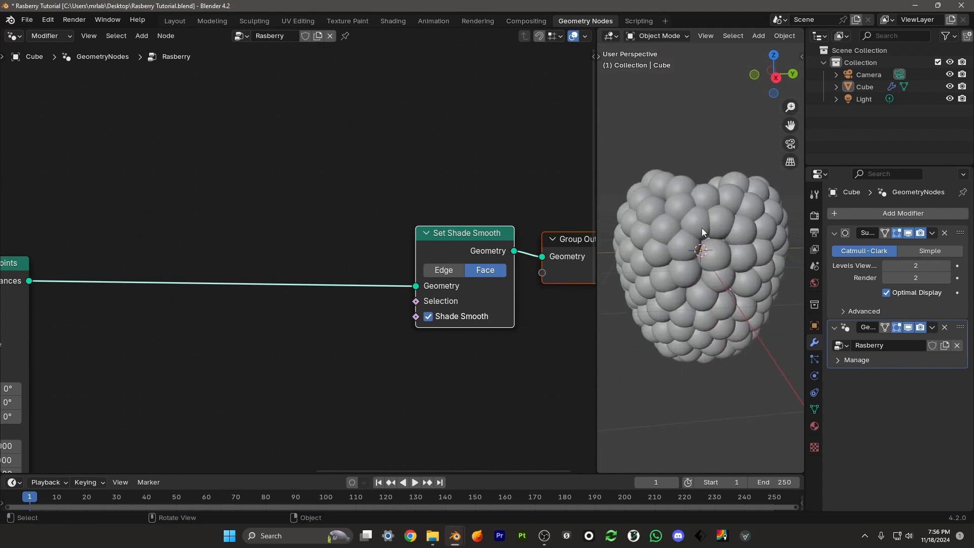
- Join the Position, Separate XYZ and Map Range nodes in a frame and move it clear below the Ico Sphere node
middle_drag(283, 391, 507, 316)
middle_drag(232, 365, 447, 197)
scroll(301, 251, down, 2)
middle_drag(301, 250, 392, 263)
scroll(365, 224, up, 2)
drag(138, 423, 355, 272)
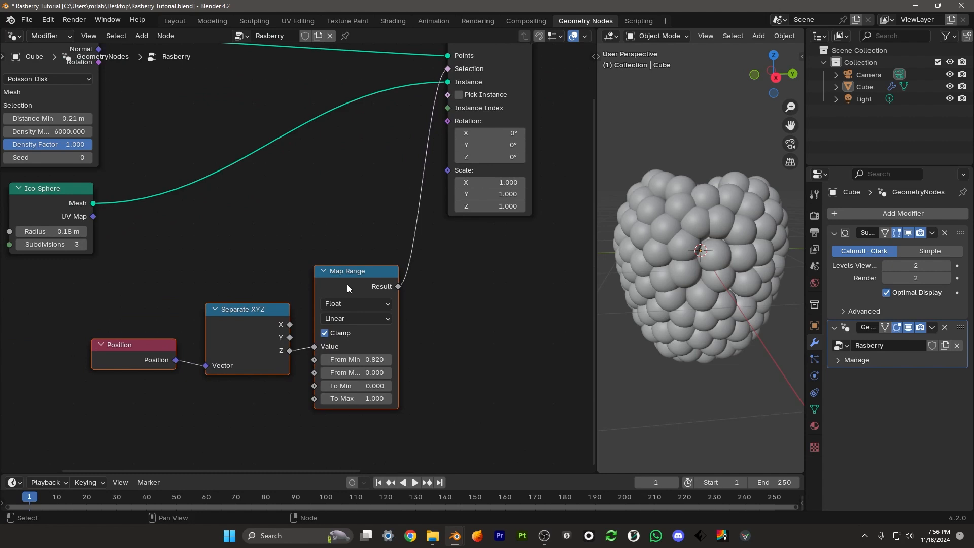
key(ctrl+j)
scroll(235, 233, down, 1)
middle_drag(234, 233, 335, 196)
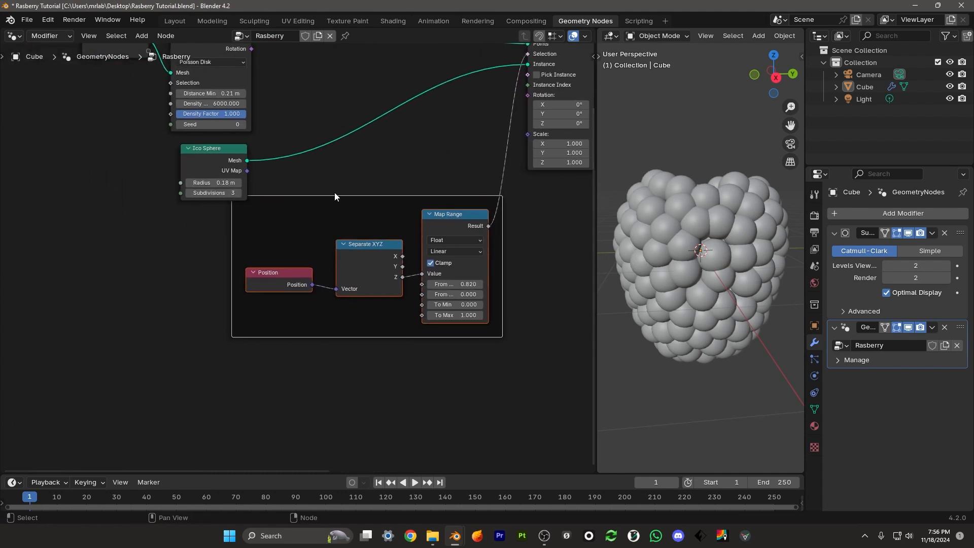
drag(338, 197, 244, 294)
middle_drag(375, 288, 280, 268)
- Enable a custom color for the new frame and make it bright green
key(n)
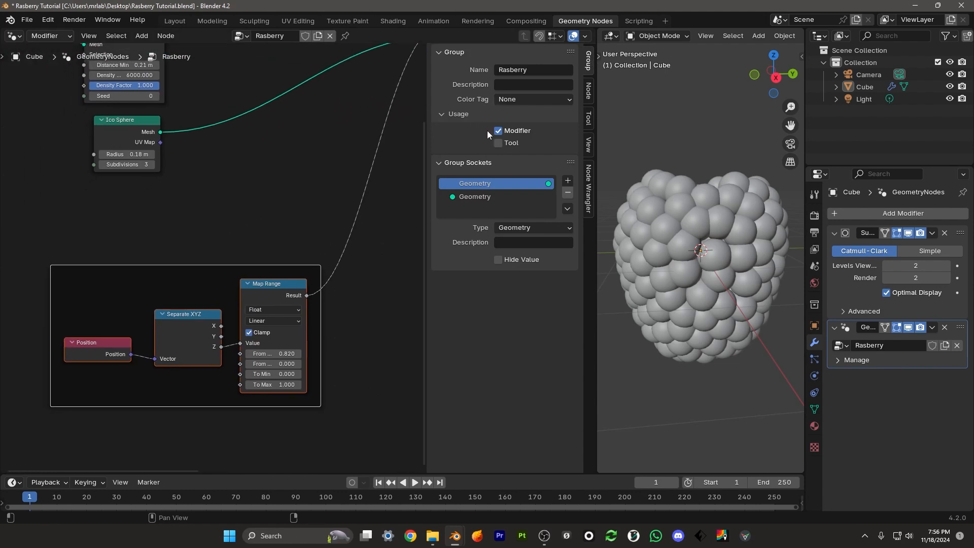
click(588, 92)
click(457, 103)
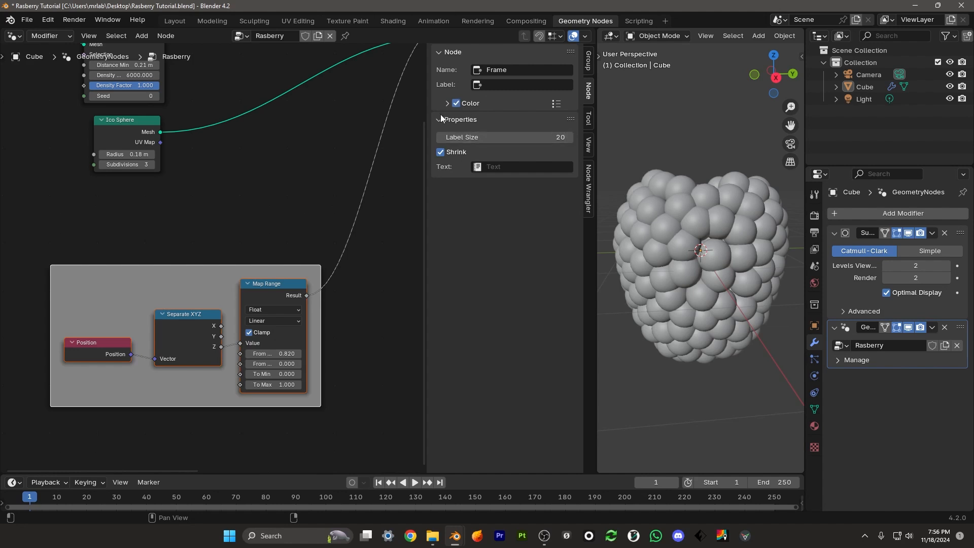
click(447, 103)
click(478, 122)
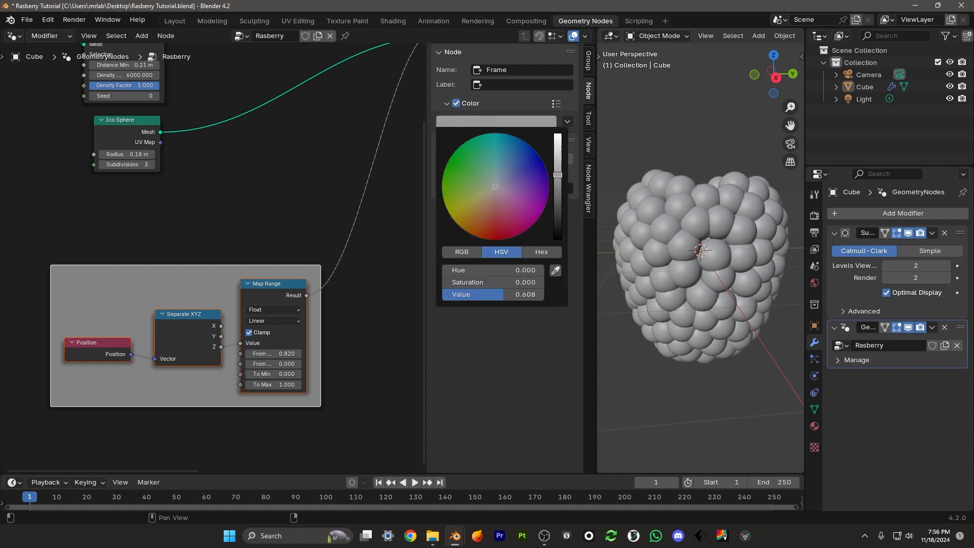
drag(558, 175, 557, 148)
drag(486, 163, 466, 163)
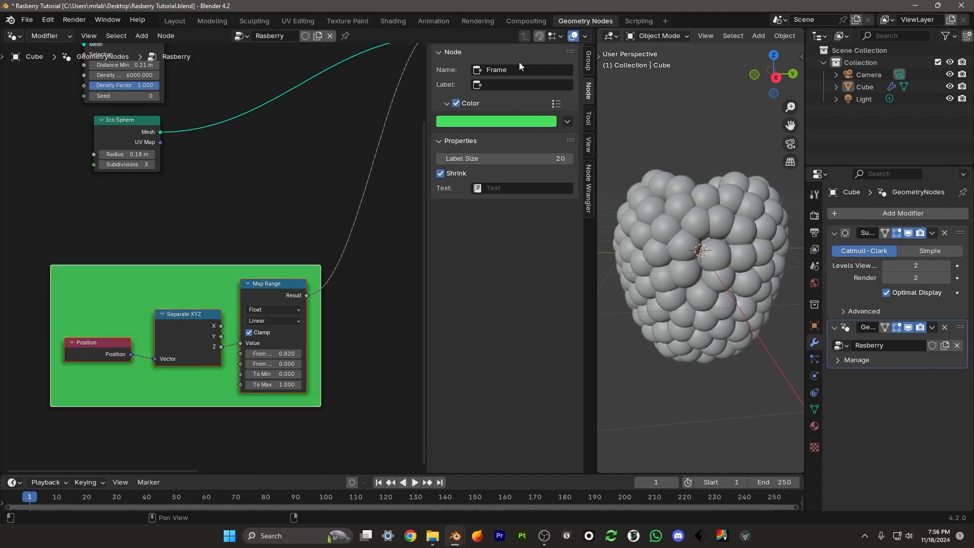
- Label the frame "Delete top" and darken its green color
click(500, 84)
text(Delete top)
key(Return)
click(526, 120)
drag(561, 167, 560, 184)
middle_drag(214, 286, 225, 272)
scroll(225, 272, up, 2)
scroll(224, 278, down, 3)
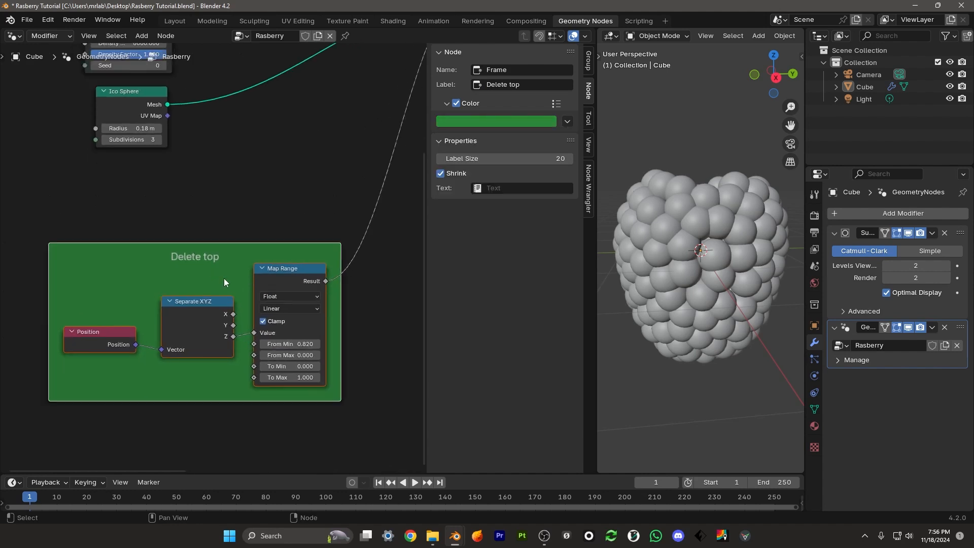
- Set the Map Range node's From Min to 0.730 and check the raspberry's opening
drag(194, 252, 196, 250)
drag(292, 331, 375, 331)
middle_drag(751, 177, 754, 213)
- Reposition the Group Input, Distribute Points on Faces and Ico Sphere nodes, and move Instance on Points farther away from them
middle_drag(278, 189, 225, 341)
scroll(225, 341, down, 4)
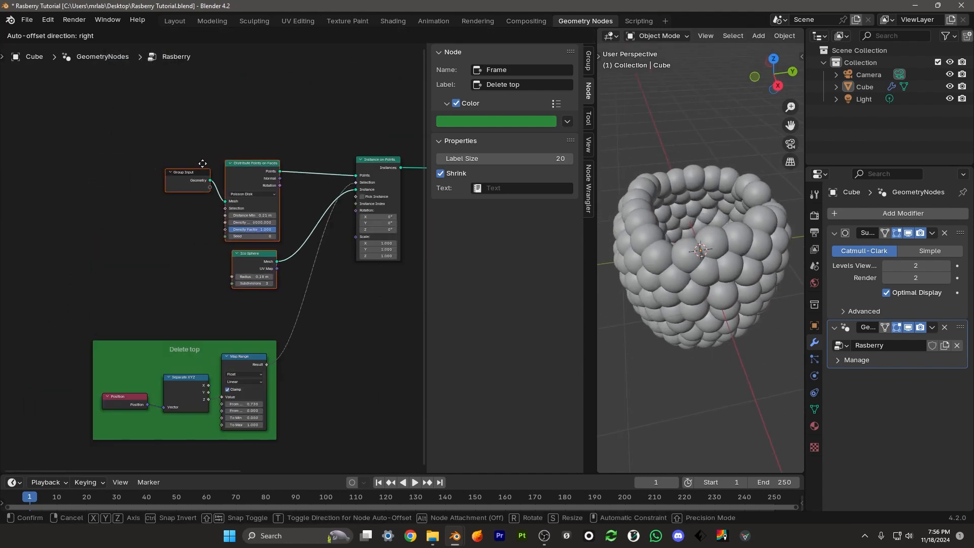
click(203, 164)
middle_drag(290, 233, 137, 225)
scroll(230, 161, up, 2)
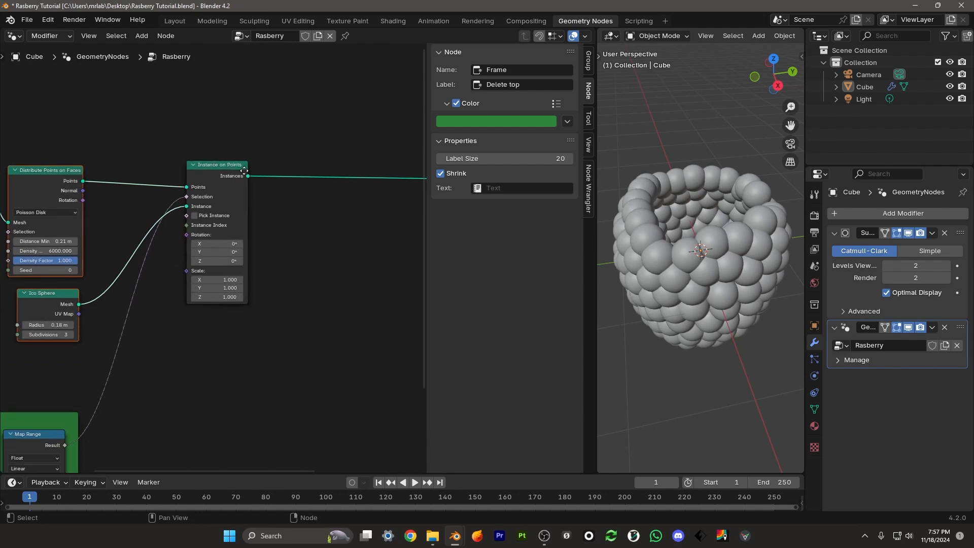
drag(190, 177, 311, 173)
middle_drag(273, 300, 275, 282)
scroll(269, 282, up, 3)
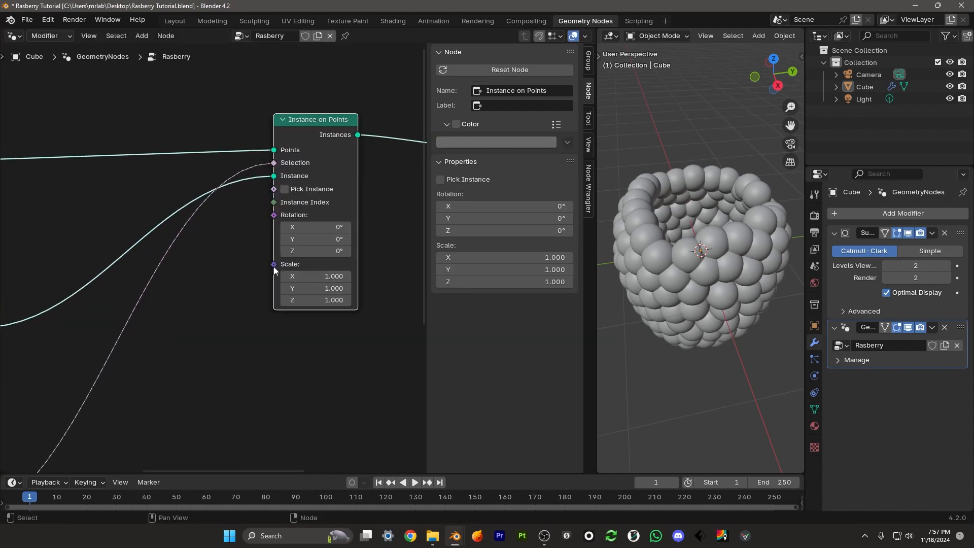
- Add a Random Value node connected to the Scale input of Instance on Points
drag(274, 265, 219, 317)
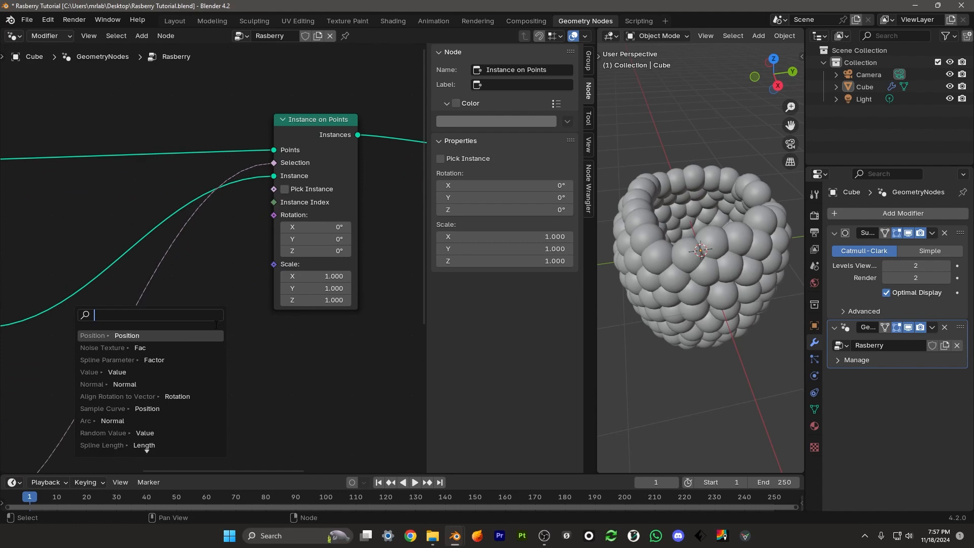
text(random)
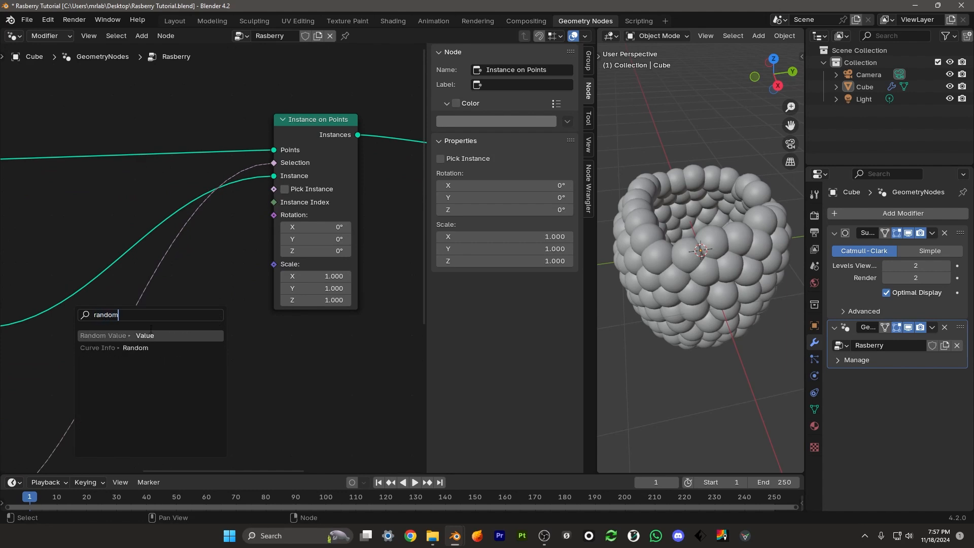
key(Return)
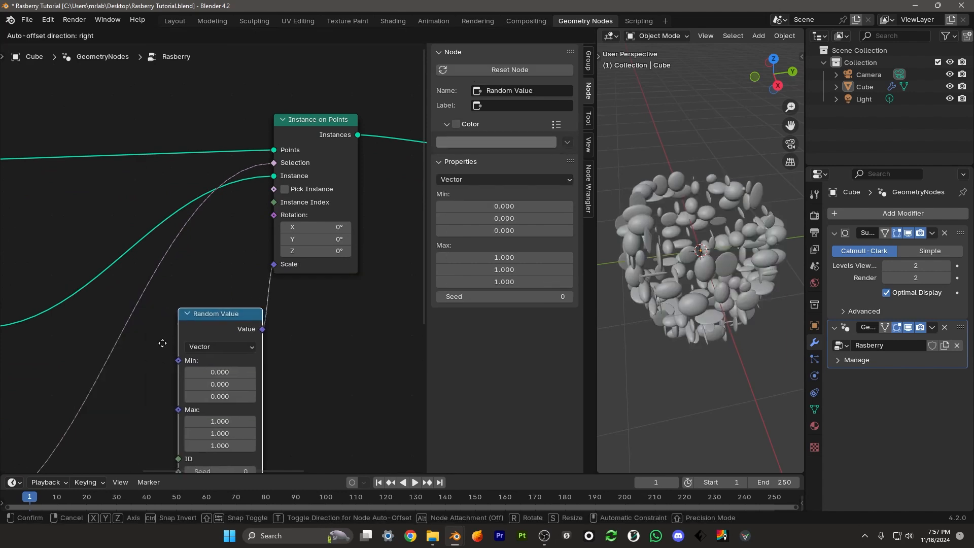
click(164, 343)
middle_drag(264, 378, 291, 315)
scroll(292, 314, up, 3)
middle_drag(653, 253, 679, 211)
scroll(682, 163, up, 2)
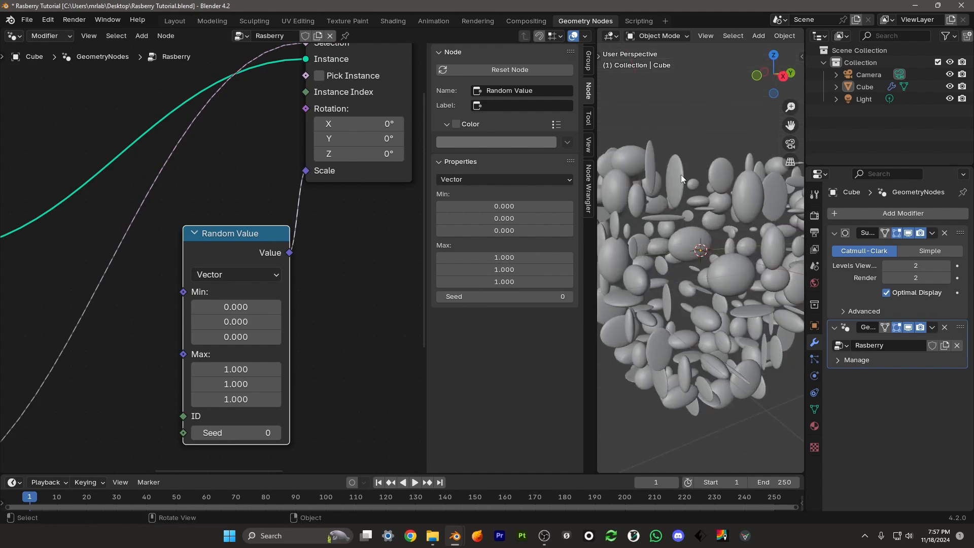
- Change the Random Value node's data type to Float and connect its Value output to the Scale of Instance on Points
middle_drag(337, 263, 346, 239)
scroll(252, 230, up, 1)
click(254, 231)
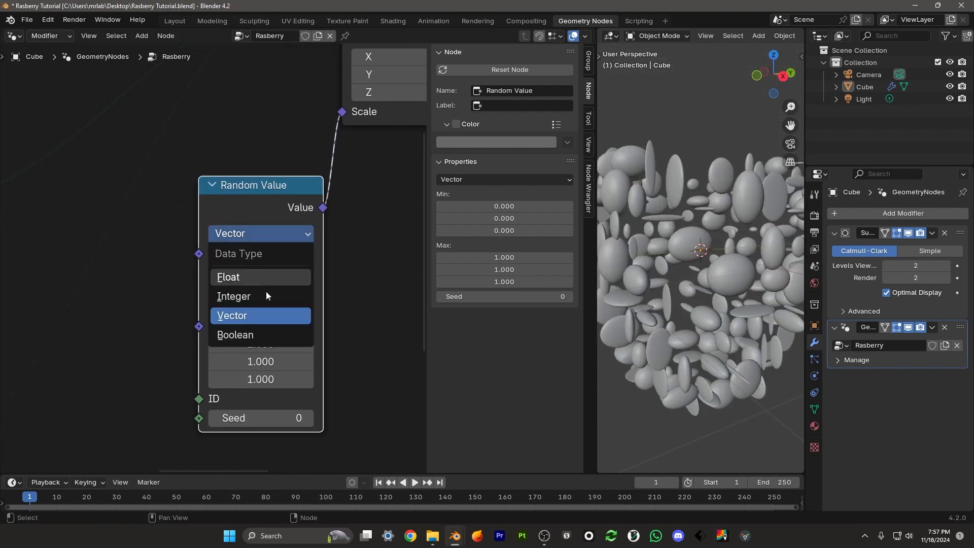
click(236, 278)
scroll(292, 254, up, 1)
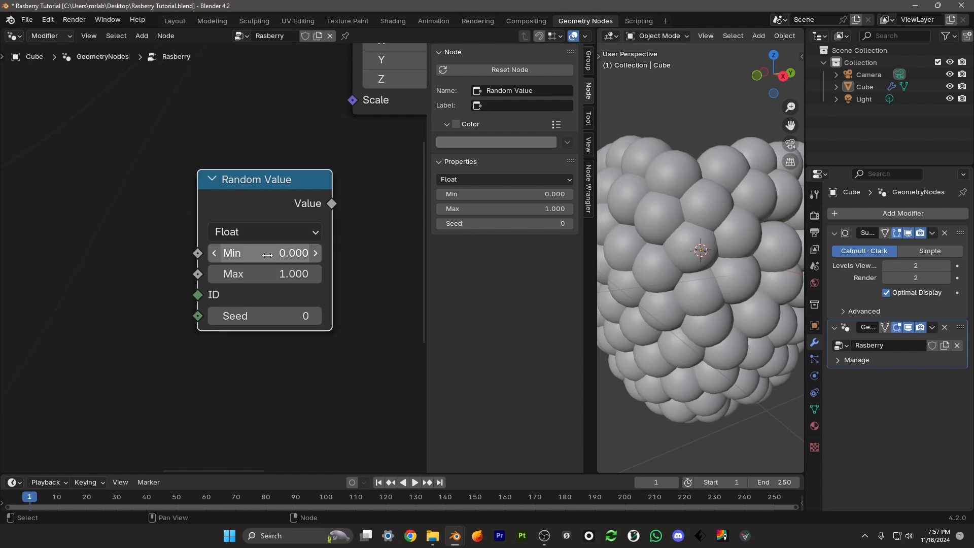
scroll(268, 255, down, 3)
middle_drag(268, 256, 196, 358)
drag(248, 317, 214, 301)
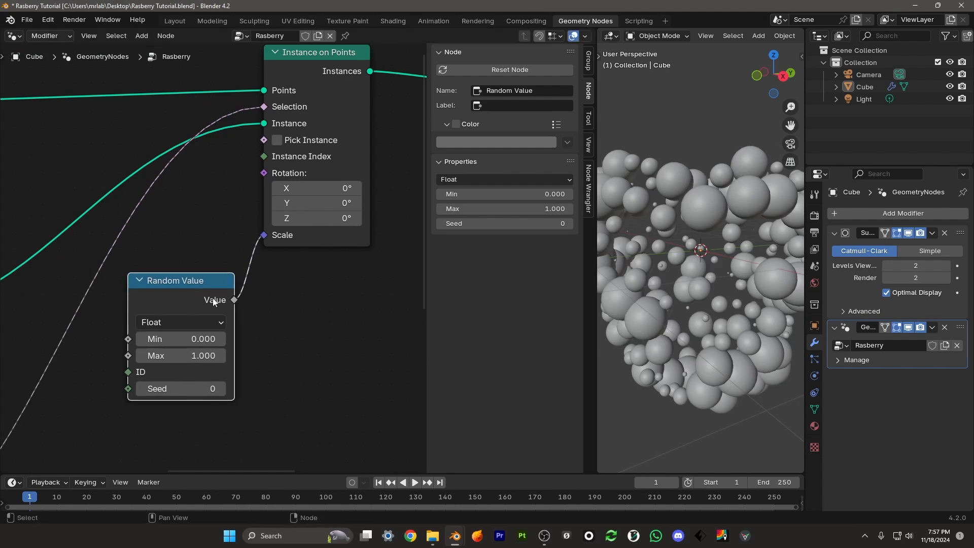
- Set the Random Value node's Min to 0.8 and inspect the varied sphere sizes
middle_drag(278, 323, 306, 289)
scroll(247, 294, up, 2)
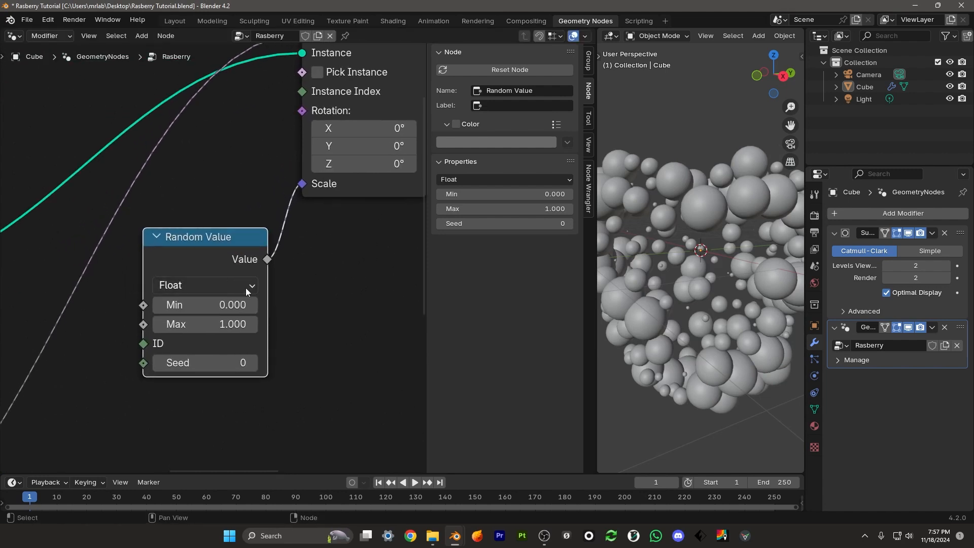
click(228, 306)
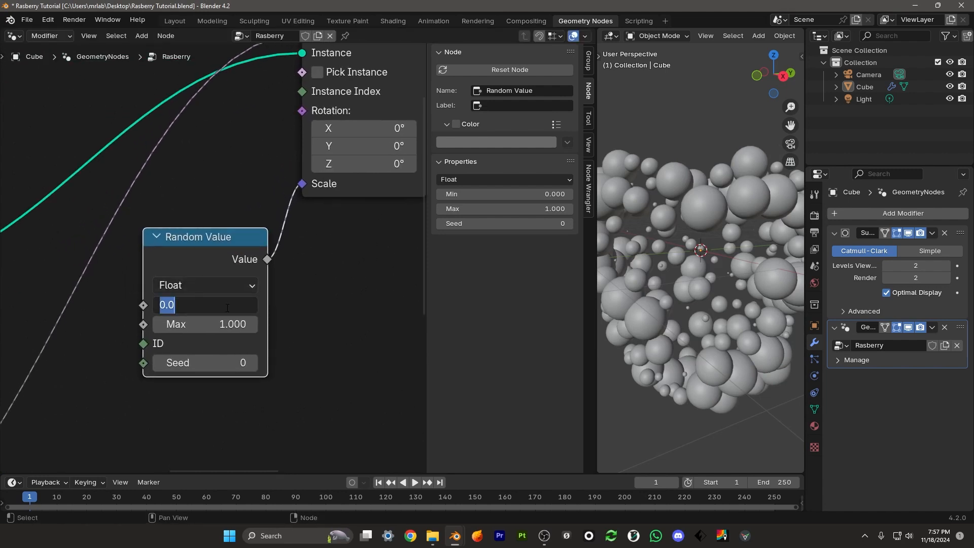
text(.8)
key(Return)
scroll(736, 219, up, 5)
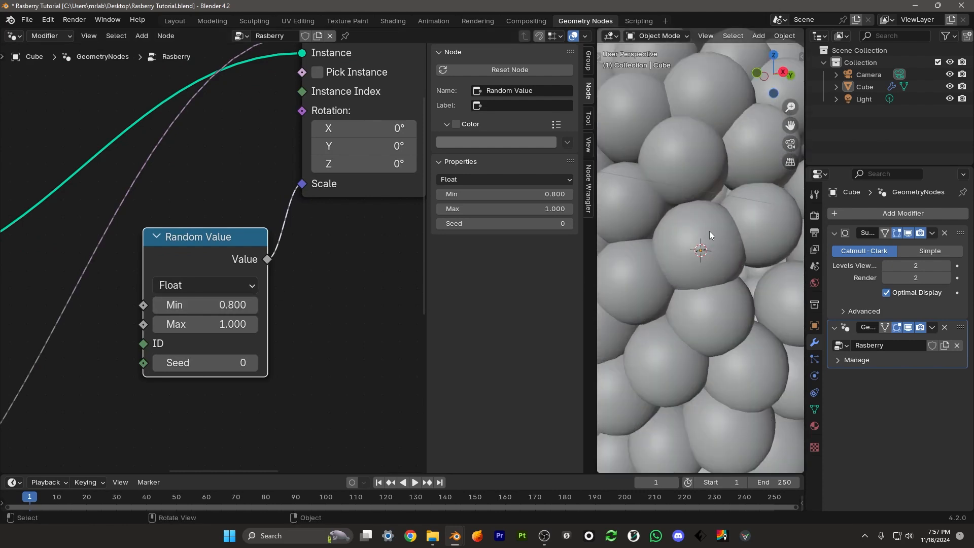
scroll(678, 260, down, 5)
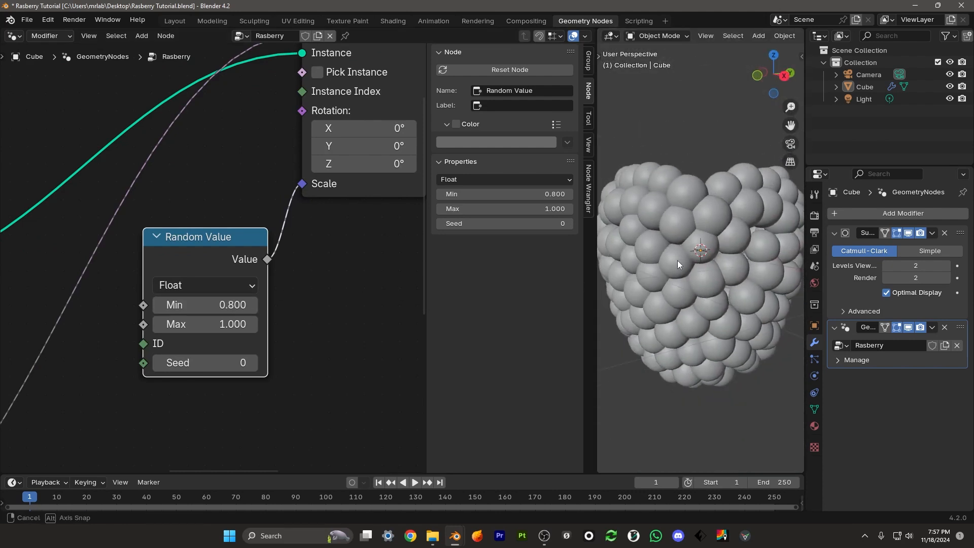
scroll(268, 336, up, 2)
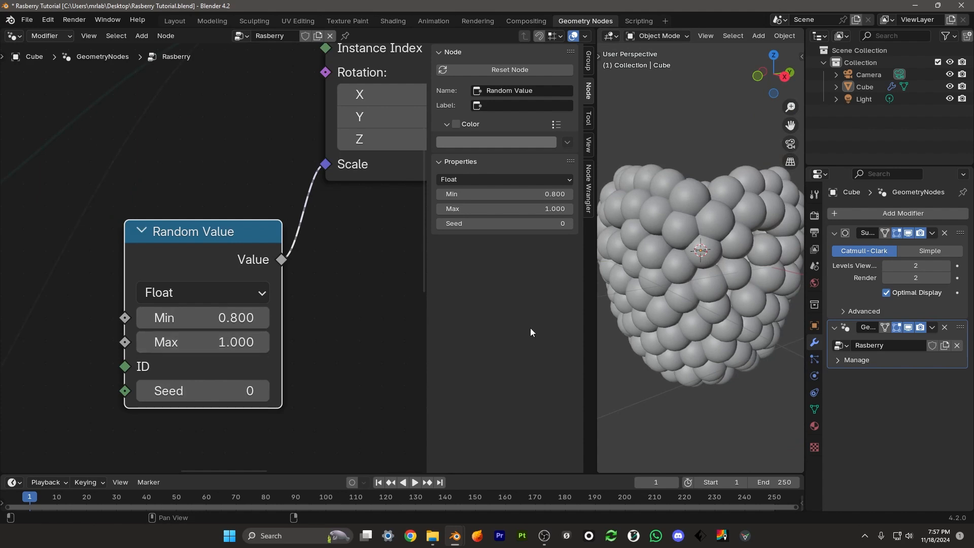
- Try a Min of 0.350 in the Random Value node, check the sphere sizes, and undo the change
middle_drag(700, 234, 675, 203)
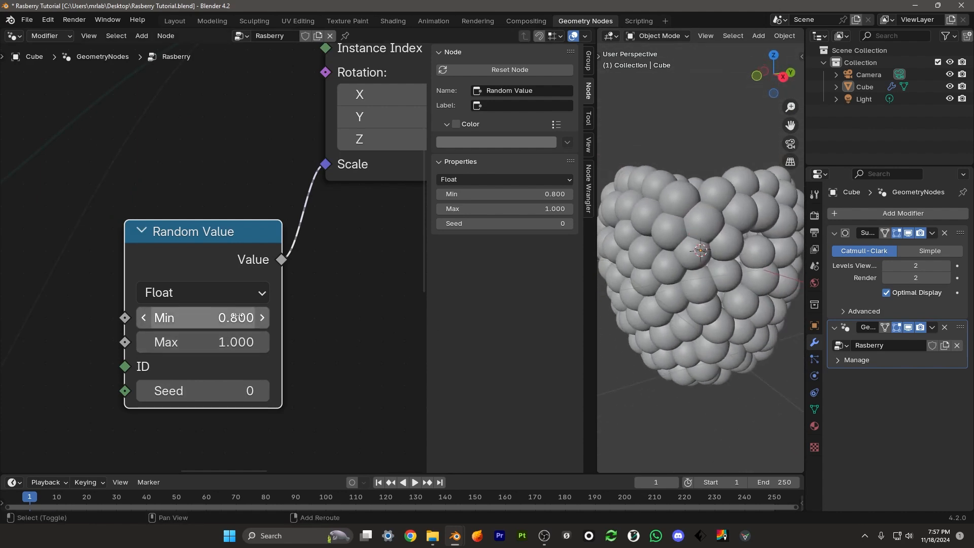
drag(224, 317, 176, 317)
middle_drag(717, 273, 751, 267)
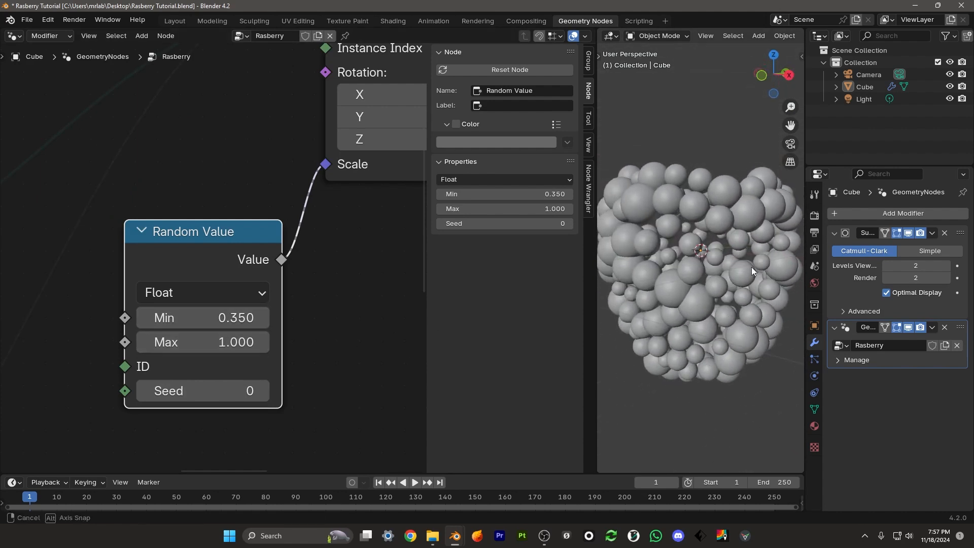
key(ctrl+z)
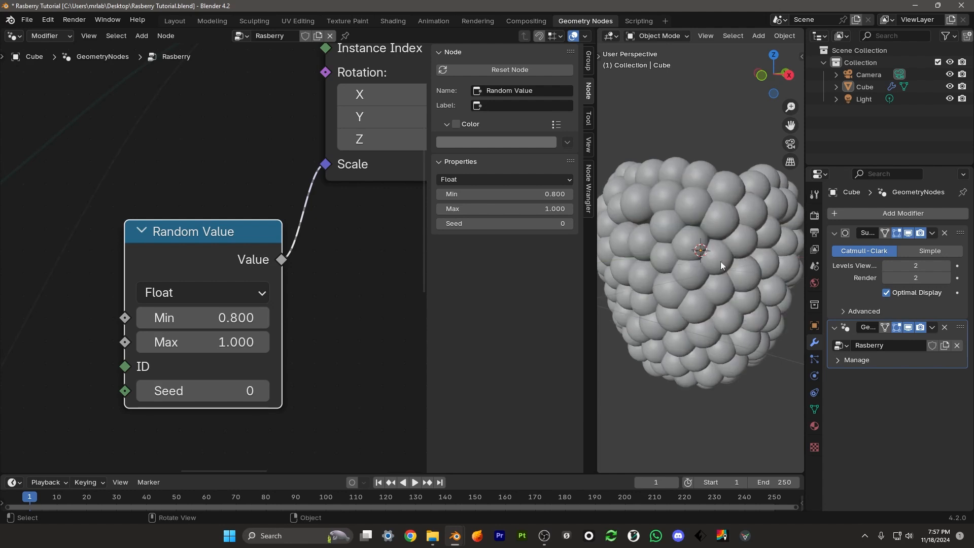
mouse_move(720, 269)
middle_down()
mouse_move(739, 264)
mouse_move(705, 257)
mouse_move(698, 277)
mouse_move(716, 296)
mouse_move(725, 273)
middle_up()
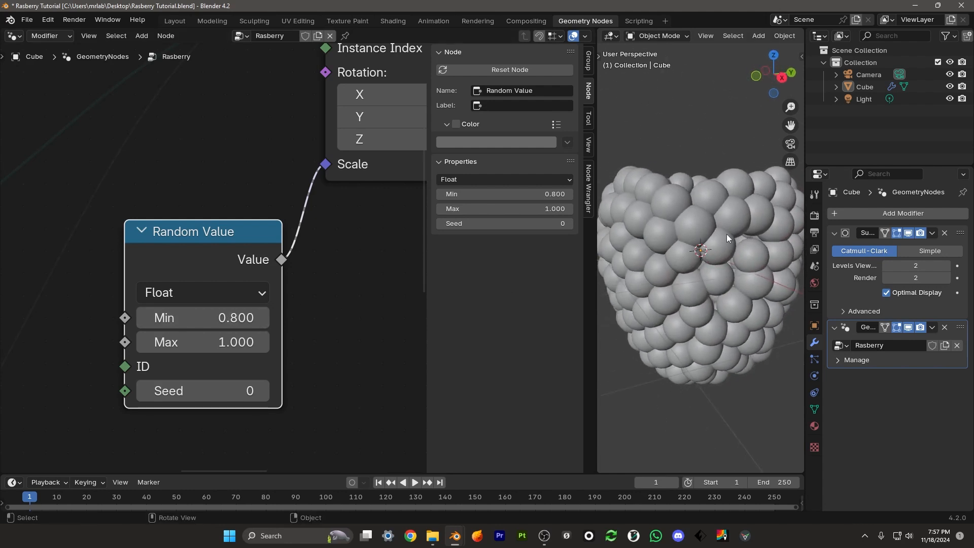
- Slightly reduce the Distance Min of the Distribute Points on Faces node fed by Group Input and inspect the tighter sphere spacing
middle_drag(303, 294, 158, 401)
scroll(158, 401, down, 5)
middle_drag(255, 215, 1, 345)
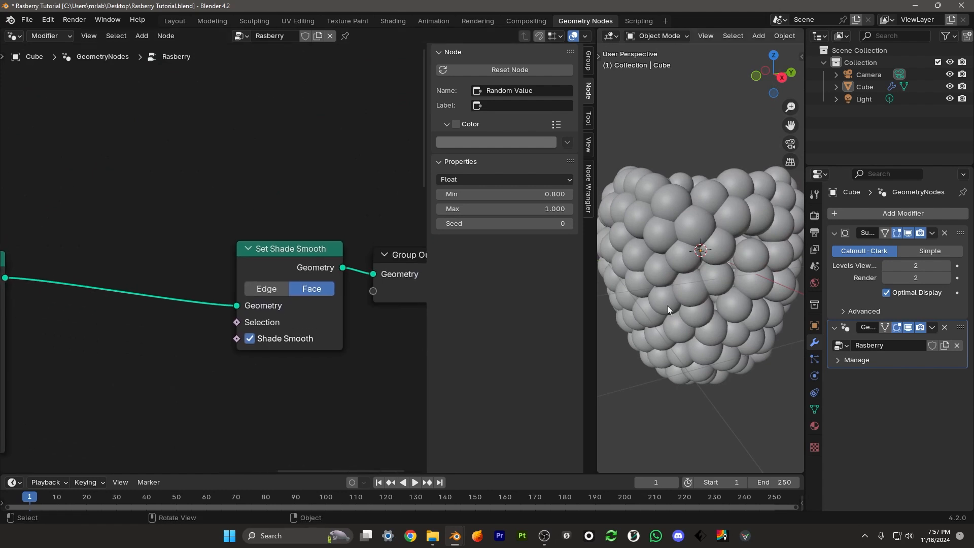
scroll(220, 256, down, 2)
middle_drag(91, 267, 425, 218)
middle_drag(126, 278, 363, 250)
scroll(215, 210, up, 1)
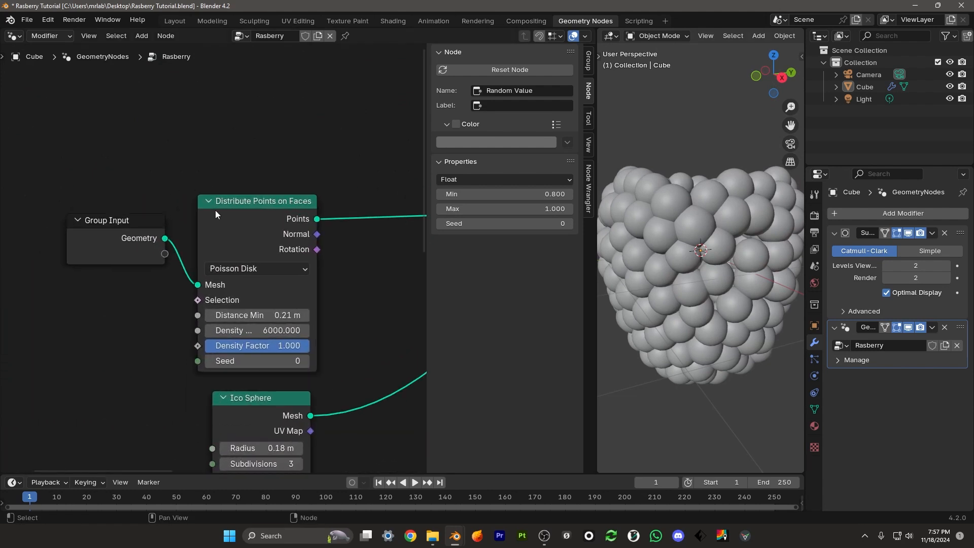
middle_drag(231, 220, 175, 170)
scroll(177, 173, up, 3)
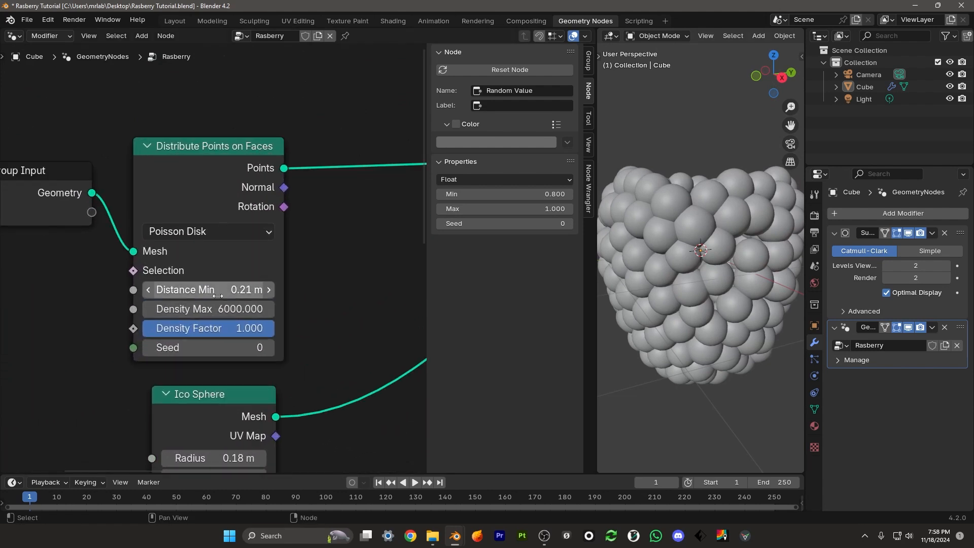
shift+drag(238, 294, 214, 294)
middle_drag(706, 285, 718, 260)
- Hide the node editor's sidebar and move Set Shade Smooth and Group Output away from Instance on Points to make room
scroll(297, 256, down, 10)
middle_drag(297, 256, 102, 237)
middle_drag(364, 205, 232, 209)
scroll(692, 258, up, 4)
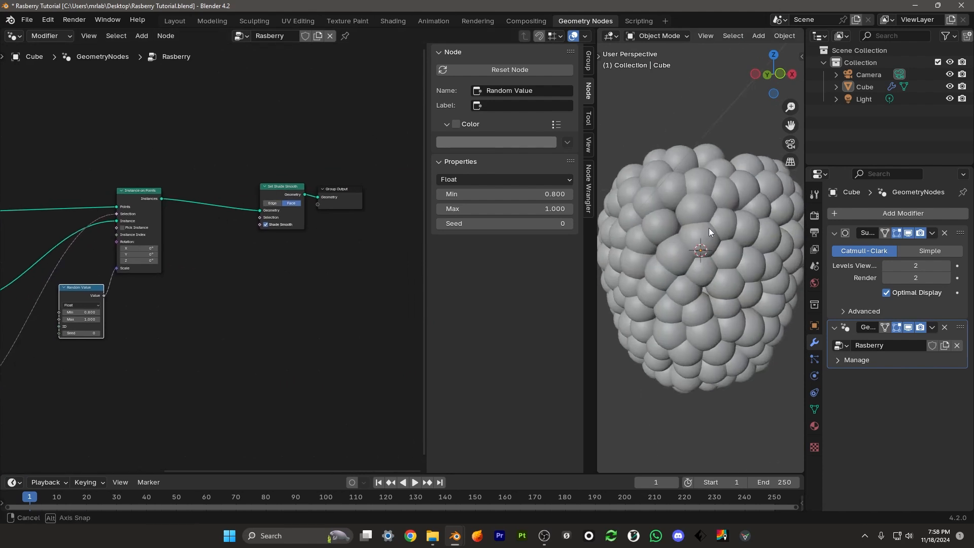
key(n)
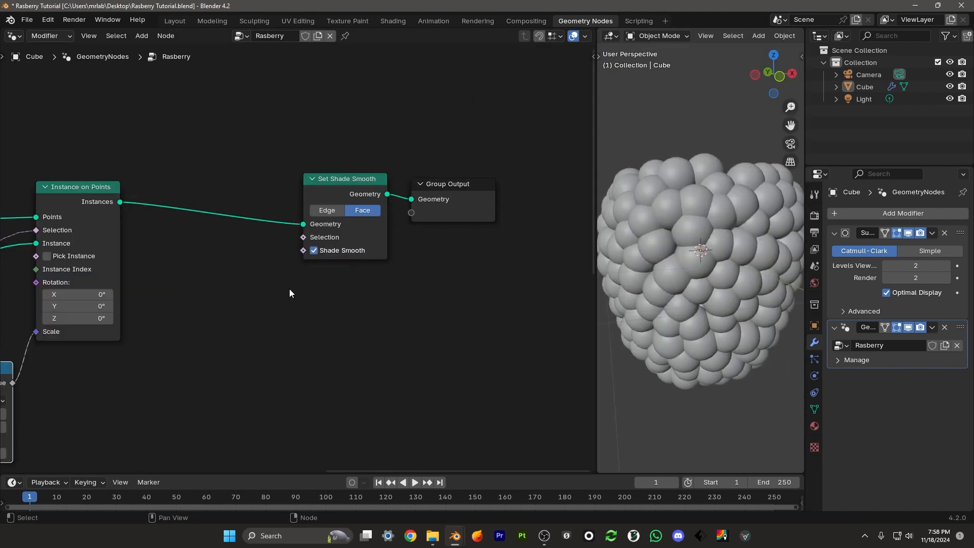
middle_drag(289, 288, 398, 331)
click(198, 252)
drag(197, 252, 190, 249)
drag(481, 350, 259, 195)
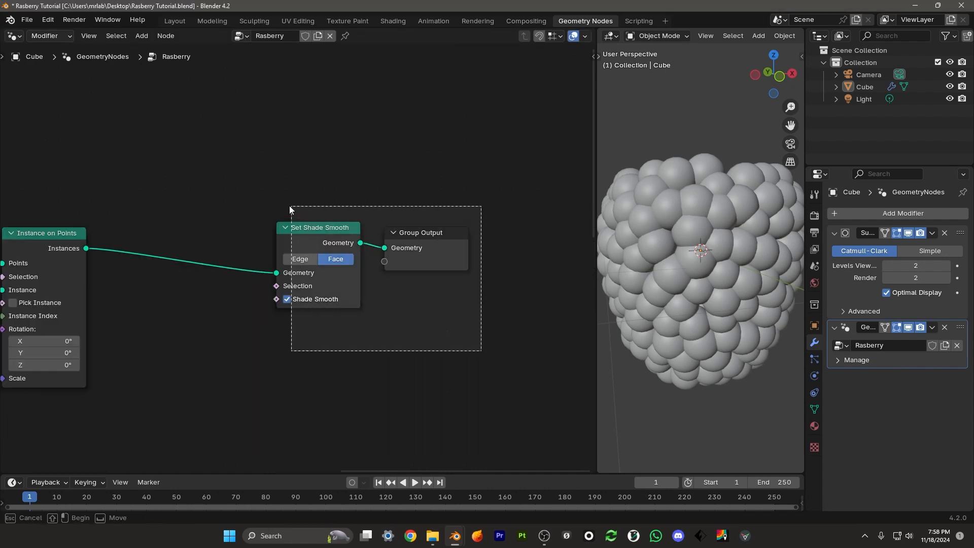
key(g)
click(444, 198)
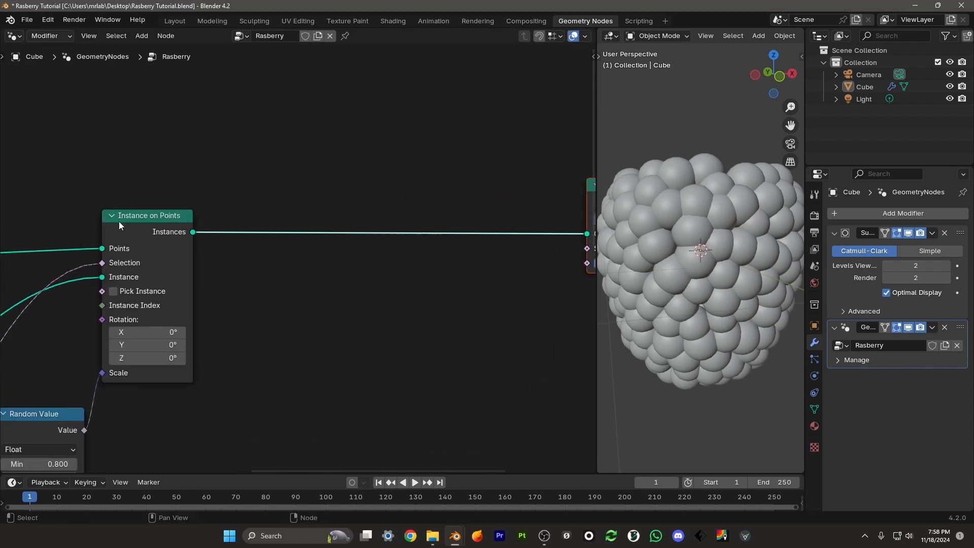
- Add a second Distribute Points on Faces node and connect the Instances output of Instance on Points to its Mesh input
middle_drag(149, 229, 150, 208)
middle_drag(311, 277, 314, 269)
key(shift+a)
click(315, 269)
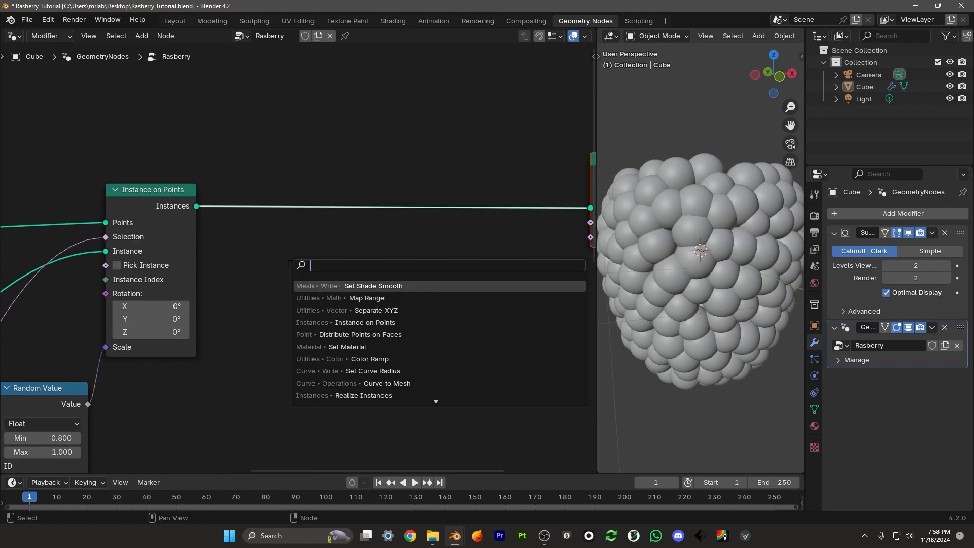
text(distr)
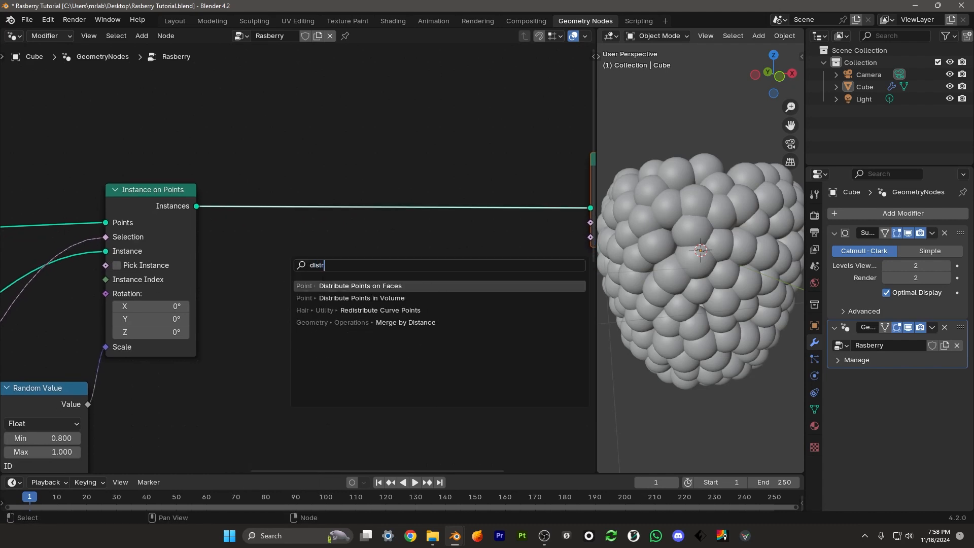
click(356, 286)
click(339, 292)
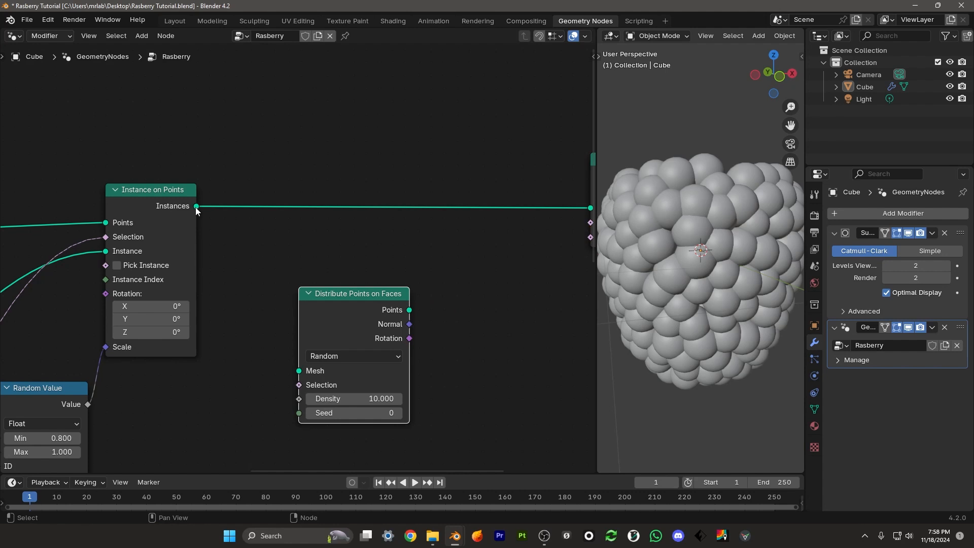
drag(196, 207, 305, 378)
drag(339, 312, 343, 329)
scroll(343, 329, up, 2)
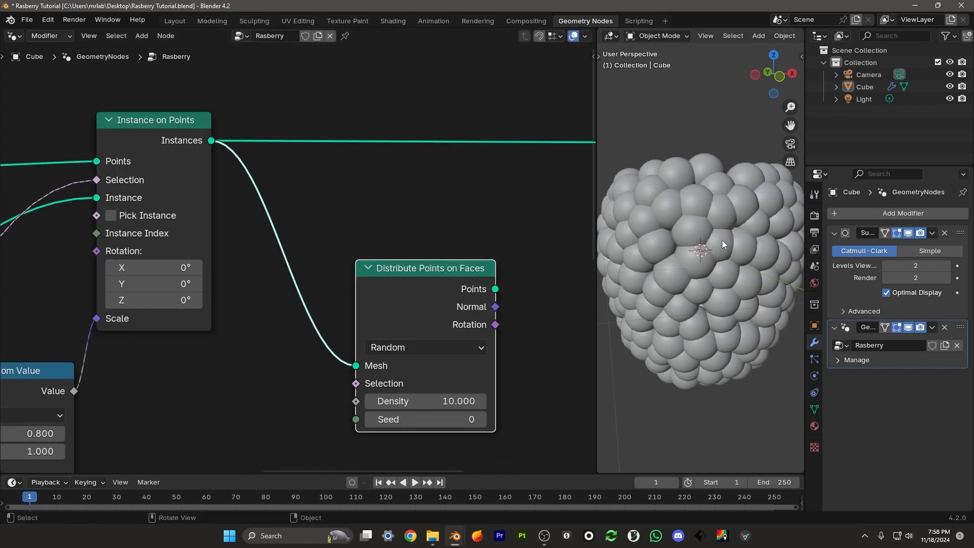
- Insert a Realize Instances node on the link between Instance on Points and the new Distribute Points on Faces node
middle_drag(308, 255, 339, 263)
key(shift+a)
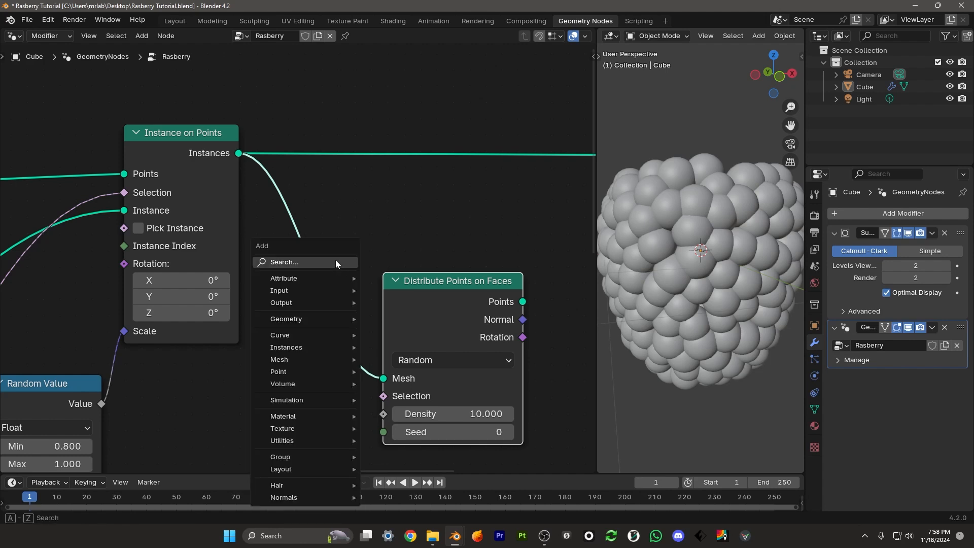
click(336, 260)
text(reali)
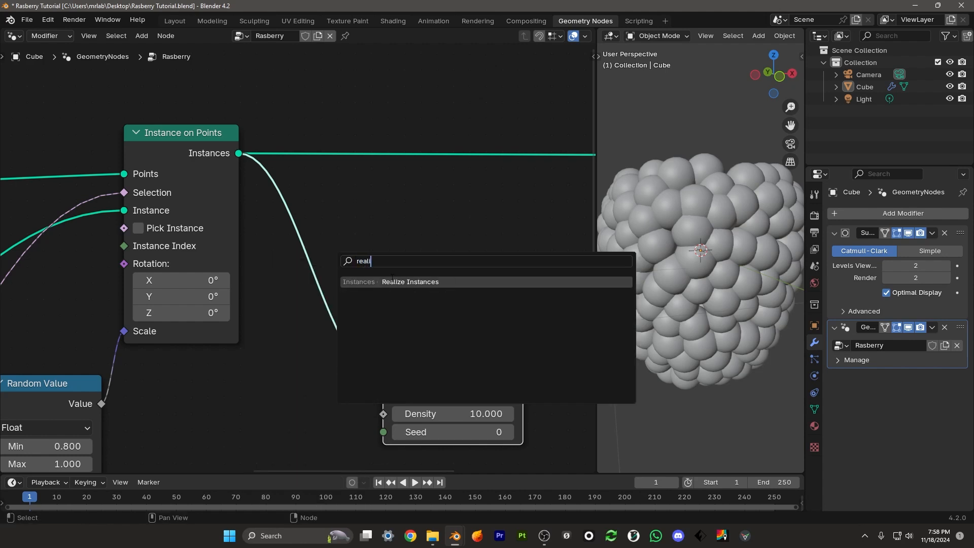
click(392, 281)
click(335, 279)
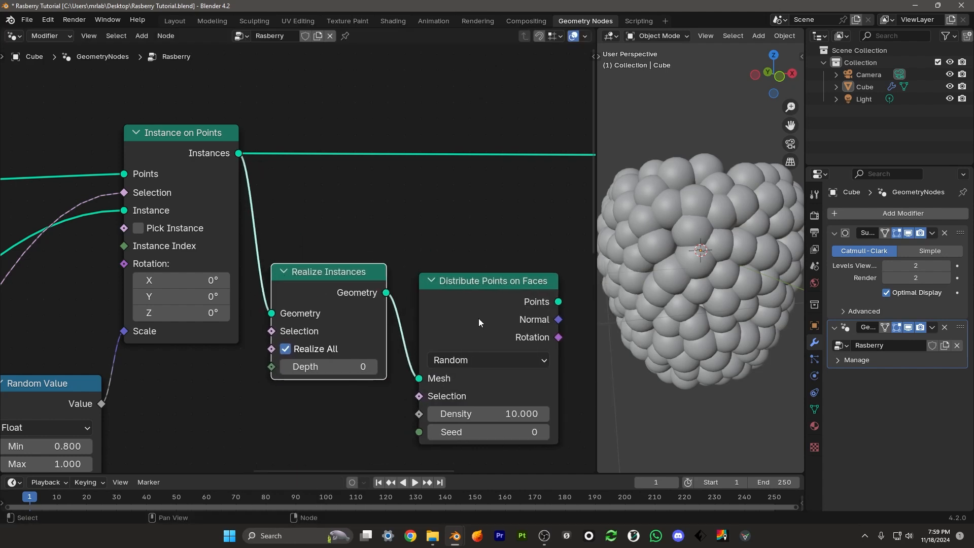
- Shift the Set Shade Smooth and Group Output nodes farther along the tree to free space beyond the new branch
middle_drag(479, 322, 290, 282)
scroll(358, 251, down, 2)
middle_drag(358, 252, 190, 297)
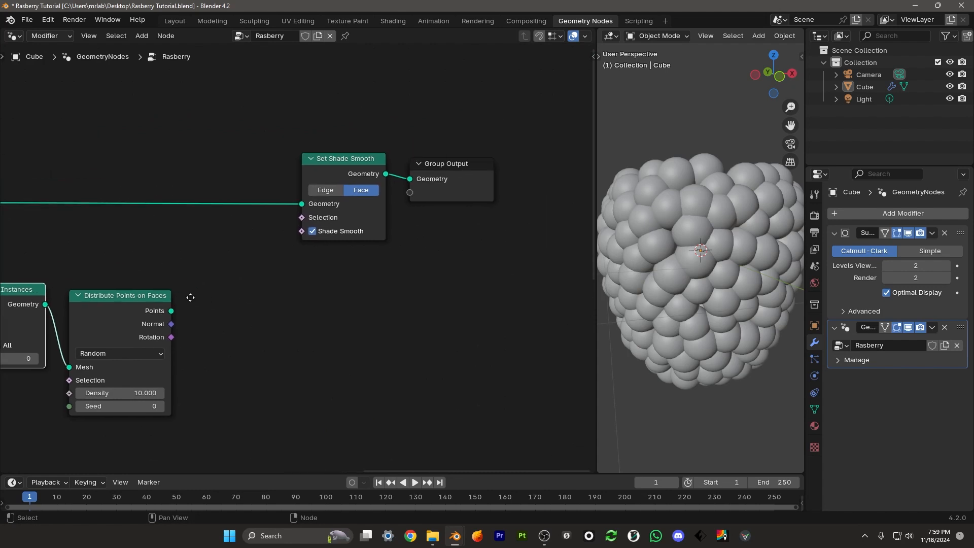
drag(531, 341, 289, 130)
key(g)
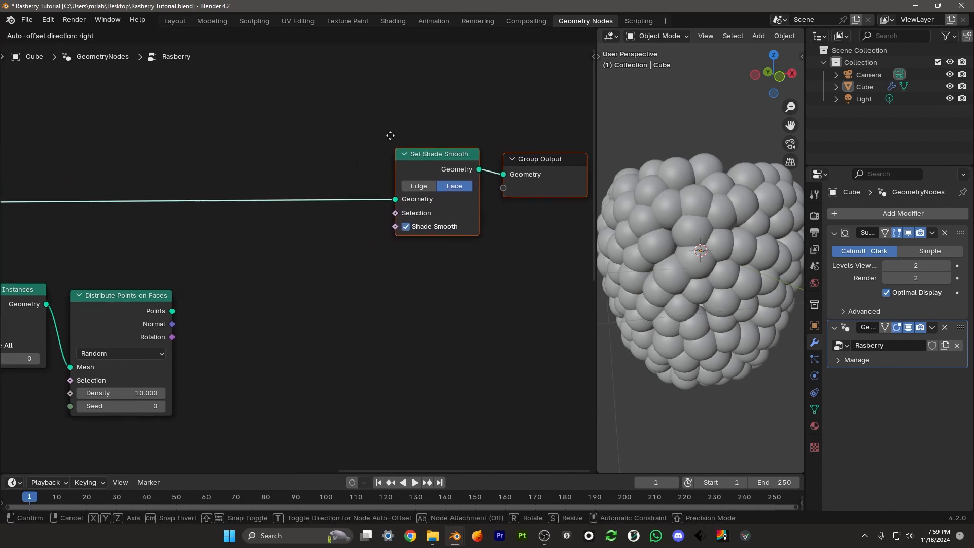
click(496, 148)
- Insert a Join Geometry node on the link leading into Set Shade Smooth
middle_drag(363, 213, 396, 230)
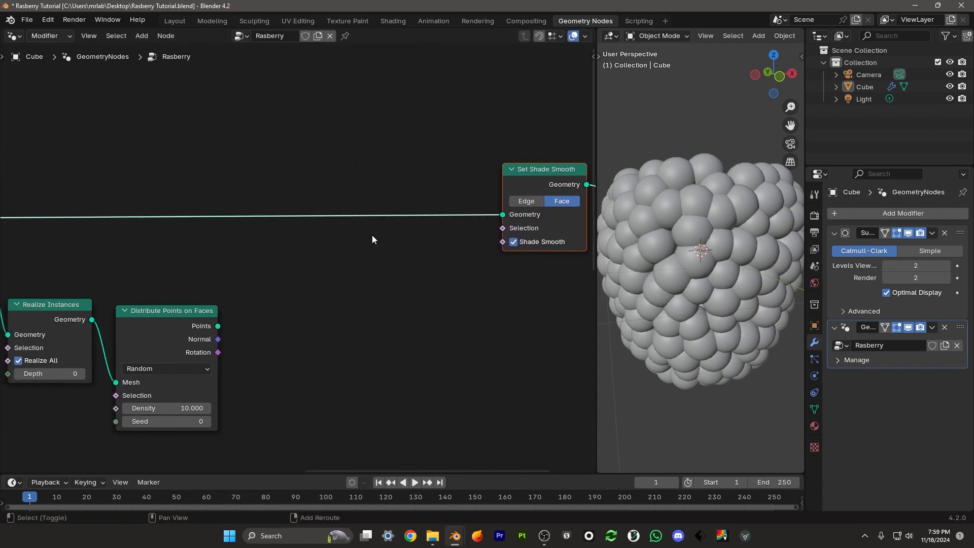
key(shift+a)
click(358, 234)
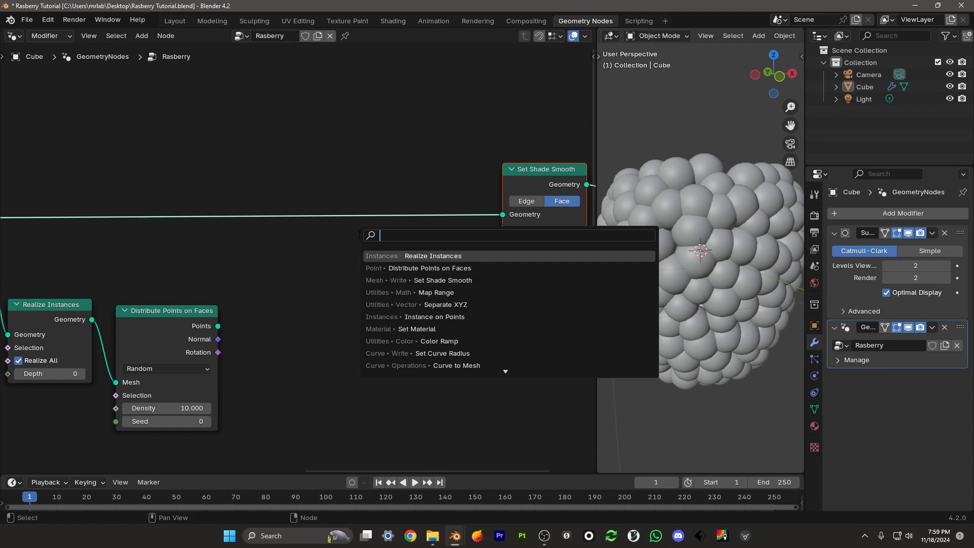
text(join)
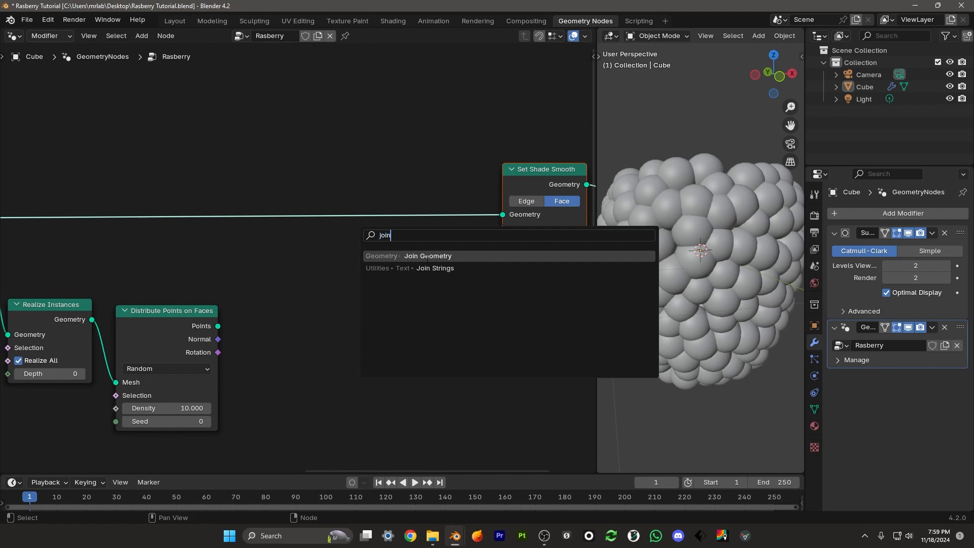
click(441, 256)
click(387, 204)
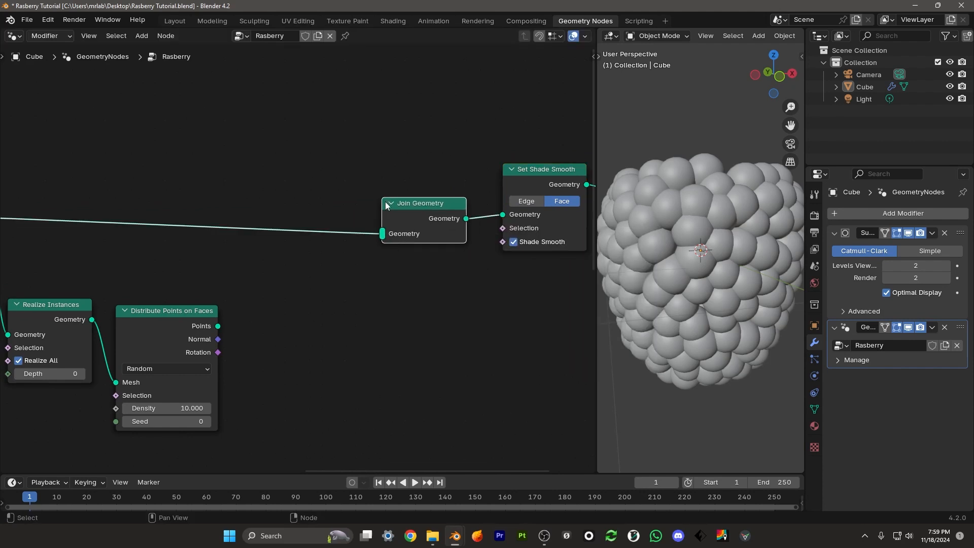
- Connect the Points output of the second Distribute Points on Faces node to Join Geometry and inspect the scattered points
middle_drag(257, 308, 303, 298)
drag(292, 299, 455, 207)
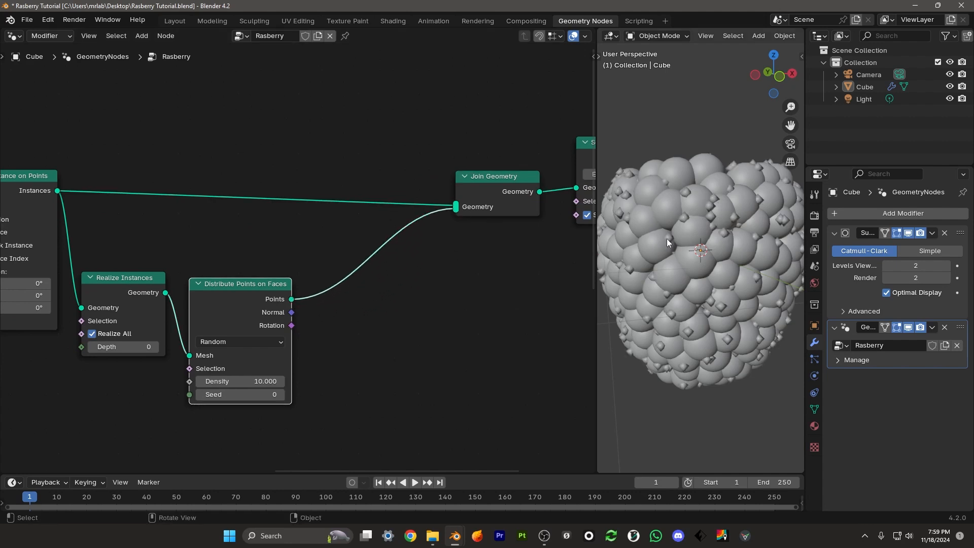
middle_drag(709, 218, 724, 262)
- Set the second Distribute Points on Faces node to Poisson Disk with a Distance Min of 0.3 m and Density Max of 100
middle_drag(263, 354, 268, 330)
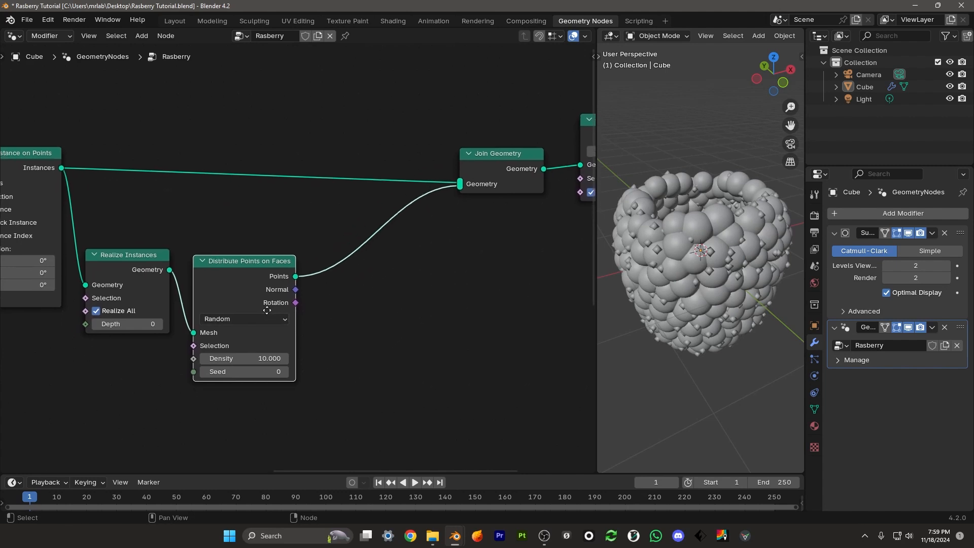
scroll(254, 318, up, 2)
click(230, 321)
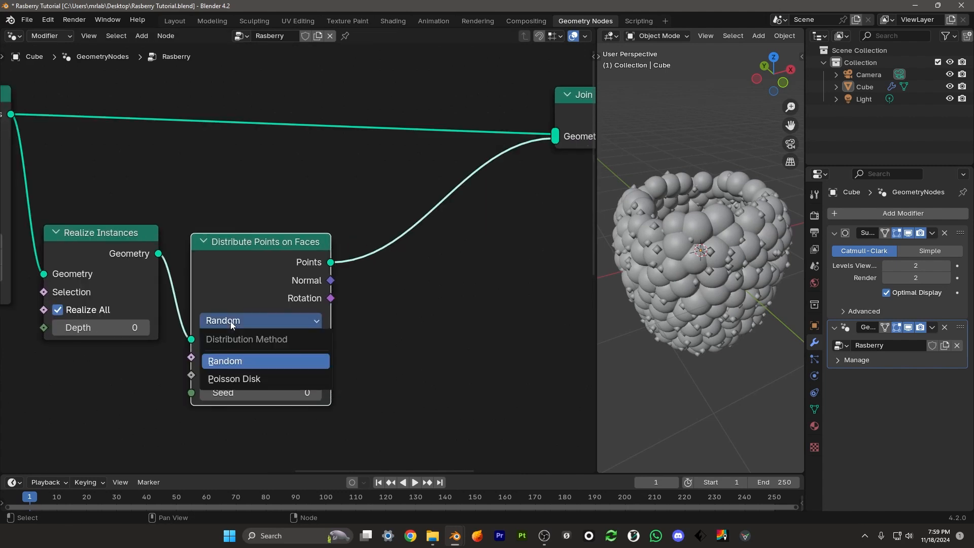
click(239, 379)
middle_drag(421, 385, 402, 323)
click(309, 300)
text(.3)
key(Return)
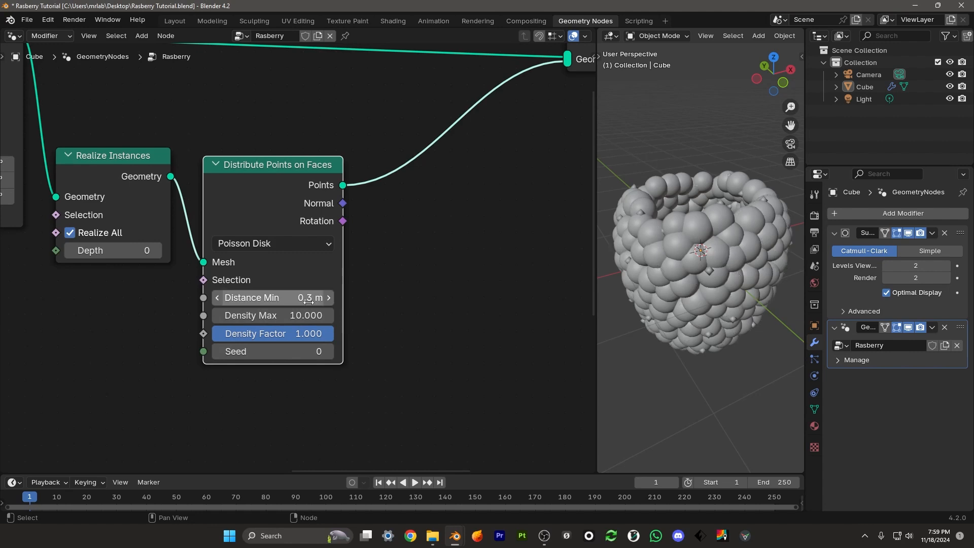
click(309, 318)
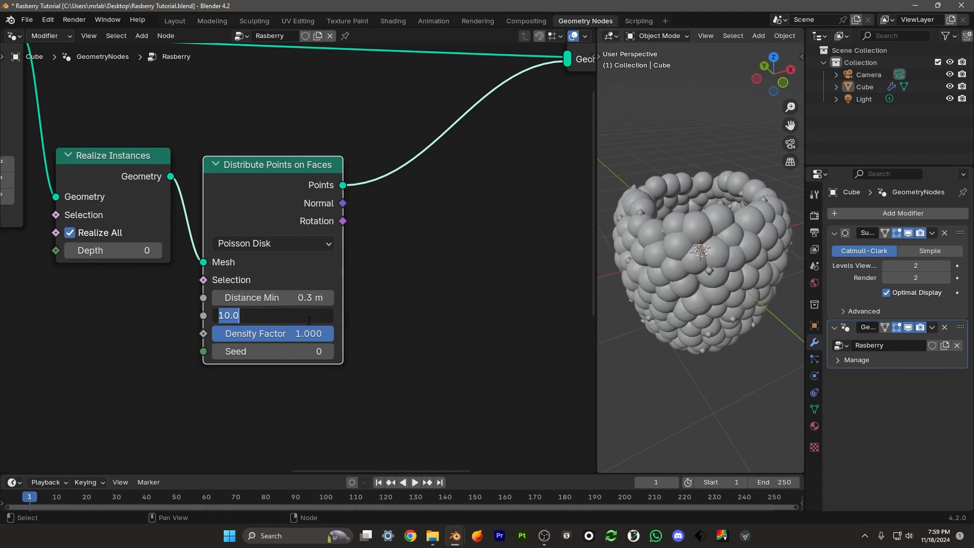
text(100)
key(Return)
- Reduce the second Distribute Points on Faces node's Distance Min to 0.12 m, checking the point spread across the berry
middle_drag(675, 264, 689, 291)
scroll(753, 254, up, 2)
drag(294, 297, 258, 297)
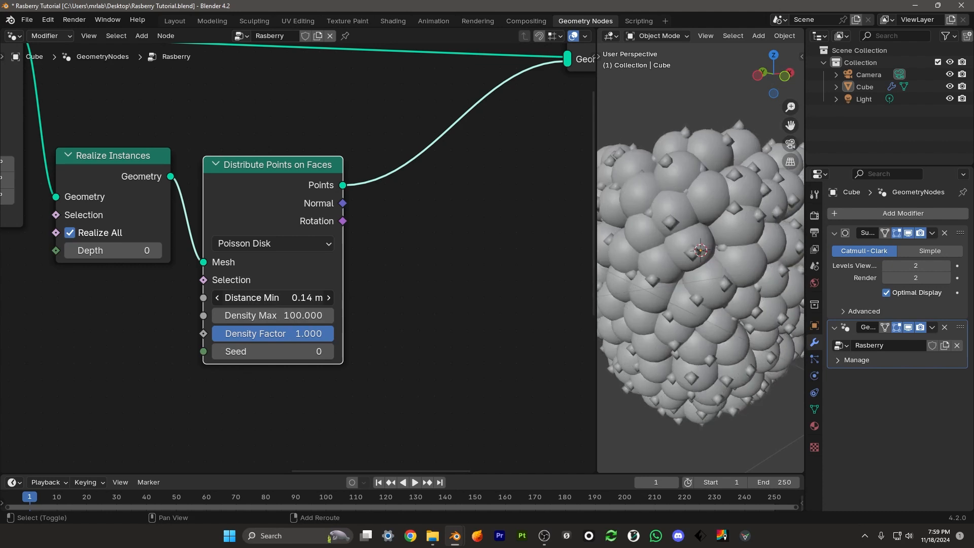
scroll(717, 194, down, 2)
middle_drag(716, 219, 680, 231)
scroll(717, 262, up, 2)
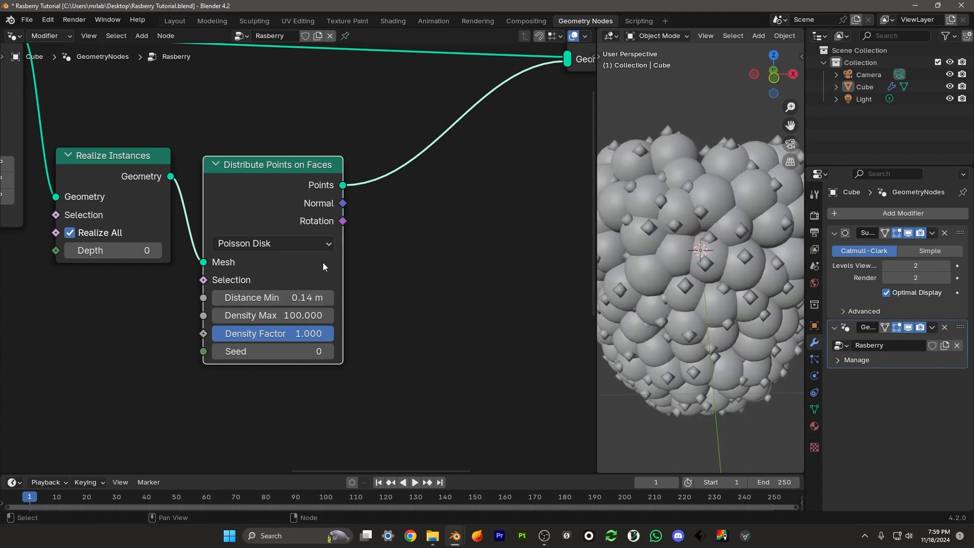
shift+drag(311, 295, 301, 296)
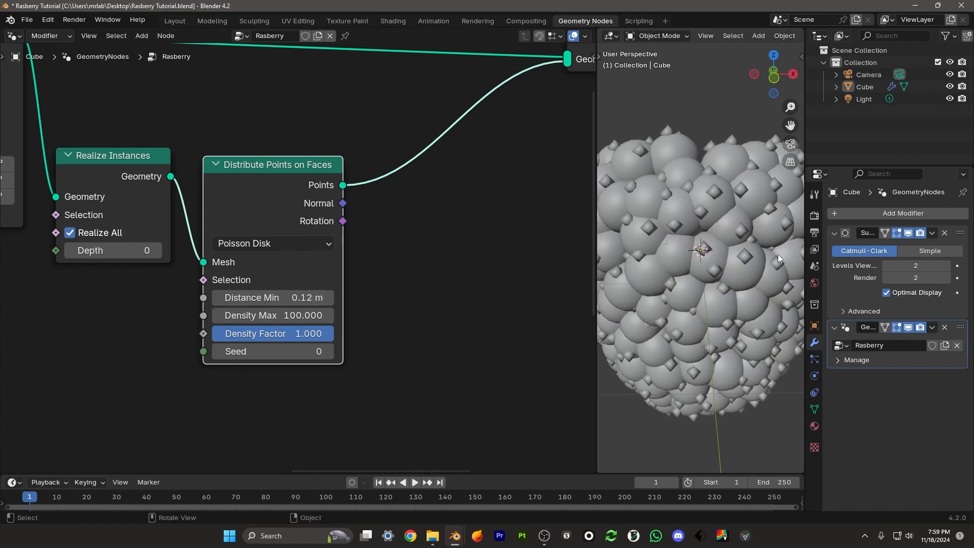
scroll(766, 257, down, 3)
middle_drag(681, 278, 713, 274)
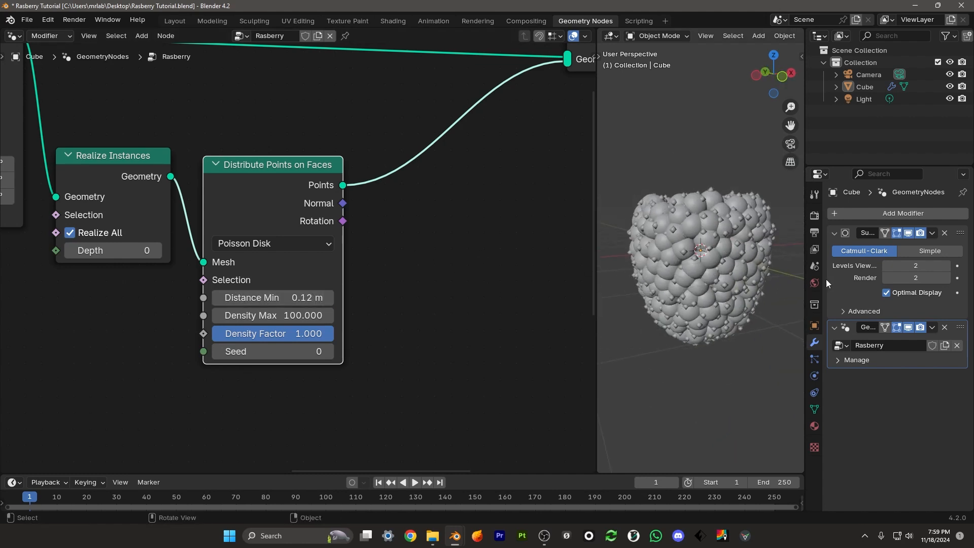
- Insert a second Instance on Points node between the second Distribute Points on Faces node and Join Geometry
middle_drag(353, 198, 217, 288)
scroll(235, 243, up, 2)
middle_drag(235, 242, 331, 231)
scroll(331, 230, down, 3)
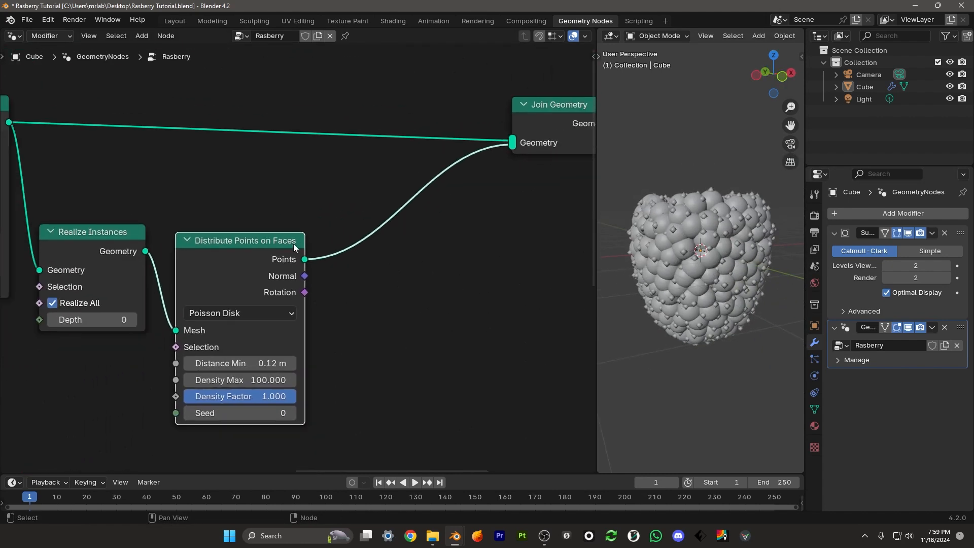
key(shift+a)
click(373, 231)
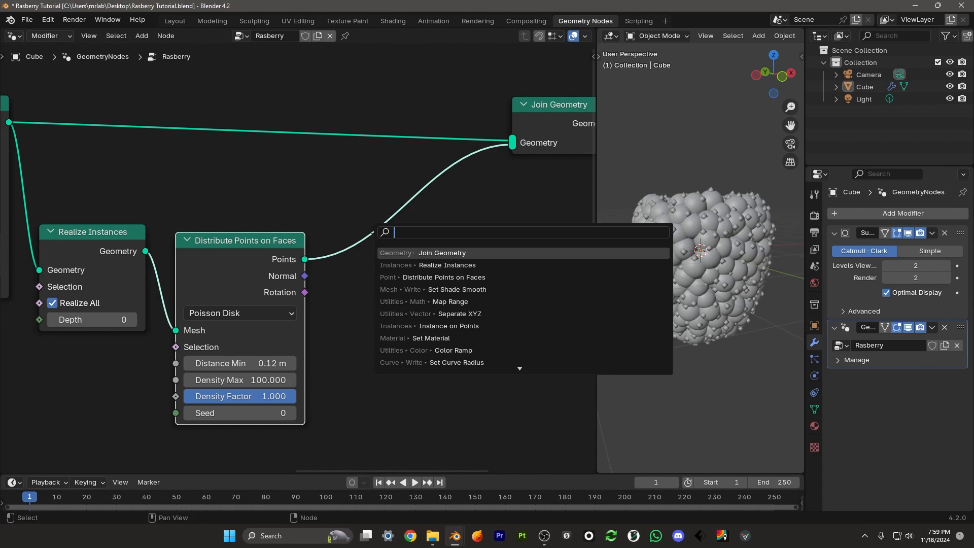
text(instance)
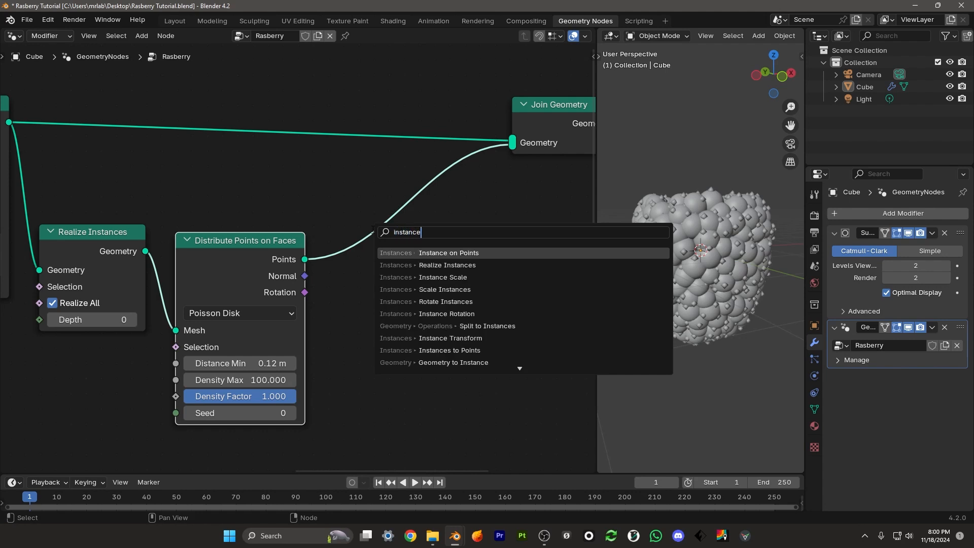
key(Return)
click(405, 179)
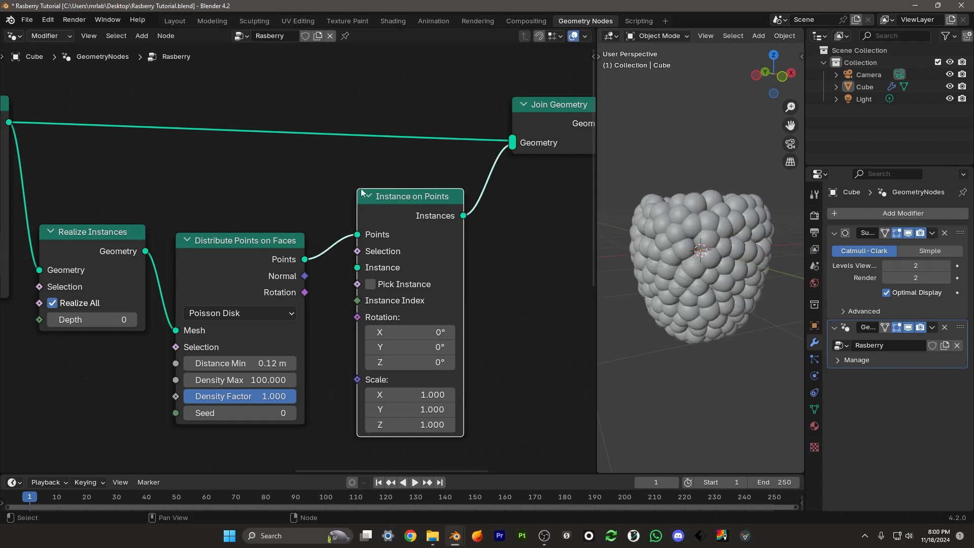
middle_drag(330, 315, 353, 227)
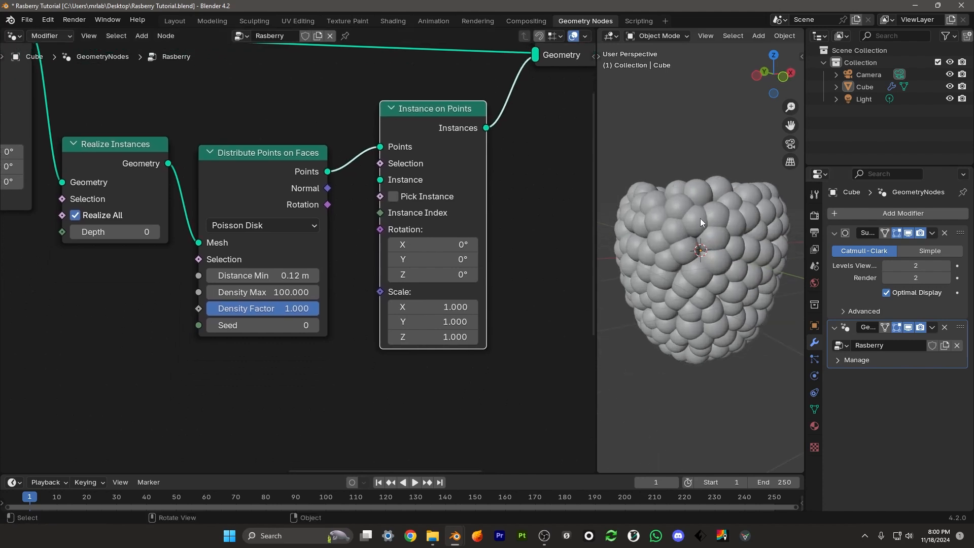
middle_drag(411, 193, 430, 184)
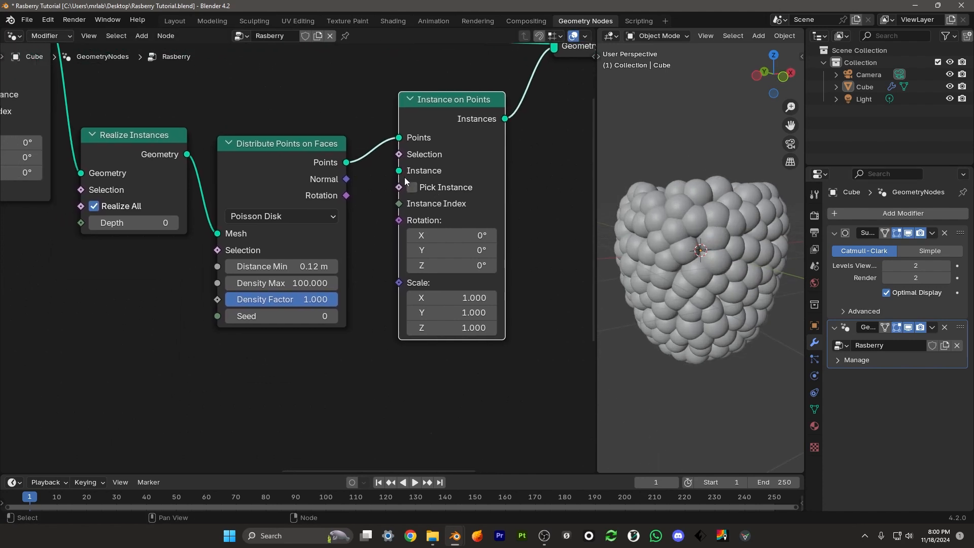
- Add a Curve Line node feeding the Instance input of the second Instance on Points node
drag(399, 170, 240, 382)
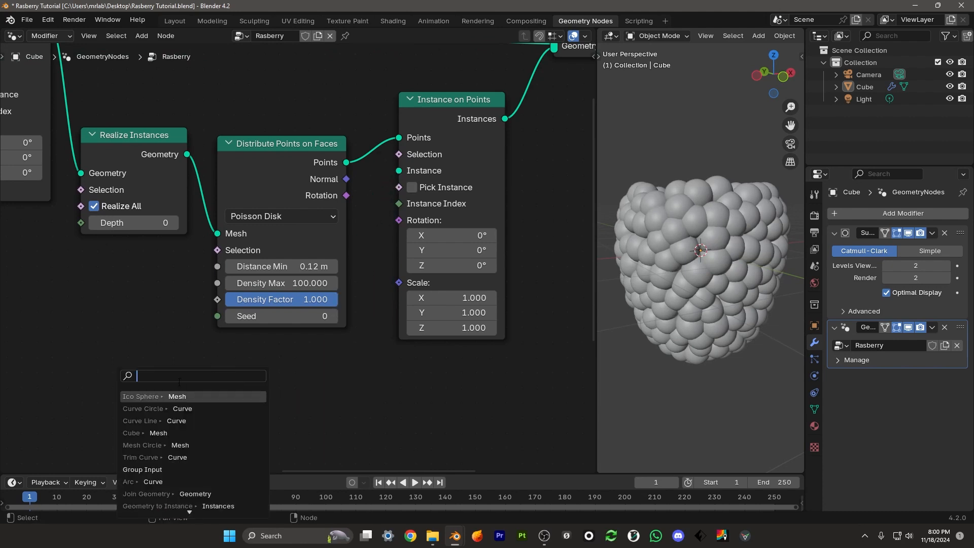
text(curve)
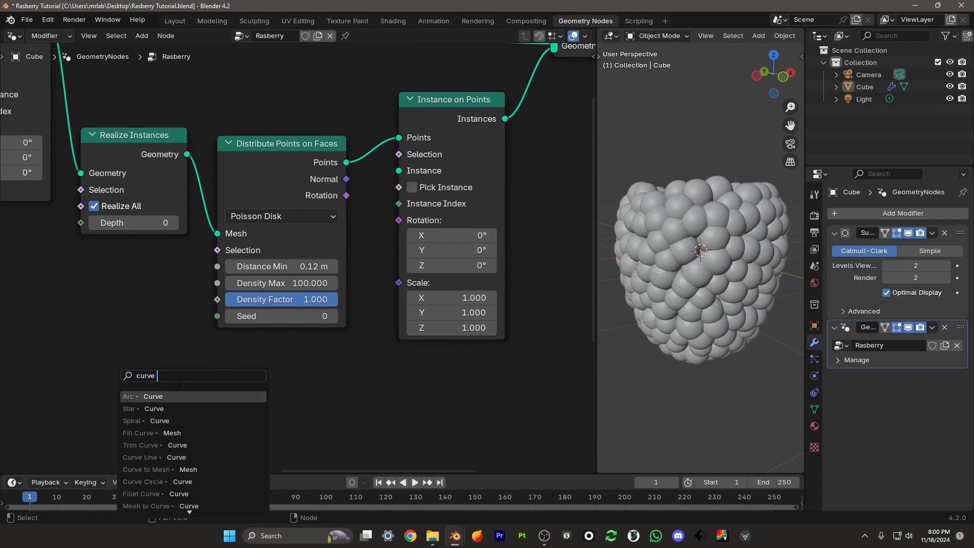
text( lin)
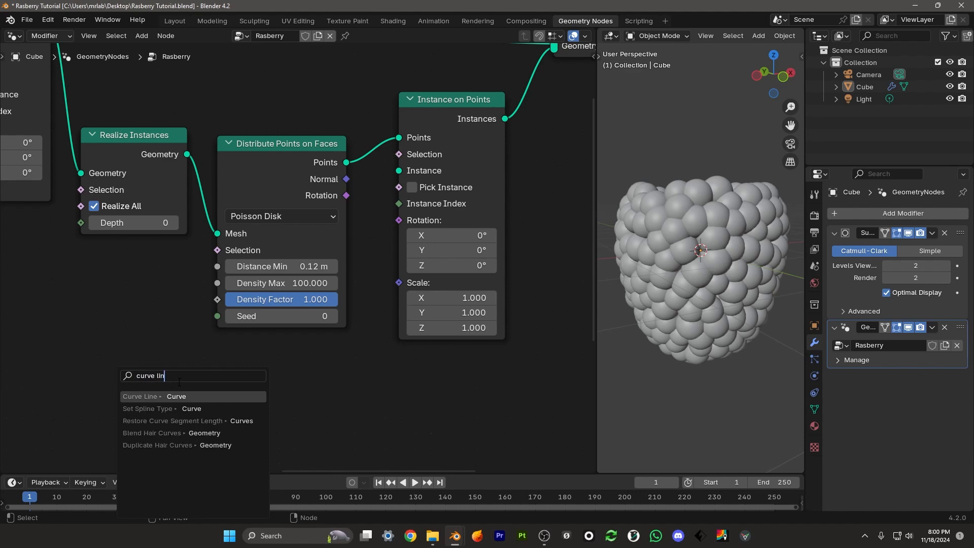
click(159, 395)
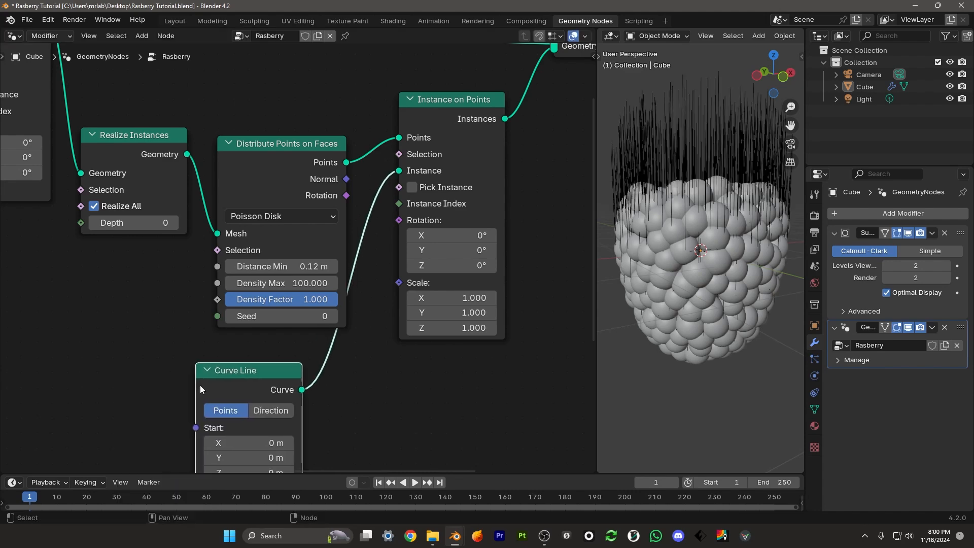
mouse_move(703, 198)
middle_down()
mouse_move(704, 221)
mouse_move(720, 203)
middle_up()
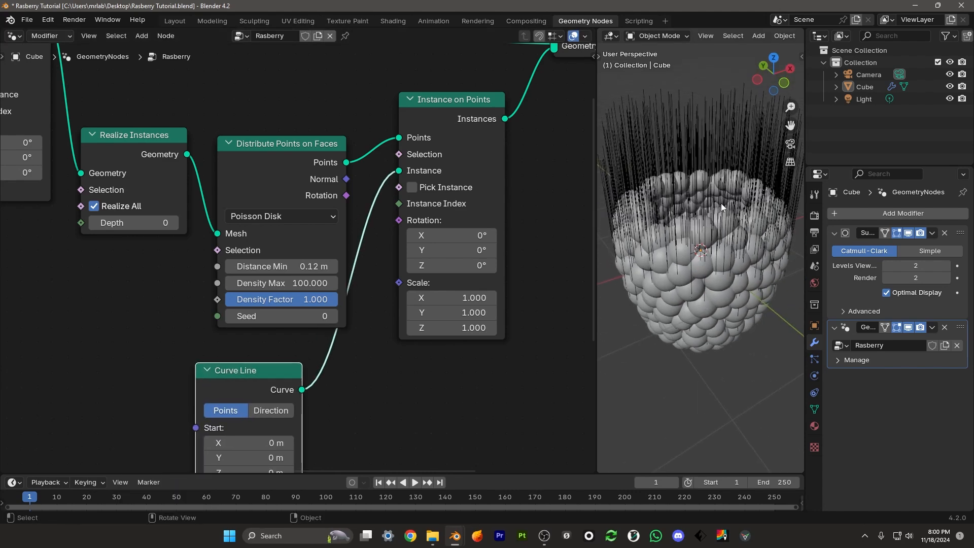
- Connect the second Distribute Points on Faces node's Rotation output to the Rotation input of the second Instance on Points node
middle_drag(203, 244, 278, 283)
scroll(322, 231, down, 2)
drag(326, 225, 312, 195)
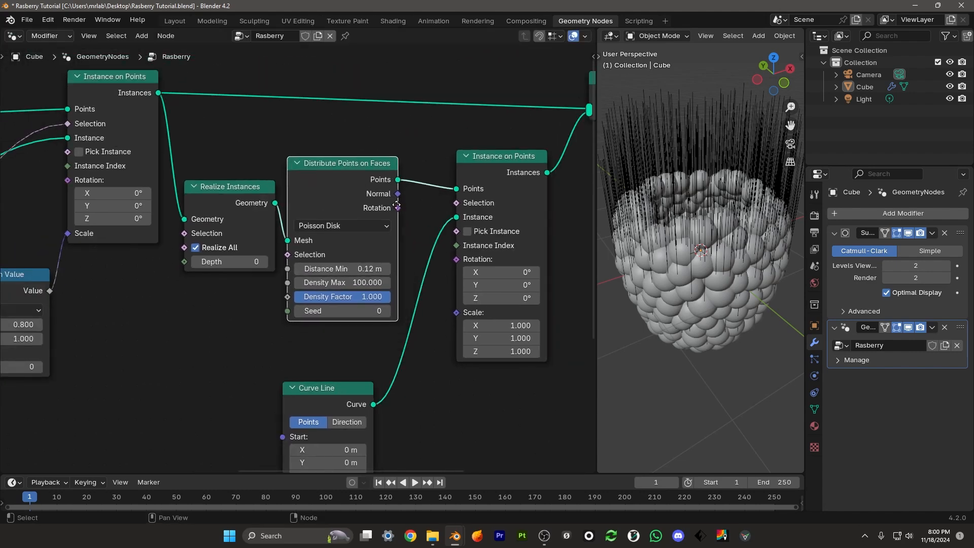
scroll(335, 218, up, 1)
middle_drag(333, 186, 315, 201)
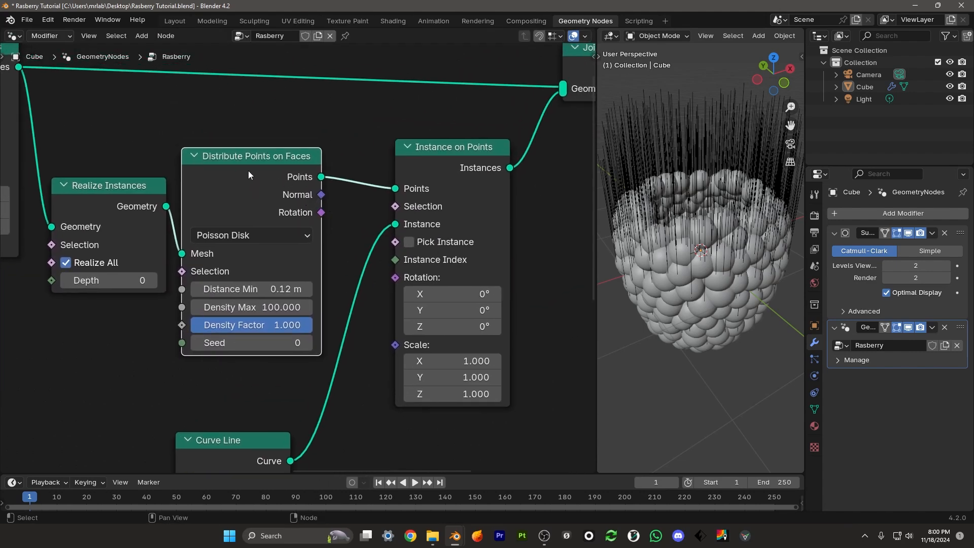
drag(321, 212, 388, 281)
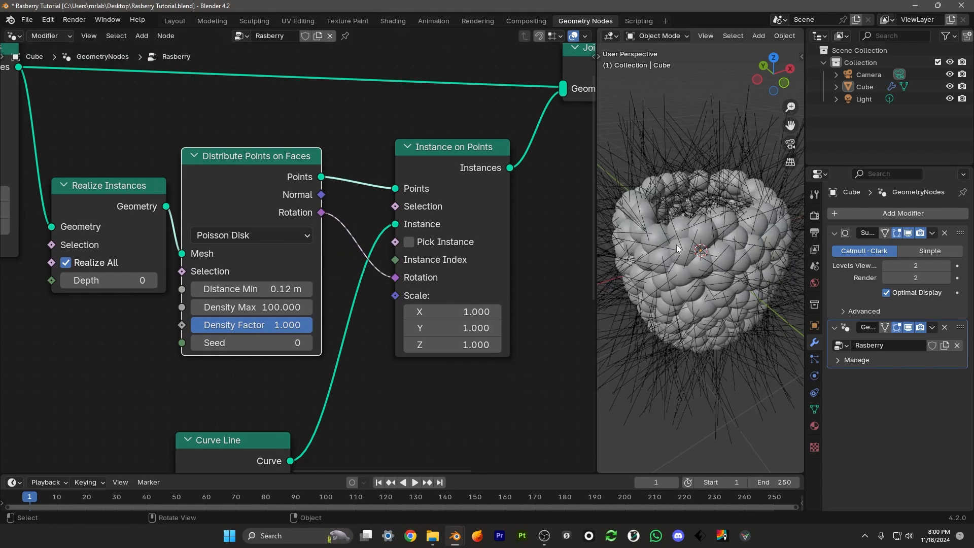
middle_drag(691, 252, 687, 230)
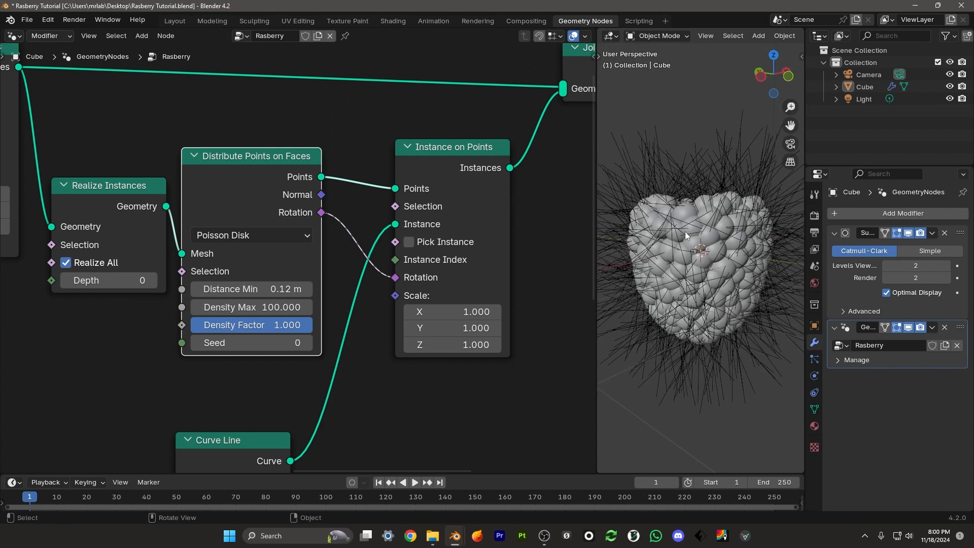
- Drive the second Instance on Points node's Scale with a new Value node set to 0.3
middle_drag(448, 342, 437, 241)
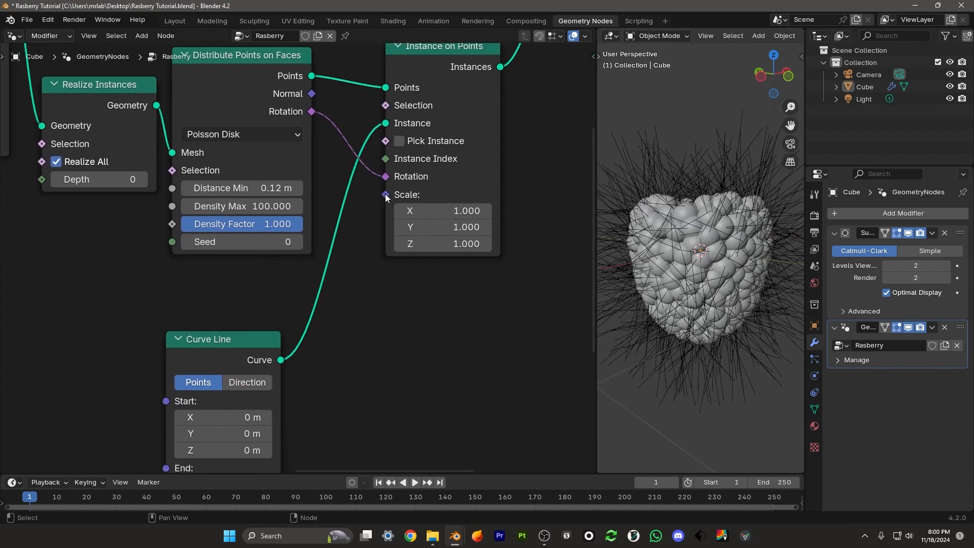
drag(385, 194, 363, 308)
text(va)
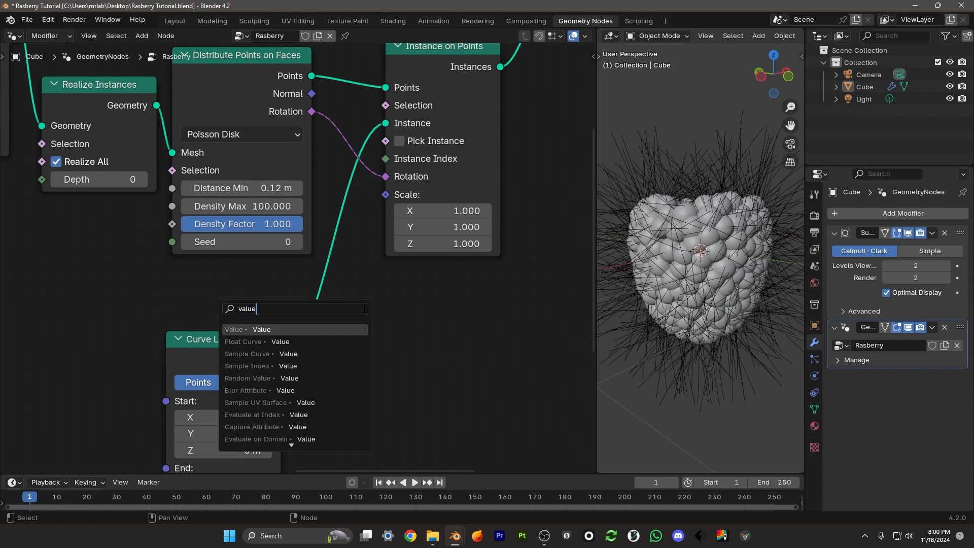
text(lue)
key(Return)
click(286, 280)
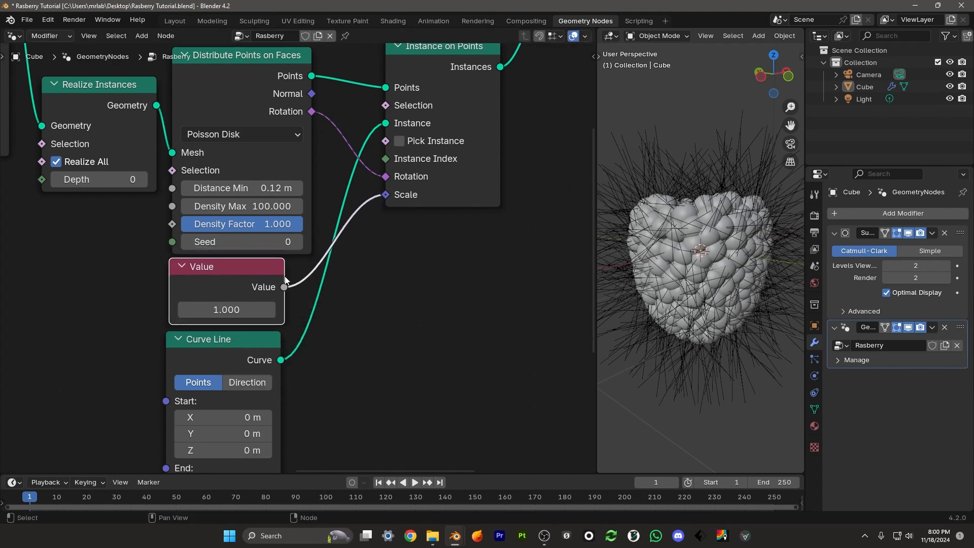
shift+drag(229, 309, 195, 310)
- Space out the node layout by moving the first Instance on Points and Random Value nodes away from the curve line nodes
scroll(367, 312, down, 3)
middle_drag(366, 312, 374, 272)
drag(283, 308, 291, 310)
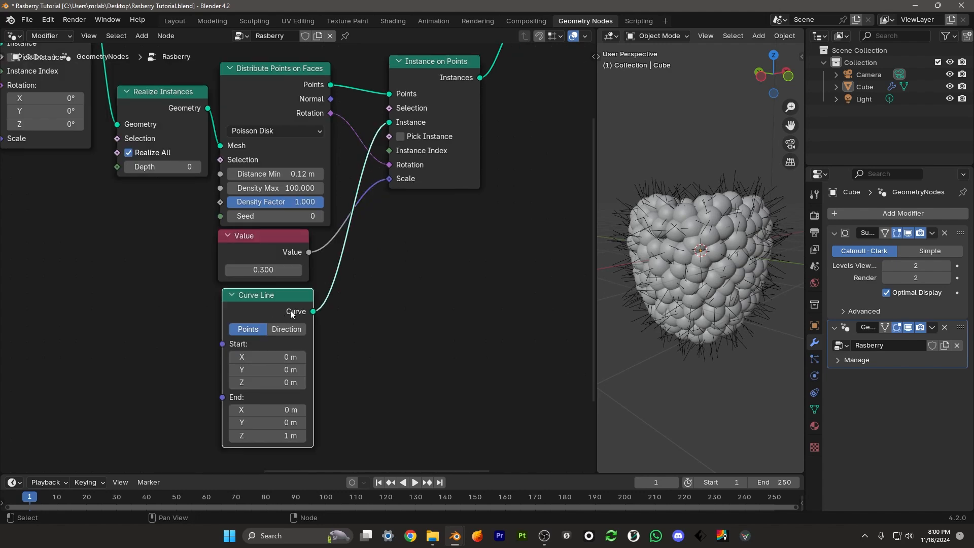
scroll(345, 276, down, 3)
middle_drag(334, 279, 311, 308)
drag(387, 371, 255, 294)
middle_drag(160, 302, 393, 305)
drag(393, 304, 227, 103)
key(g)
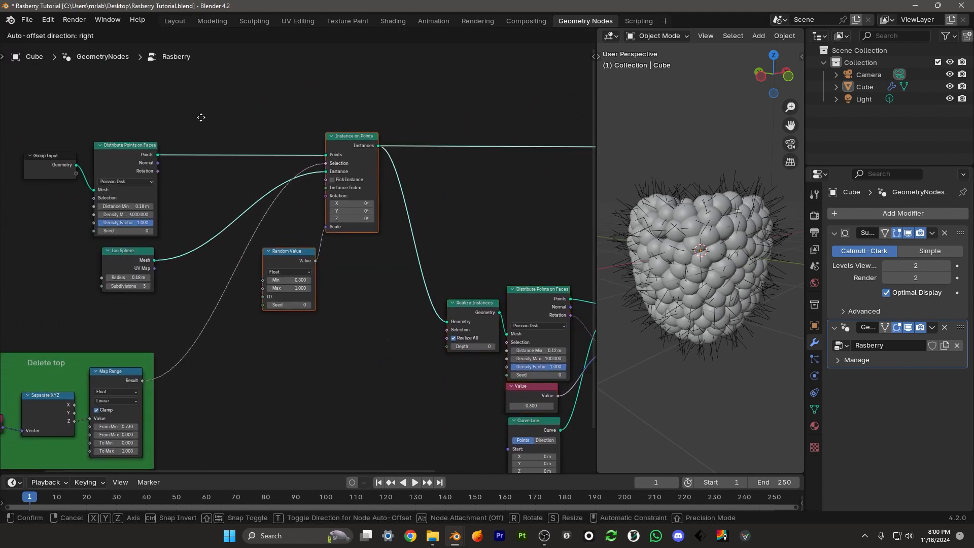
click(194, 111)
- Move the Join Geometry node and the nodes after it farther along, leaving room behind the second Instance on Points node
middle_drag(306, 188, 46, 203)
drag(500, 196, 314, 122)
key(g)
click(469, 112)
middle_drag(478, 162, 469, 200)
scroll(269, 313, up, 10)
scroll(149, 369, down, 5)
- Enclose Realize Instances, the second Distribute Points on Faces, Value, Curve Line and the second Instance on Points in a frame
middle_drag(148, 369, 452, 170)
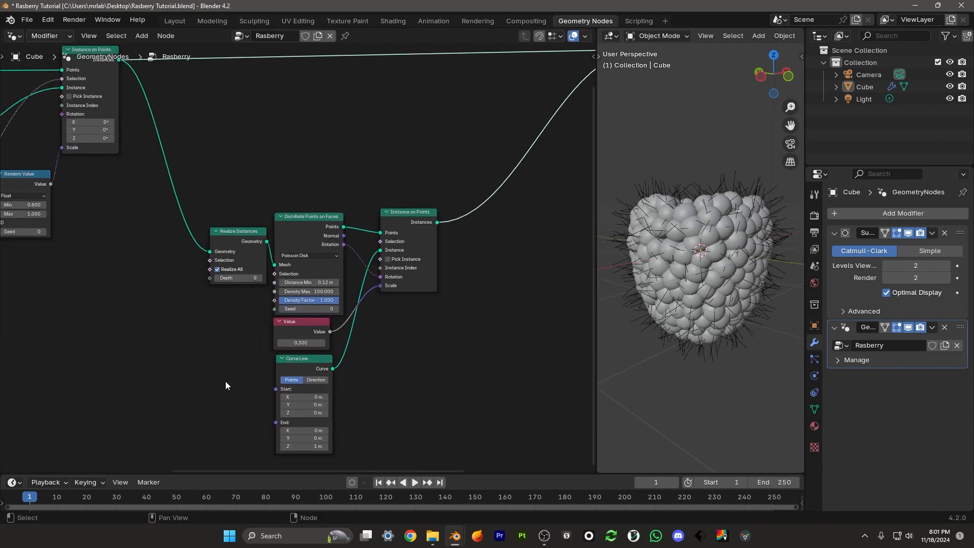
drag(173, 445, 446, 224)
middle_drag(421, 230, 413, 220)
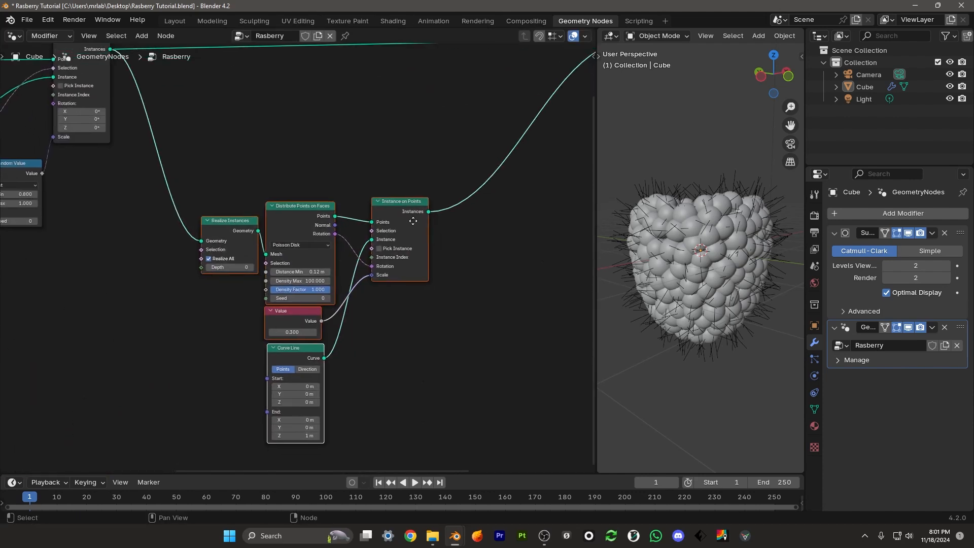
scroll(413, 222, up, 1)
key(ctrl+j)
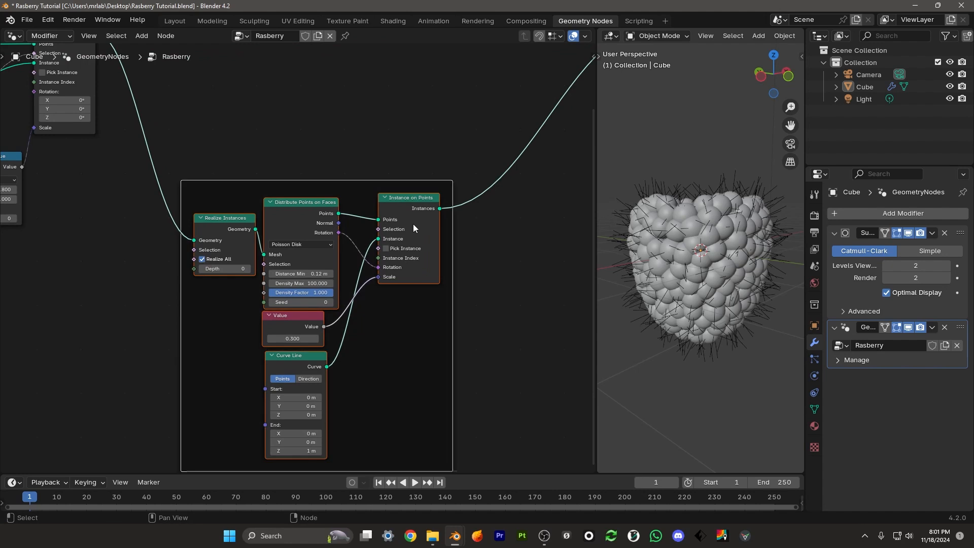
- Enable a custom color on the new frame and make it a bright blue
click(387, 96)
click(355, 180)
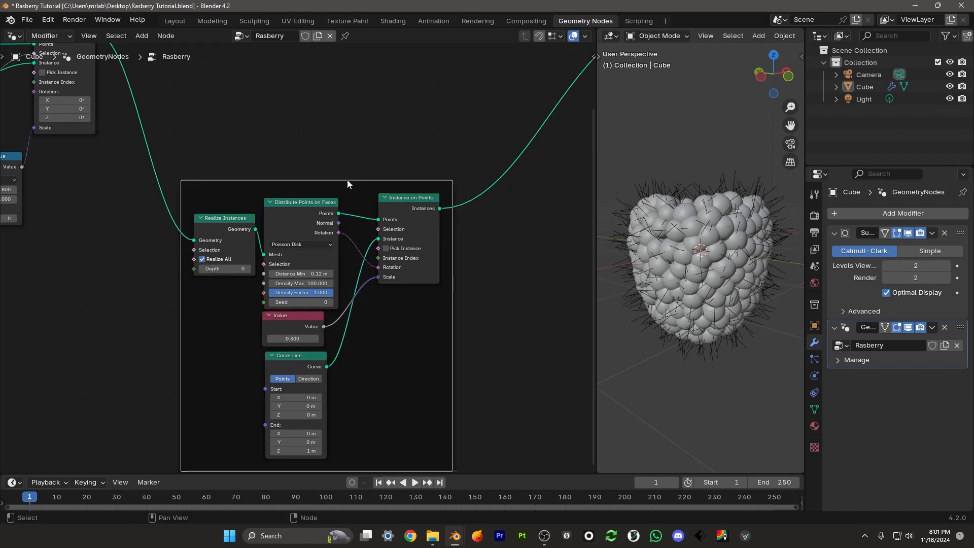
key(n)
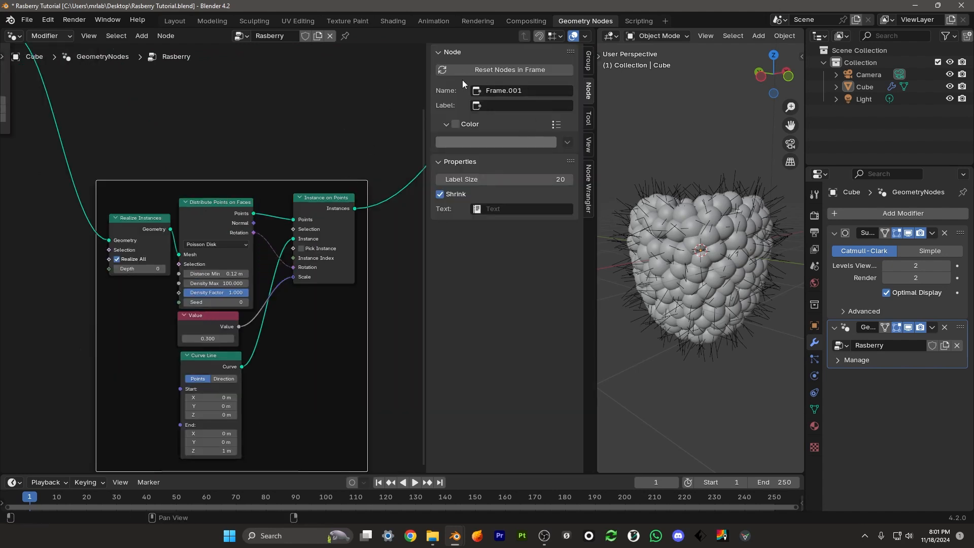
click(457, 124)
click(488, 143)
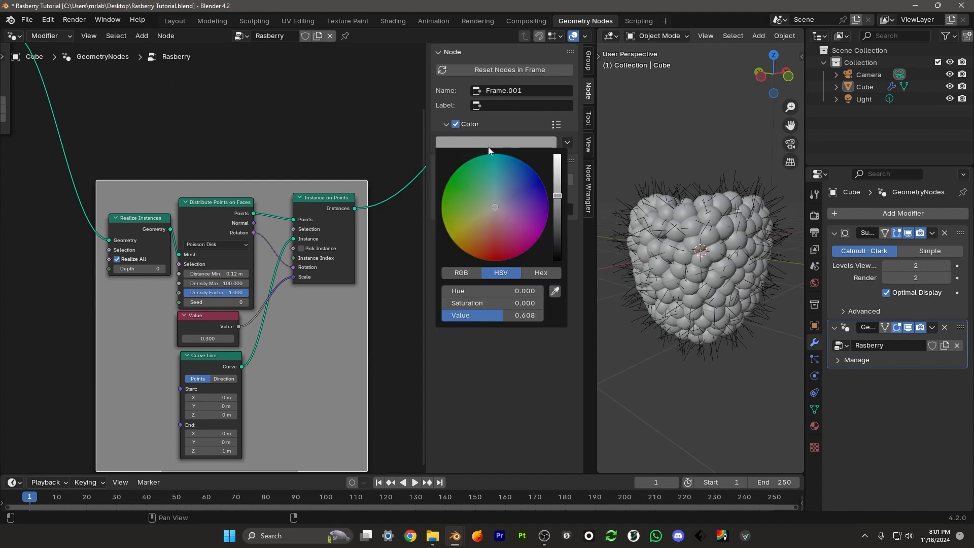
click(515, 173)
drag(557, 194, 557, 175)
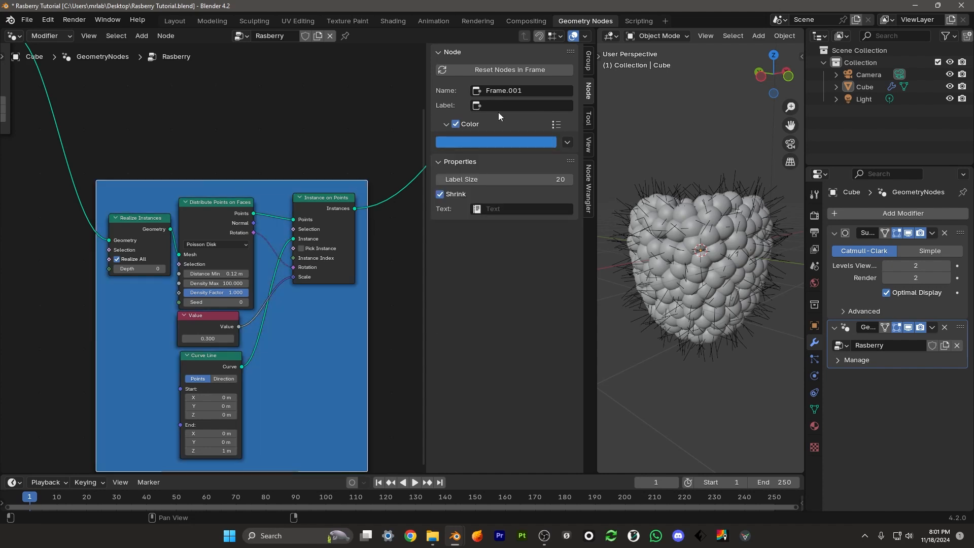
- Label the blue frame "Hairs" and hide its node properties
click(510, 105)
text(Hairs)
key(Return)
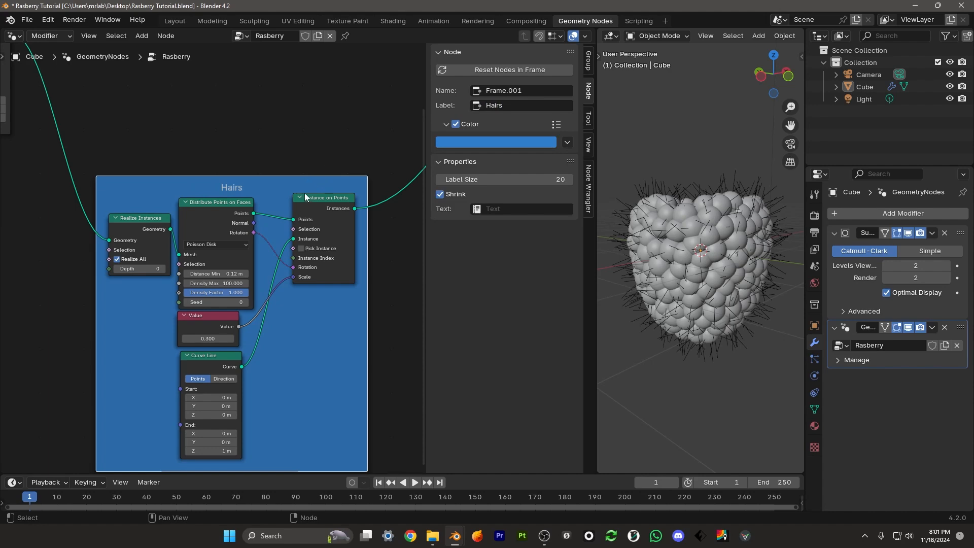
scroll(342, 246, down, 5)
middle_drag(345, 250, 261, 263)
scroll(326, 246, up, 4)
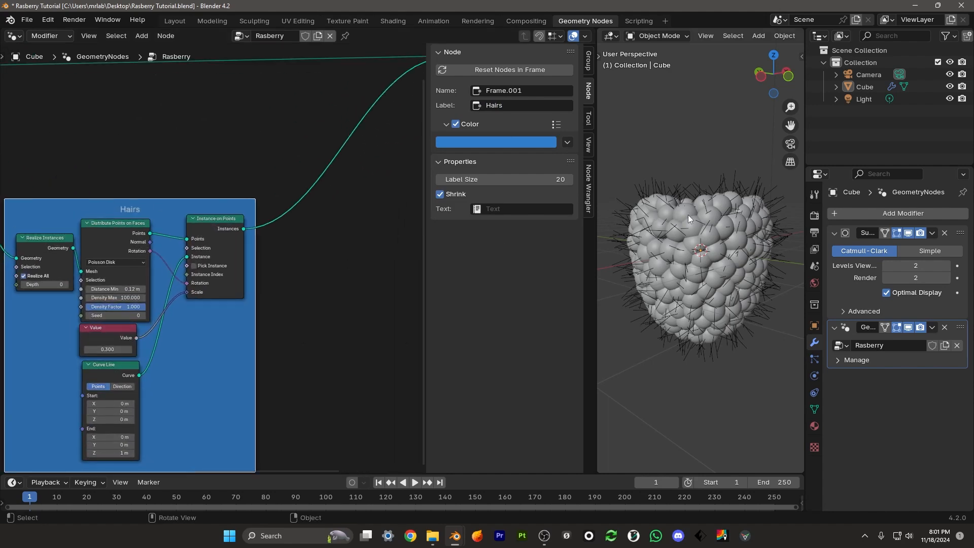
scroll(688, 214, up, 2)
key(n)
- Insert a Realize Instances node between the Hairs frame's Instance on Points node and Join Geometry
scroll(347, 269, up, 4)
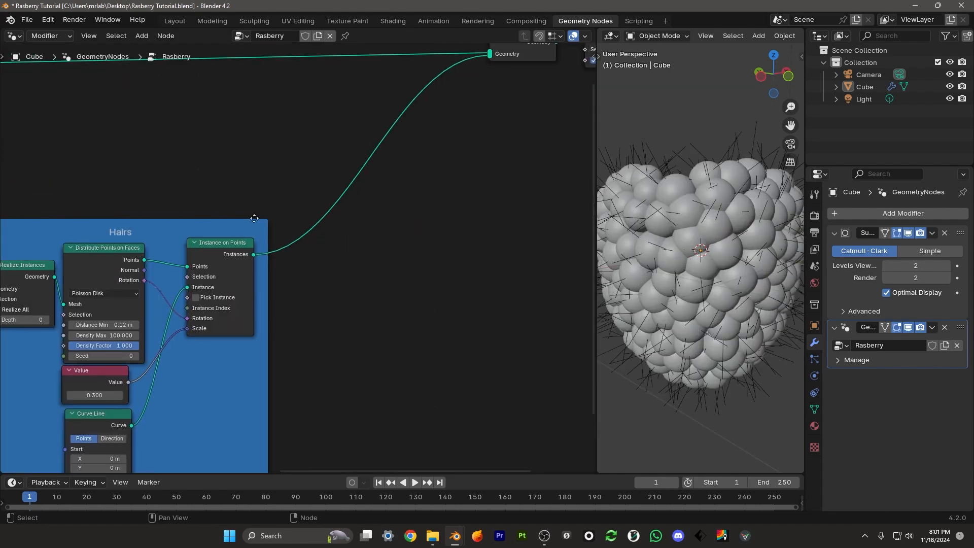
key(shift+a)
text(rerali)
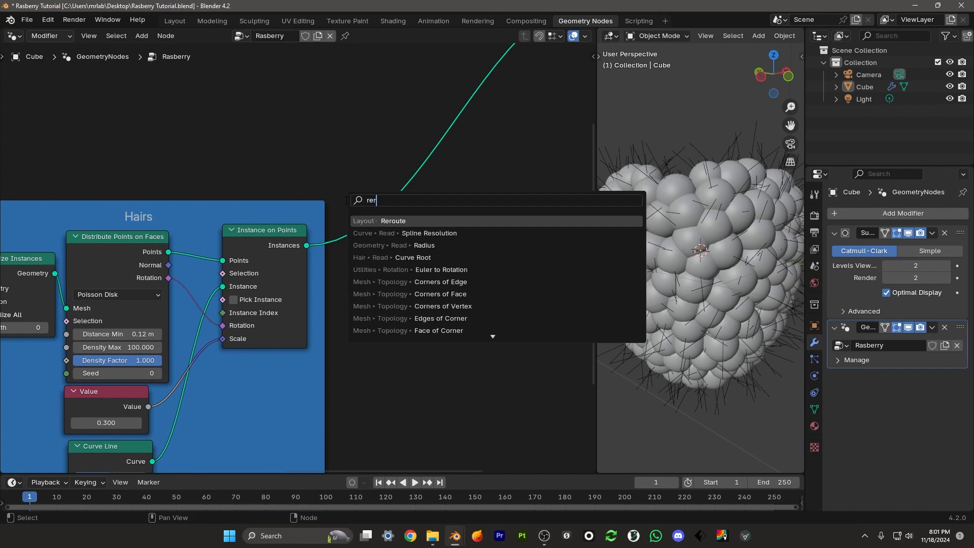
key(BackSpace)
key(BackSpace)
key(BackSpace)
key(BackSpace)
key(BackSpace)
key(BackSpace)
text(re)
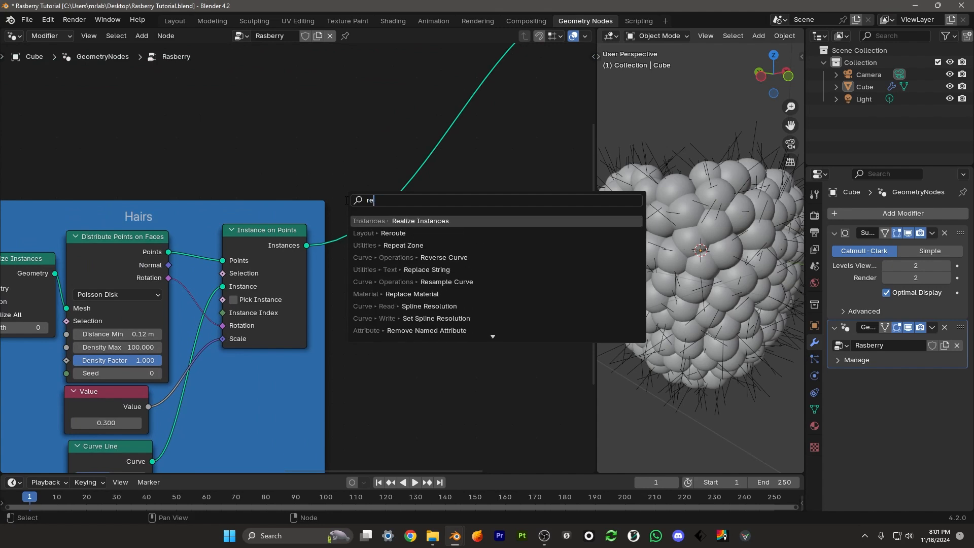
text(all)
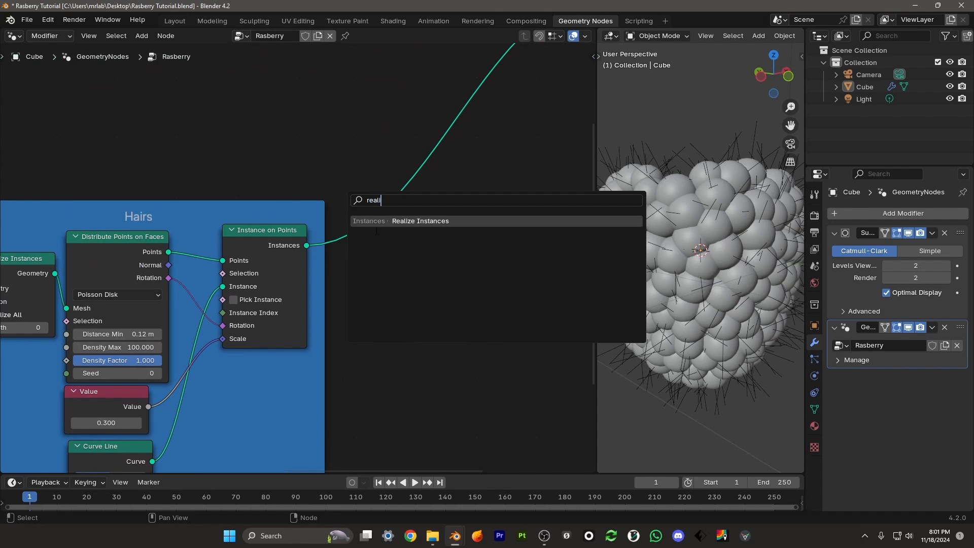
key(Return)
click(275, 246)
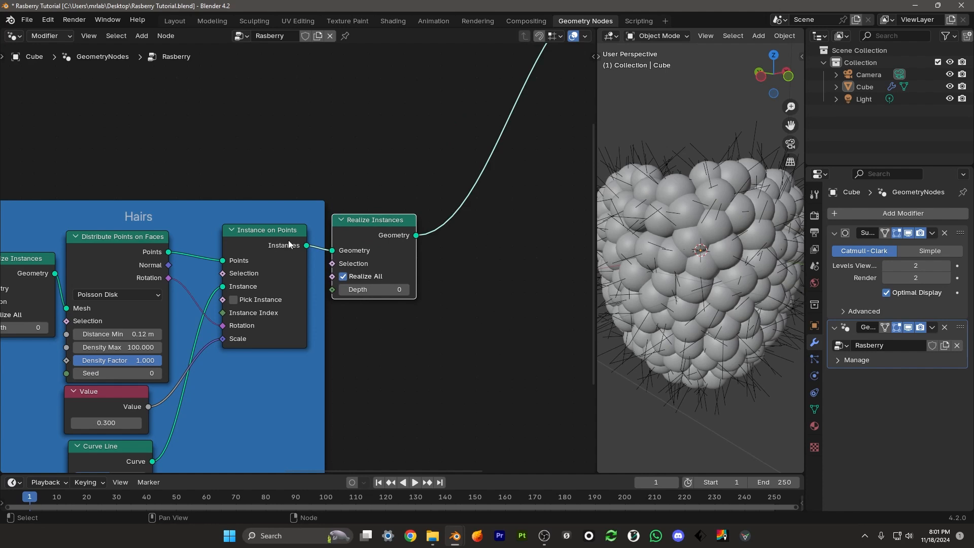
- Insert a Resample Curve node after the new Realize Instances node, on the link to Join Geometry
middle_drag(409, 255, 336, 277)
scroll(337, 274, up, 1)
key(shift+a)
click(352, 248)
text(re)
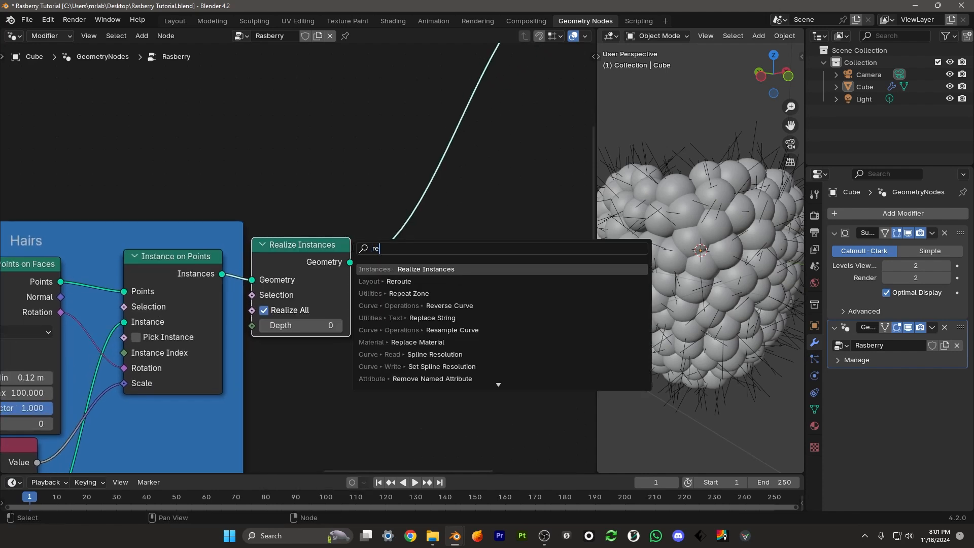
text(sable)
key(Return)
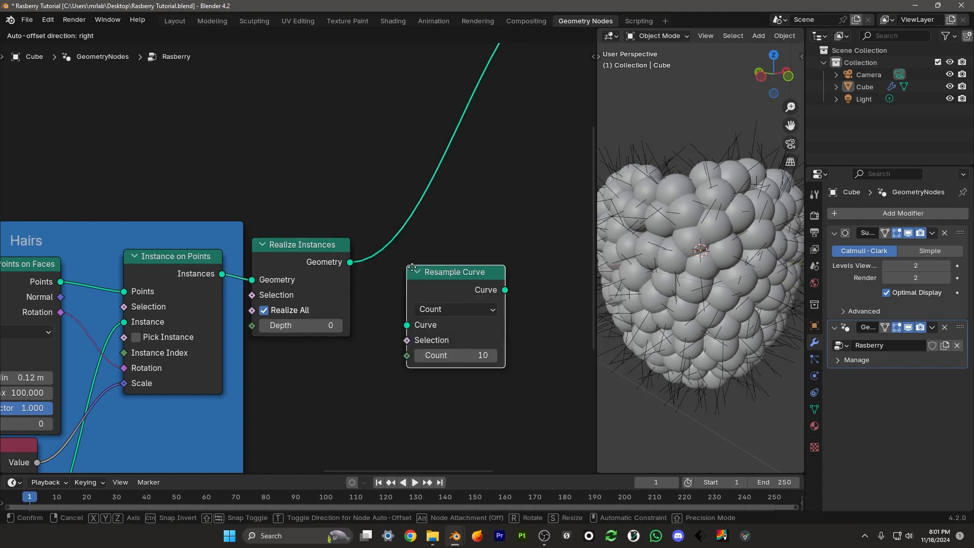
click(376, 227)
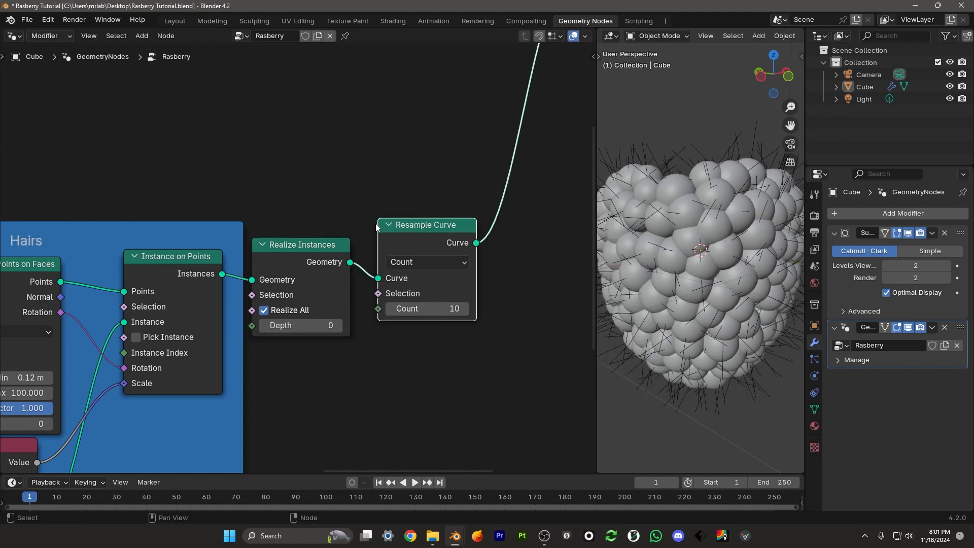
- Set the Resample Curve node's Count to 30
middle_drag(79, 265, 254, 236)
middle_drag(127, 271, 277, 234)
middle_drag(334, 395, 304, 298)
drag(290, 339, 290, 335)
middle_drag(385, 372, 376, 256)
scroll(373, 260, up, 2)
scroll(652, 133, up, 2)
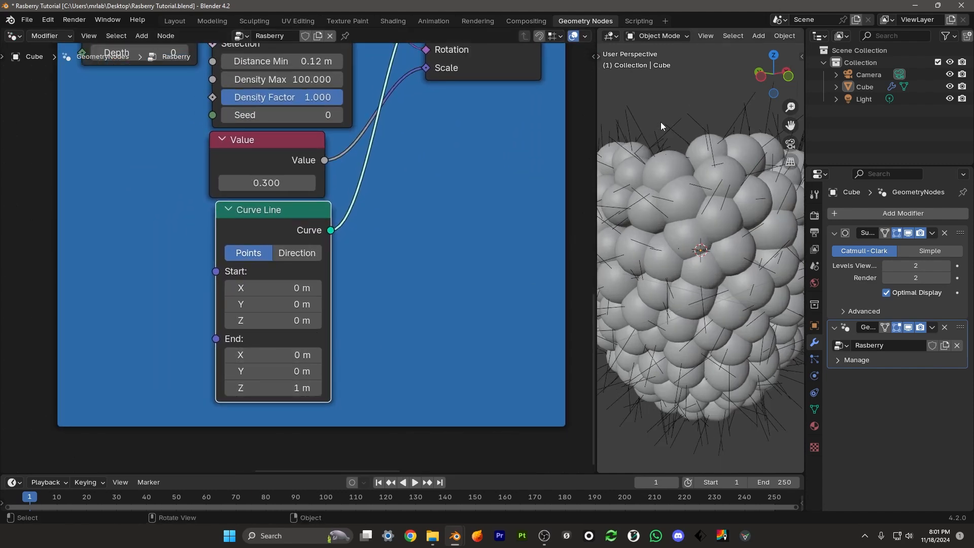
middle_drag(451, 115, 300, 238)
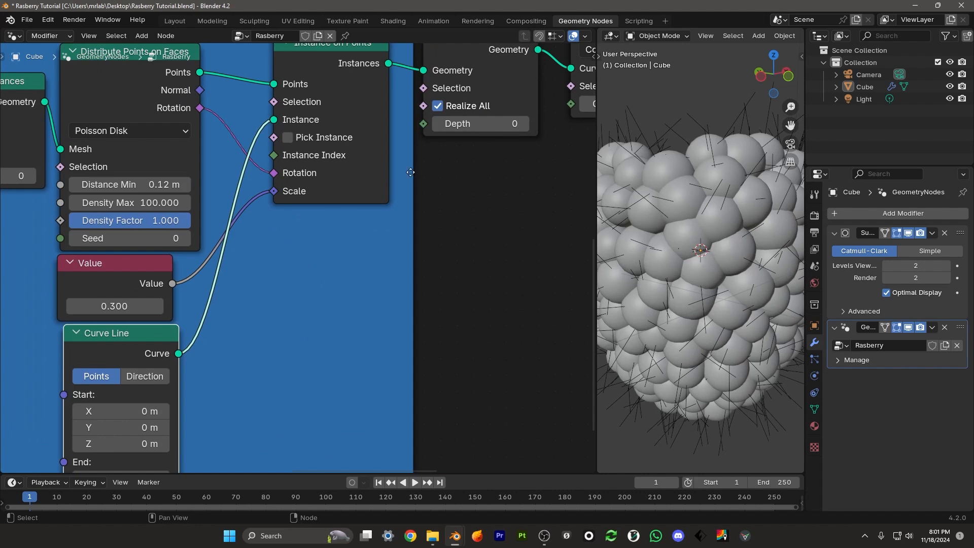
middle_drag(411, 172, 183, 321)
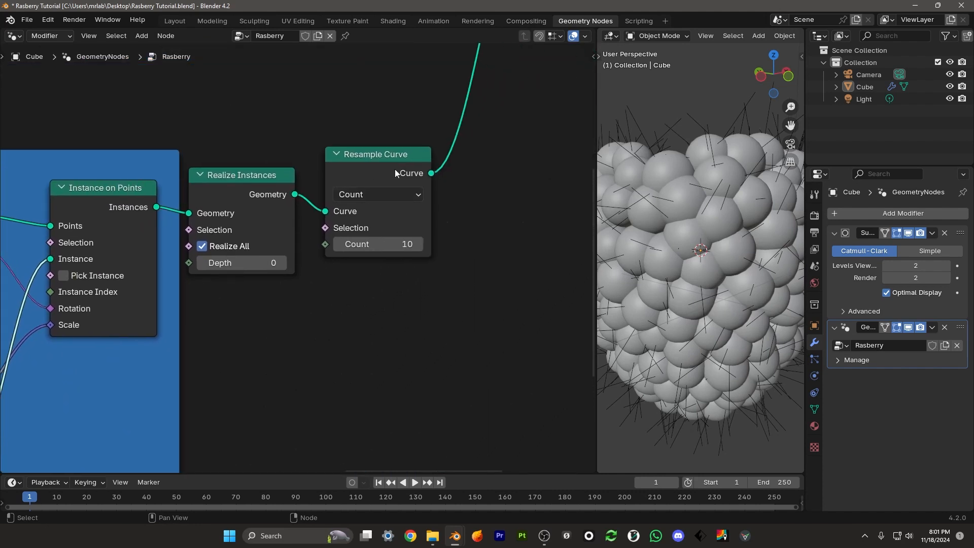
click(377, 245)
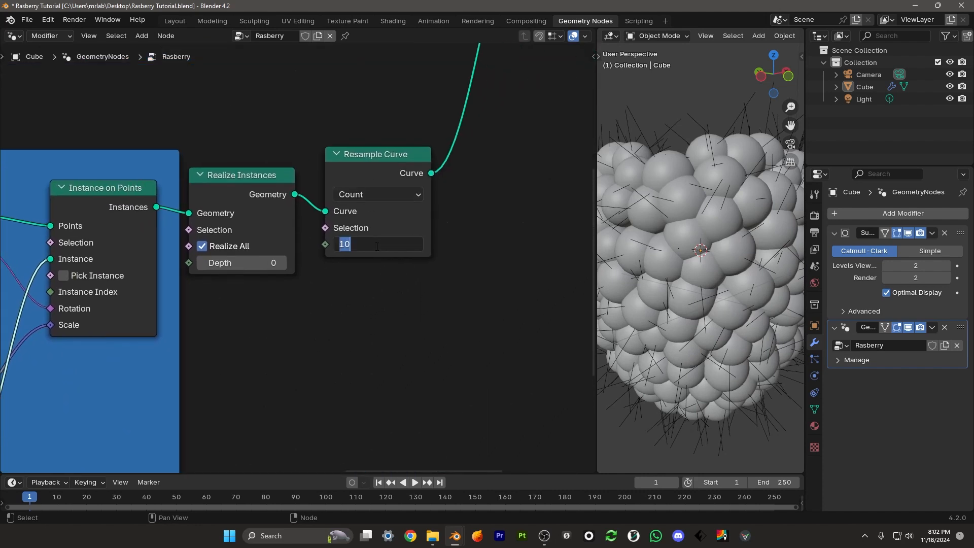
key(Return)
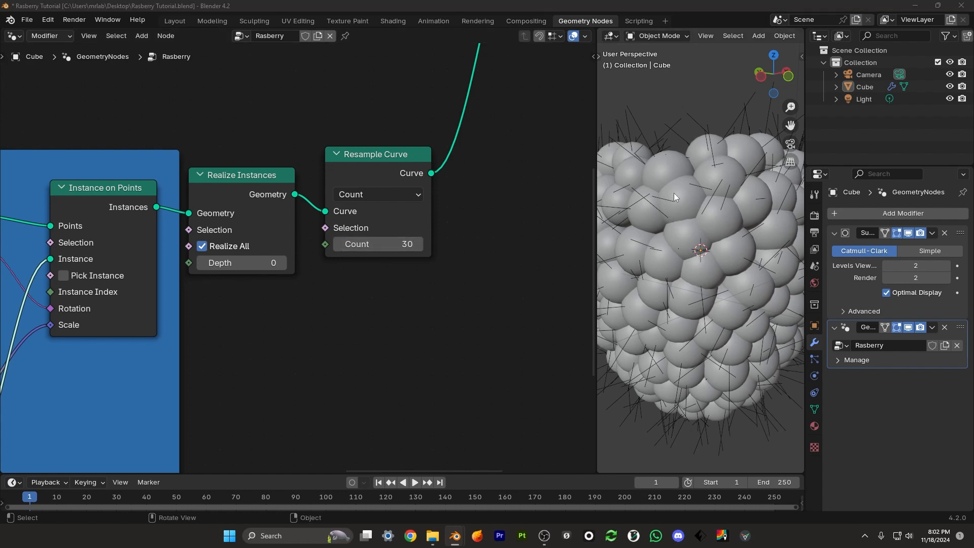
- Move the Join Geometry, shade smooth and output nodes farther away from the Resample Curve node
middle_drag(562, 143, 295, 289)
scroll(295, 289, down, 3)
scroll(215, 312, up, 2)
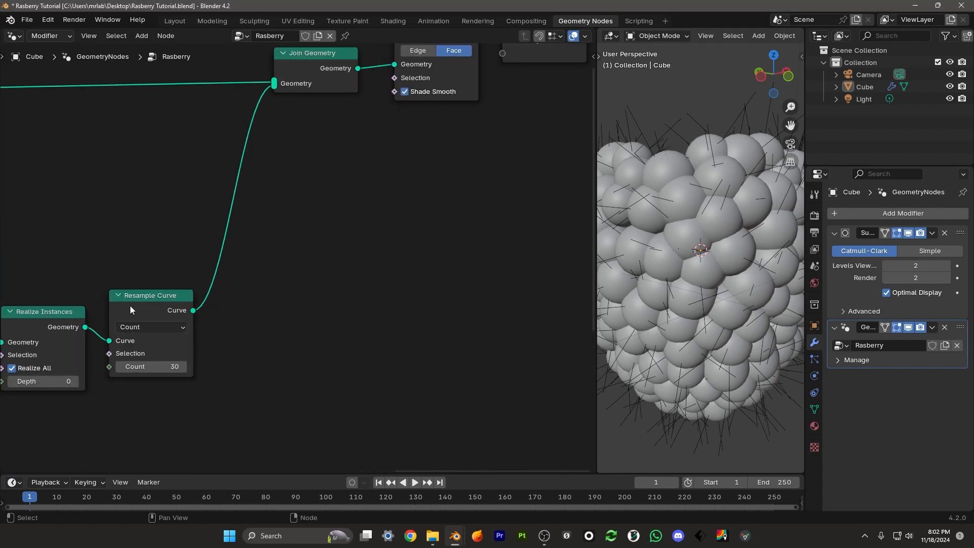
scroll(339, 145, down, 2)
drag(294, 207, 468, 108)
key(g)
click(562, 153)
middle_drag(168, 307, 336, 206)
scroll(336, 206, up, 6)
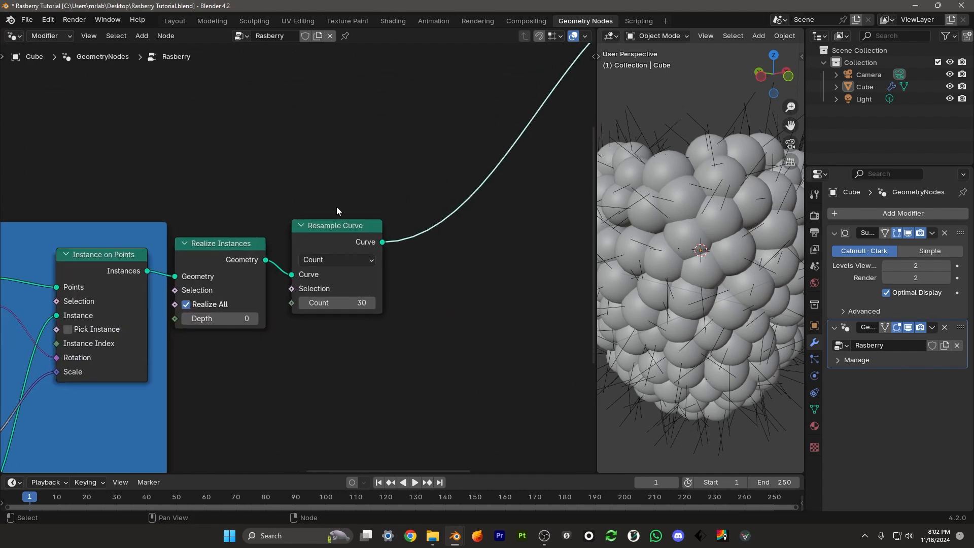
- Insert a Set Position node on the link between Resample Curve and Join Geometry
middle_drag(397, 232, 267, 247)
click(327, 225)
key(shift+a)
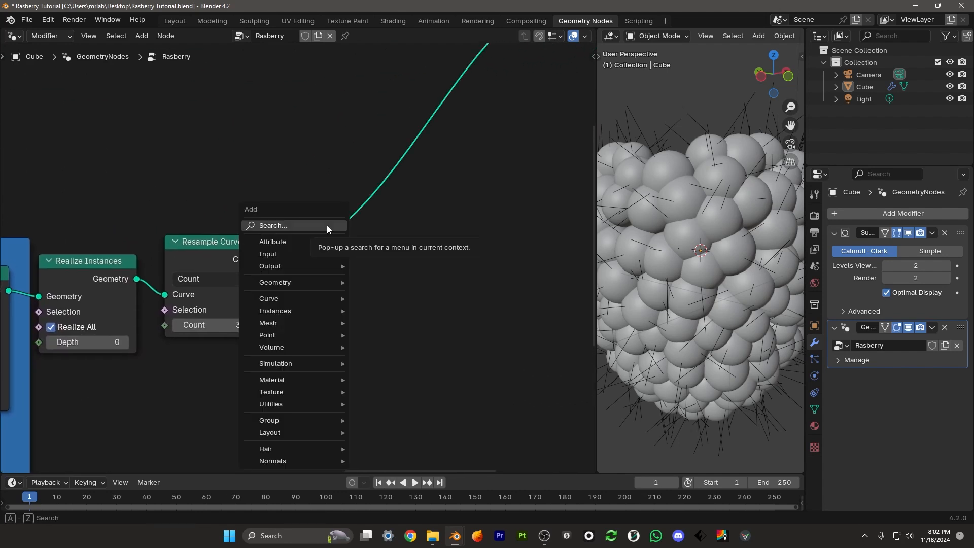
click(284, 225)
text(set)
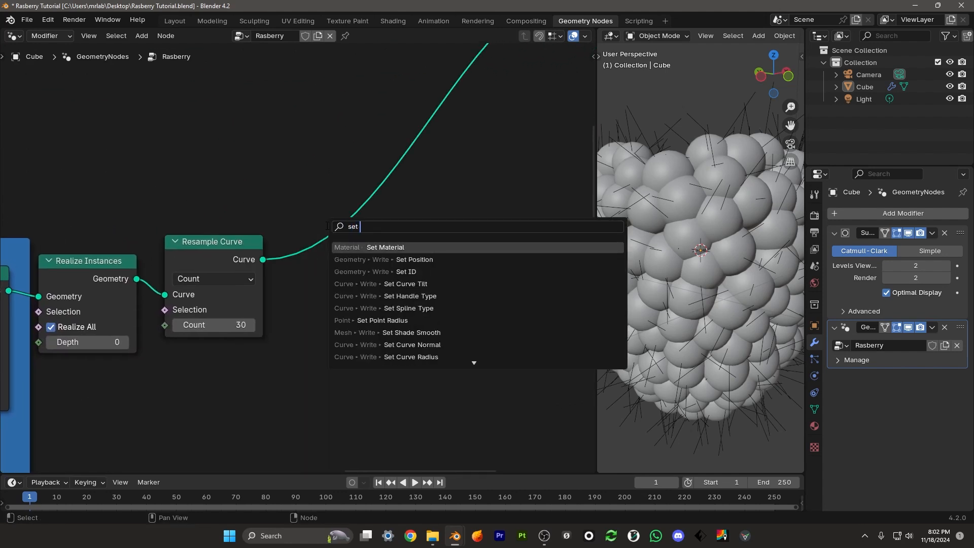
text( pos)
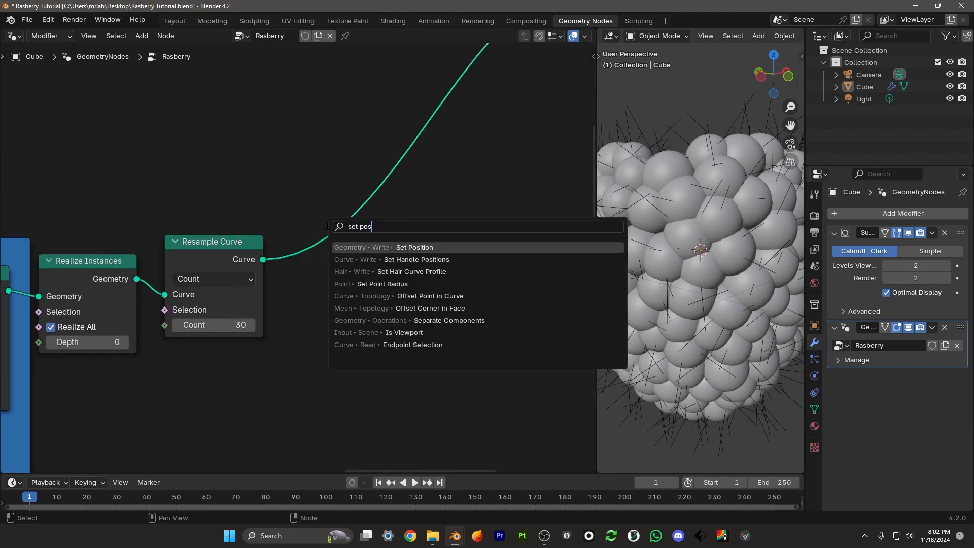
click(381, 247)
click(380, 243)
middle_drag(368, 208, 431, 144)
- Feed the Set Position node's Offset from the Color output of a new Noise Texture node
drag(398, 201, 343, 314)
text(noise)
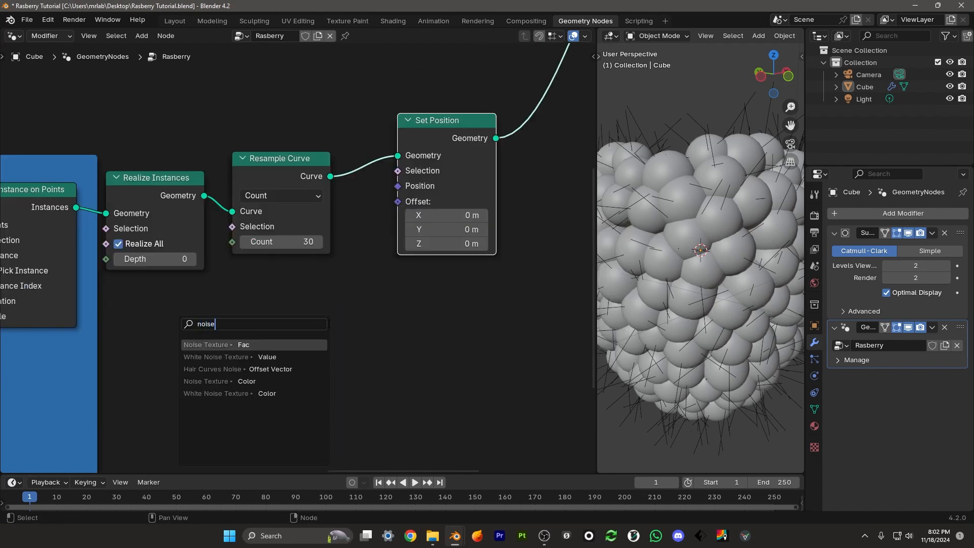
key(Down)
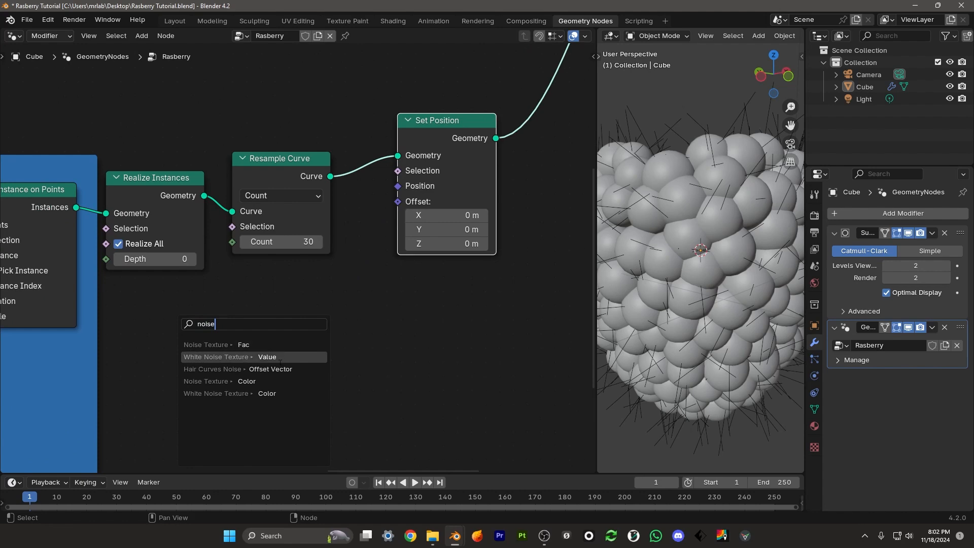
key(Down)
key(Down)
key(Return)
click(252, 357)
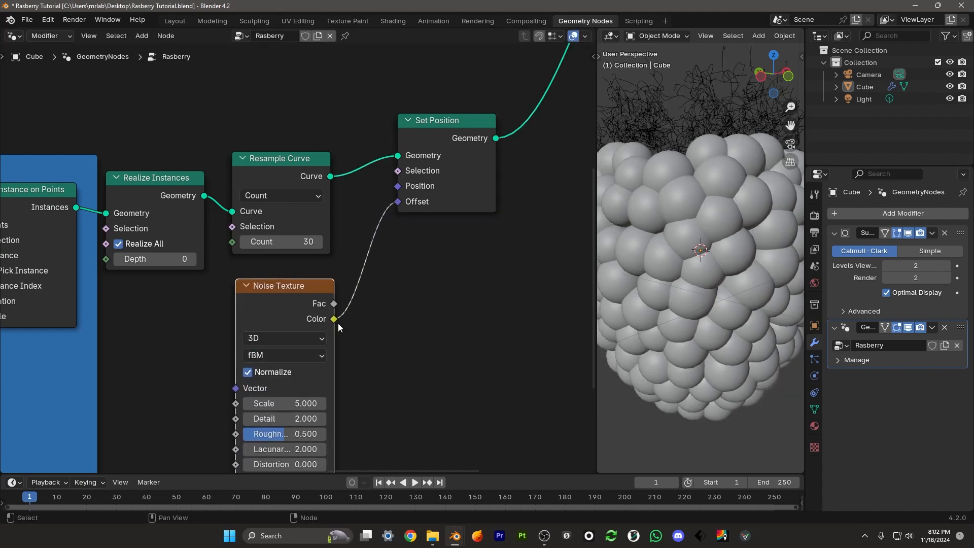
scroll(687, 160, down, 3)
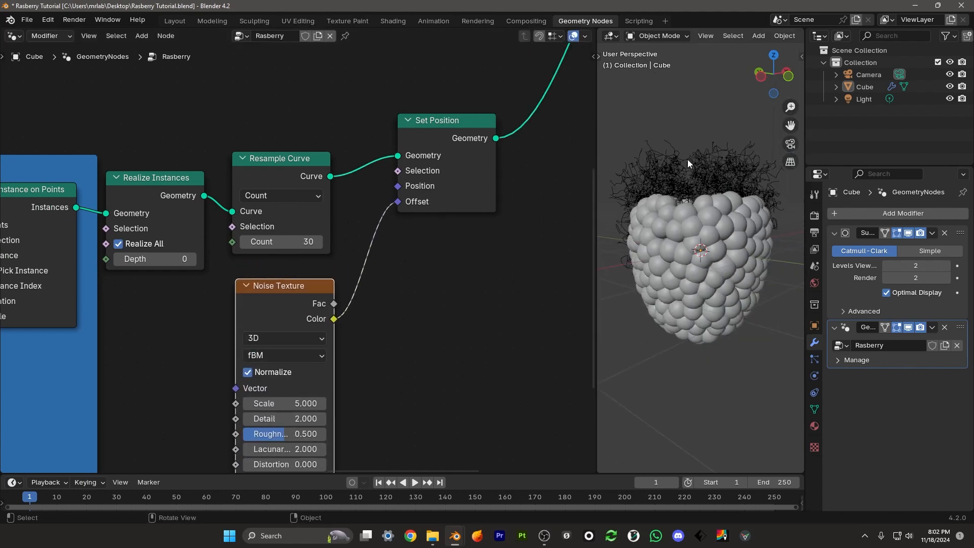
scroll(720, 179, up, 1)
mouse_move(687, 160)
middle_down()
mouse_move(760, 214)
mouse_move(676, 171)
middle_up()
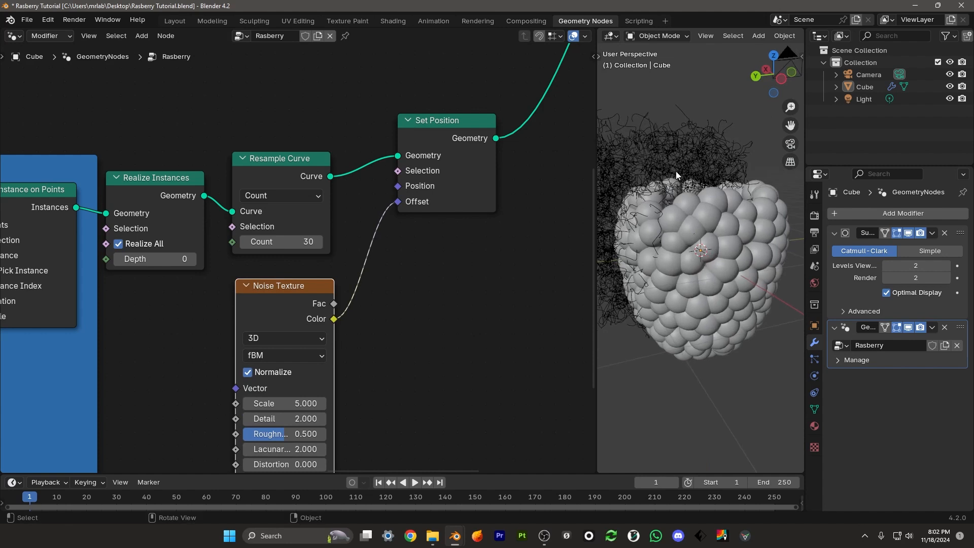
- Insert a Vector Math node on the link between the Noise Texture's Color output and the Set Position offset
middle_drag(279, 297, 267, 273)
key(shift+a)
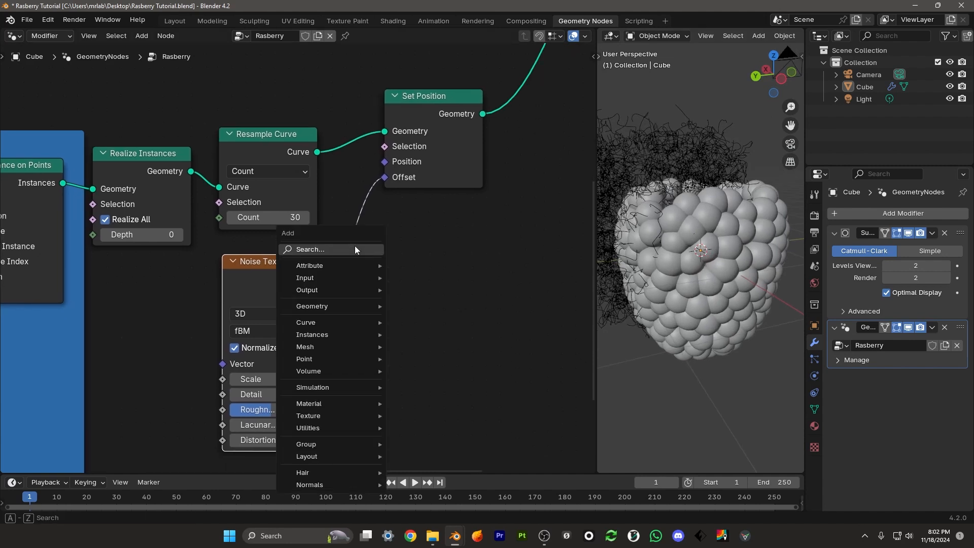
click(309, 248)
text(vector ma)
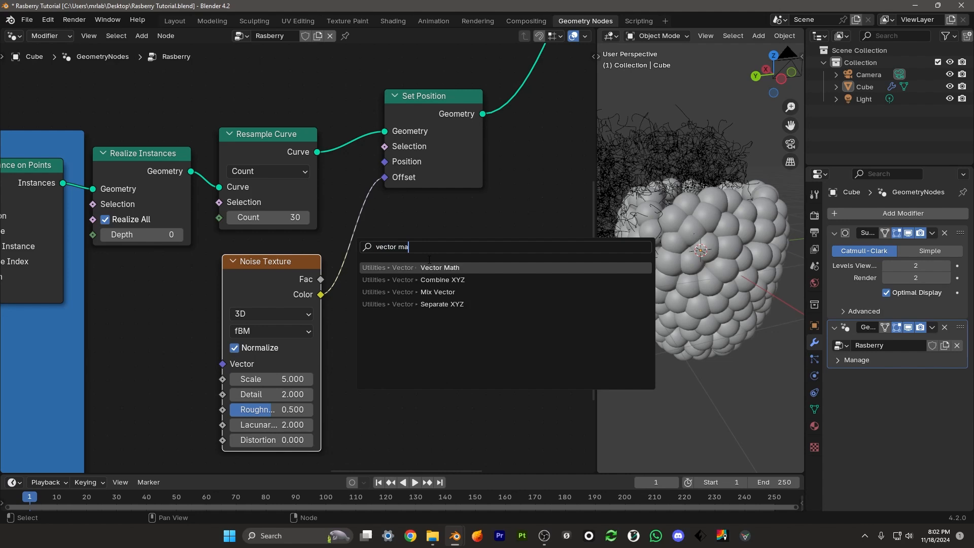
key(Return)
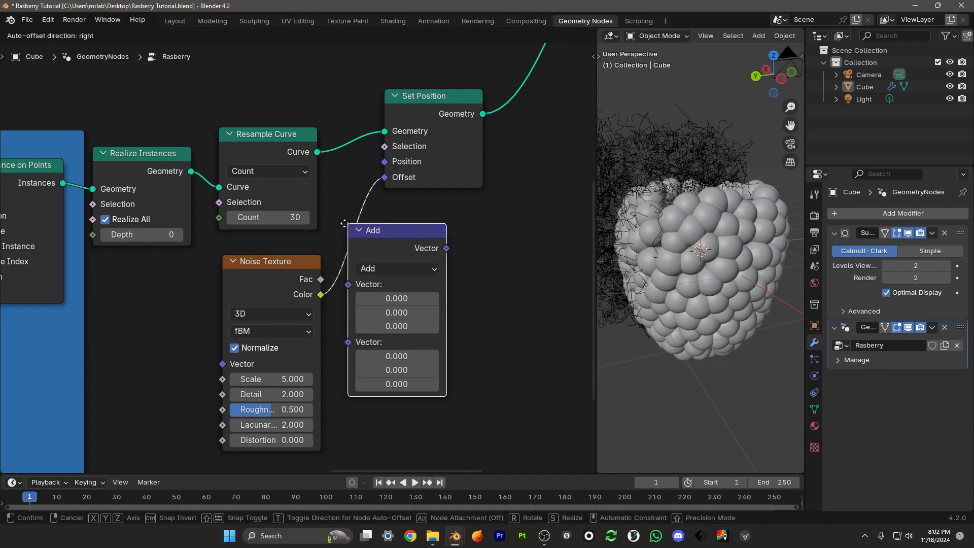
click(421, 264)
scroll(370, 261, up, 2)
- Change the Vector Math operation to Subtract and set all three components of its second vector to 0.5
click(373, 258)
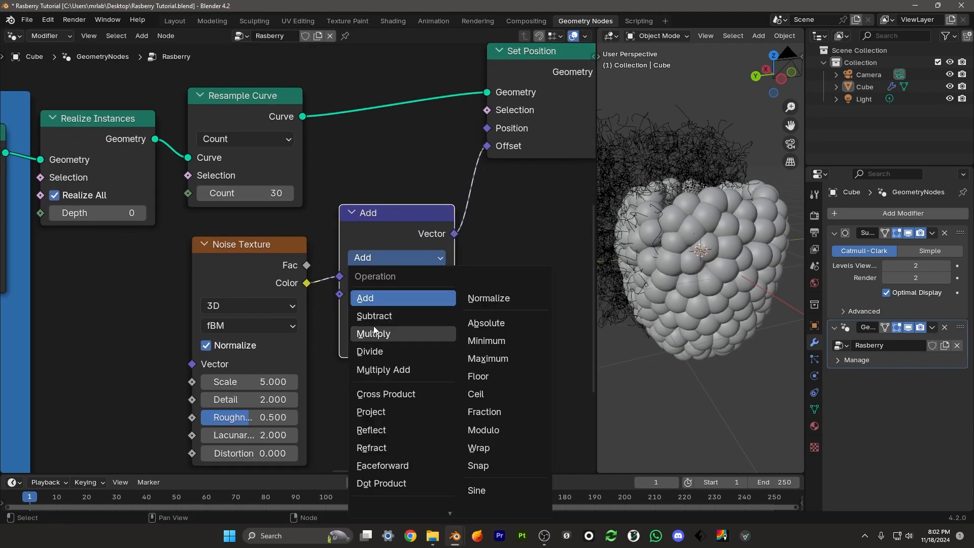
click(374, 333)
click(384, 260)
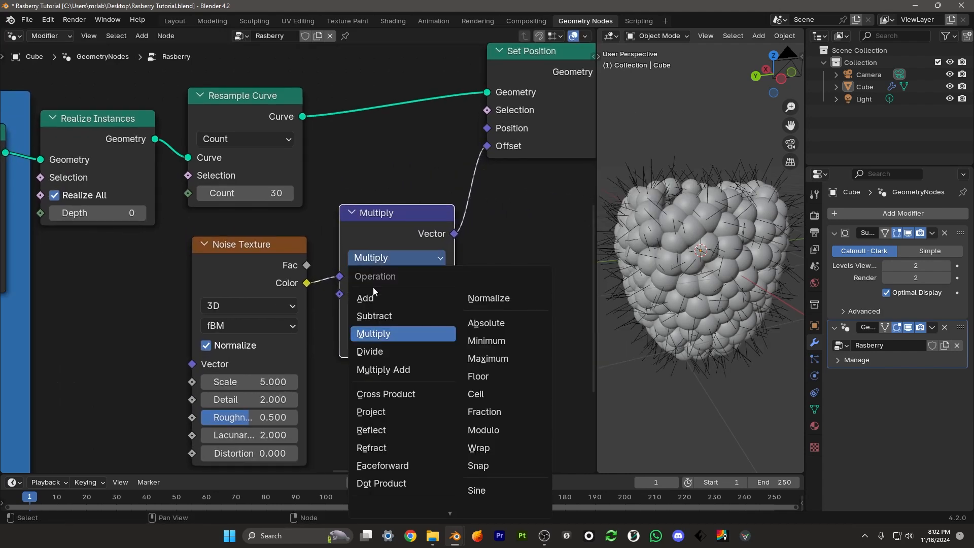
click(375, 317)
drag(389, 306, 389, 344)
text(0.5)
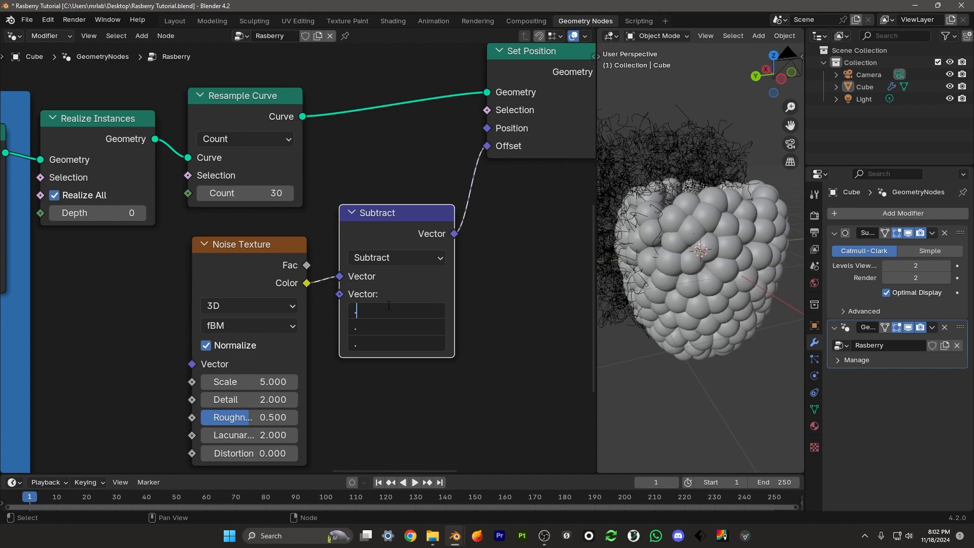
key(Return)
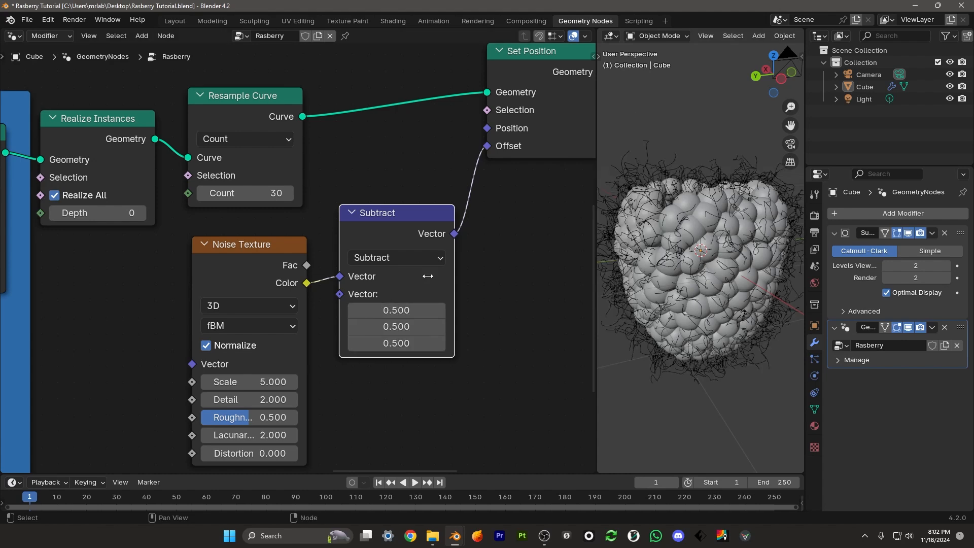
- Duplicate the Subtract node and insert the copy between the original and the Set Position offset
middle_drag(335, 331, 363, 250)
scroll(285, 305, up, 2)
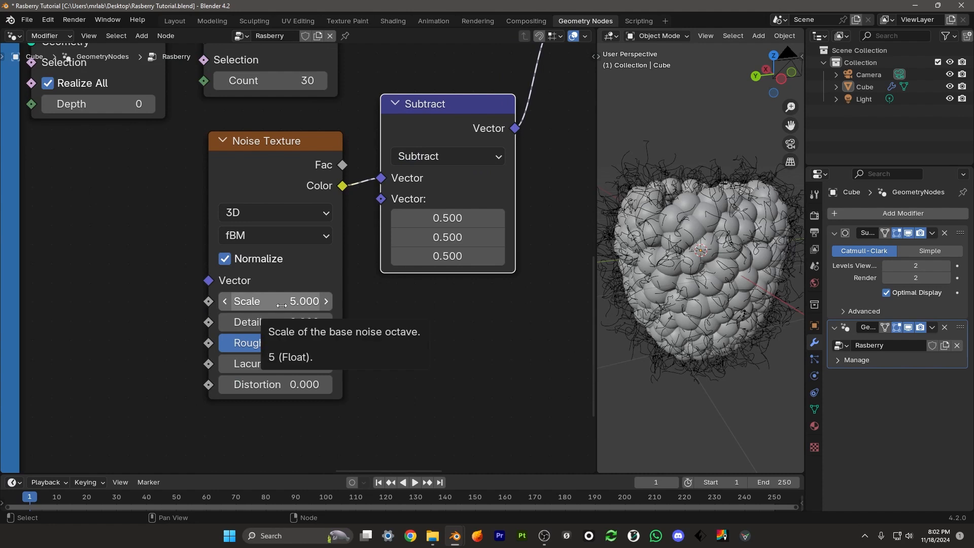
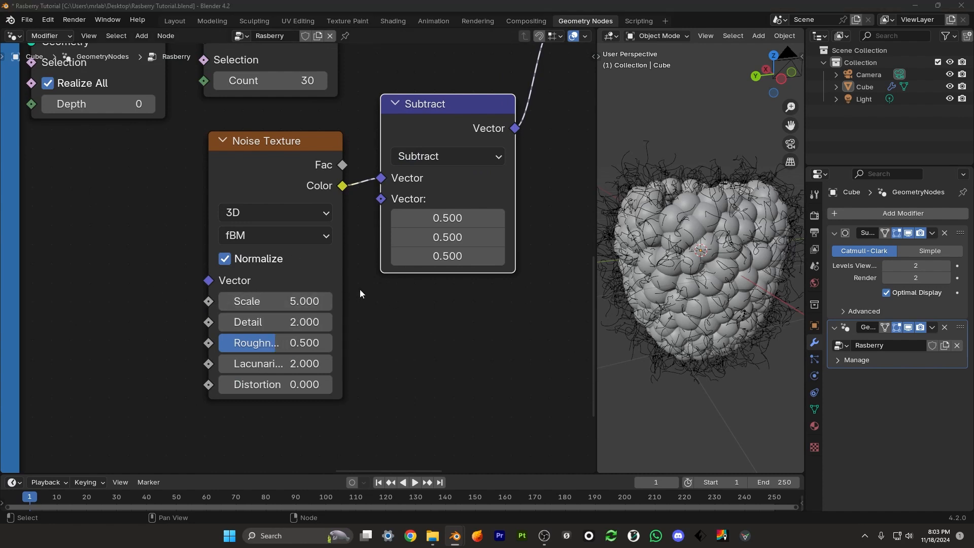
middle_drag(463, 285, 315, 335)
scroll(315, 335, down, 2)
middle_drag(351, 198, 267, 288)
scroll(203, 276, up, 2)
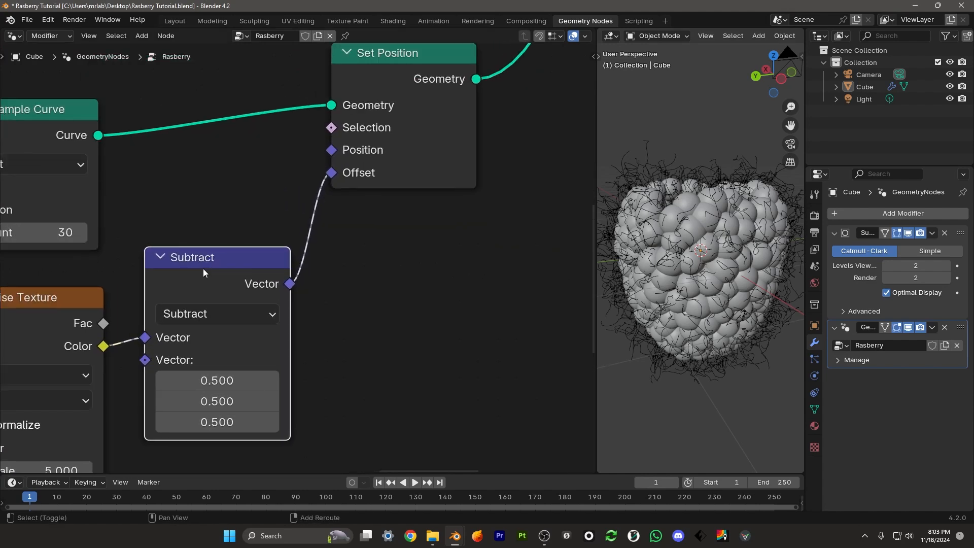
key(shift+d)
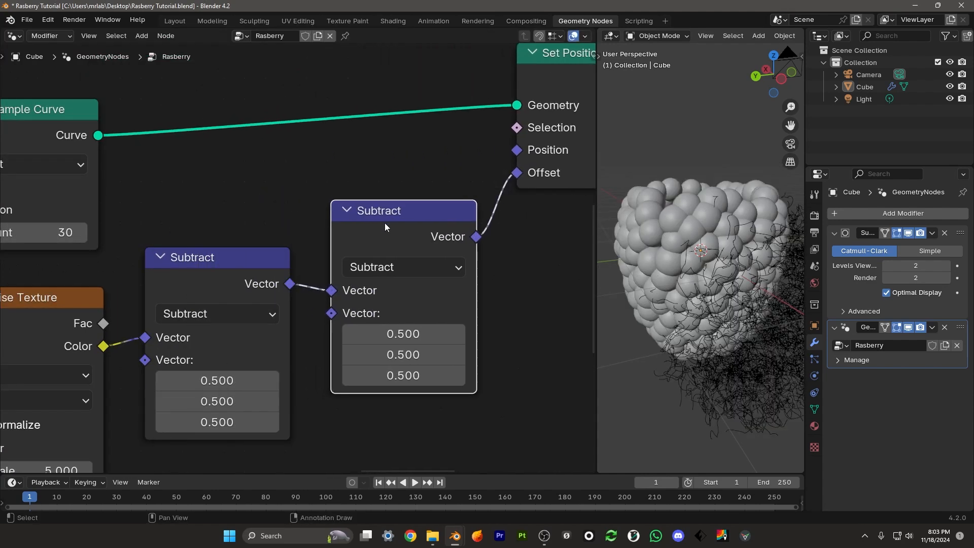
click(420, 213)
- Change the duplicated vector math node's operation to Scale
click(359, 255)
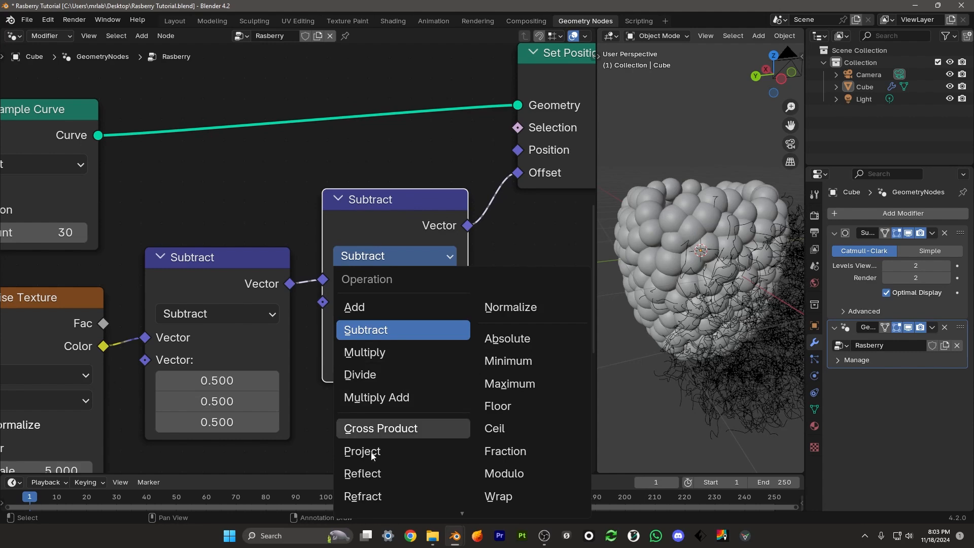
scroll(412, 464, down, 3)
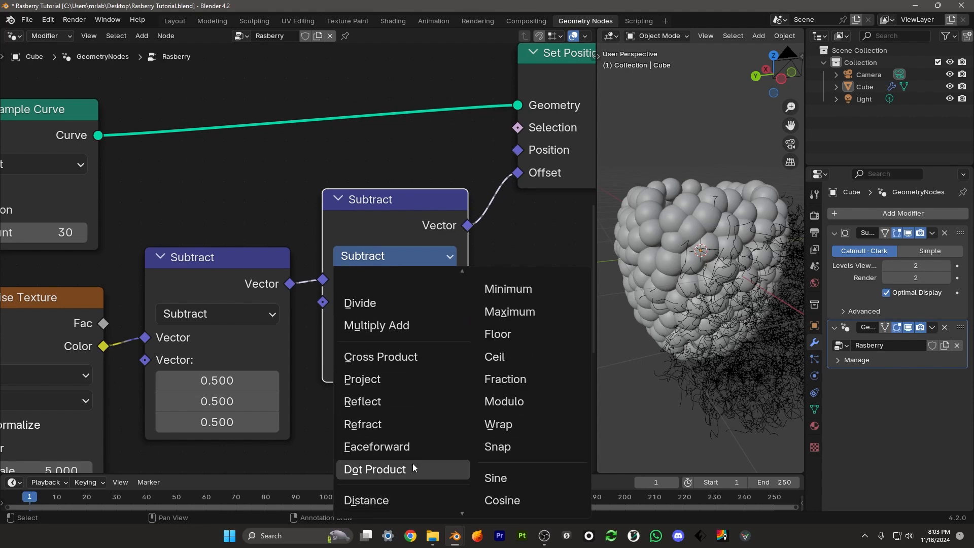
scroll(408, 466, up, 2)
scroll(400, 479, down, 2)
scroll(389, 479, down, 5)
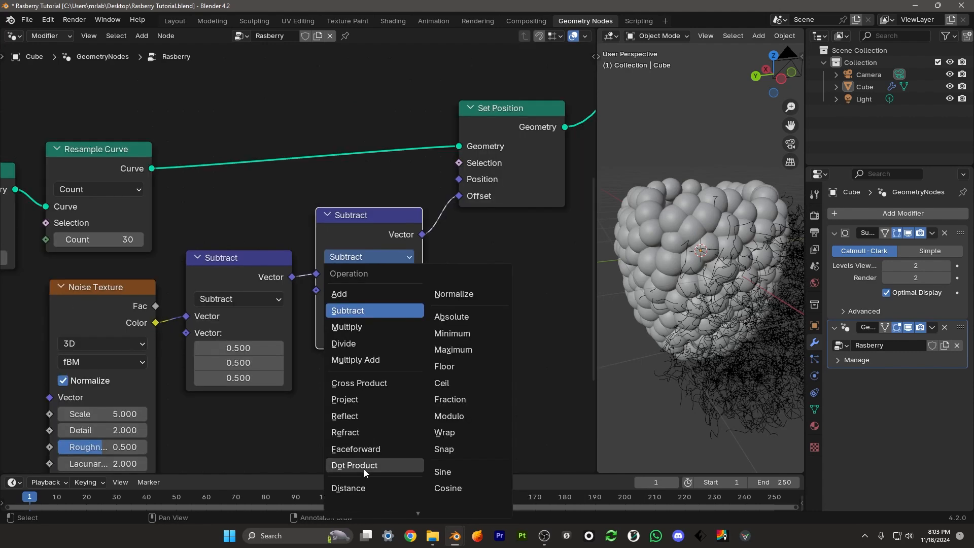
scroll(364, 480, down, 3)
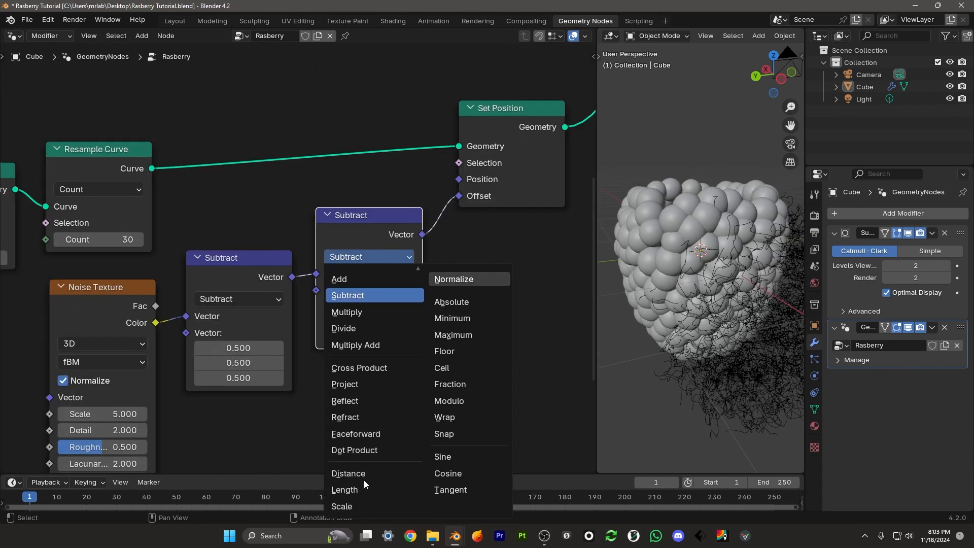
click(348, 507)
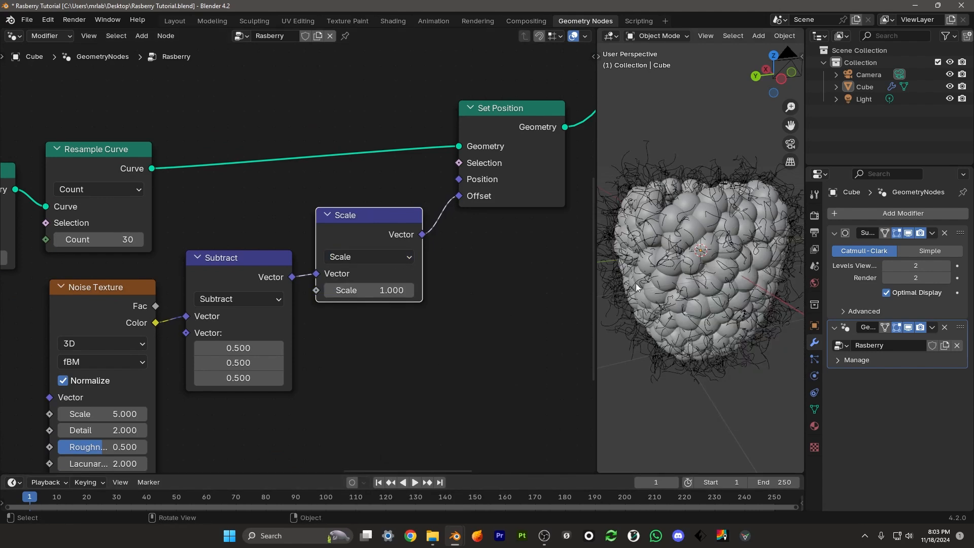
- Set the Scale node's factor to 0.160 so the noise bends the hairs only slightly
drag(375, 290, 320, 290)
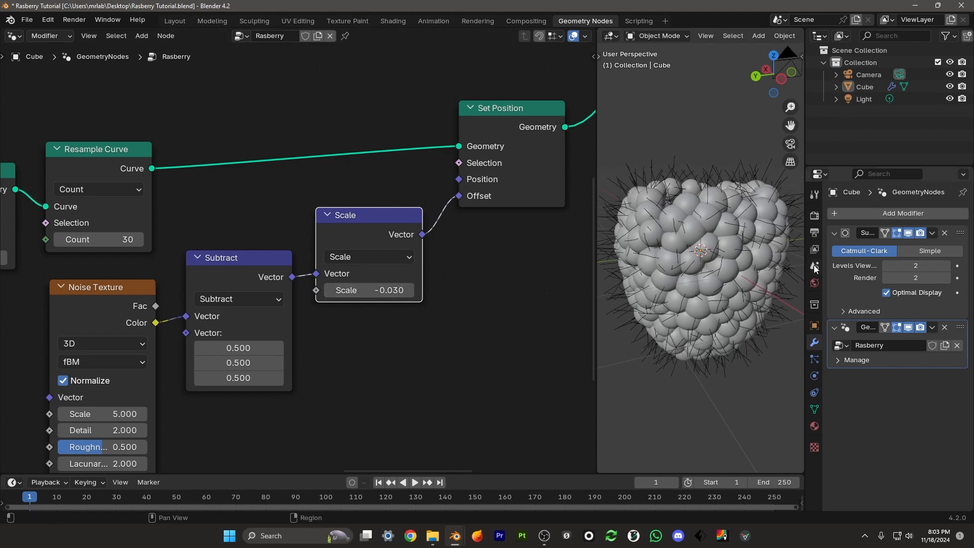
scroll(746, 240, up, 1)
middle_drag(737, 236, 705, 215)
scroll(703, 212, up, 5)
shift+middle_drag(662, 129, 685, 218)
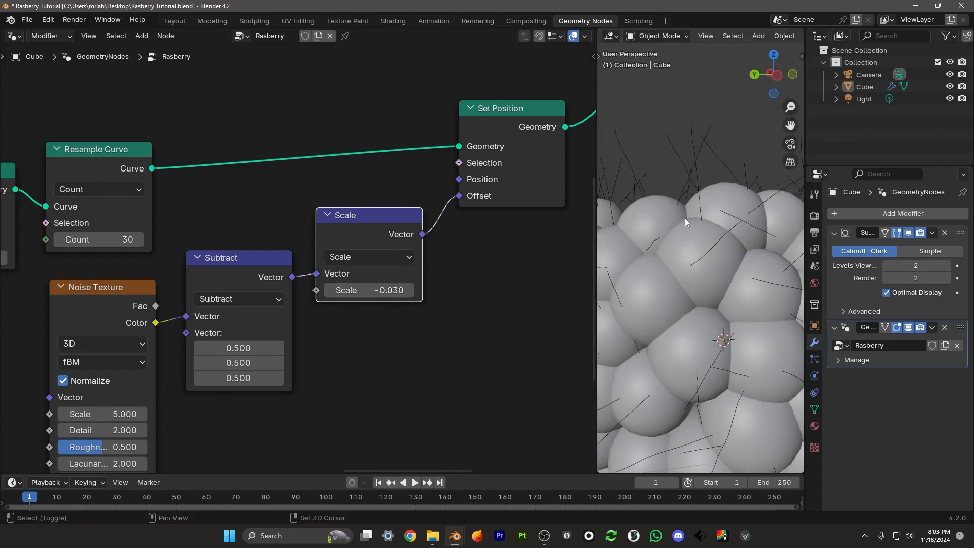
drag(373, 289, 383, 290)
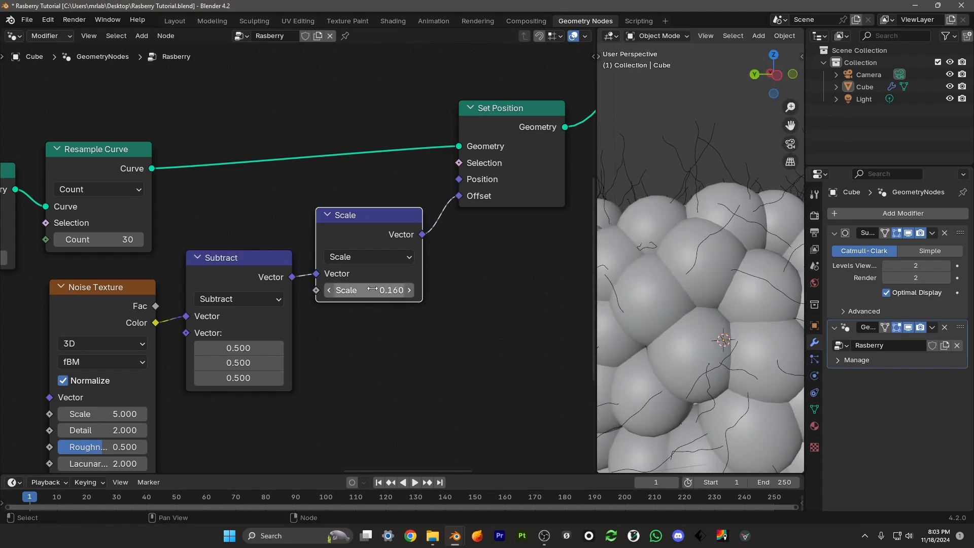
scroll(713, 269, down, 6)
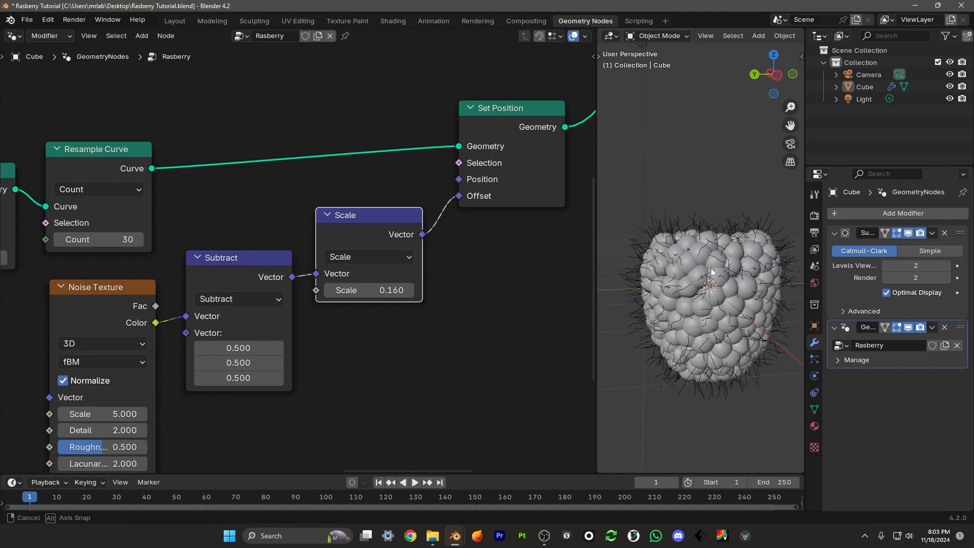
mouse_move(711, 268)
middle_down()
mouse_move(677, 306)
mouse_move(707, 260)
middle_up()
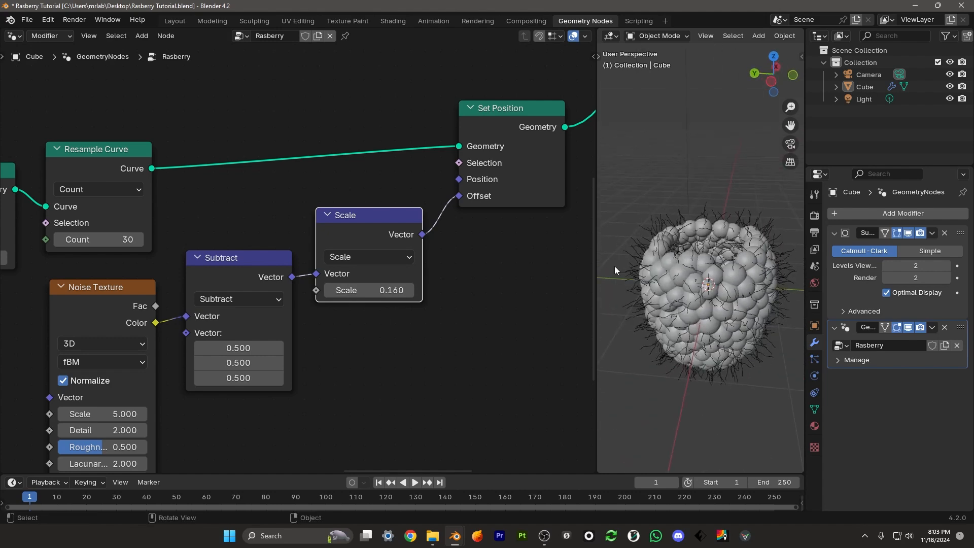
- Insert a Curve to Mesh node on the link between Set Position and Join Geometry
middle_drag(372, 243, 285, 306)
scroll(284, 254, down, 3)
scroll(280, 296, up, 4)
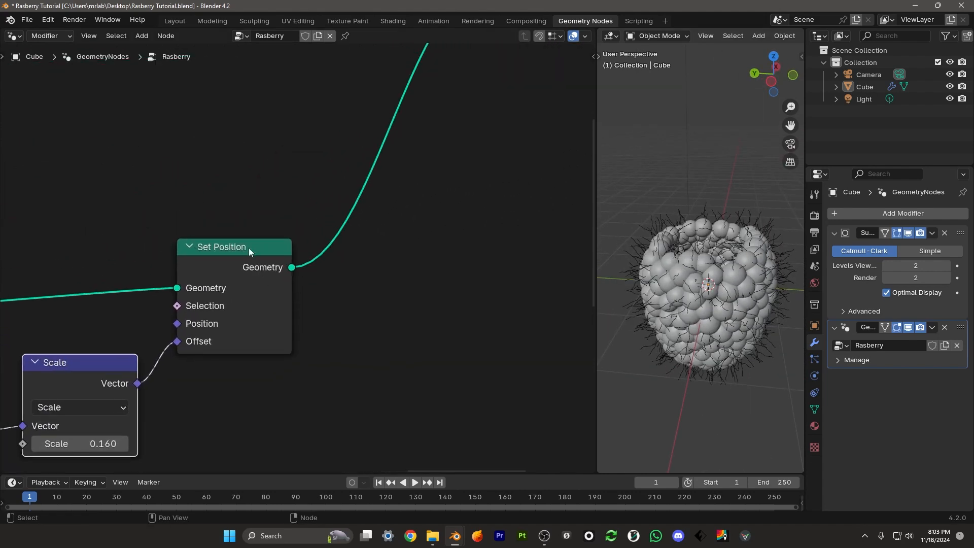
middle_drag(249, 248, 249, 266)
key(shift+a)
click(394, 229)
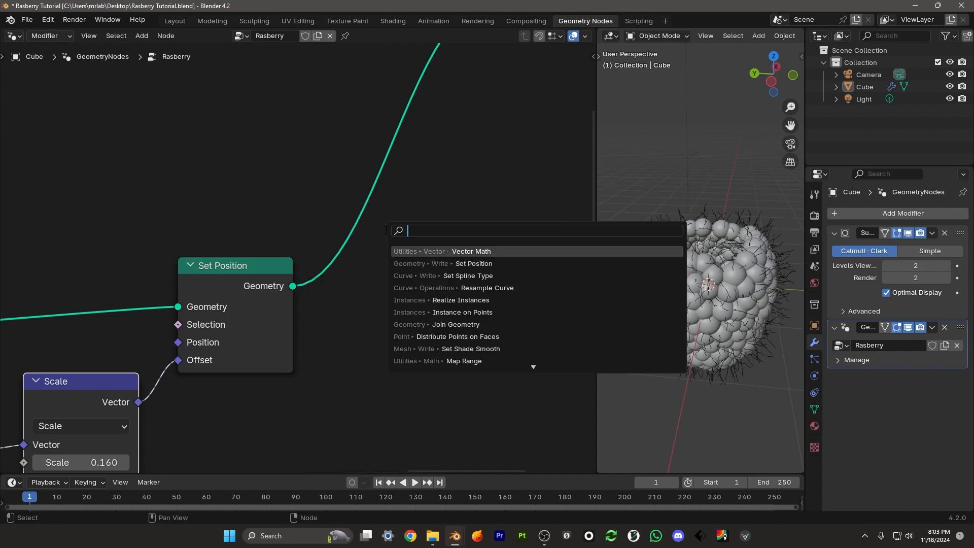
text(curve to mes)
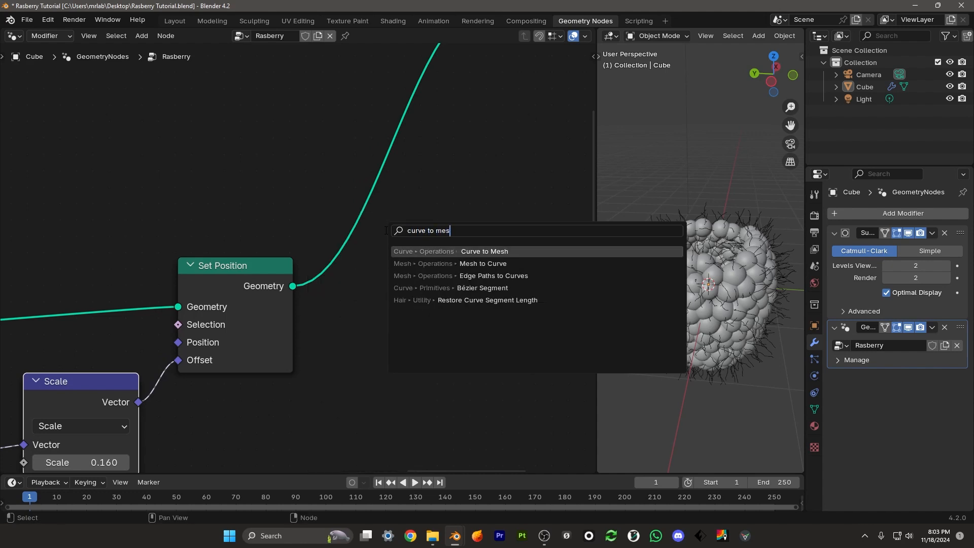
key(Return)
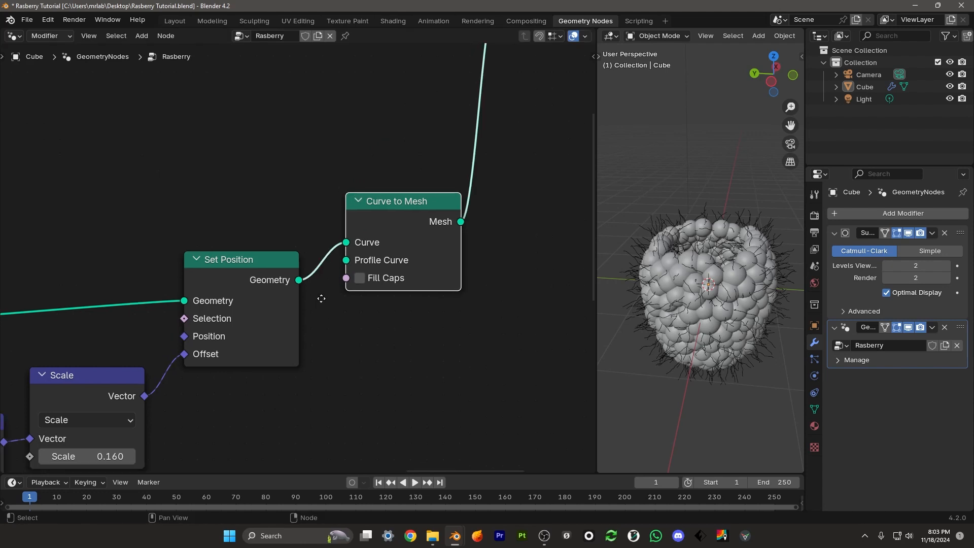
- Add a Curve Circle node and connect it to the Curve to Mesh node's Profile Curve input
click(455, 197)
drag(413, 238, 319, 359)
text(curve)
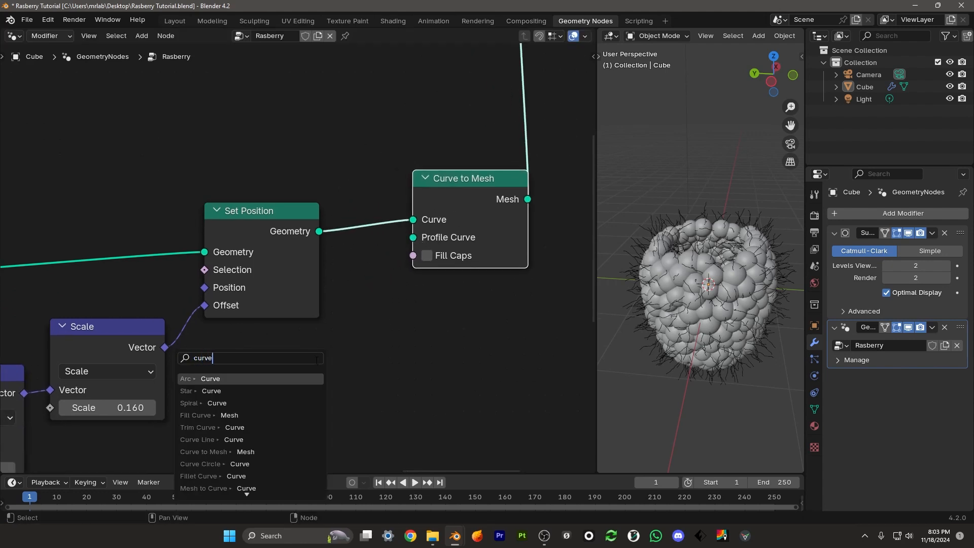
text( circle)
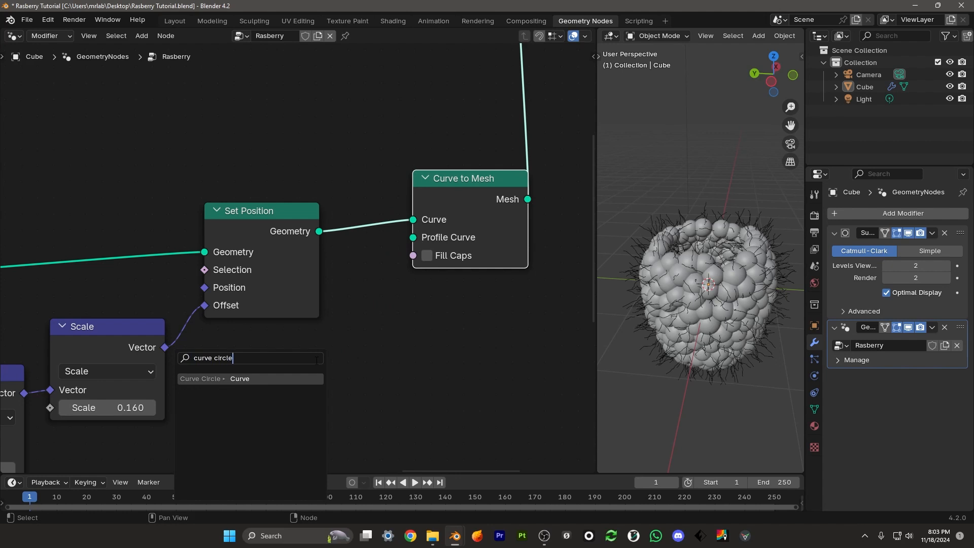
click(286, 378)
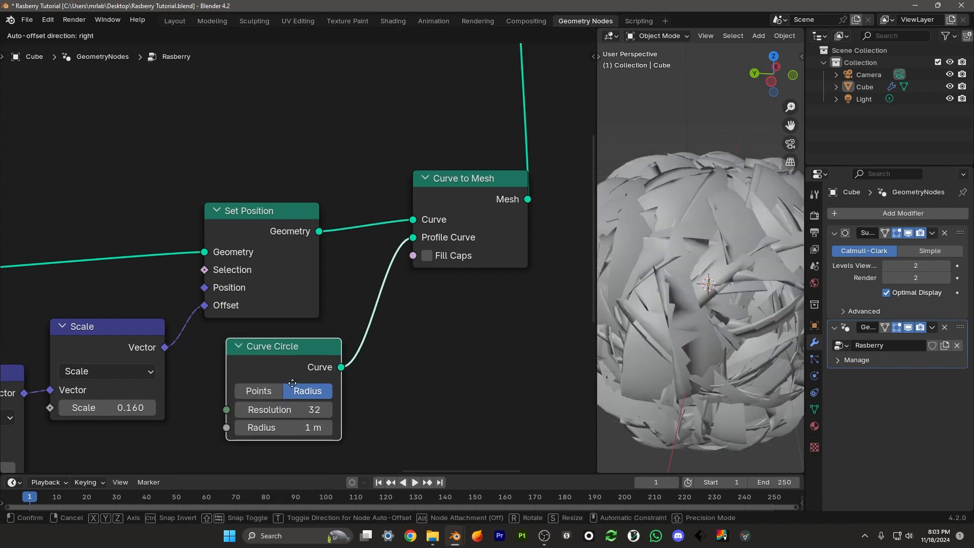
click(299, 381)
- Set the Curve Circle's resolution to 5 and its radius to 0.01 m so the hairs become thin tubes
middle_drag(397, 420, 451, 354)
scroll(452, 354, up, 2)
click(336, 348)
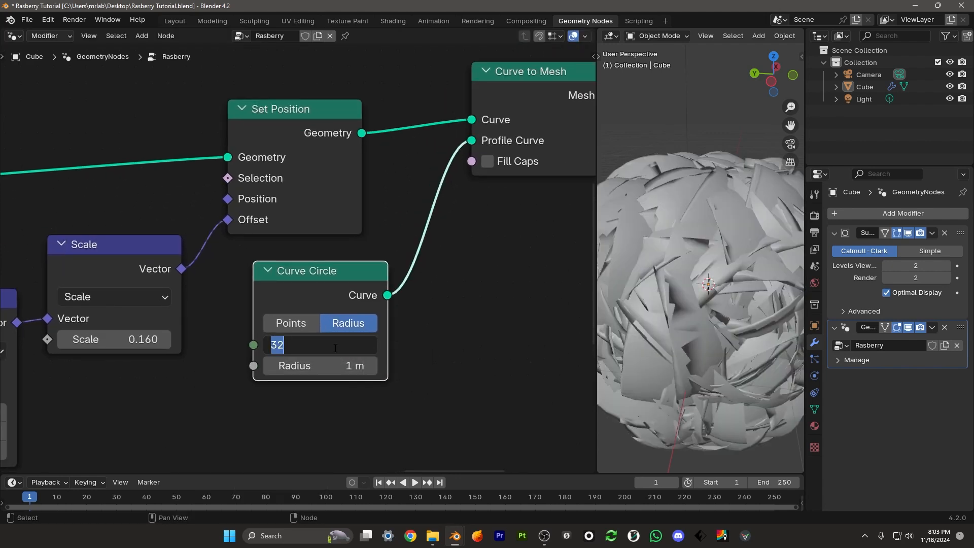
text(5)
key(Return)
shift+drag(336, 365, 284, 365)
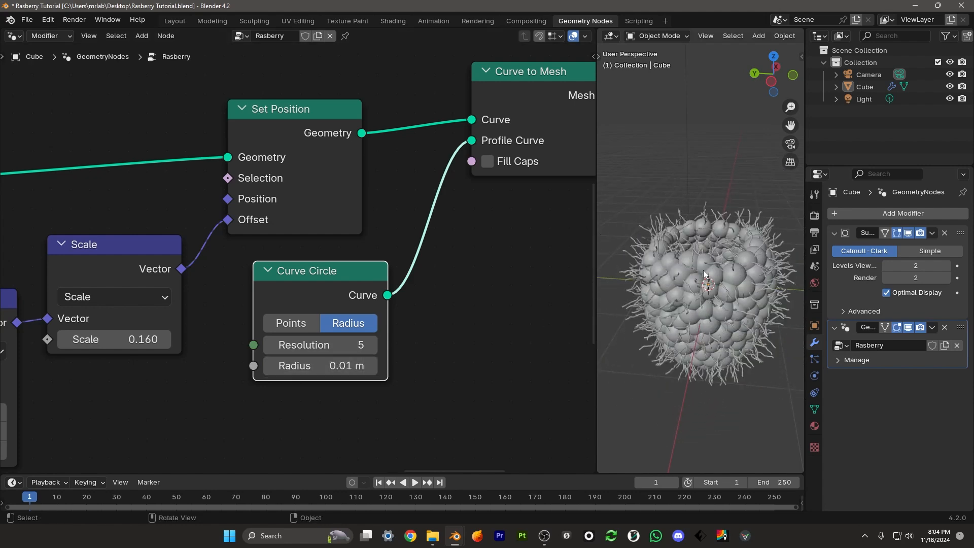
scroll(738, 193, up, 5)
scroll(701, 190, down, 2)
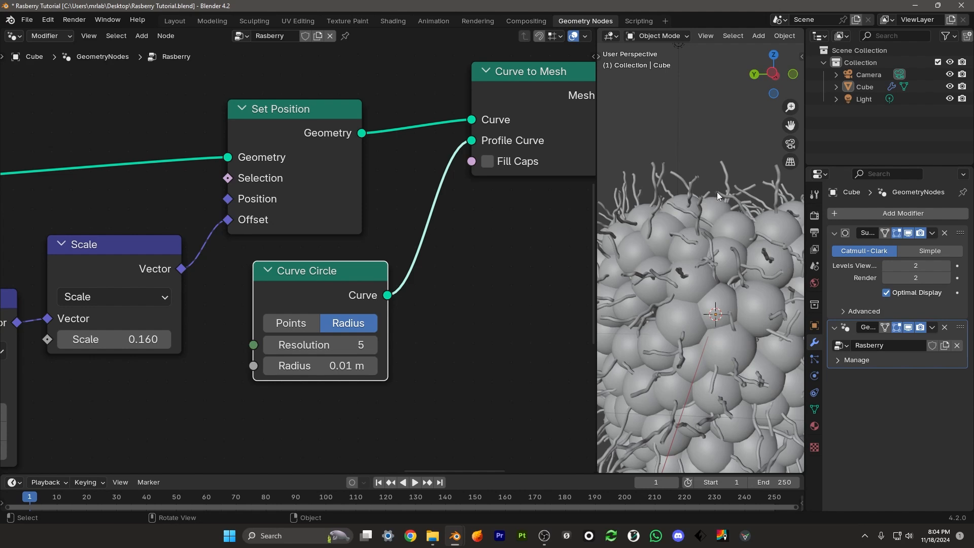
- Move the Curve Circle node away from the Scale and Set Position nodes, below Curve to Mesh
middle_drag(227, 422, 273, 326)
scroll(277, 320, up, 1)
drag(359, 173, 377, 242)
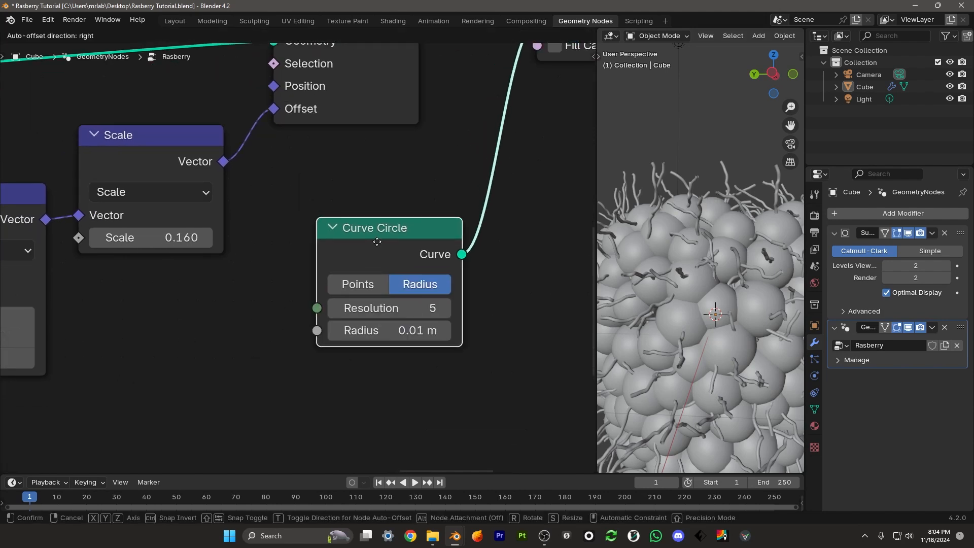
middle_drag(252, 385, 316, 312)
scroll(353, 276, down, 2)
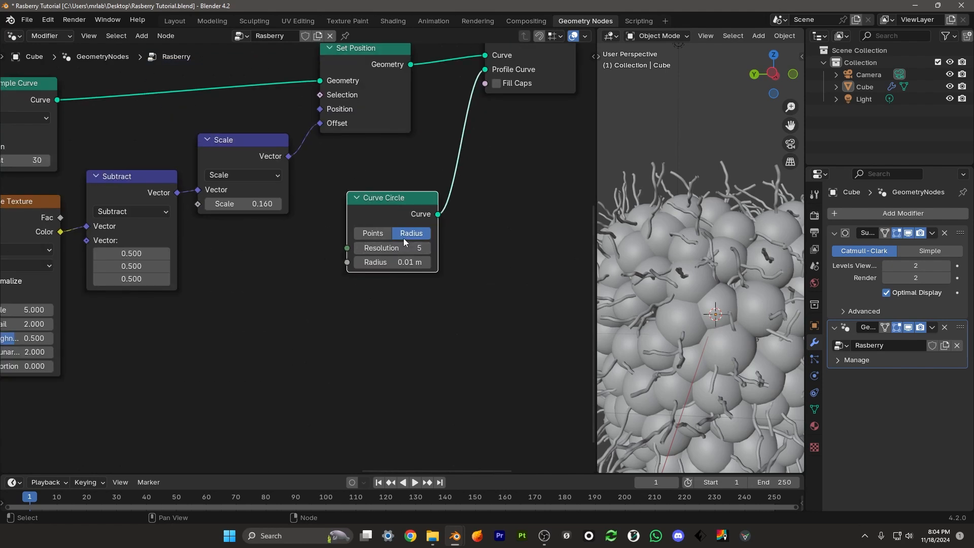
middle_drag(412, 212, 362, 264)
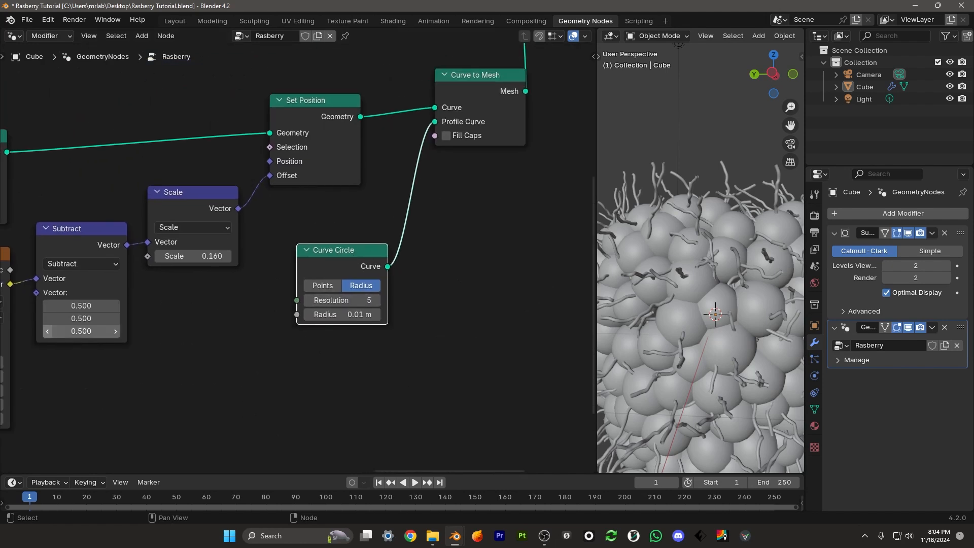
middle_drag(424, 244, 287, 314)
scroll(289, 313, down, 5)
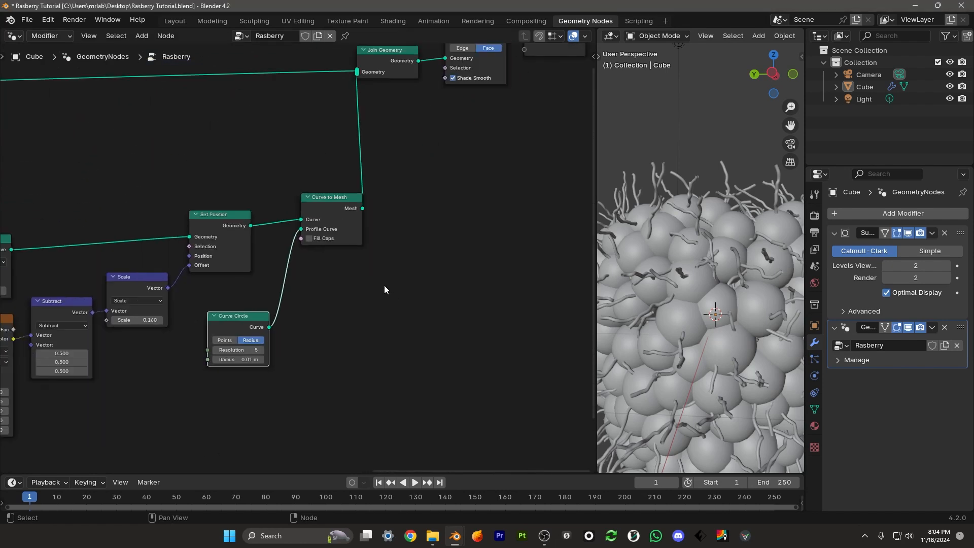
middle_drag(384, 285, 383, 319)
- Shift Join Geometry with its downstream nodes, Curve to Mesh and Curve Circle further along to make room after Set Position
drag(555, 300, 388, 80)
key(g)
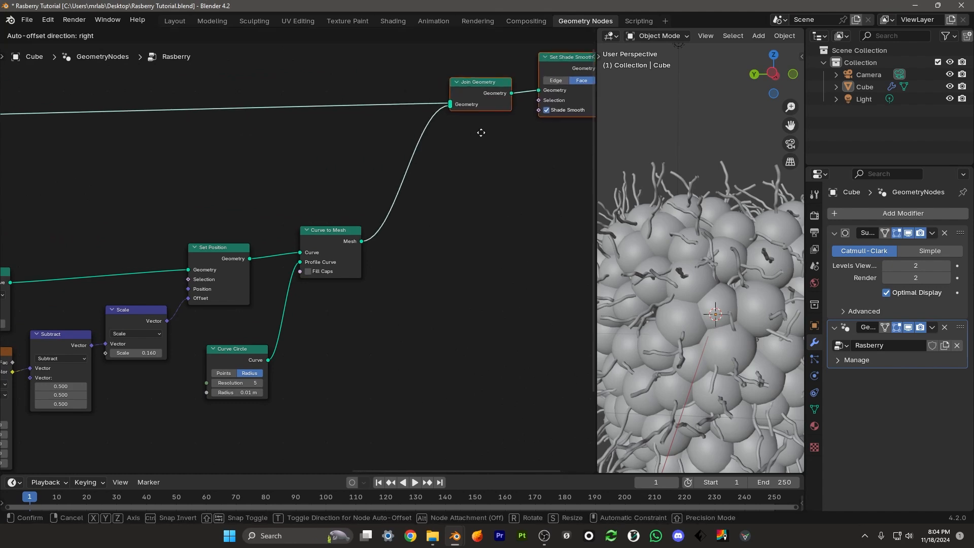
click(482, 132)
scroll(355, 254, up, 4)
drag(347, 237, 439, 220)
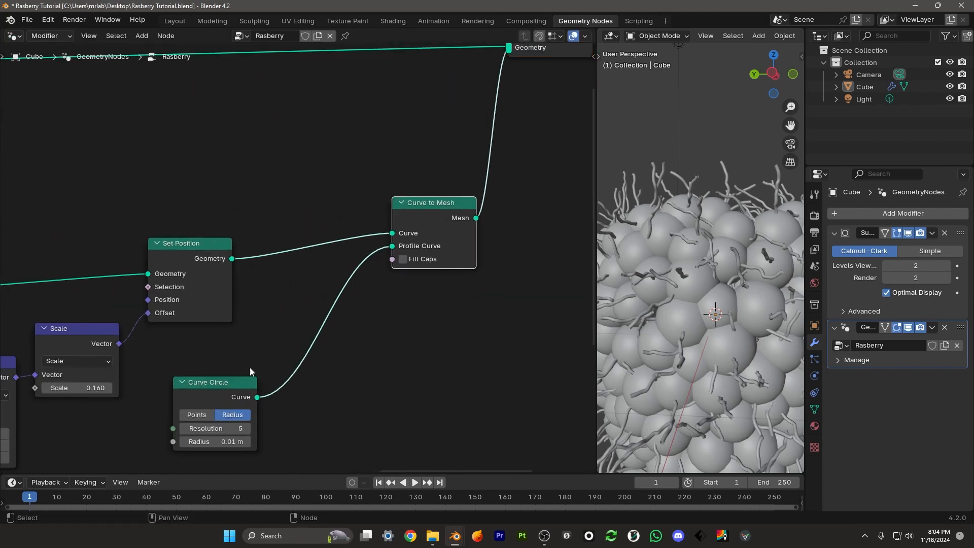
drag(233, 383, 328, 389)
- Insert a Set Curve Radius node on the link between Set Position and Curve to Mesh
scroll(316, 239, up, 2)
key(shift+a)
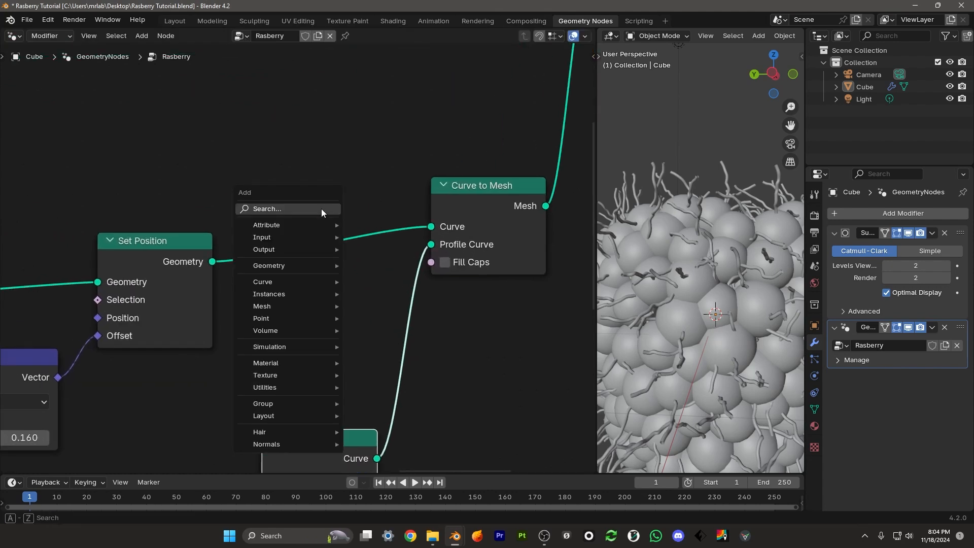
click(314, 209)
text(set cu)
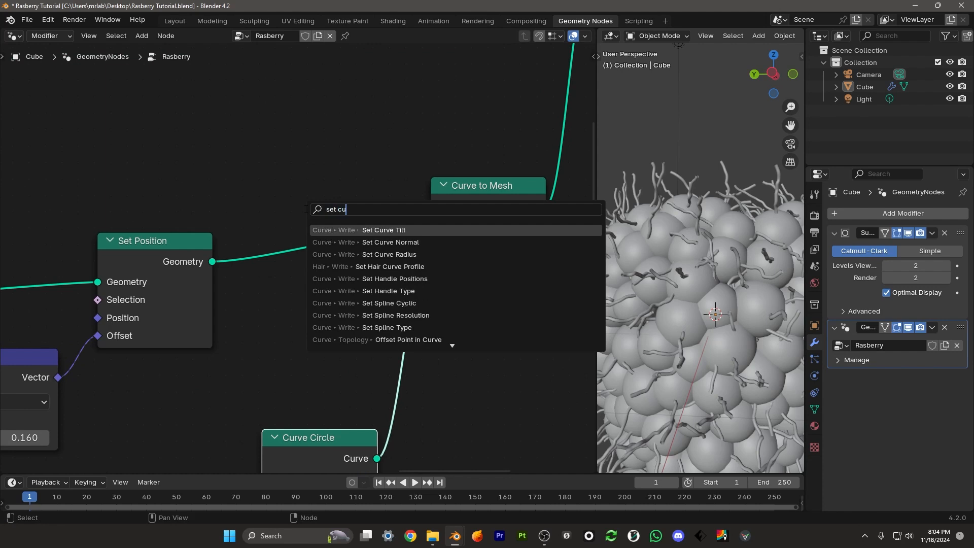
text(rve rad)
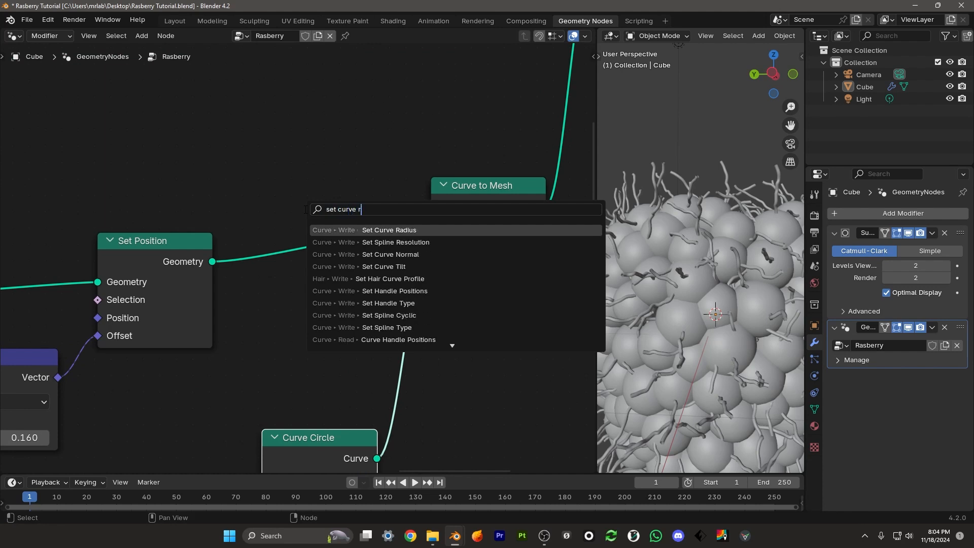
click(385, 228)
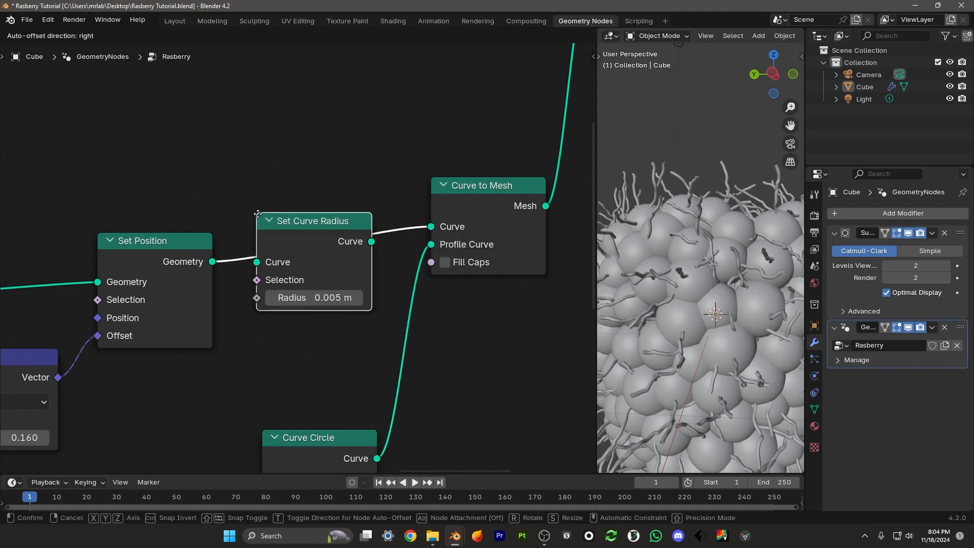
click(266, 213)
drag(497, 187, 499, 187)
- Add a Spline Parameter node with its Factor output driving the Set Curve Radius node's Radius
middle_drag(285, 332, 336, 209)
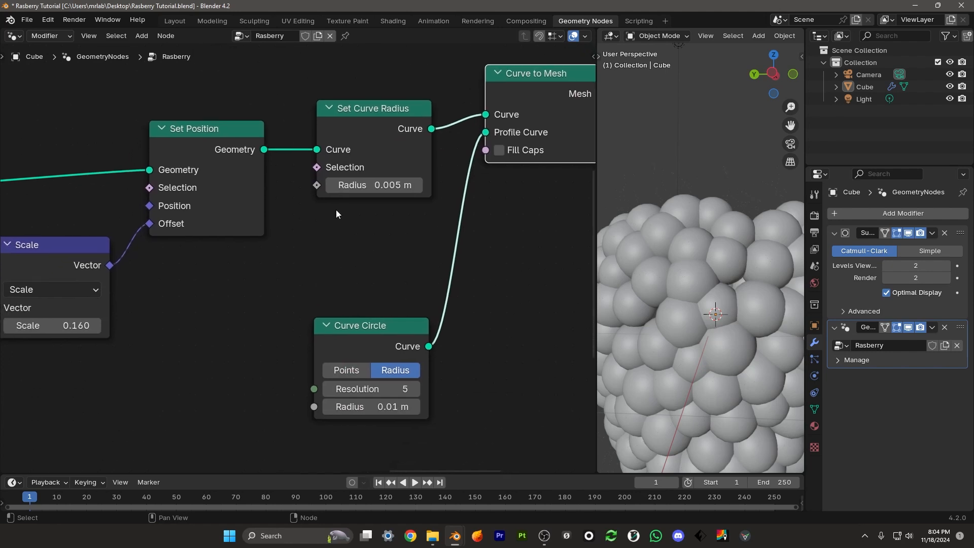
click(316, 185)
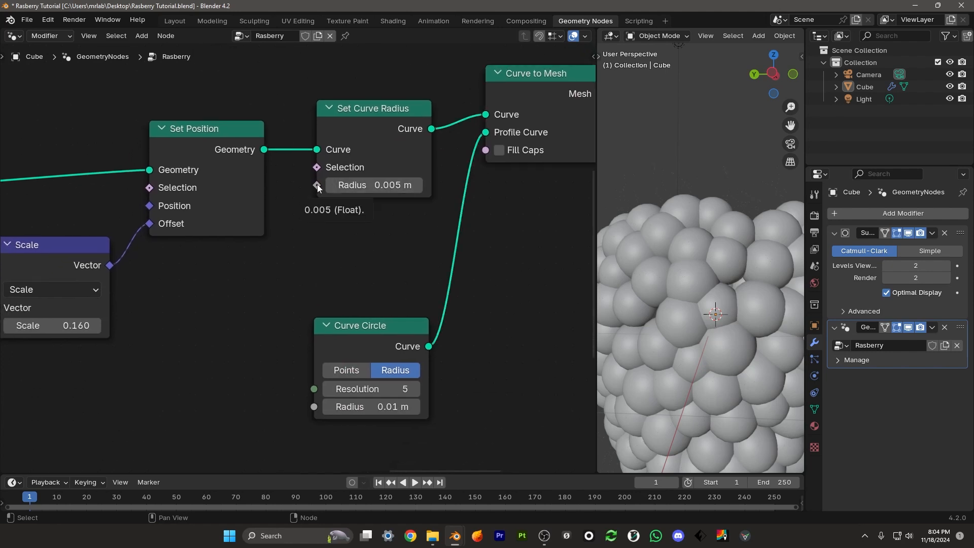
drag(317, 184, 241, 295)
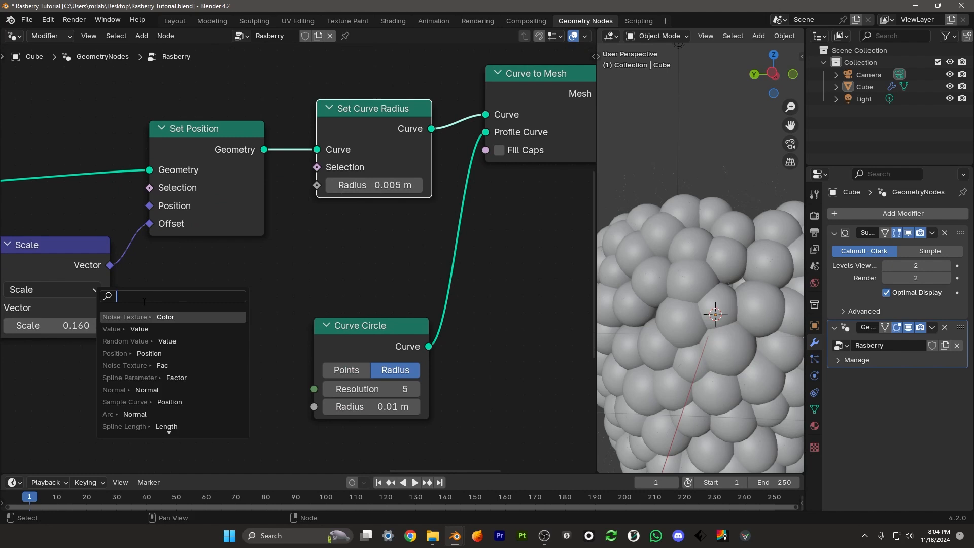
text(spline)
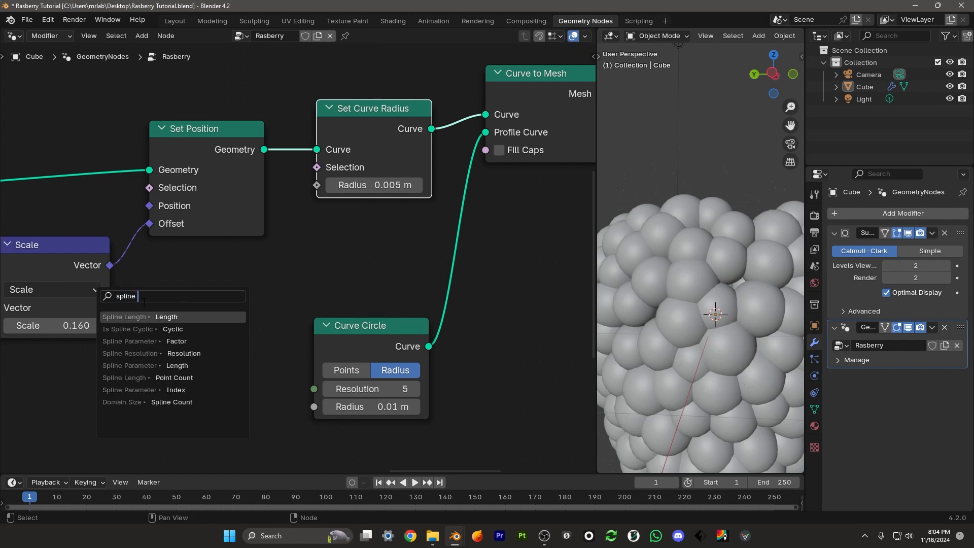
text( per)
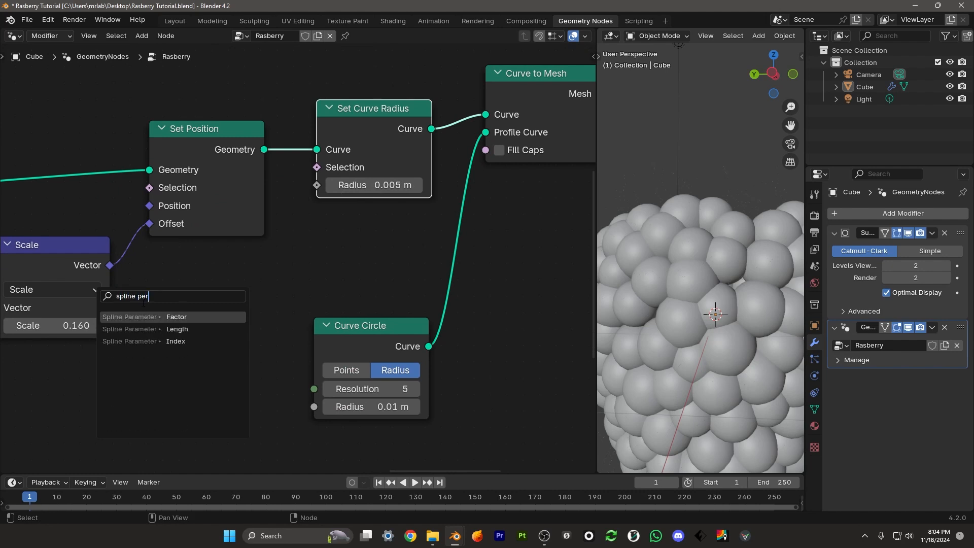
click(162, 317)
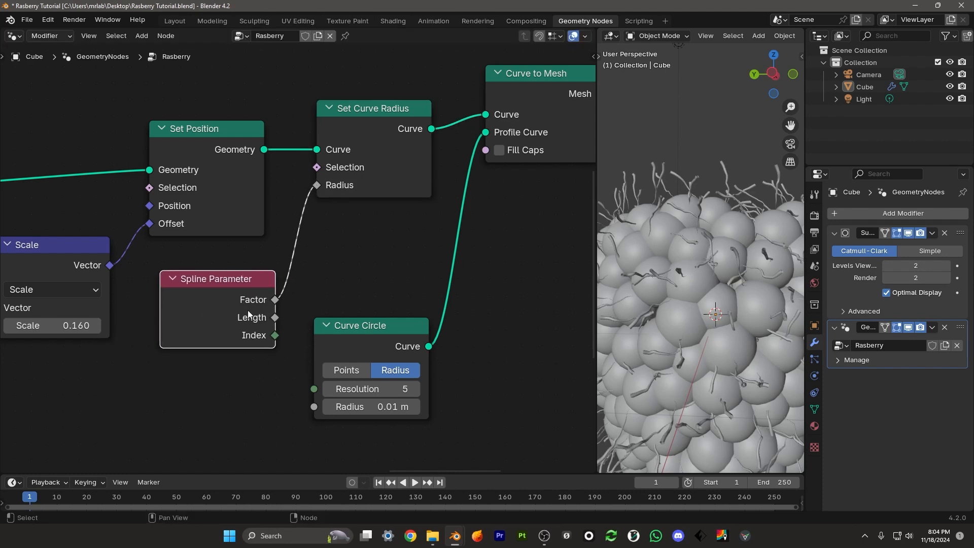
scroll(304, 261, up, 1)
key(shift+a)
click(318, 242)
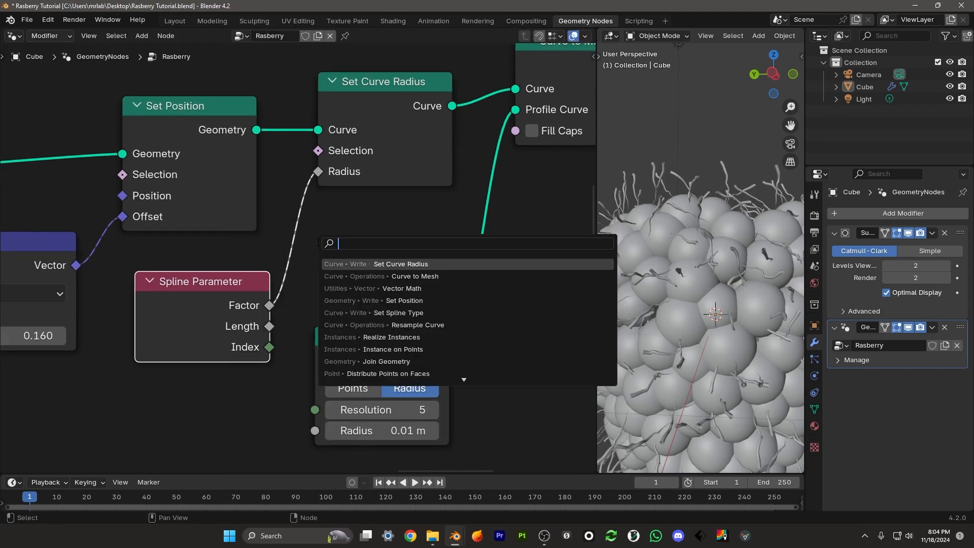
text(color)
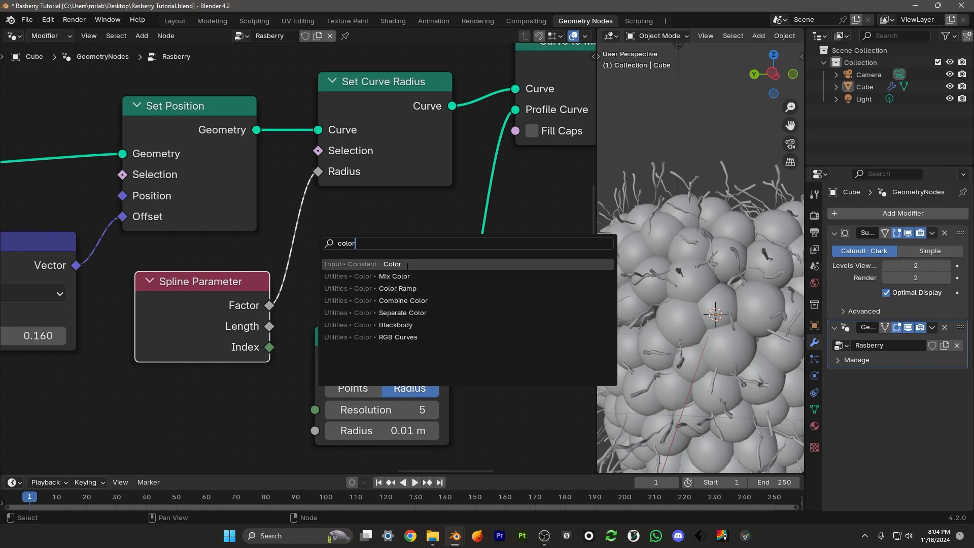
click(394, 276)
- Insert a Color Ramp node between the Spline Parameter's Factor and the Radius input, and place Spline Parameter beside it
click(352, 212)
text(color)
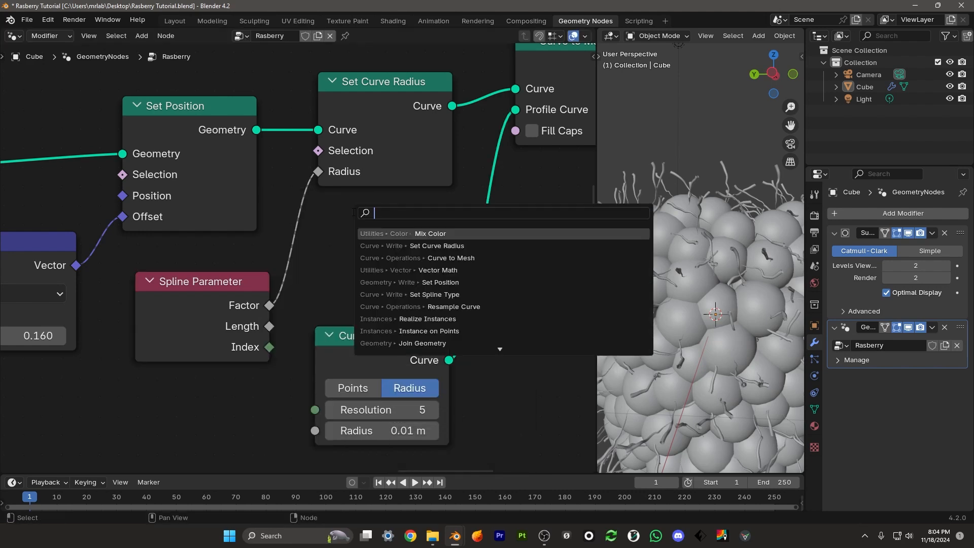
text( ram)
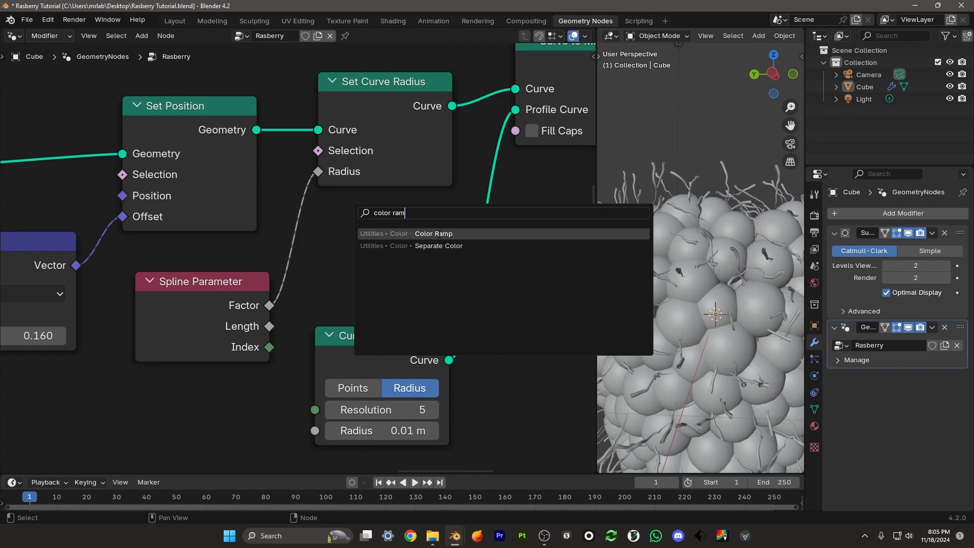
key(Return)
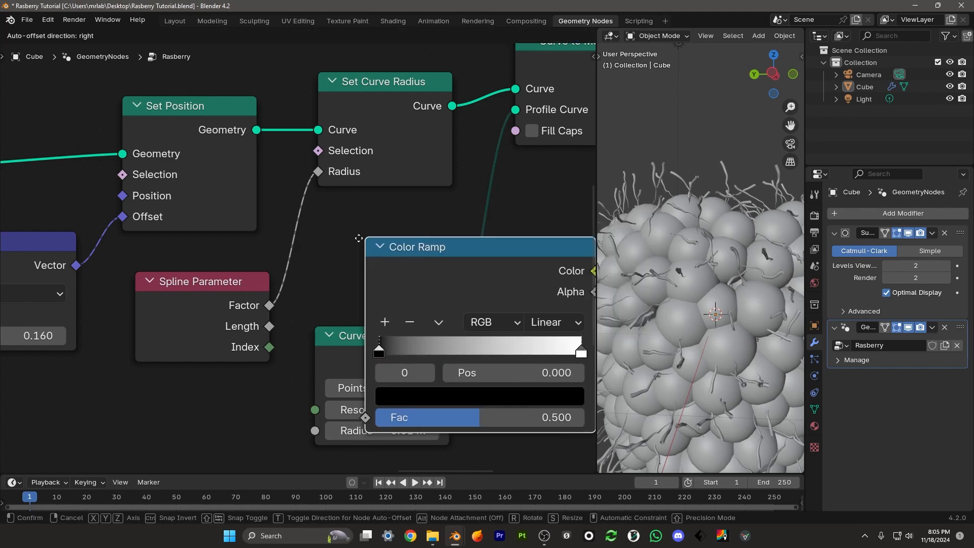
click(175, 200)
scroll(145, 266, down, 5)
middle_drag(128, 309, 218, 256)
drag(268, 234, 261, 247)
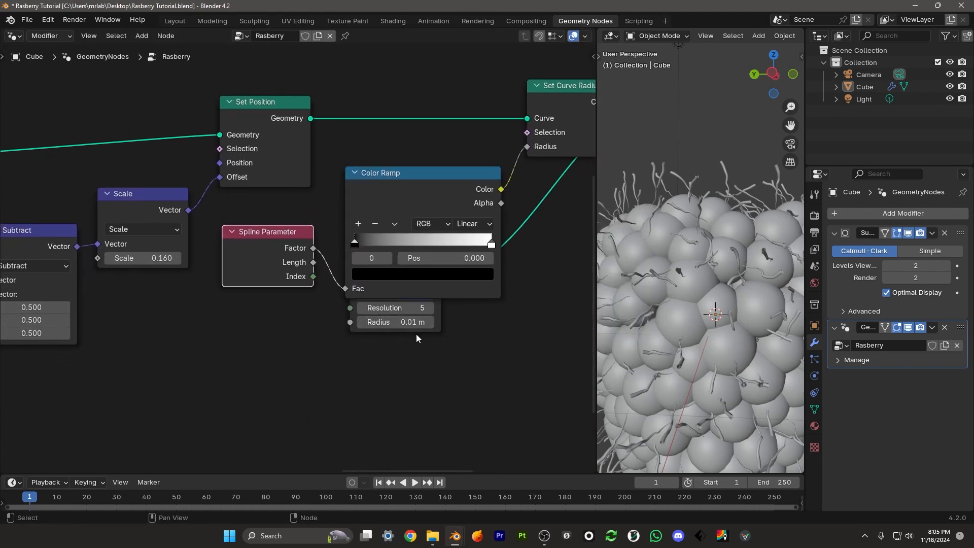
- Move the Curve Circle node out from under the Color Ramp to a free spot below Set Curve Radius
middle_drag(416, 334, 242, 367)
drag(265, 351, 458, 300)
scroll(229, 340, down, 7)
mouse_move(231, 326)
middle_down()
mouse_move(359, 306)
mouse_move(243, 311)
middle_up()
scroll(251, 305, up, 2)
- Move the Color Ramp's black stop to position 0.027 and brighten its color to near white, thickening the hair roots
scroll(298, 259, up, 6)
middle_drag(140, 255, 164, 288)
scroll(164, 288, up, 1)
scroll(703, 211, up, 5)
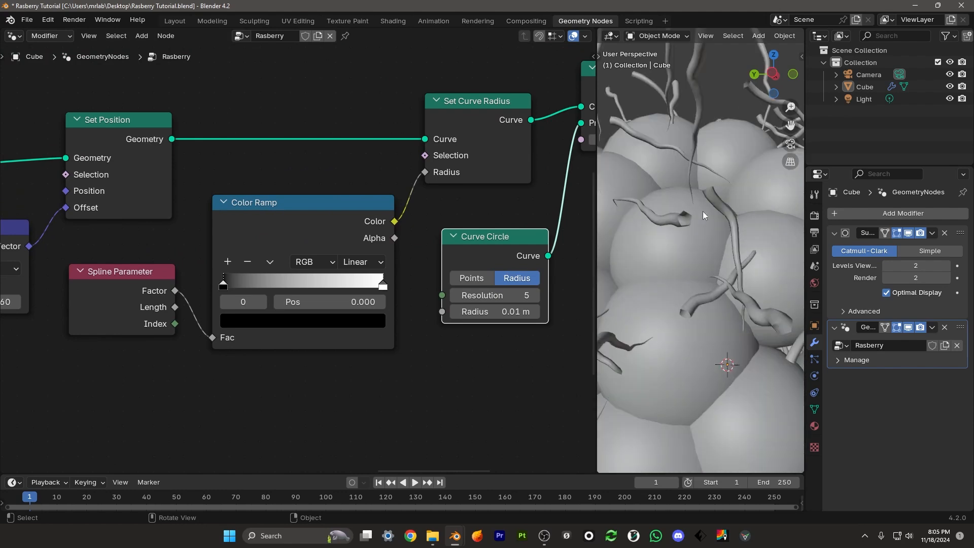
drag(226, 284, 230, 285)
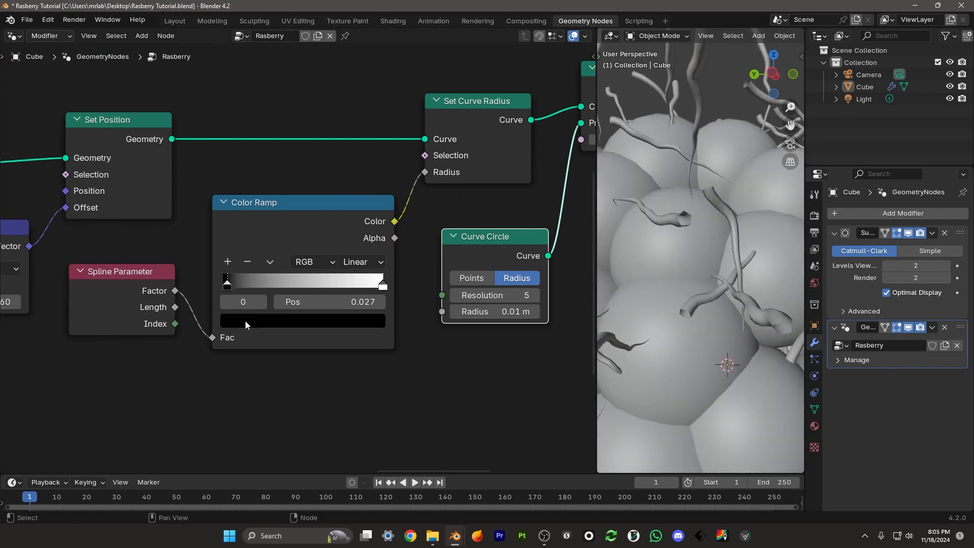
click(245, 321)
drag(373, 165, 373, 82)
scroll(639, 241, down, 5)
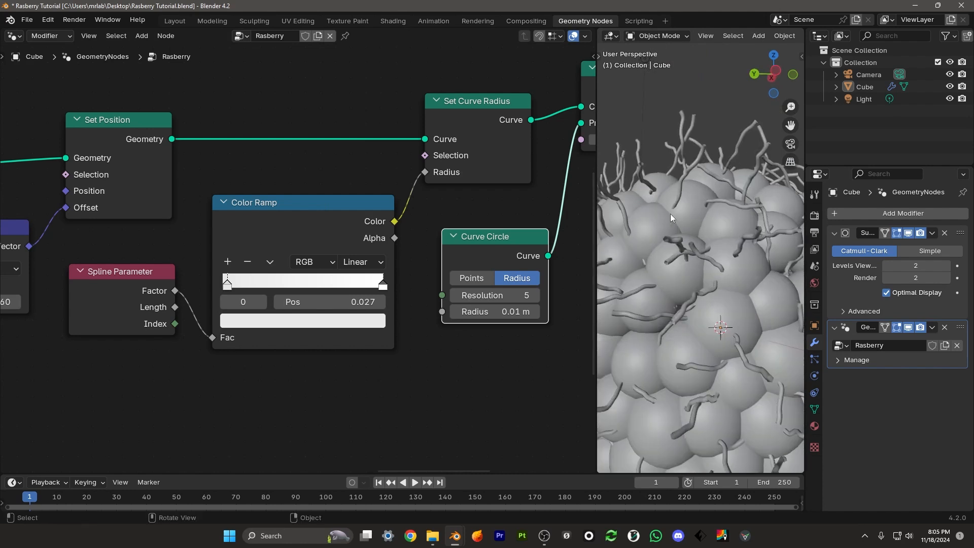
- Move the Color Ramp's white stop to position 0.802 and darken its color to light grey to thin the hair tips
scroll(342, 310, up, 1)
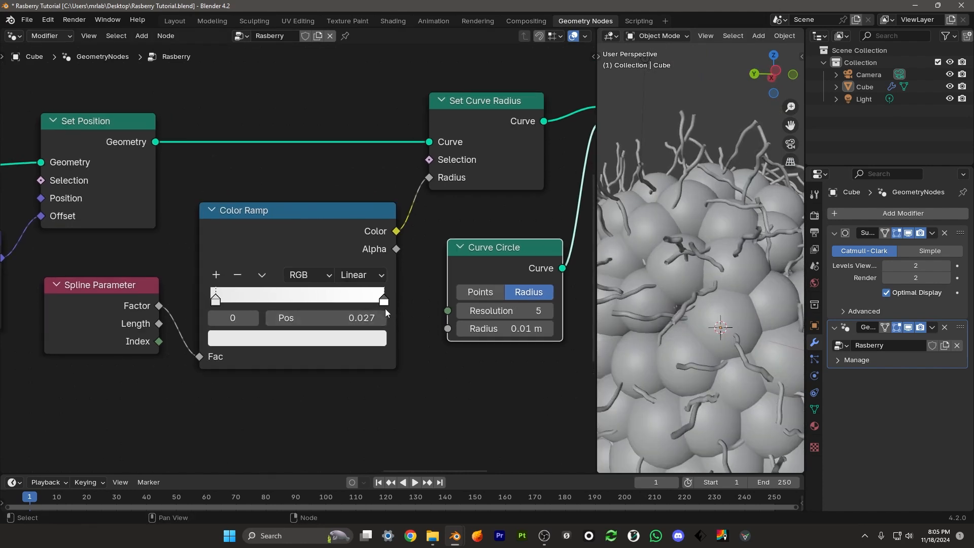
drag(384, 299, 349, 303)
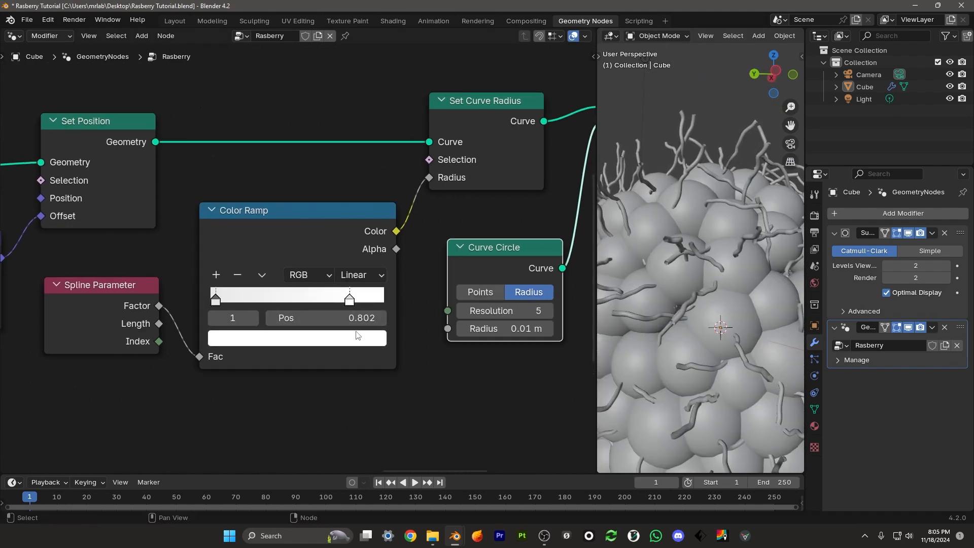
click(358, 335)
drag(373, 86, 373, 109)
scroll(669, 114, up, 3)
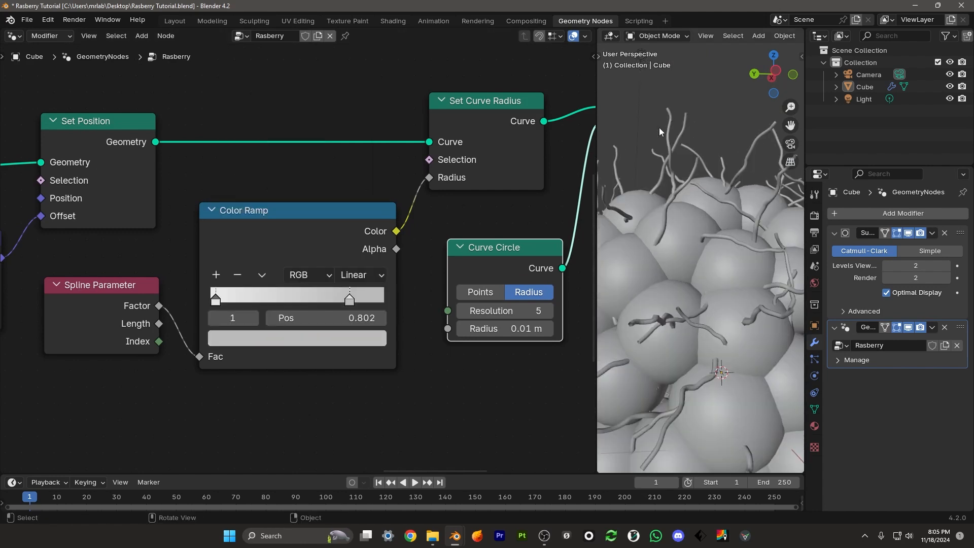
scroll(368, 308, up, 2)
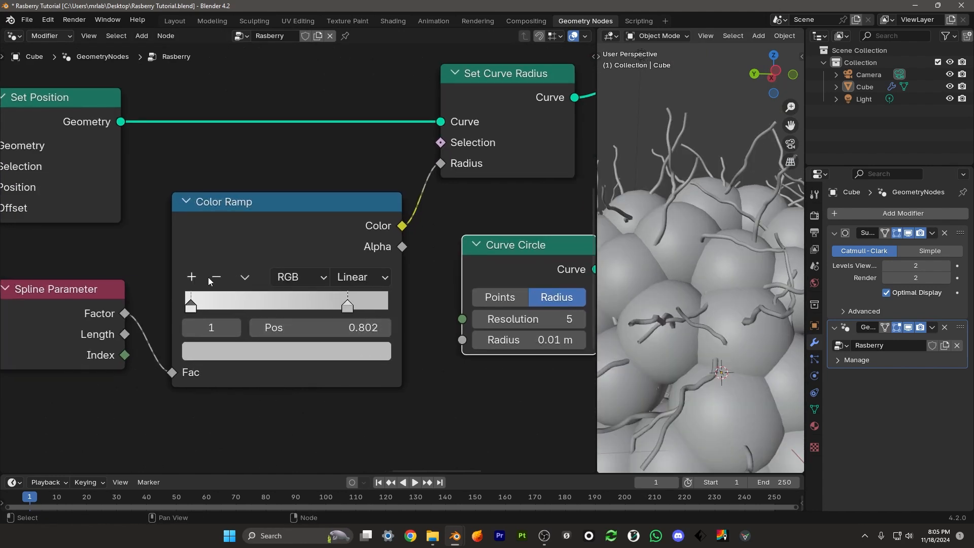
- Add a third stop to the Color Ramp, place it at position 0.937, and brighten its color to pure white
click(192, 277)
drag(275, 310, 381, 313)
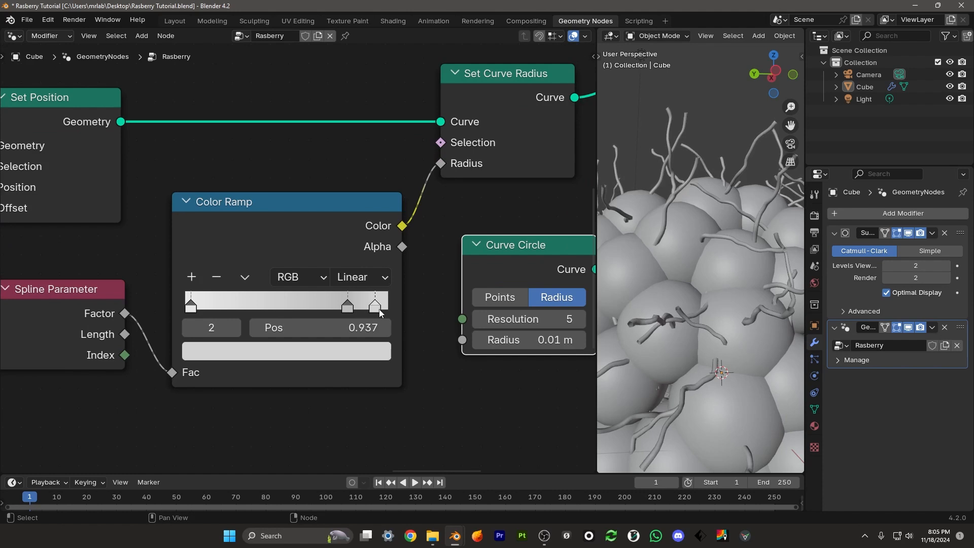
click(370, 350)
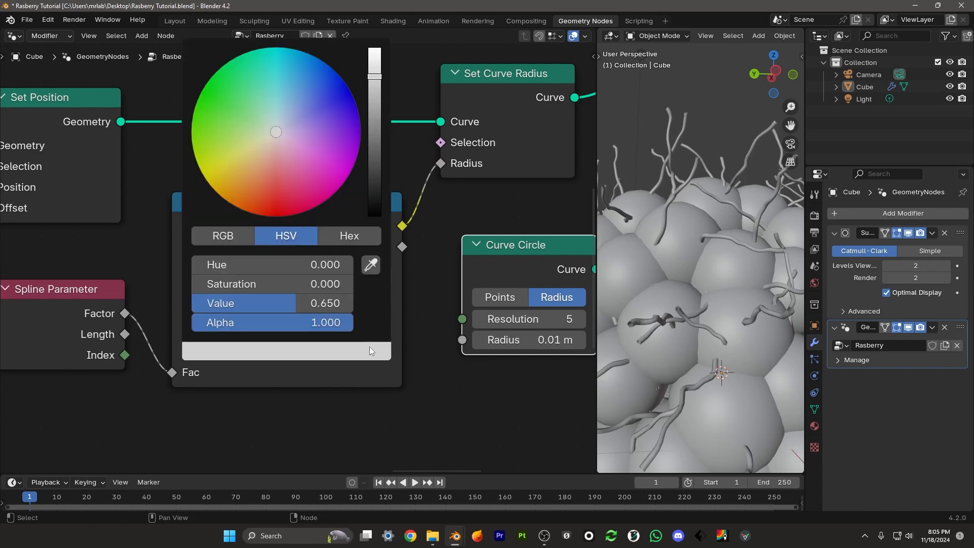
drag(373, 76, 374, 57)
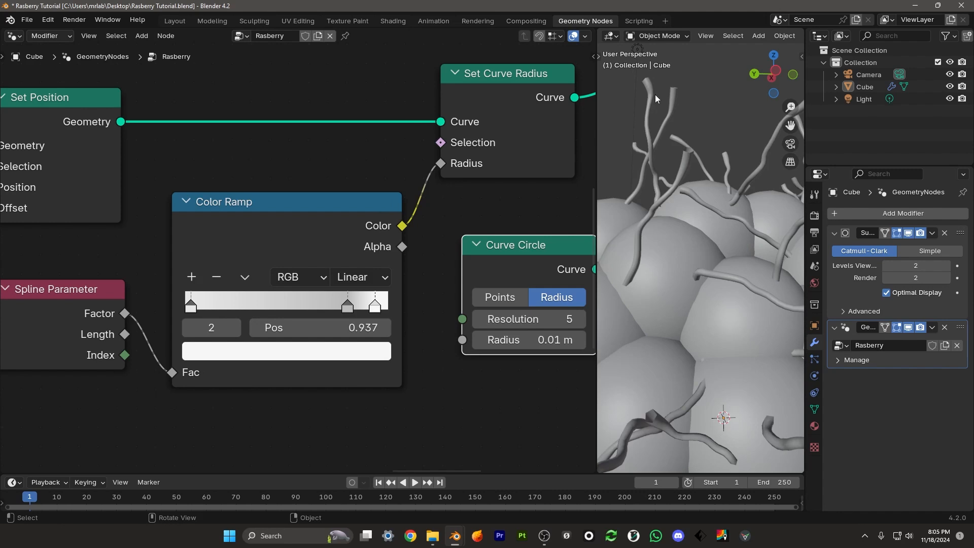
middle_drag(419, 297, 434, 322)
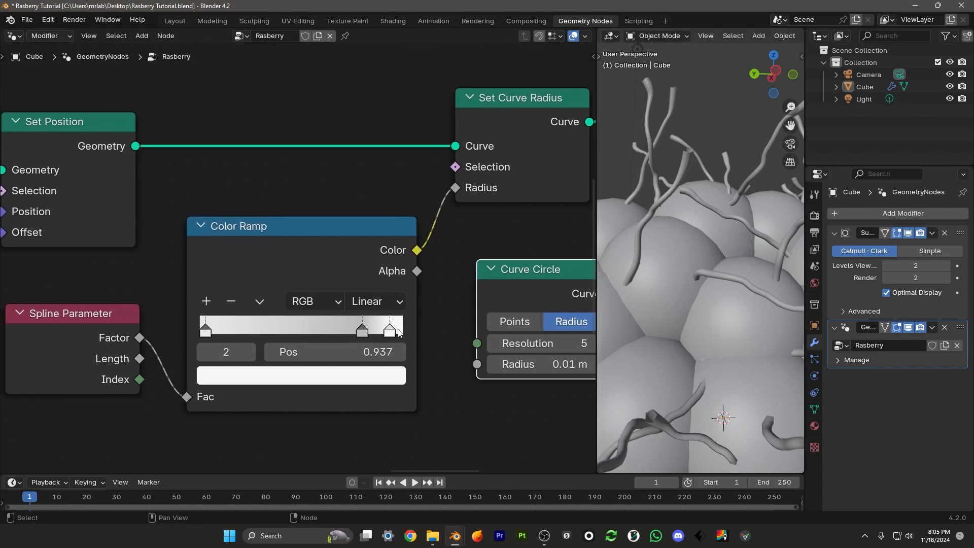
click(399, 384)
drag(389, 76, 390, 66)
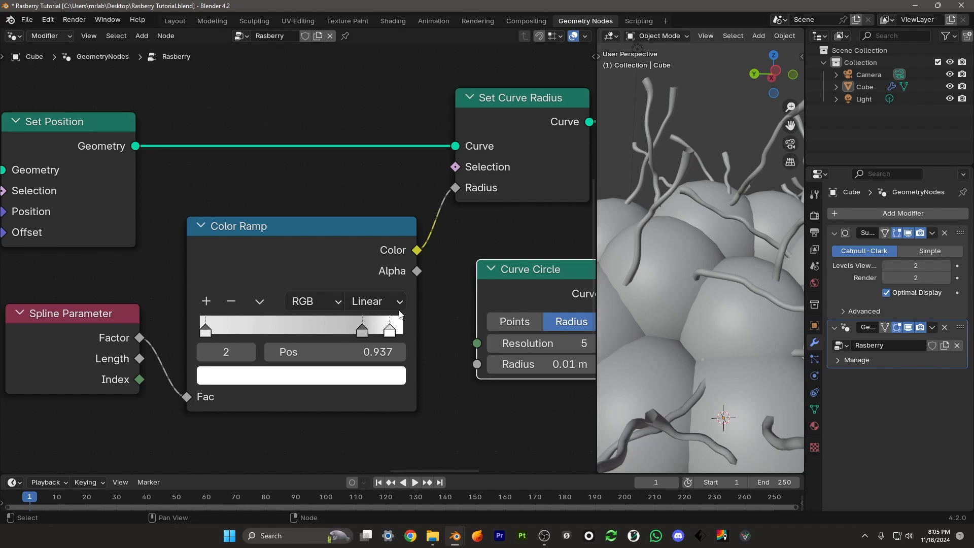
- Move the Color Ramp's grey middle stop to position 0.885 and its first stop to position 0.069
drag(362, 336, 382, 337)
drag(220, 336, 233, 336)
scroll(693, 263, down, 6)
scroll(699, 275, up, 5)
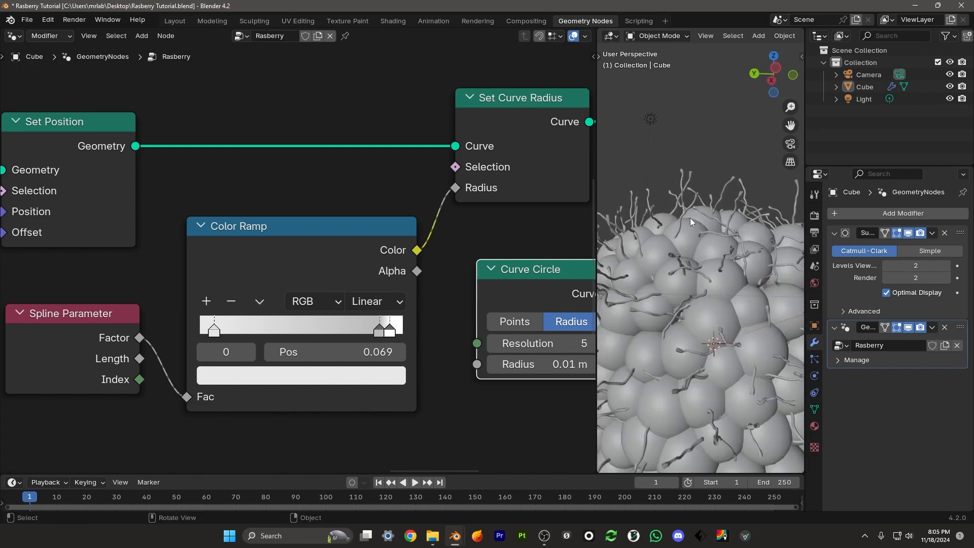
scroll(678, 226, up, 2)
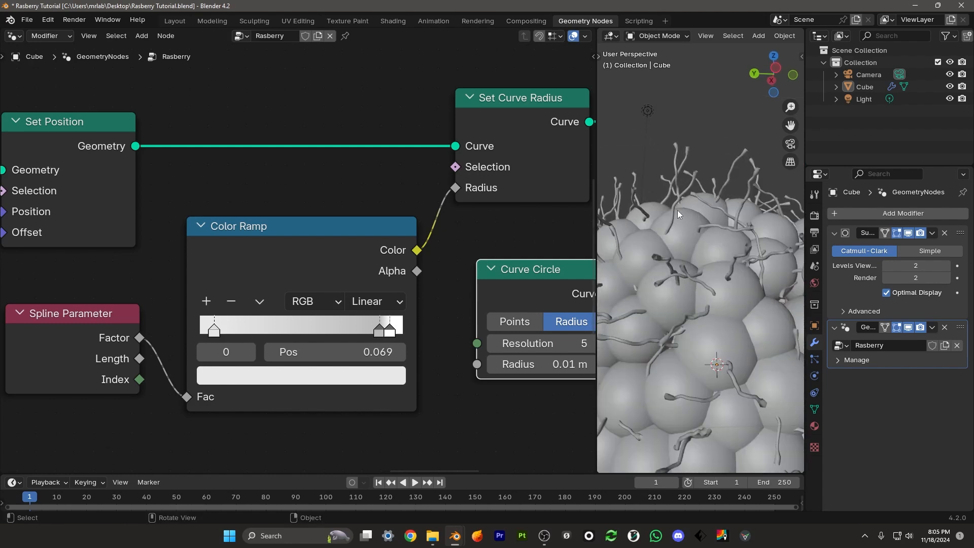
scroll(318, 348, up, 2)
- Move the Color Ramp's first stop to position 0.073 and darken its color to mid grey
drag(297, 349, 299, 349)
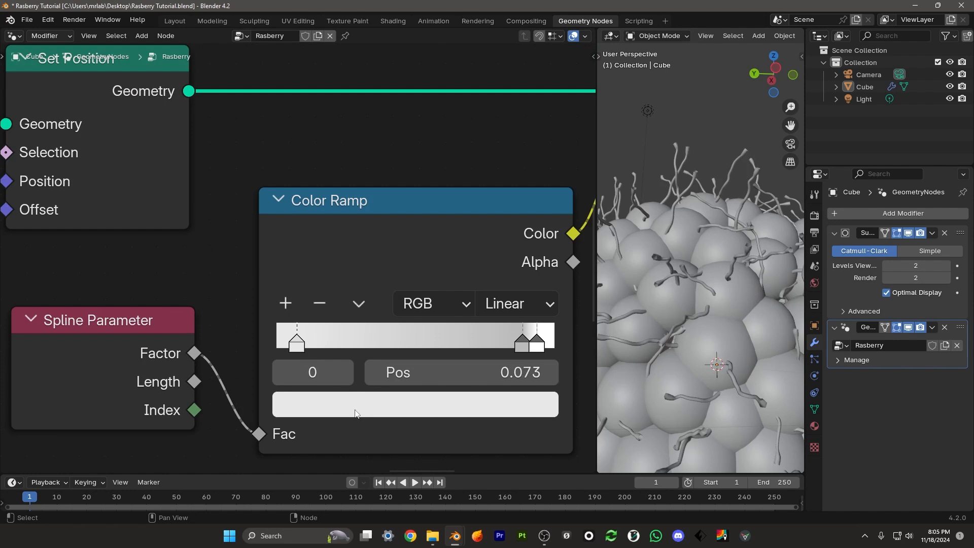
click(352, 406)
drag(463, 379, 361, 379)
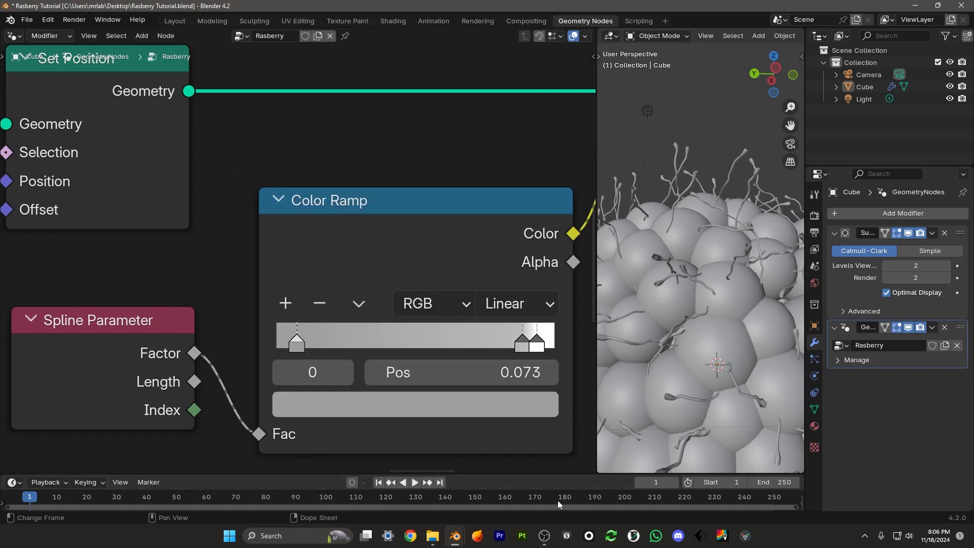
- Darken the Color Ramp's middle stop at position 0.885 to a color value of 0.187
middle_drag(544, 369, 430, 345)
click(430, 343)
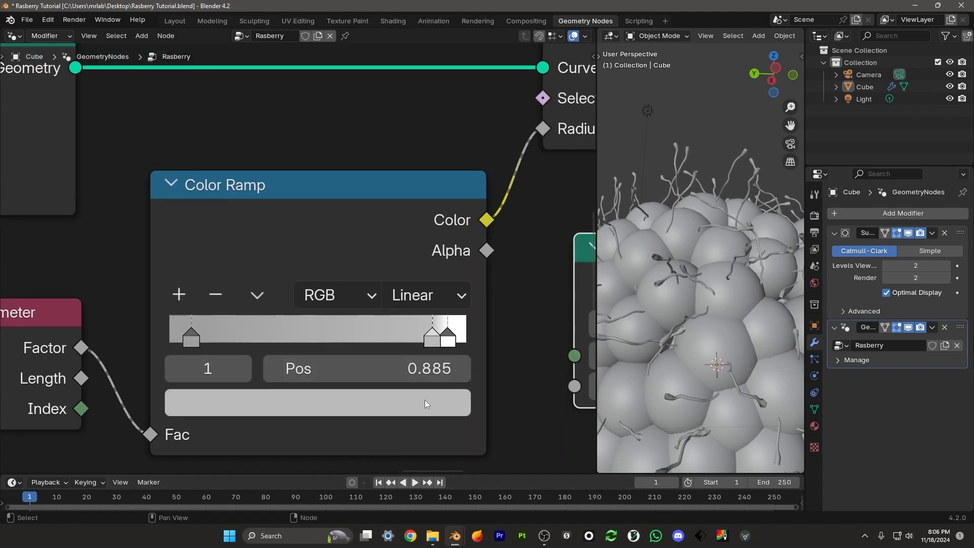
click(425, 399)
drag(444, 94, 446, 162)
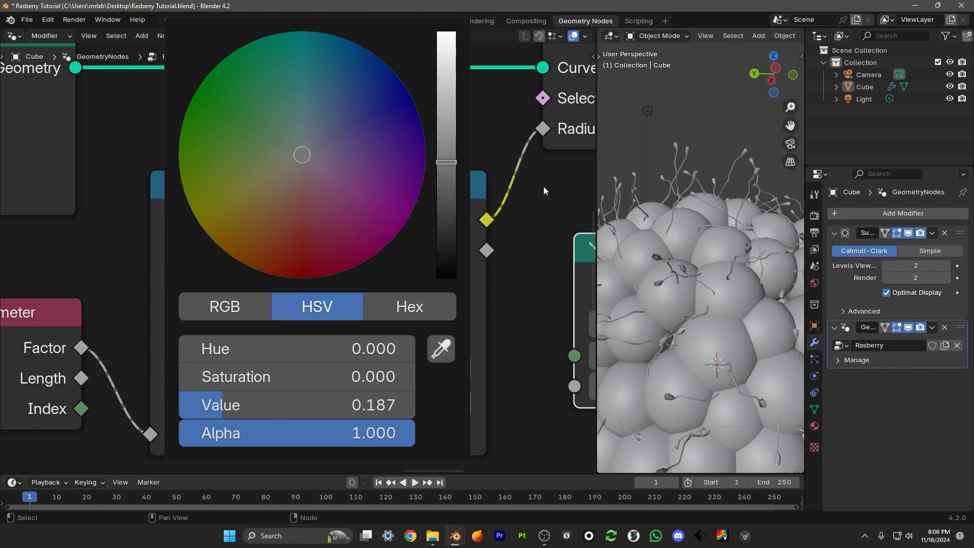
- Examine the hair thickness and bulbed tips over the whole raspberry from several angles
scroll(702, 325, down, 6)
mouse_move(703, 330)
middle_down()
mouse_move(699, 266)
mouse_move(704, 323)
middle_up()
scroll(704, 324, up, 4)
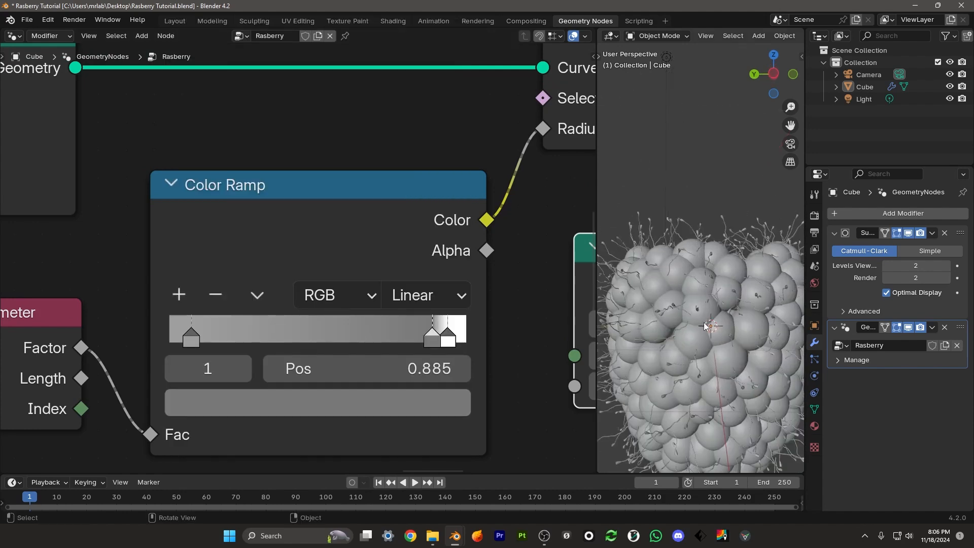
scroll(705, 326, up, 5)
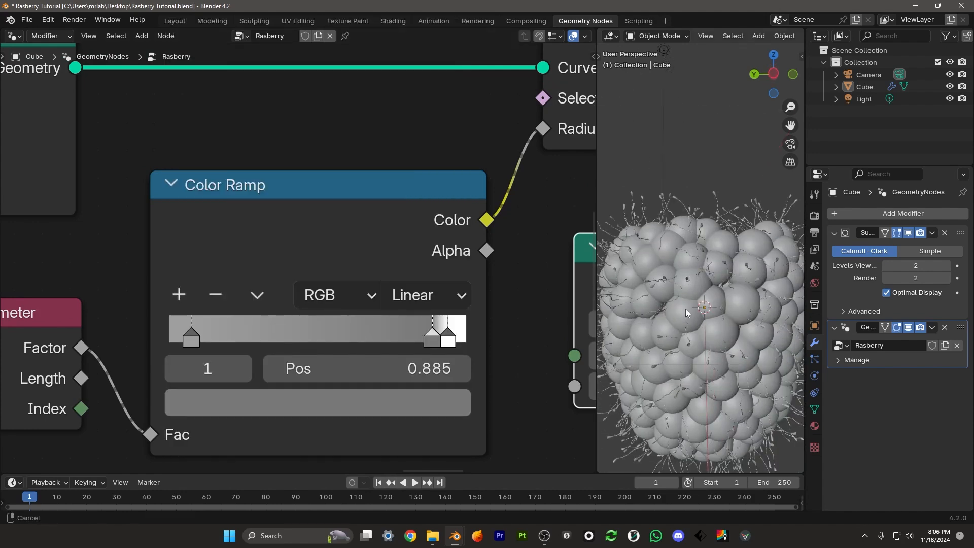
scroll(700, 165, down, 3)
scroll(696, 235, up, 2)
middle_drag(695, 235, 712, 239)
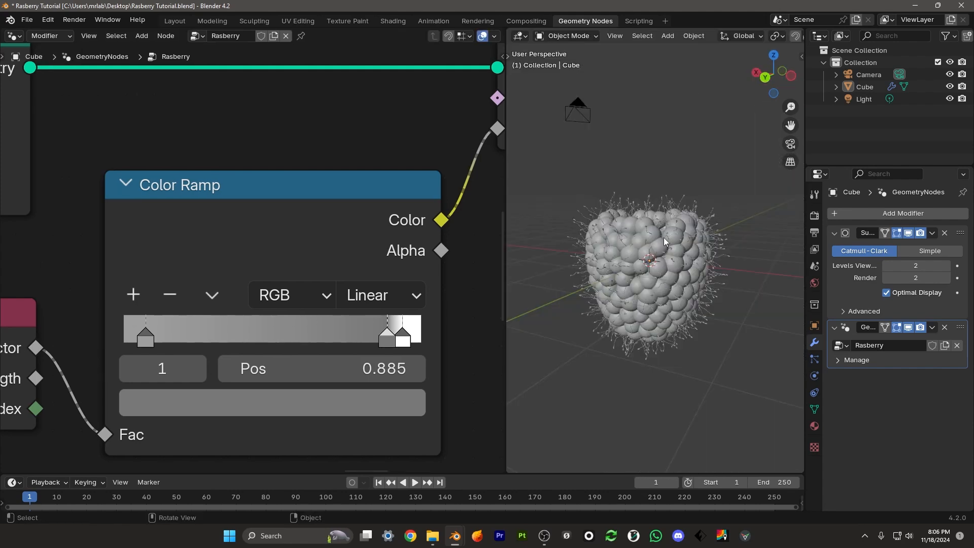
middle_drag(665, 242, 642, 232)
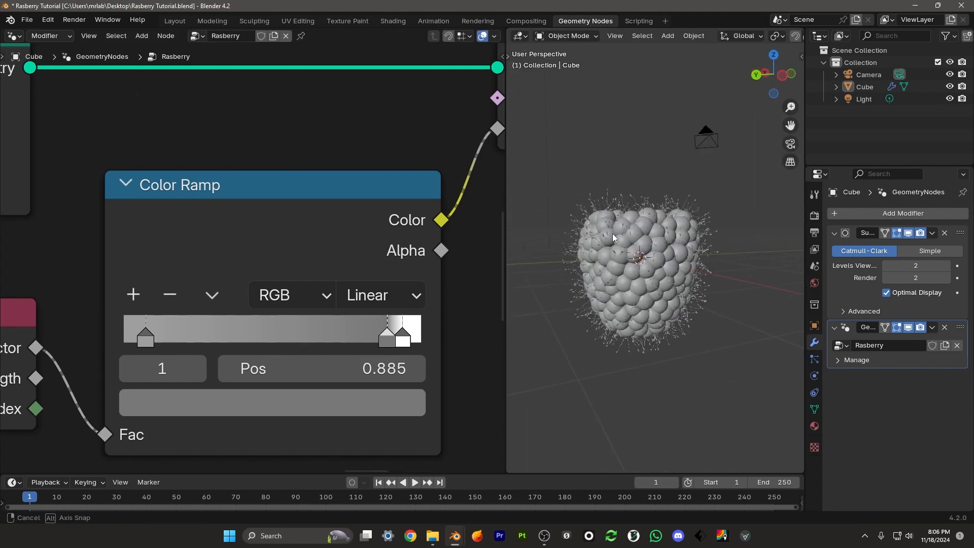
- Rename the raspberry object's existing material to Berry
click(815, 426)
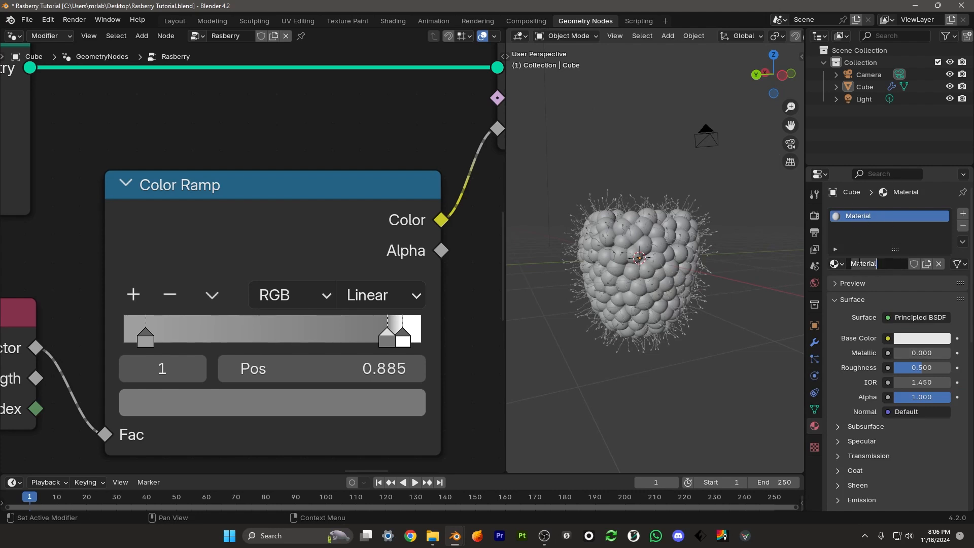
text(Berry)
key(Return)
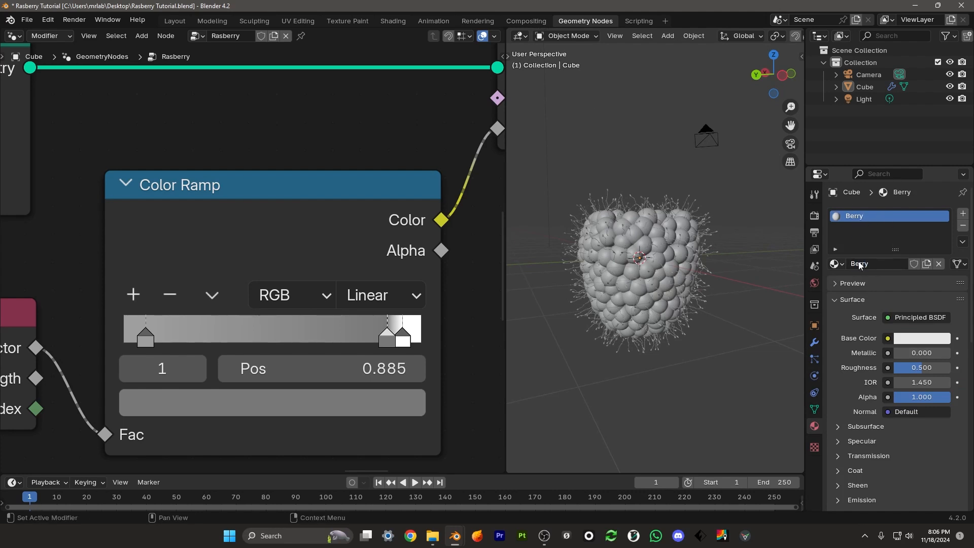
- Add a second material slot to the object with a new material named Hairs
click(964, 214)
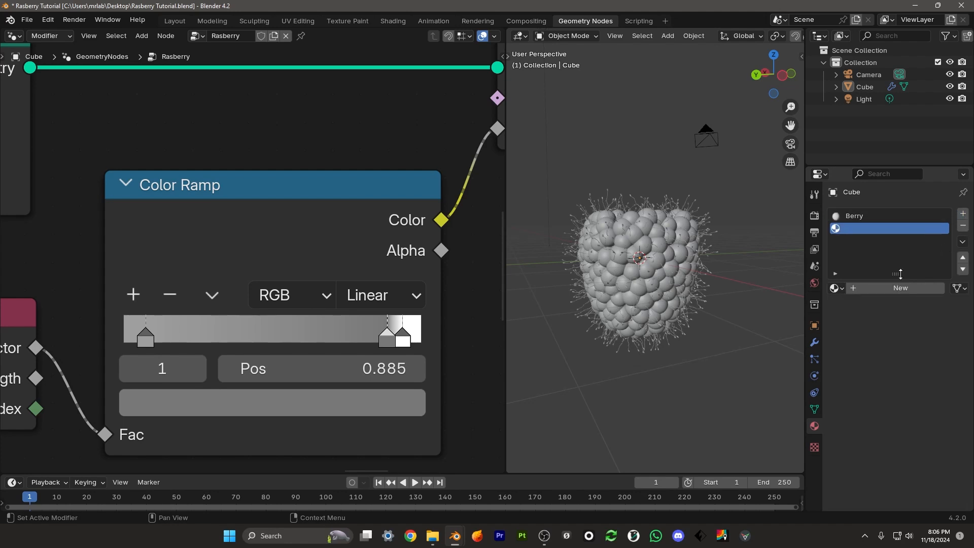
click(877, 288)
double_click(881, 287)
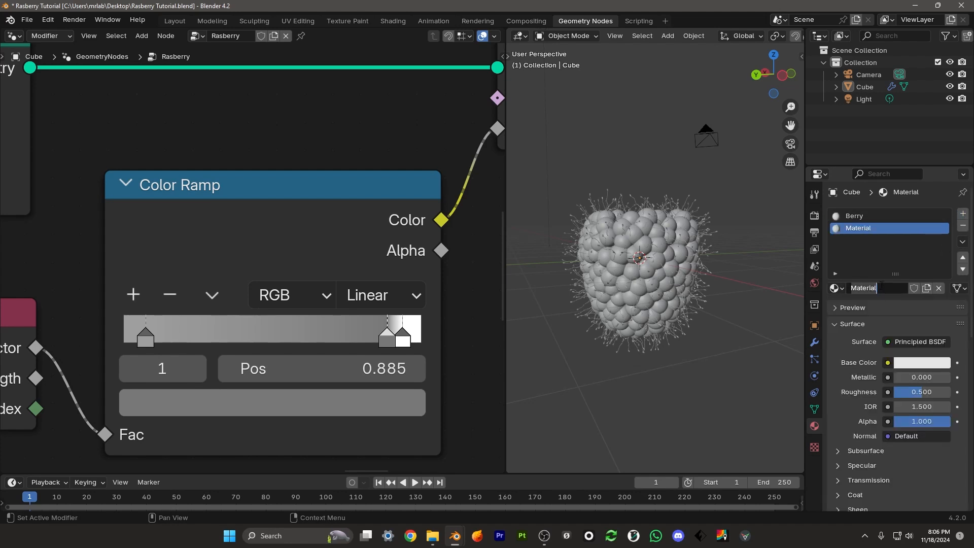
text(Hairs)
key(Return)
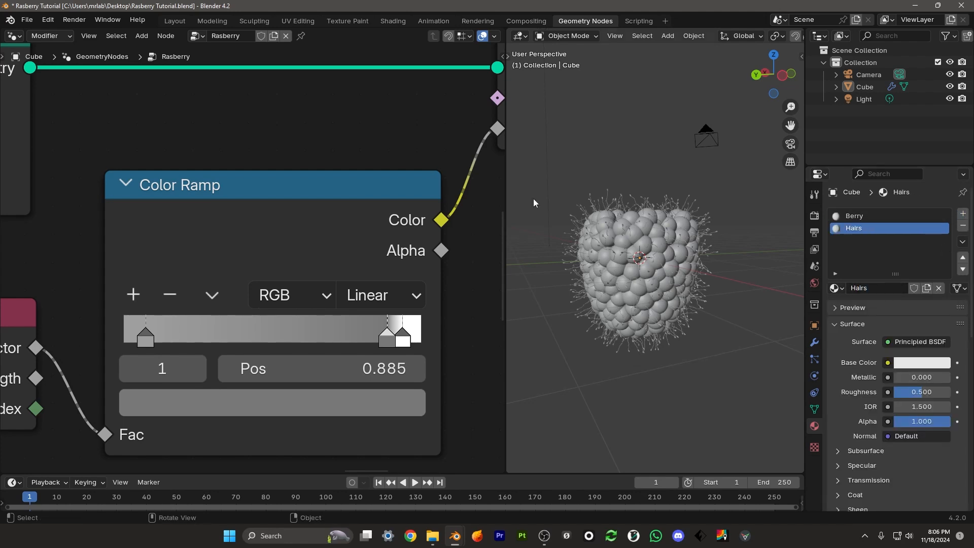
- Extend the blue Hairs frame to include the remaining hair nodes, from Realize Instances through Curve to Mesh
scroll(219, 254, down, 7)
middle_drag(187, 243, 320, 297)
scroll(275, 272, down, 3)
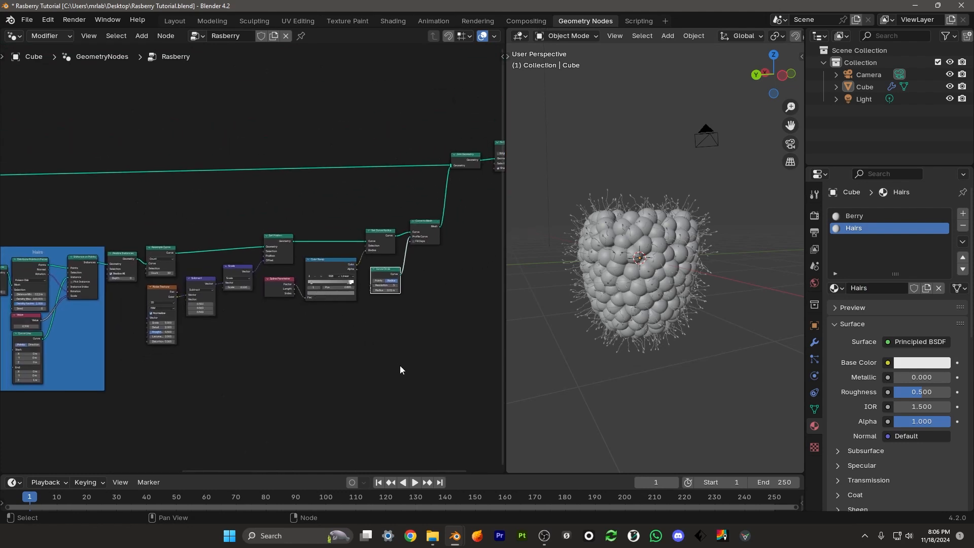
drag(453, 371, 123, 210)
middle_drag(150, 286, 319, 254)
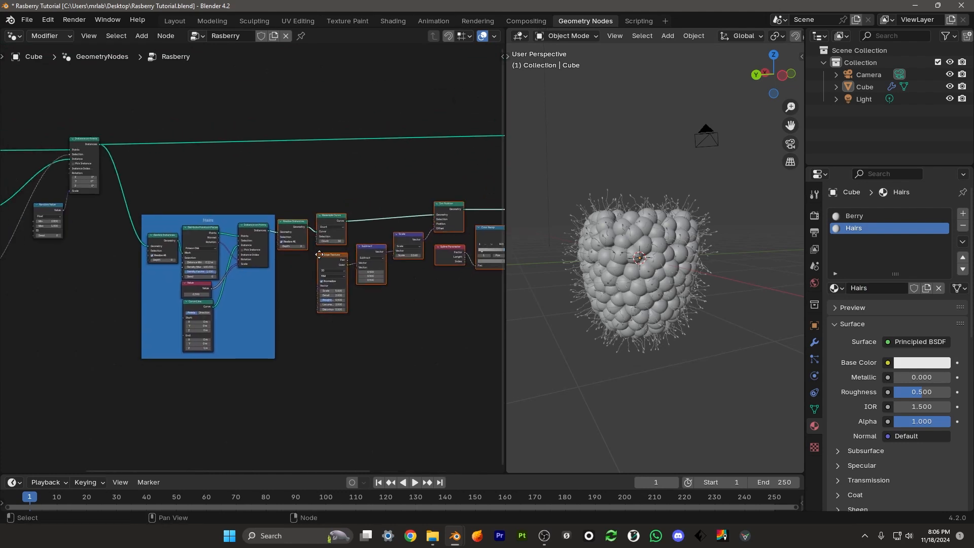
scroll(184, 229, up, 8)
mouse_move(382, 216)
mouse_down()
mouse_move(196, 200)
mouse_move(257, 221)
mouse_move(383, 226)
mouse_up()
scroll(292, 221, down, 5)
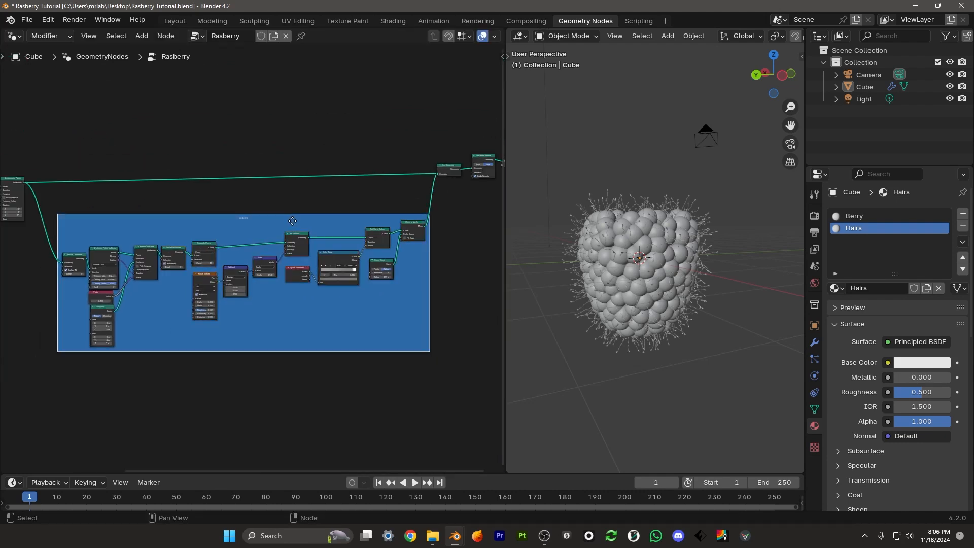
drag(292, 220, 294, 219)
scroll(355, 228, up, 3)
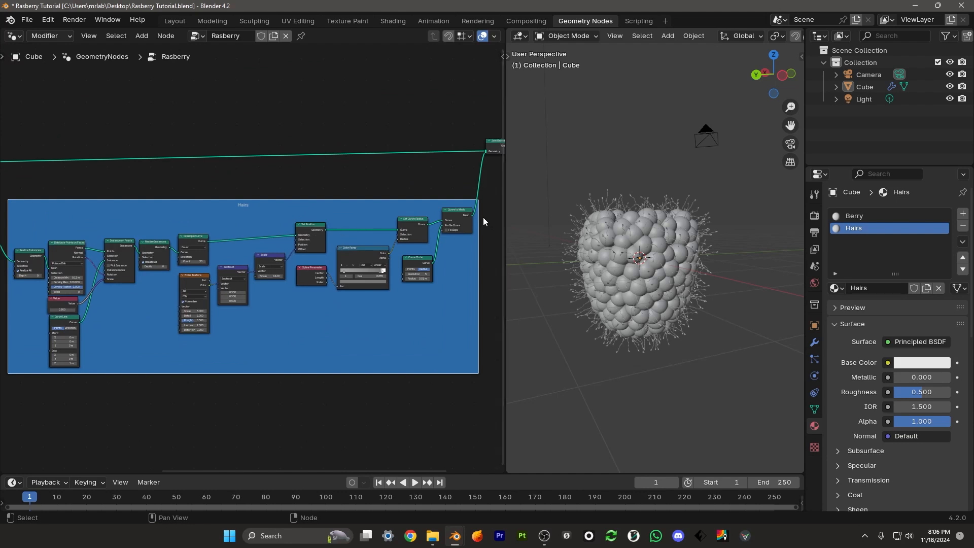
- Widen the node editor and shift the Join Geometry, Set Shade Smooth and Group Output nodes away from the Hairs frame
drag(505, 216, 672, 218)
middle_drag(539, 188, 325, 223)
scroll(325, 222, up, 4)
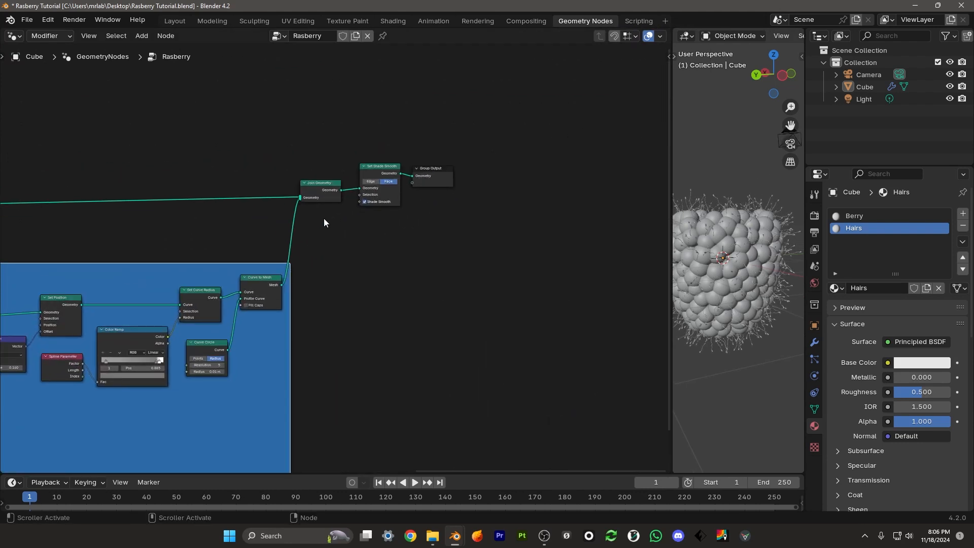
scroll(340, 208, up, 4)
drag(567, 262, 234, 140)
key(g)
click(349, 140)
- Move the berry-generating nodes away from the Hairs frame and tuck the Delete top frame closer beneath the Ico Sphere node
scroll(294, 215, down, 7)
middle_drag(50, 271, 477, 227)
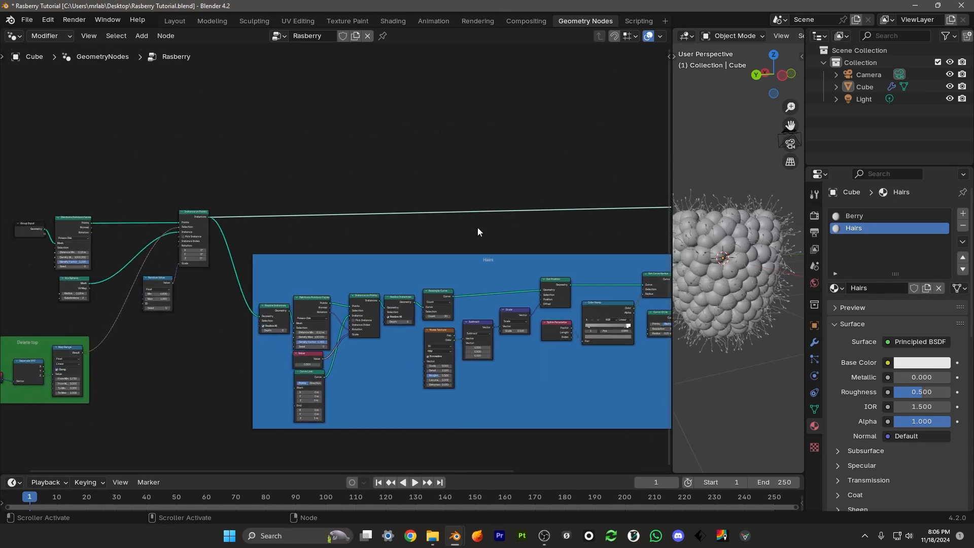
middle_drag(150, 273, 353, 246)
mouse_move(96, 400)
mouse_down()
mouse_move(406, 124)
mouse_move(412, 137)
mouse_up()
scroll(431, 173, up, 3)
key(g)
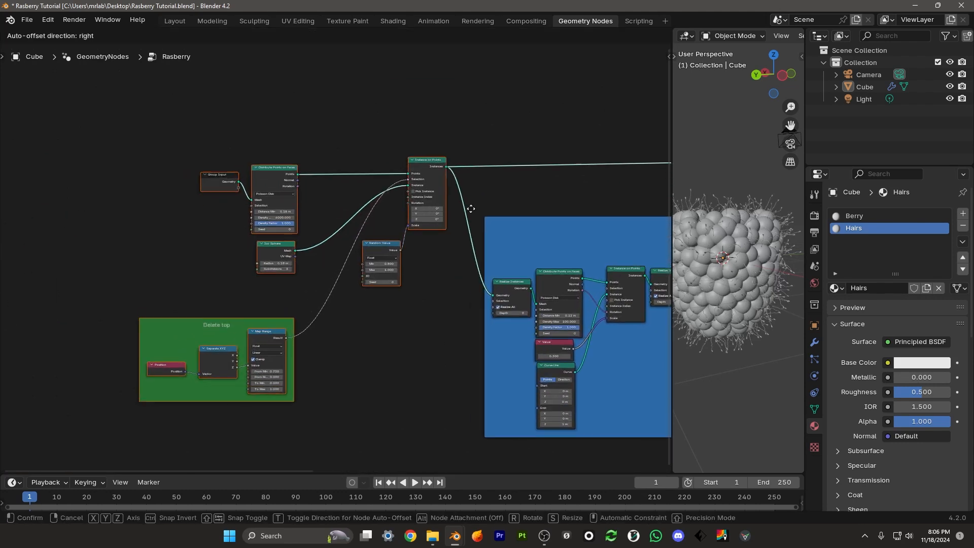
click(451, 184)
drag(174, 310, 250, 264)
- Enclose all berry-generating nodes, including Group Input and the Delete top frame, in a new frame and select it
mouse_move(122, 366)
mouse_down()
mouse_move(422, 100)
mouse_move(426, 109)
mouse_up()
key(ctrl+j)
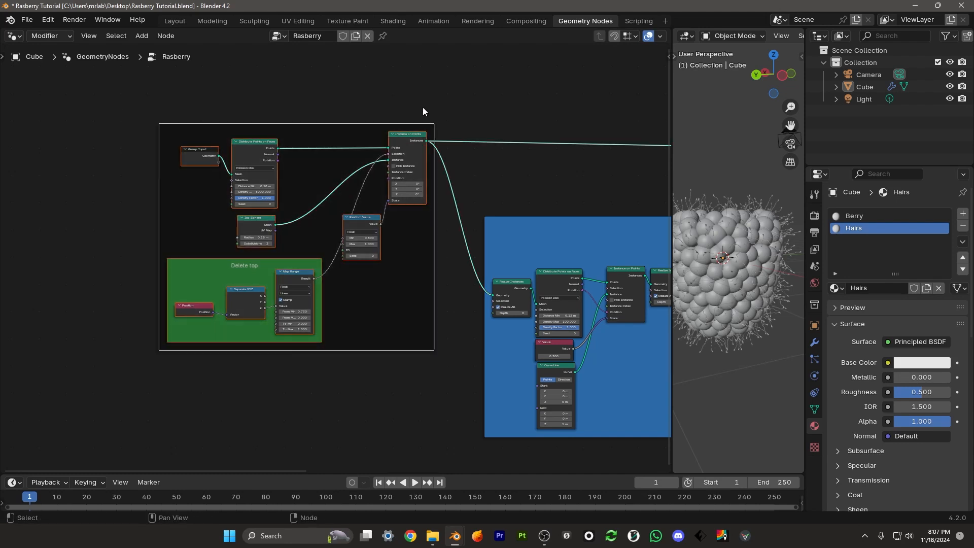
click(367, 119)
click(359, 126)
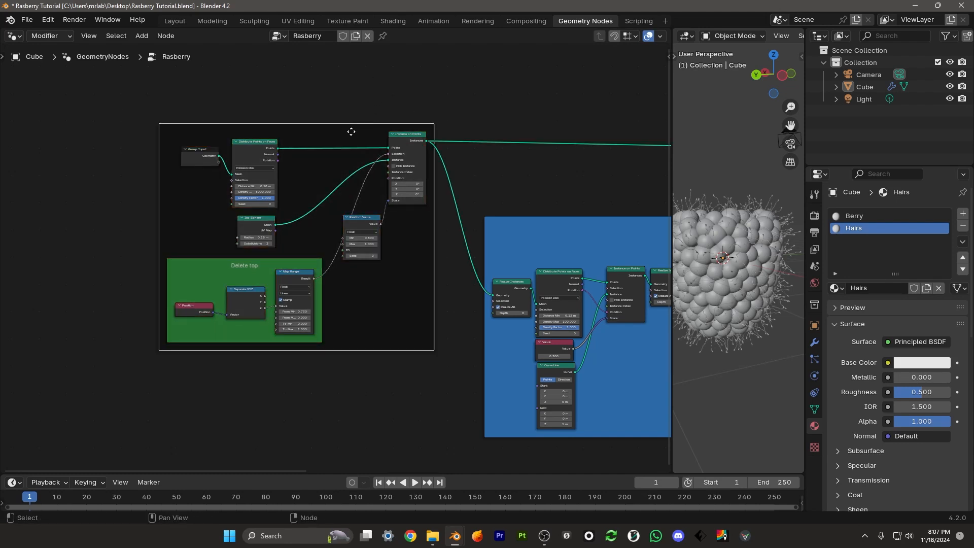
- Enable a custom color on the new frame around the berry nodes and make it orange
key(n)
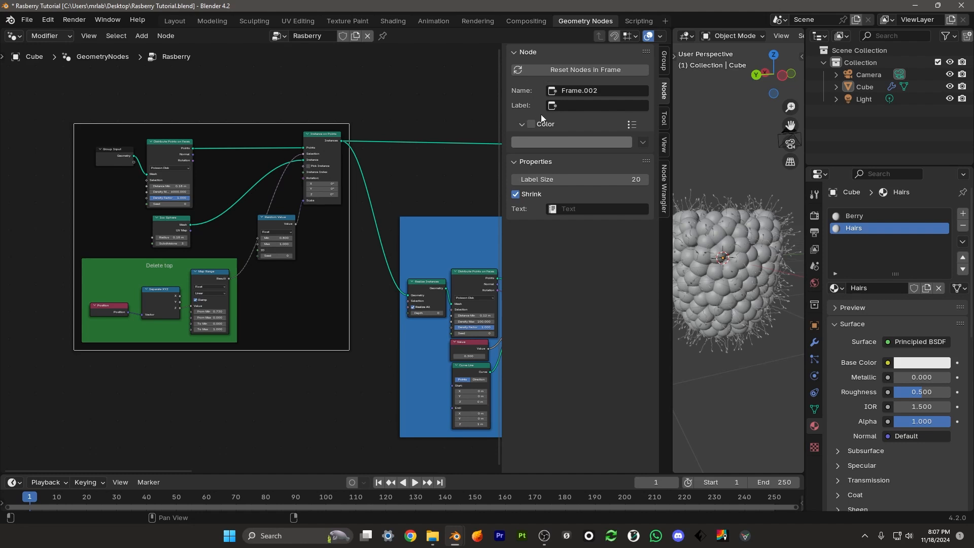
click(530, 125)
click(533, 141)
drag(599, 178, 632, 198)
click(538, 232)
click(549, 249)
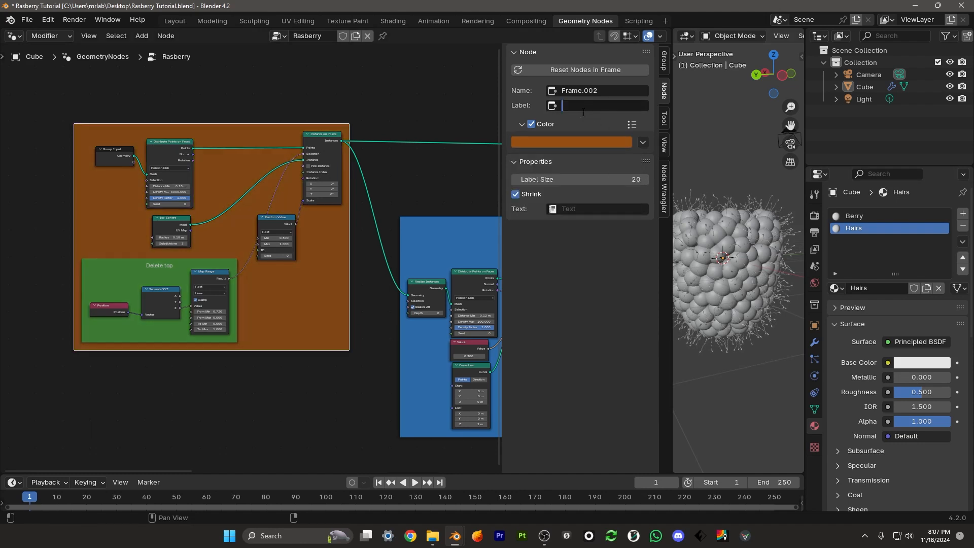
- Label the orange frame Berry and move it next to the Hairs frame
text(Berry)
key(Return)
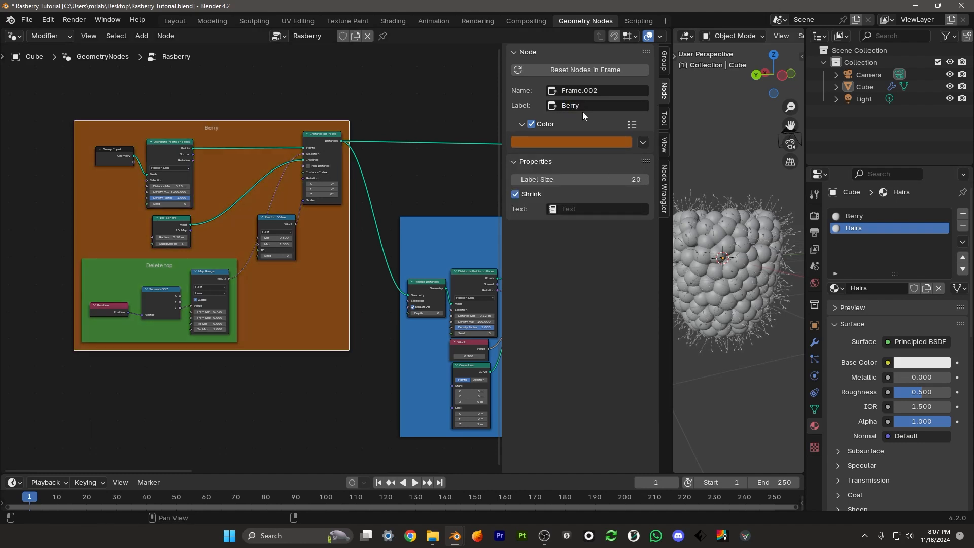
scroll(360, 258, down, 2)
middle_drag(360, 258, 272, 243)
drag(181, 183, 202, 204)
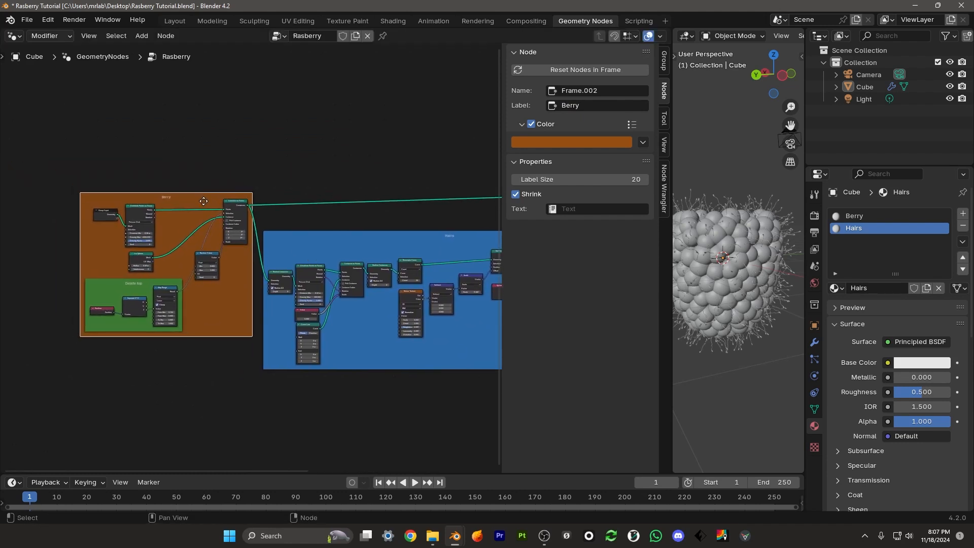
- Reposition Join Geometry and its following nodes so they line up with the output of the Berry frame
middle_drag(495, 260, 294, 261)
scroll(293, 261, up, 2)
middle_drag(460, 205, 270, 229)
scroll(270, 229, up, 5)
drag(454, 268, 291, 140)
key(g)
click(321, 200)
middle_drag(134, 193, 446, 160)
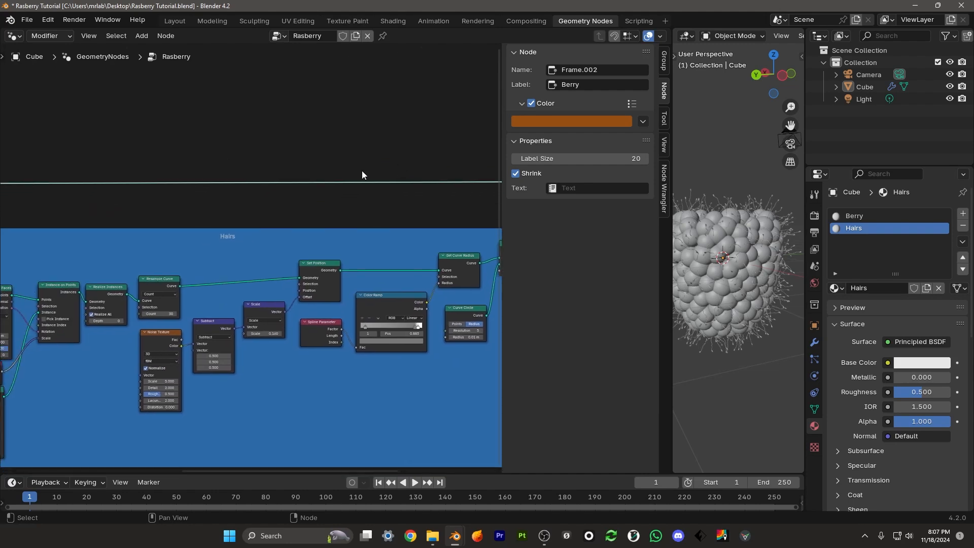
middle_drag(154, 246, 435, 218)
scroll(247, 261, down, 10)
middle_drag(351, 233, 280, 244)
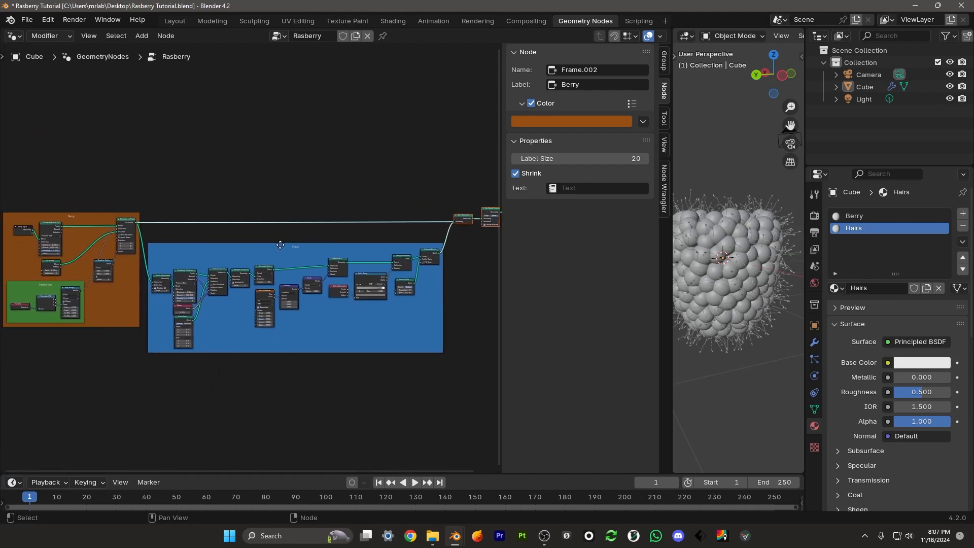
- Move Join Geometry and its following nodes farther from the Hairs frame to make room after Curve to Mesh
key(n)
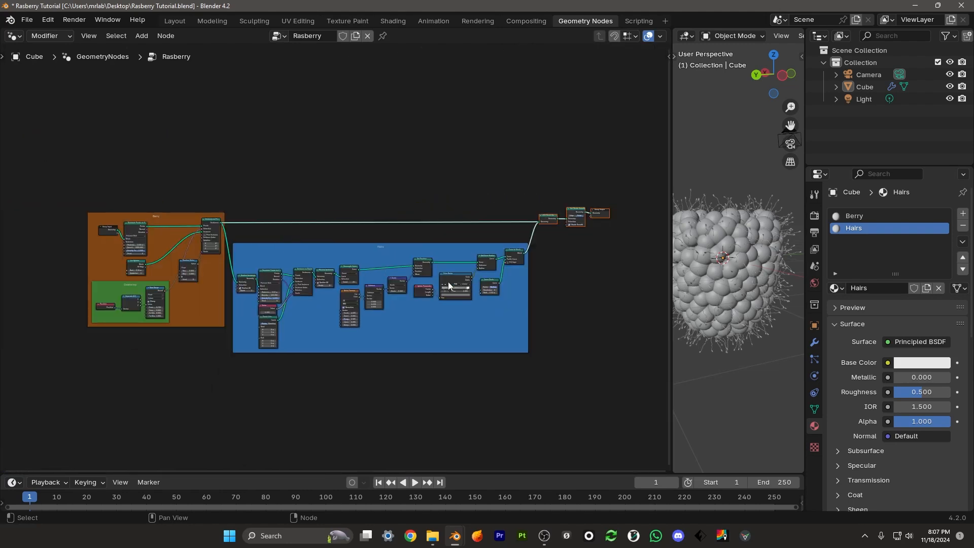
scroll(449, 281, up, 6)
scroll(316, 248, up, 3)
middle_drag(316, 248, 420, 189)
scroll(326, 250, up, 1)
middle_drag(336, 243, 311, 265)
scroll(363, 233, up, 1)
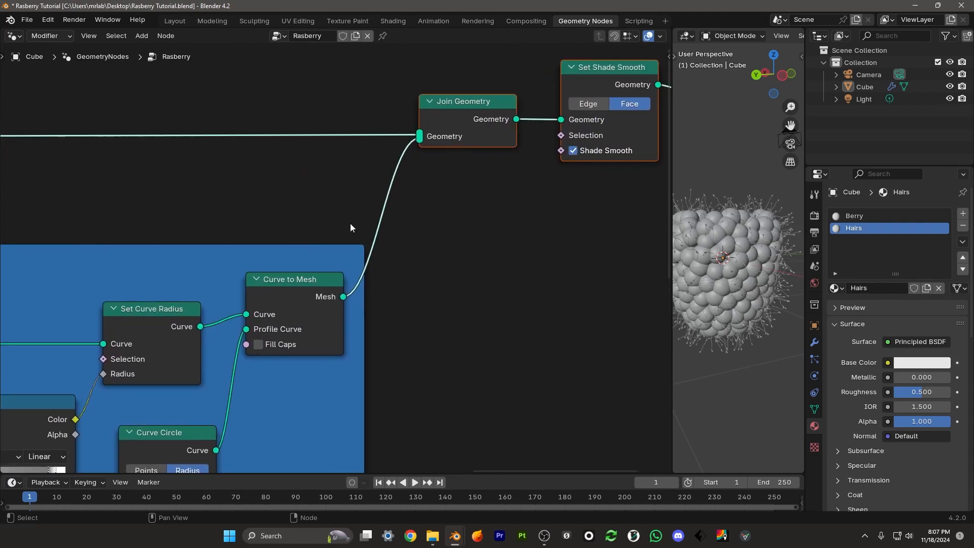
key(g)
click(496, 226)
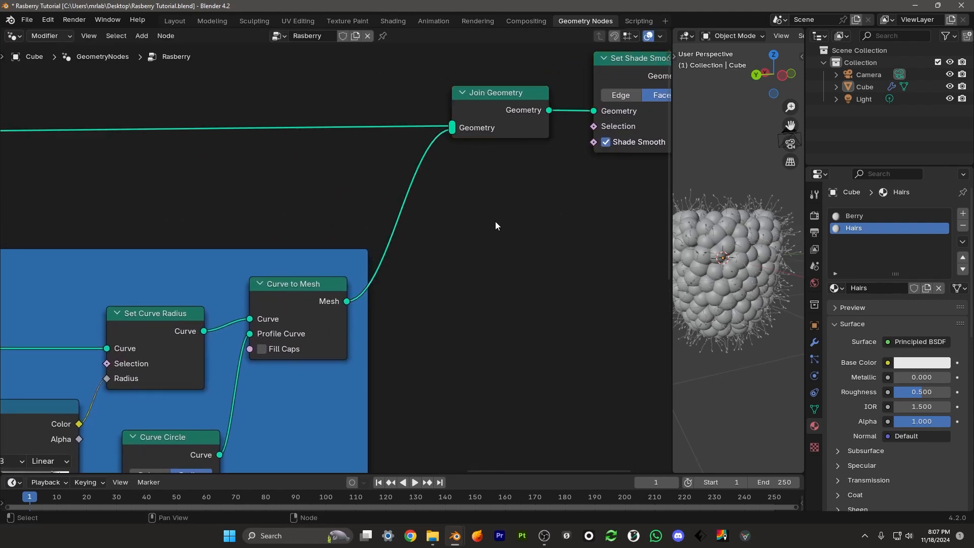
- Insert a Set Material node between Curve to Mesh and Join Geometry and assign the Hairs material
key(shift+a)
text(set)
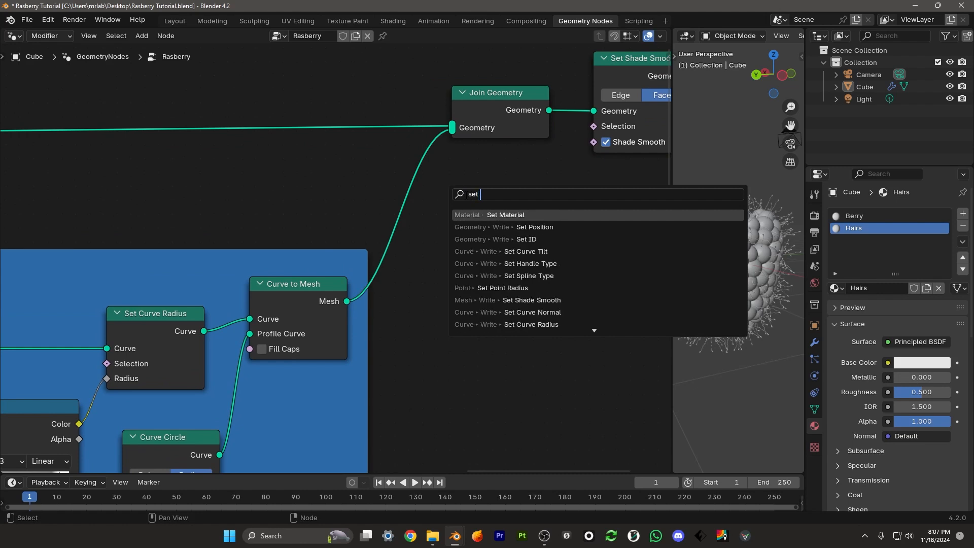
text( mat)
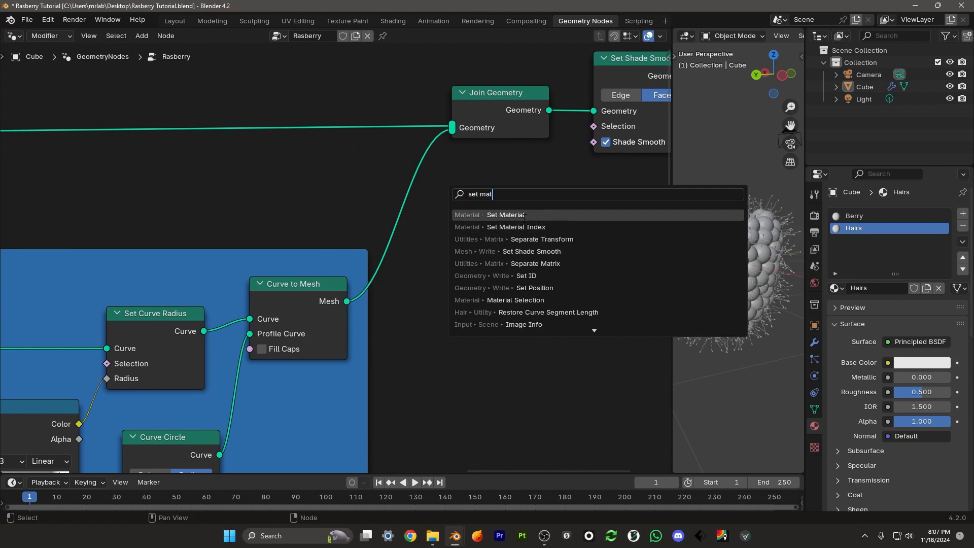
click(524, 214)
click(414, 228)
click(409, 257)
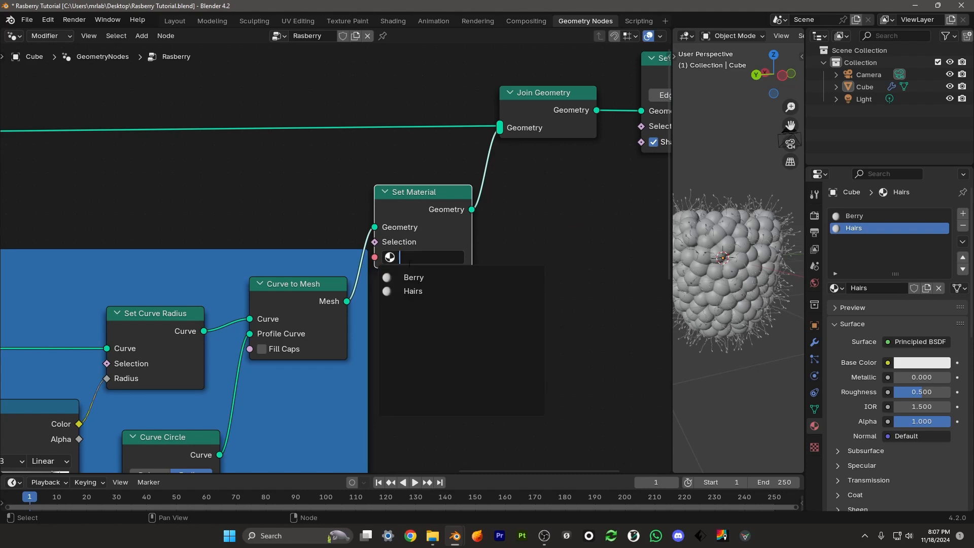
click(425, 291)
- Duplicate the Set Material node onto the link between the Berry frame and Join Geometry, close to the Berry frame
scroll(245, 247, down, 2)
middle_drag(244, 248, 318, 263)
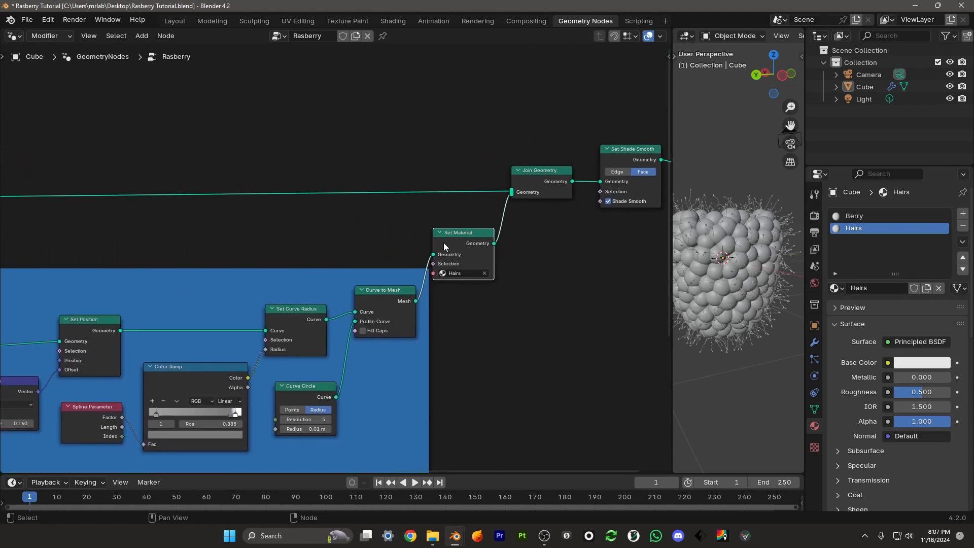
drag(464, 240, 183, 176)
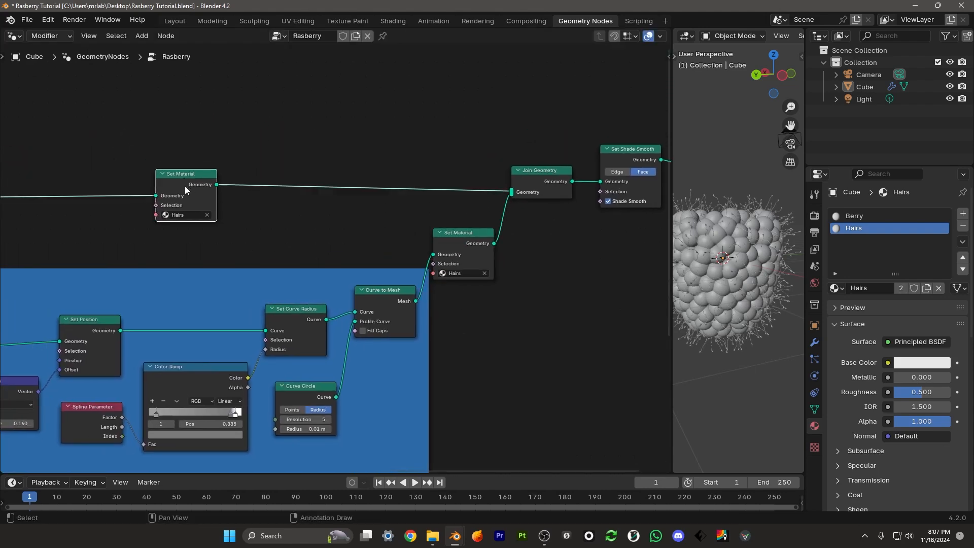
middle_drag(185, 187, 537, 213)
scroll(536, 213, down, 3)
drag(460, 231, 49, 235)
- Assign the Berry material to the Set Material node that follows the Berry frame's Instance on Points
scroll(375, 211, up, 8)
middle_drag(49, 236, 281, 218)
scroll(278, 218, up, 2)
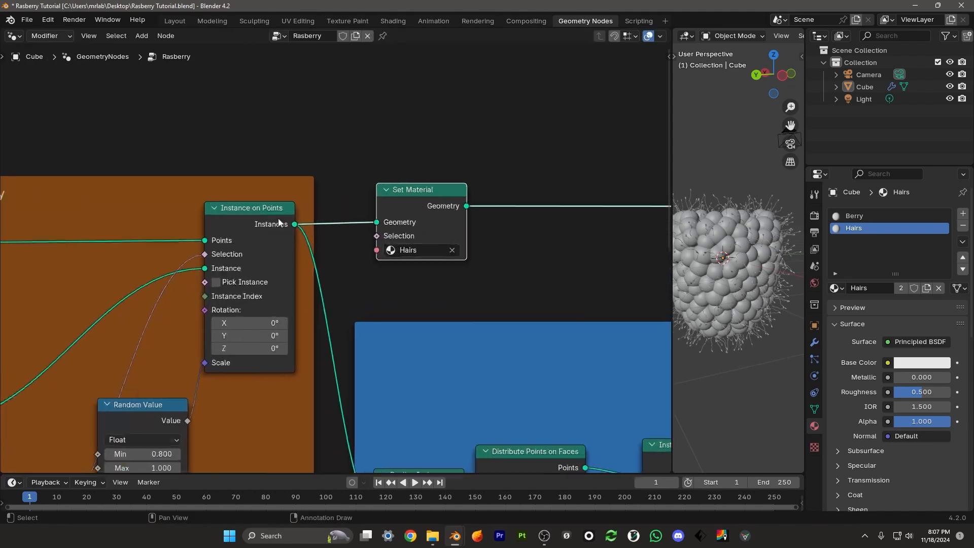
middle_drag(50, 209, 229, 215)
middle_drag(591, 213, 453, 218)
scroll(453, 218, up, 2)
click(454, 269)
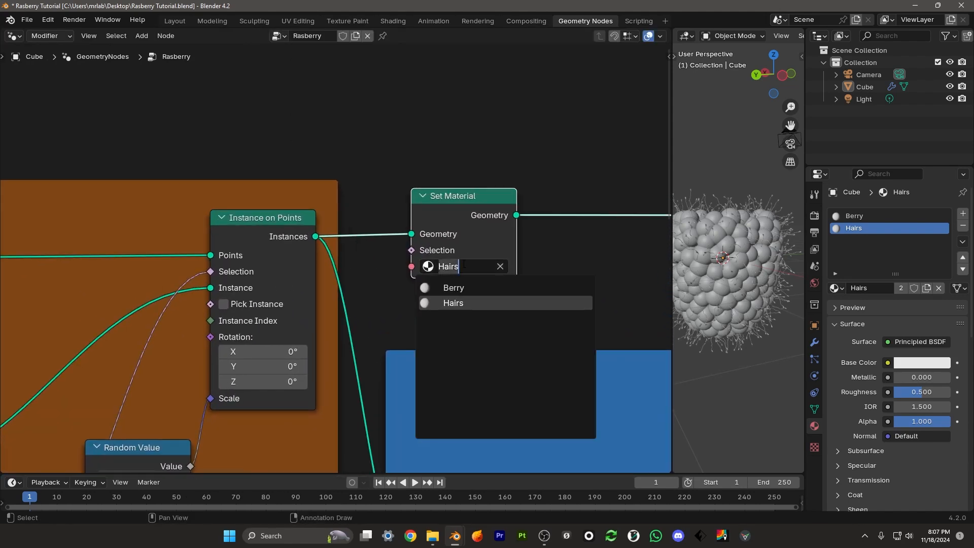
click(449, 287)
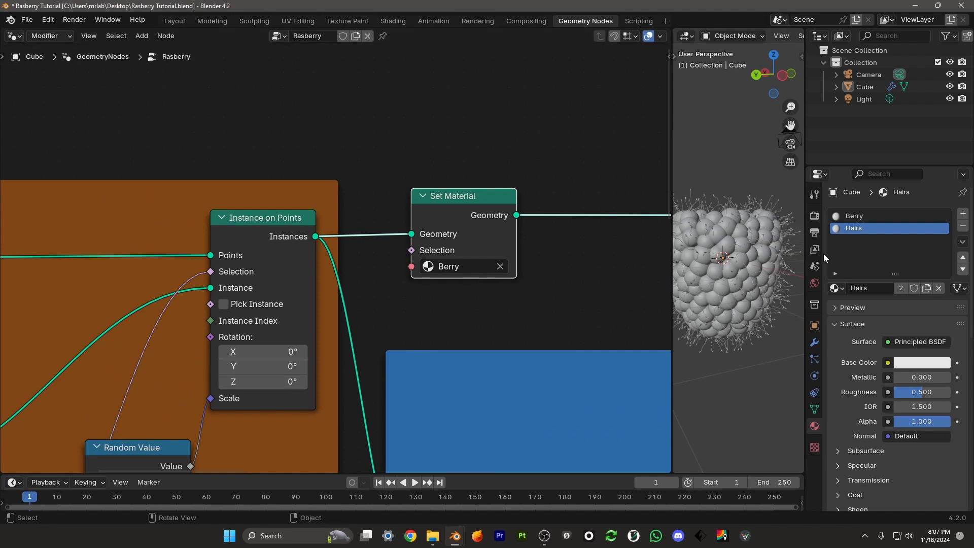
- Give the Berry material a pinkish-red viewport display color
click(860, 217)
click(853, 325)
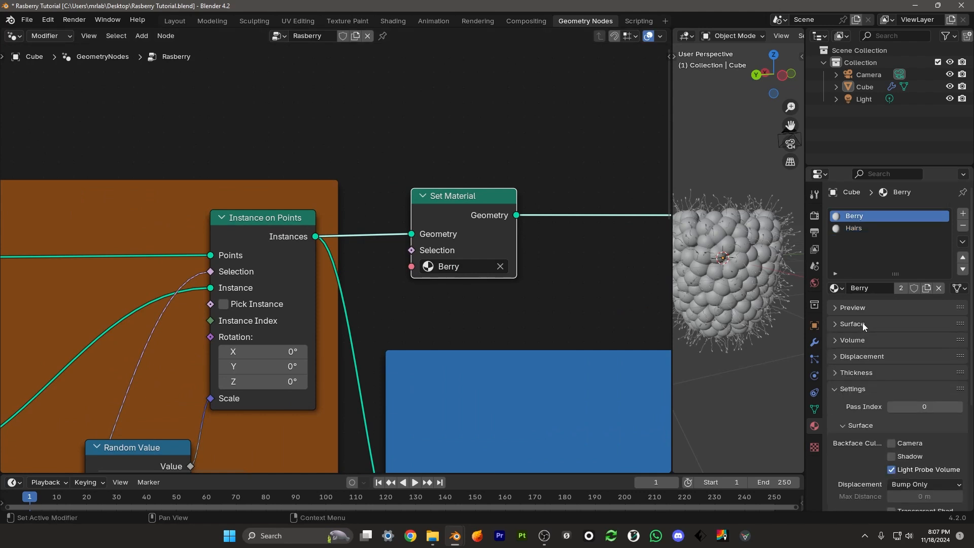
scroll(848, 371, down, 5)
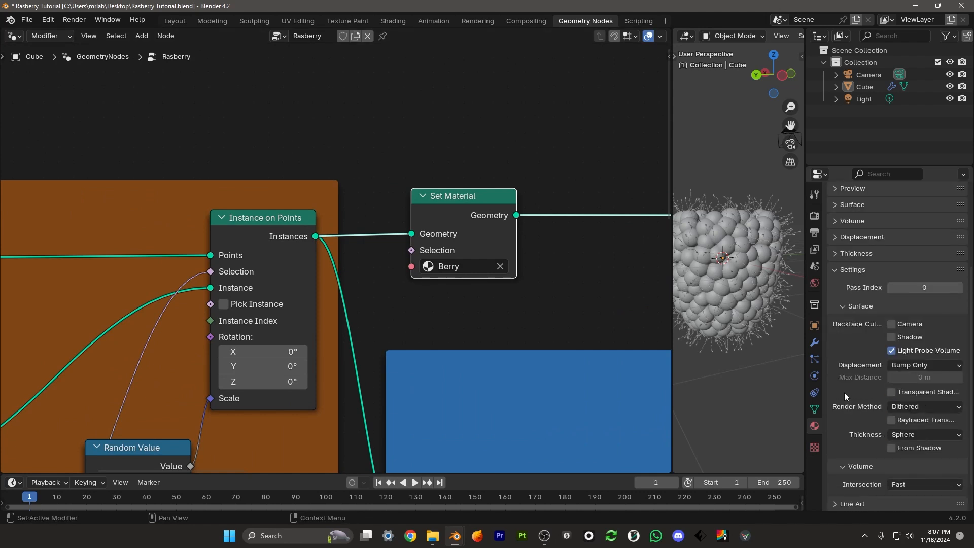
click(842, 271)
click(856, 424)
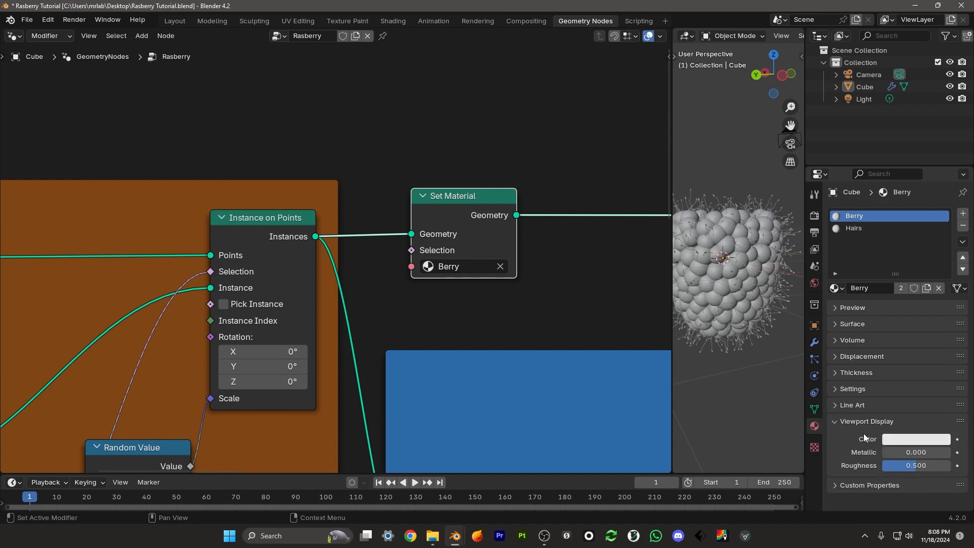
click(916, 439)
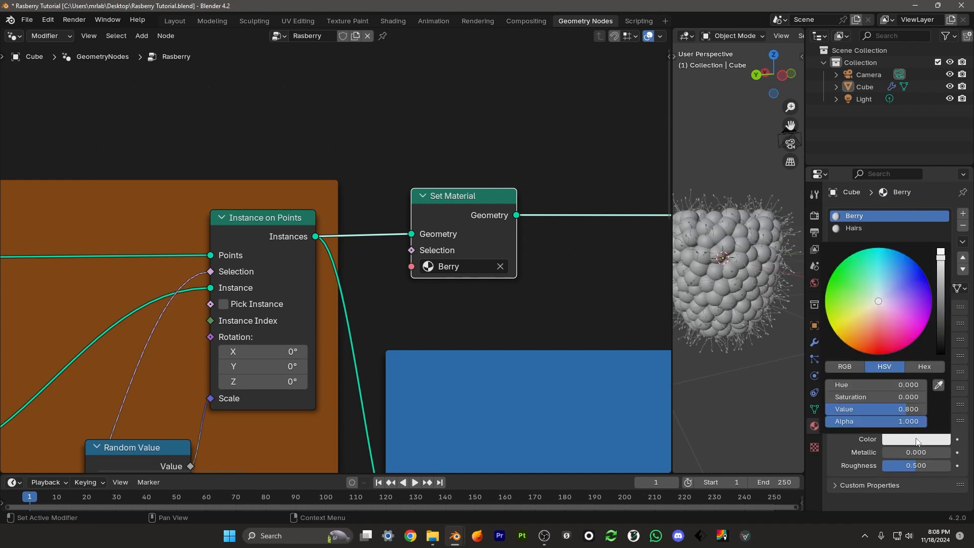
click(886, 330)
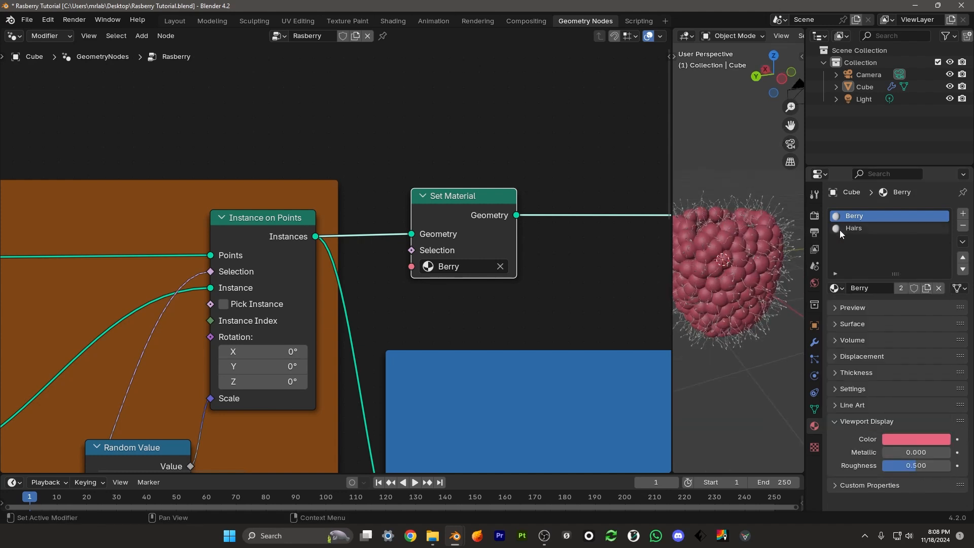
- Give the Hairs material a light orange viewport display color with hue 0.069 and saturation 0.650
click(854, 228)
click(928, 438)
click(869, 322)
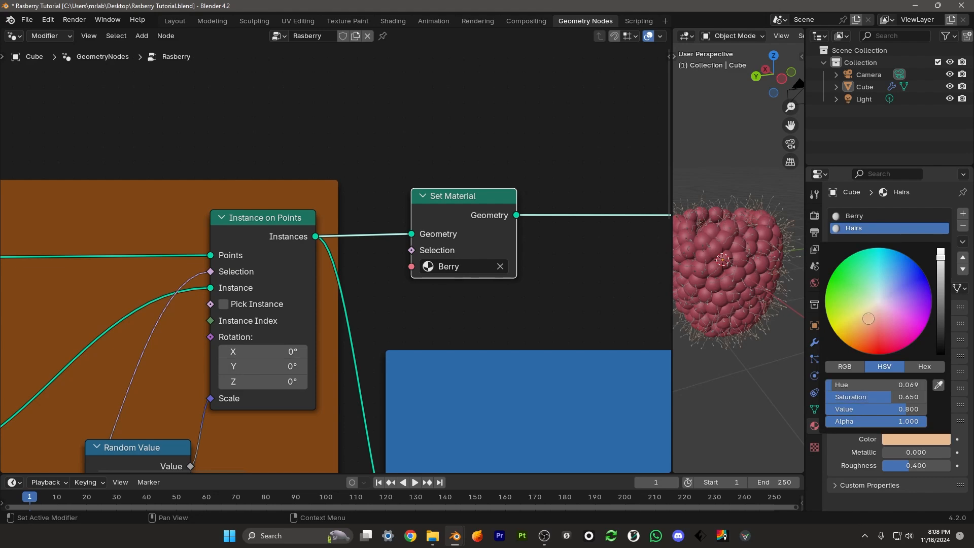
- Widen the 3D viewport and examine the colored raspberry and its hairs up close and from above
scroll(725, 267, up, 5)
scroll(748, 185, down, 5)
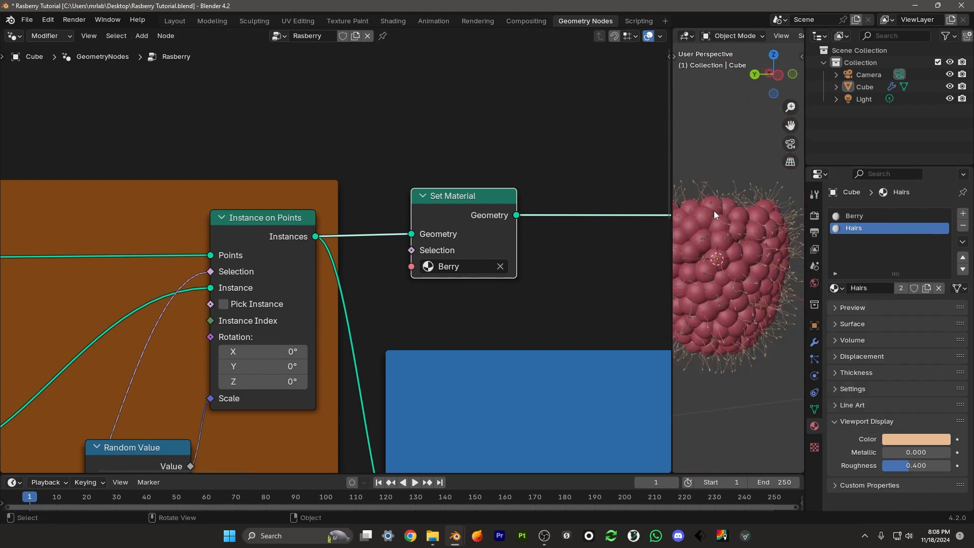
drag(672, 226, 581, 234)
scroll(696, 208, up, 6)
scroll(669, 209, down, 4)
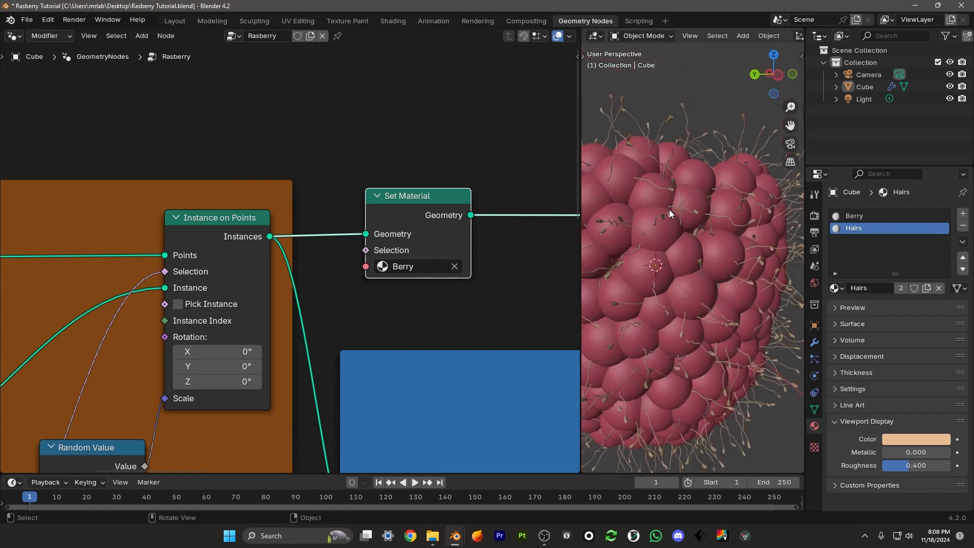
middle_drag(669, 209, 726, 247)
scroll(721, 245, down, 4)
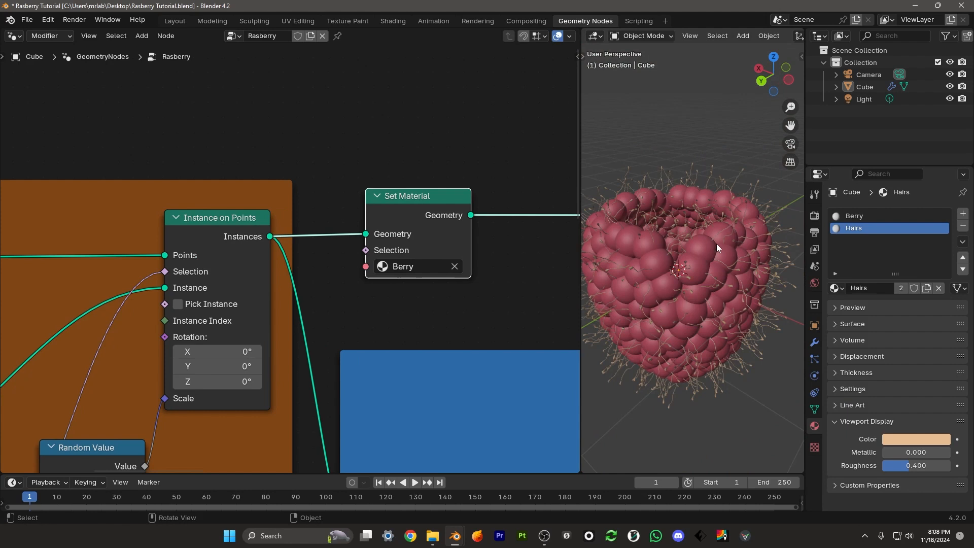
- Set the render engine to Cycles with GPU Compute and limit the final render to 55 max samples
click(814, 216)
click(909, 216)
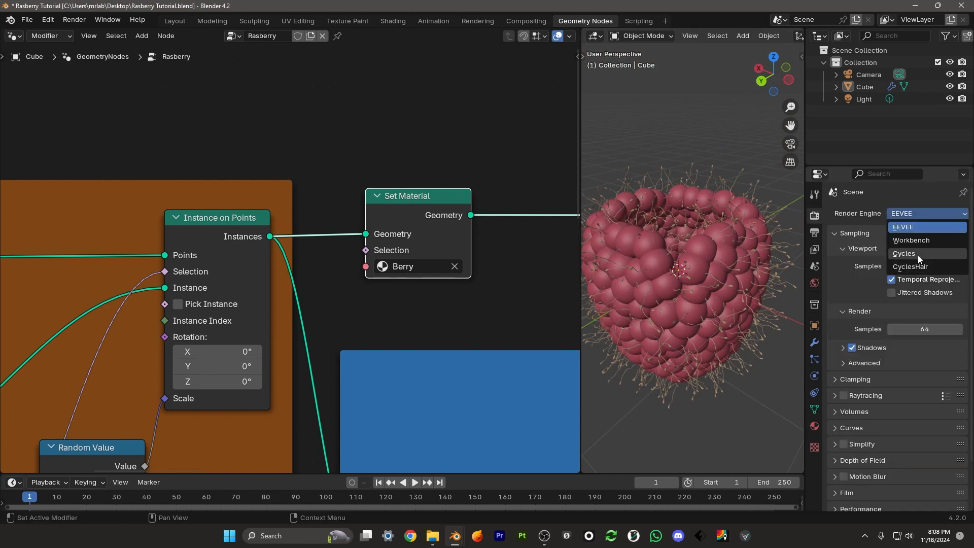
click(918, 255)
click(906, 244)
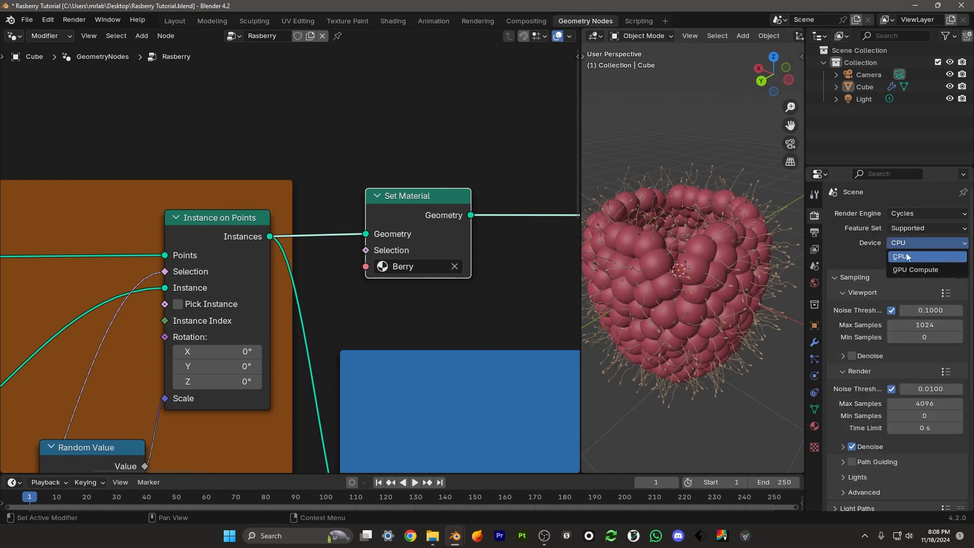
click(910, 267)
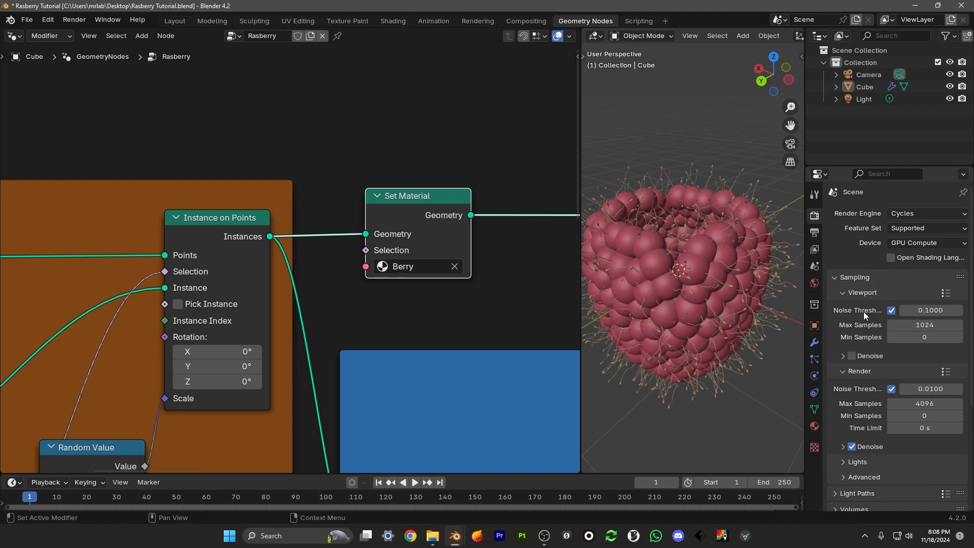
double_click(913, 404)
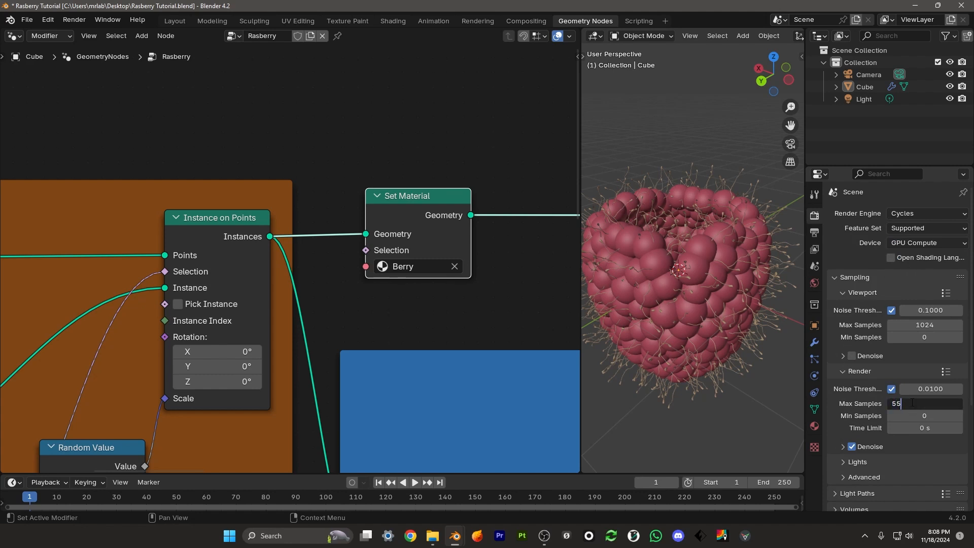
key(Return)
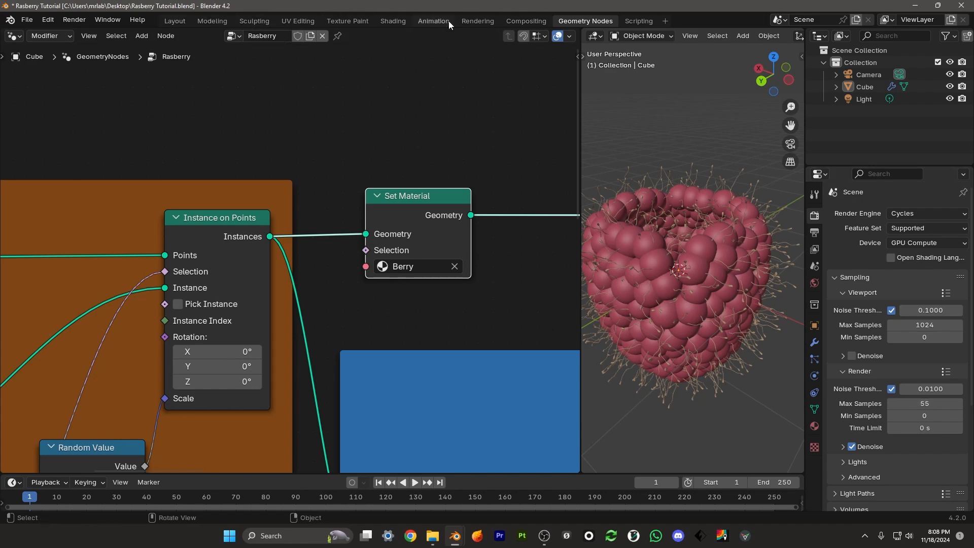
- Switch to the Shading workspace, look through the camera and select the camera
click(395, 23)
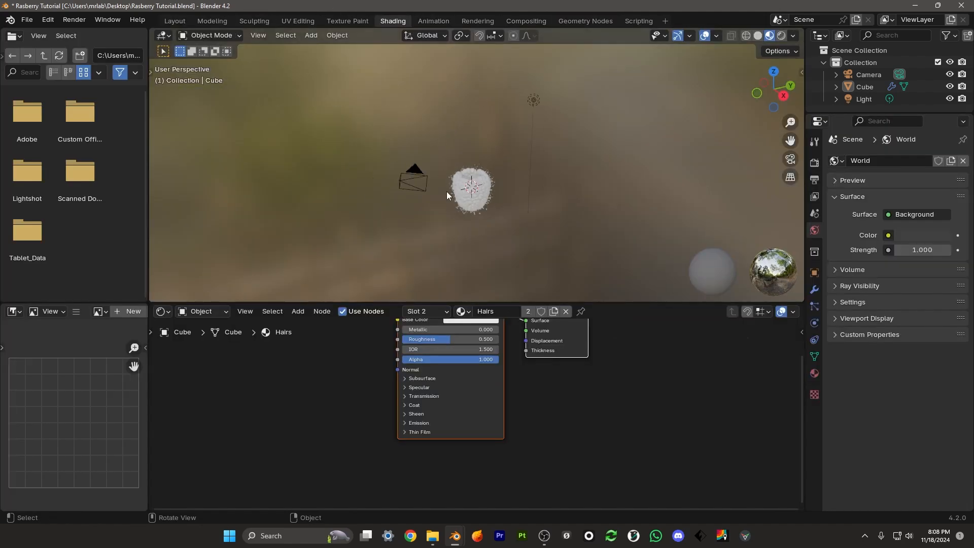
key(KP_0)
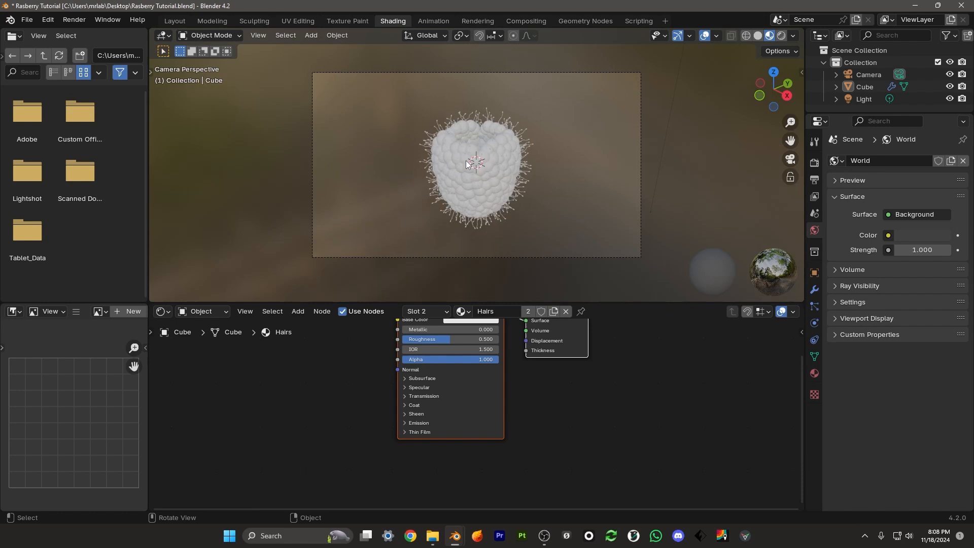
click(529, 73)
- Draw a render region around the camera frame and switch the viewport to rendered shading
key(ctrl+b)
mouse_move(300, 62)
mouse_down()
mouse_move(352, 115)
mouse_move(681, 280)
mouse_up()
scroll(542, 177, up, 2)
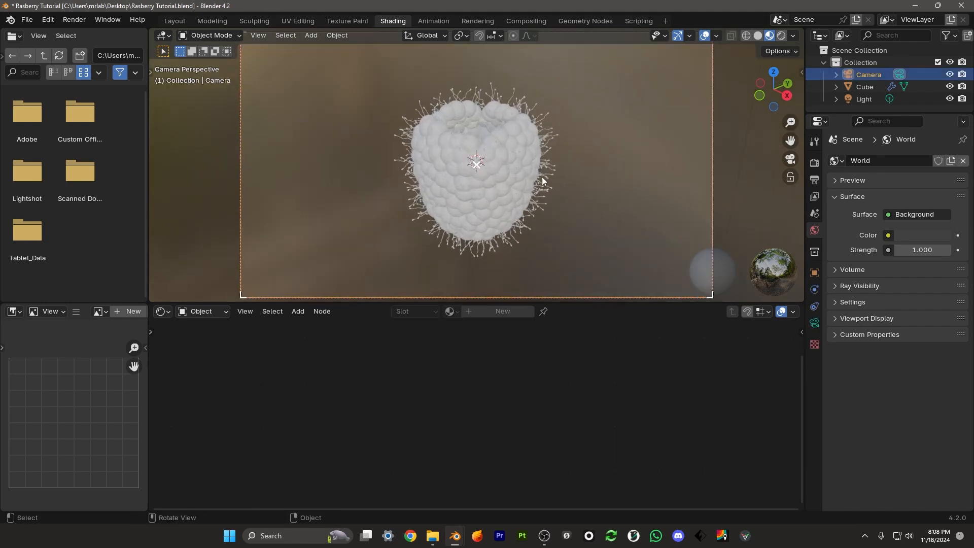
key(z)
click(535, 133)
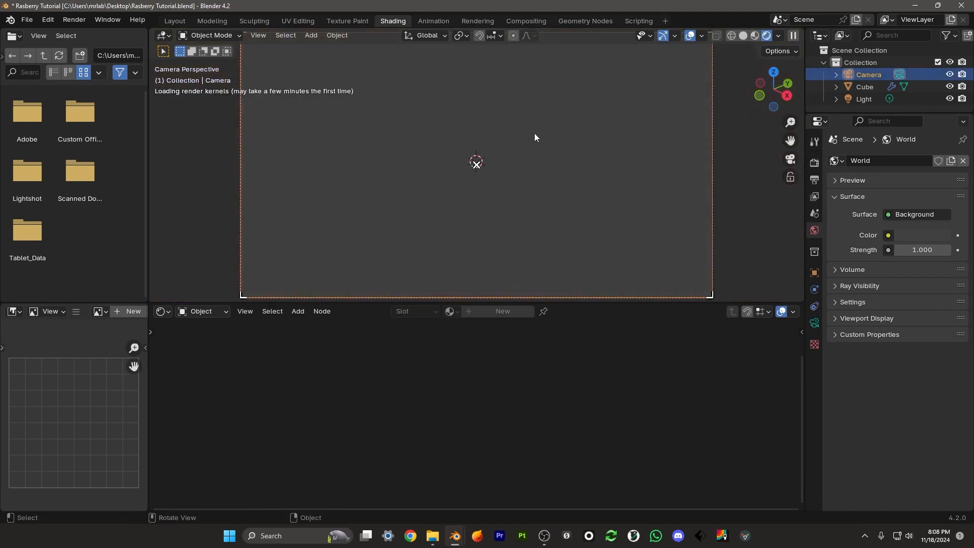
- Add an area light and raise it along the Z axis to above the raspberry
key(shift+a)
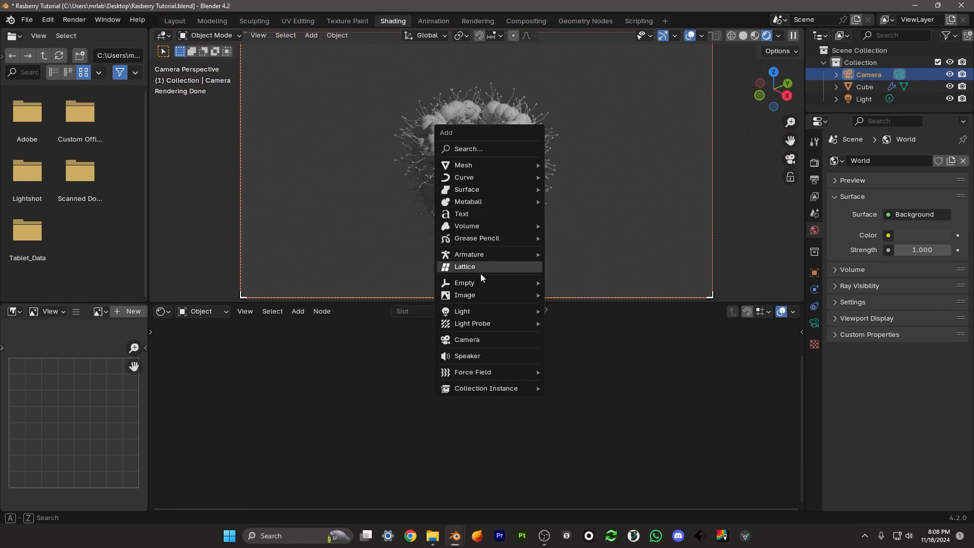
mouse_move(459, 311)
click(571, 350)
key(g)
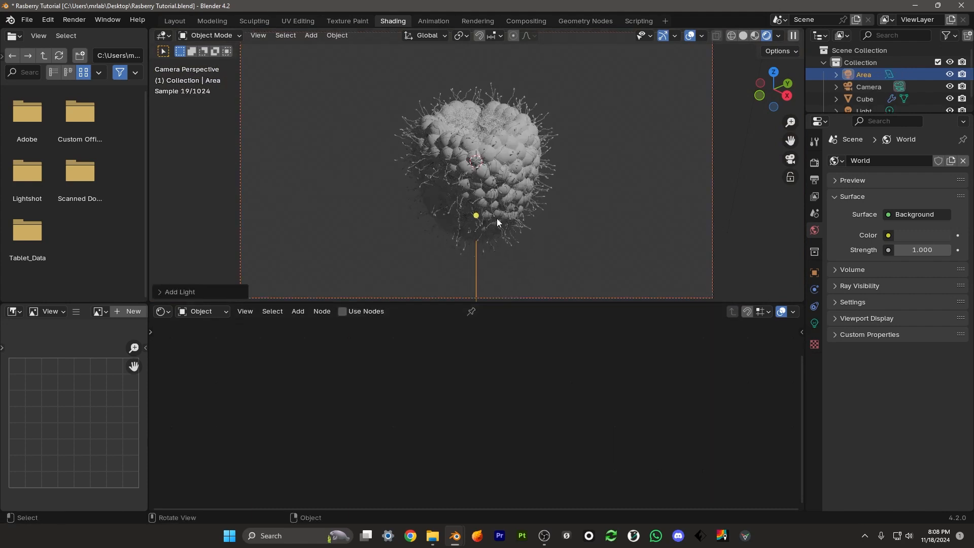
key(z)
click(503, 107)
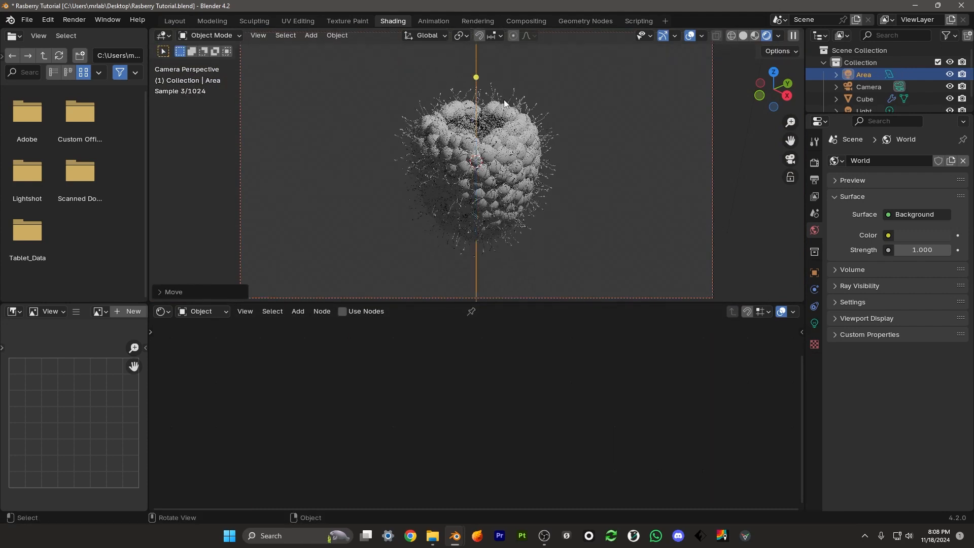
- Set the area light's power to 120 W and enlarge its size to about 2.84 m
scroll(504, 124, down, 2)
click(815, 323)
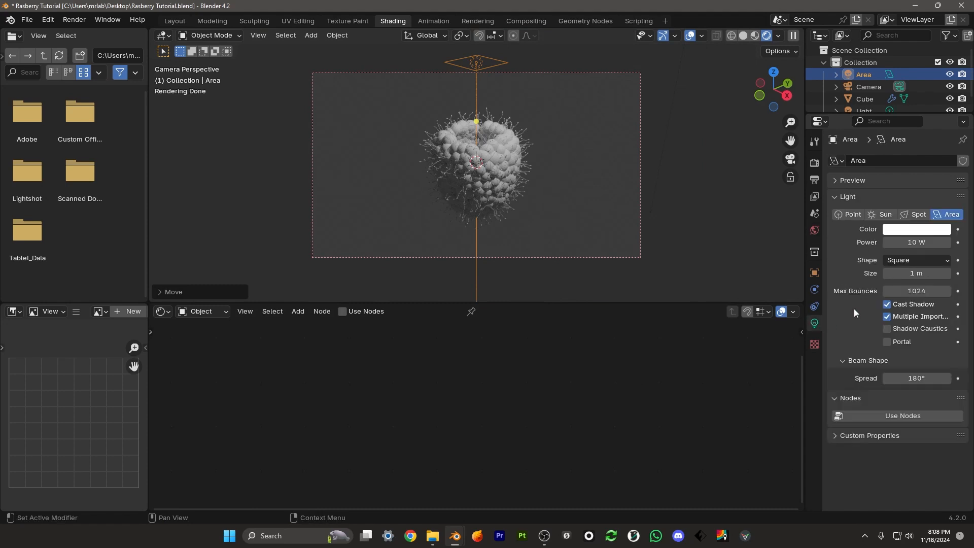
double_click(910, 244)
text(120)
key(Return)
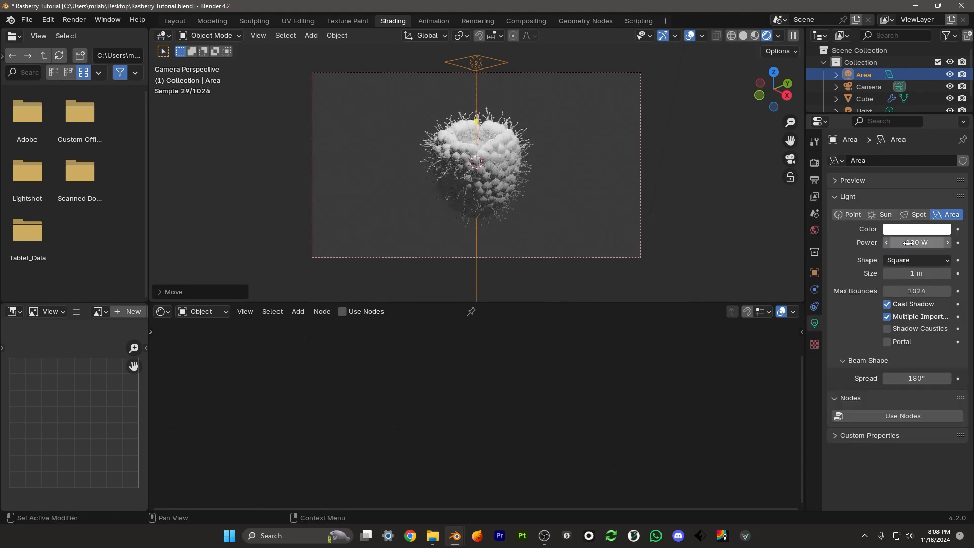
drag(917, 274, 963, 273)
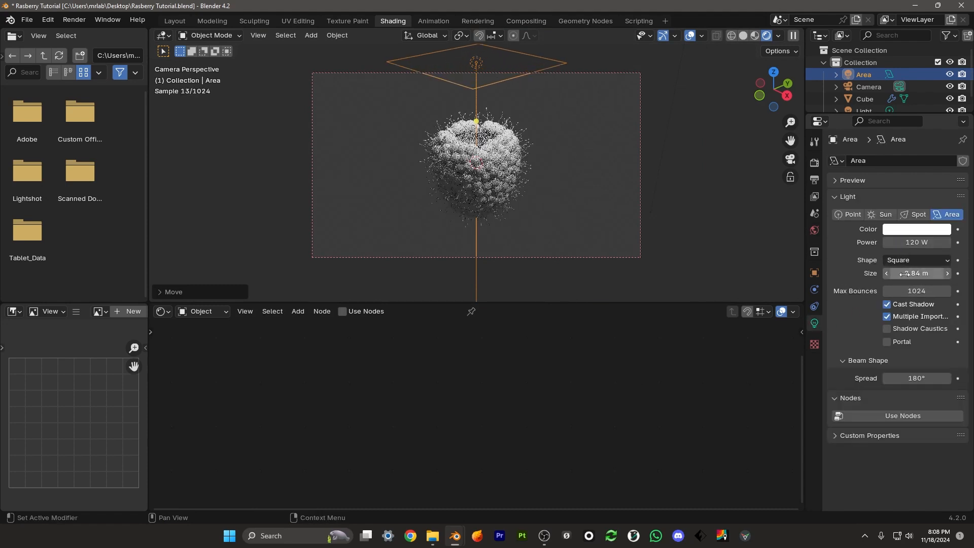
- Duplicate the area light, orbit the copy about the 3D Cursor pivot to the raspberry's right side and set its power to about 263.8 W
scroll(518, 127, up, 1)
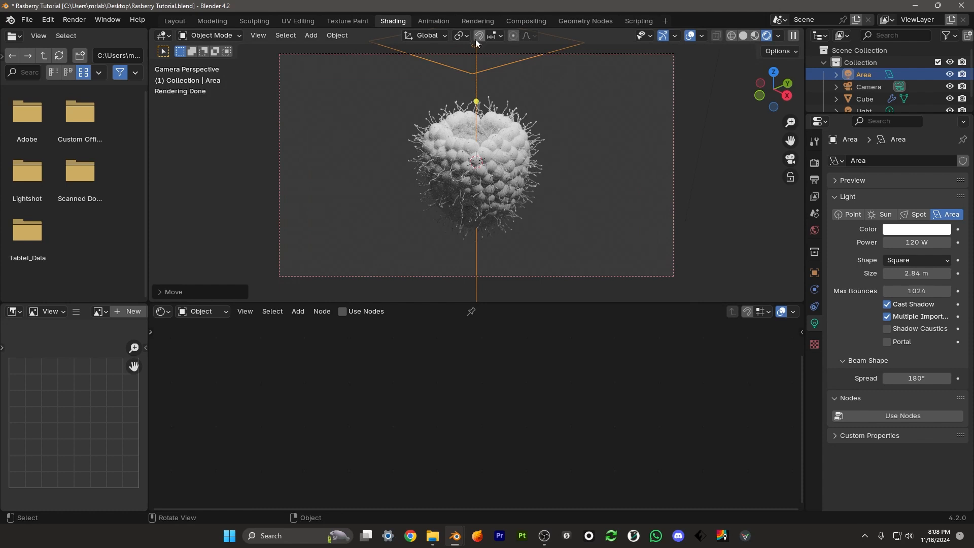
click(460, 35)
click(471, 78)
key(shift+d)
key(r)
key(r)
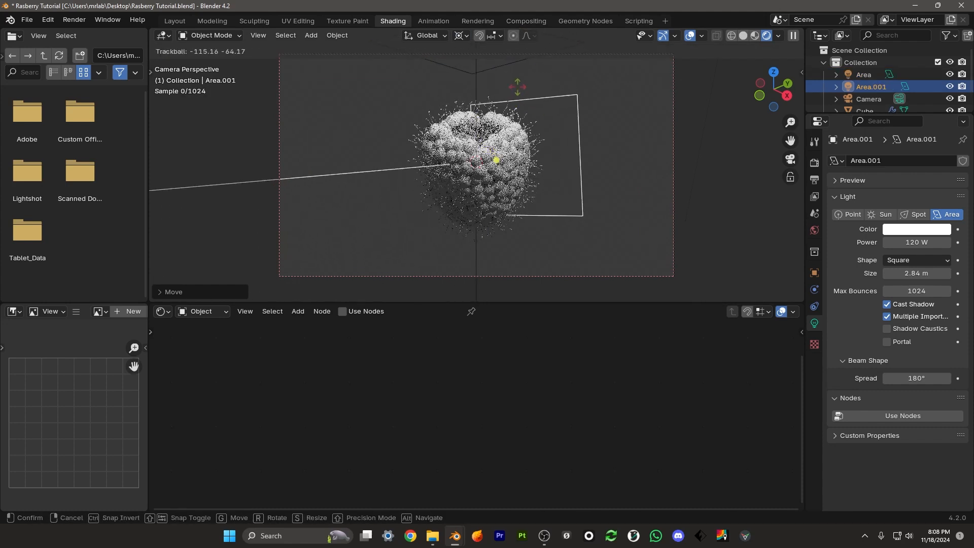
click(512, 84)
drag(912, 242, 948, 243)
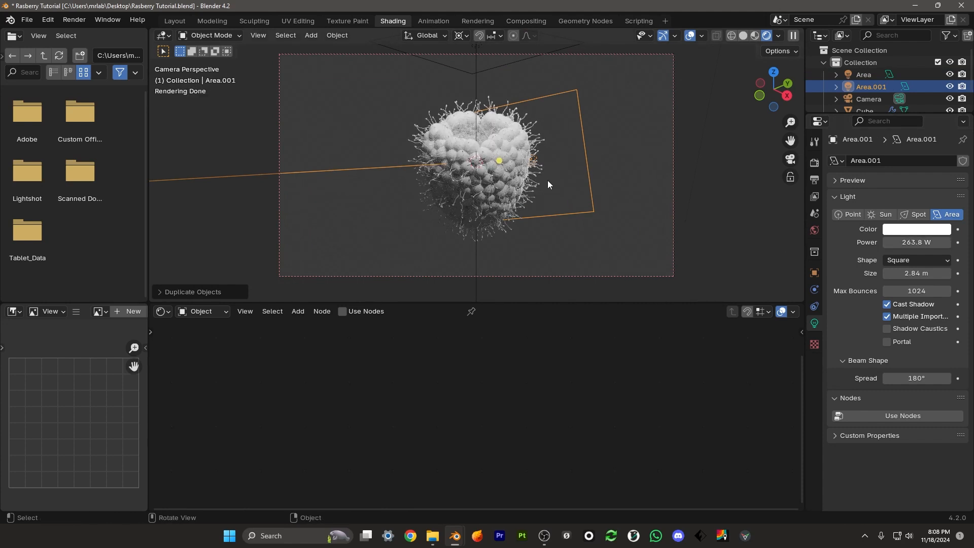
- Duplicate the side area light, rotate the copy freely around to the raspberry's left side and move it slightly lower and outward
key(shift+d)
key(r)
right_click(587, 186)
key(r)
key(r)
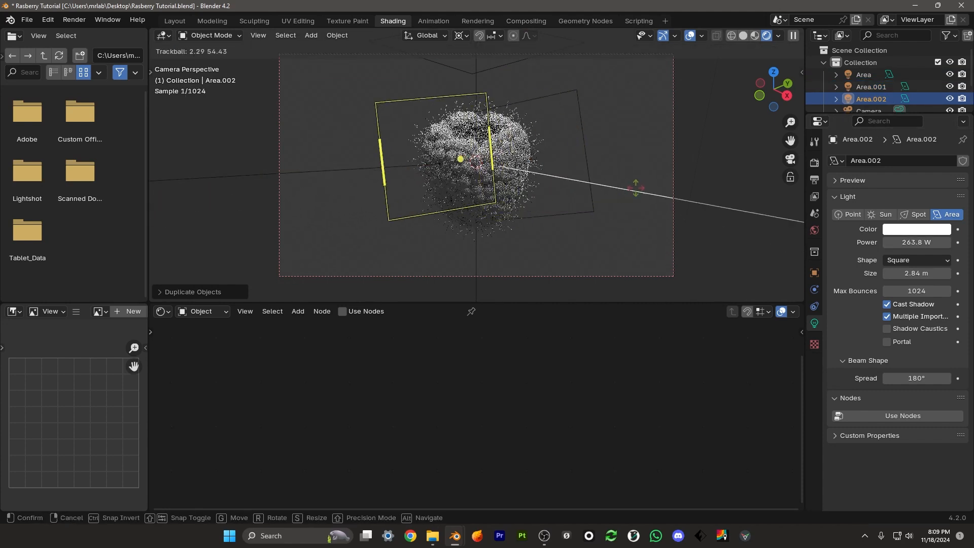
click(646, 185)
key(g)
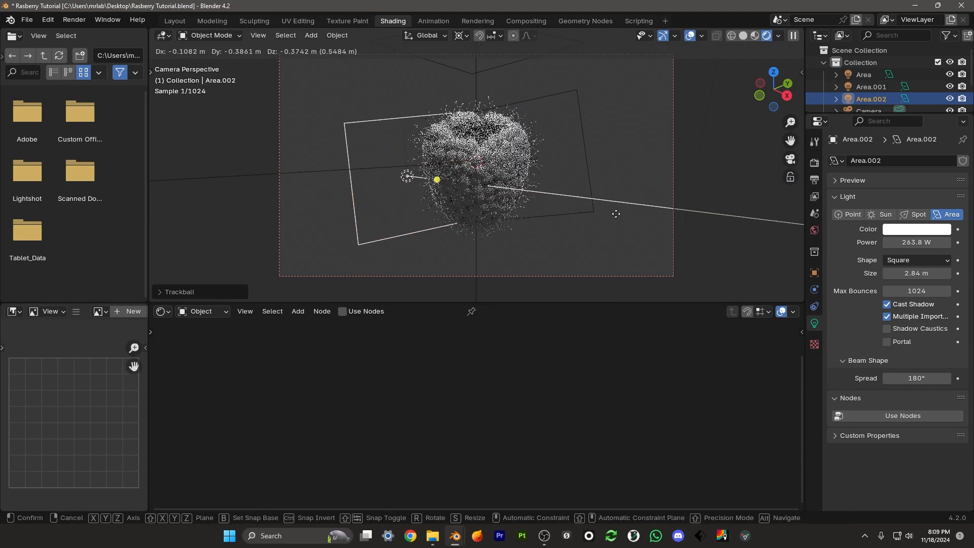
click(623, 206)
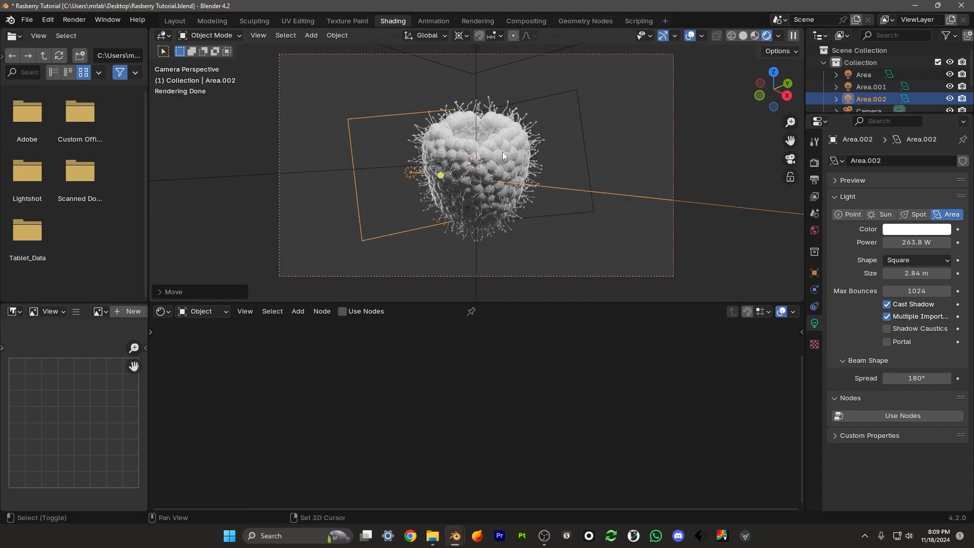
- Duplicate the left area light, orbit the copy to beneath the raspberry and set its power to 30 W
key(shift+d)
key(r)
key(r)
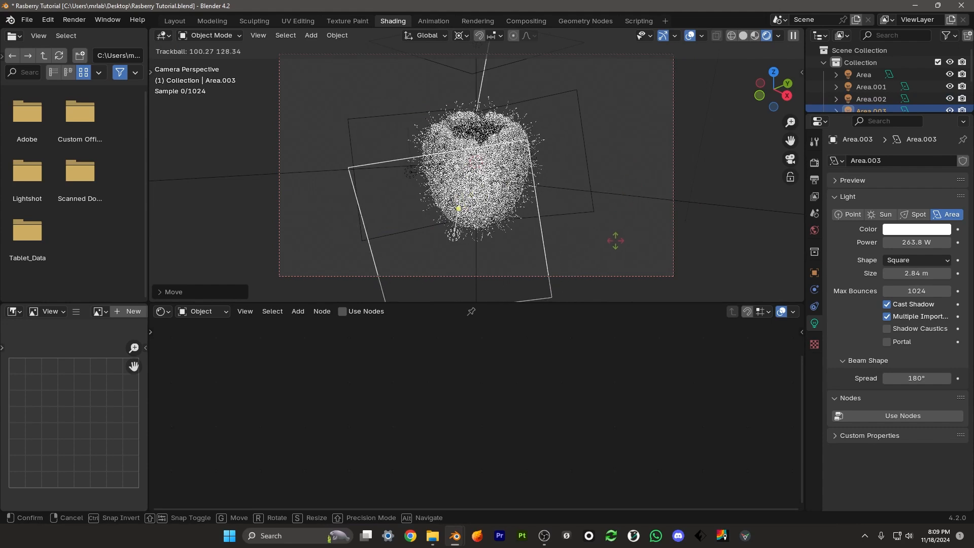
click(616, 239)
double_click(917, 243)
text(30)
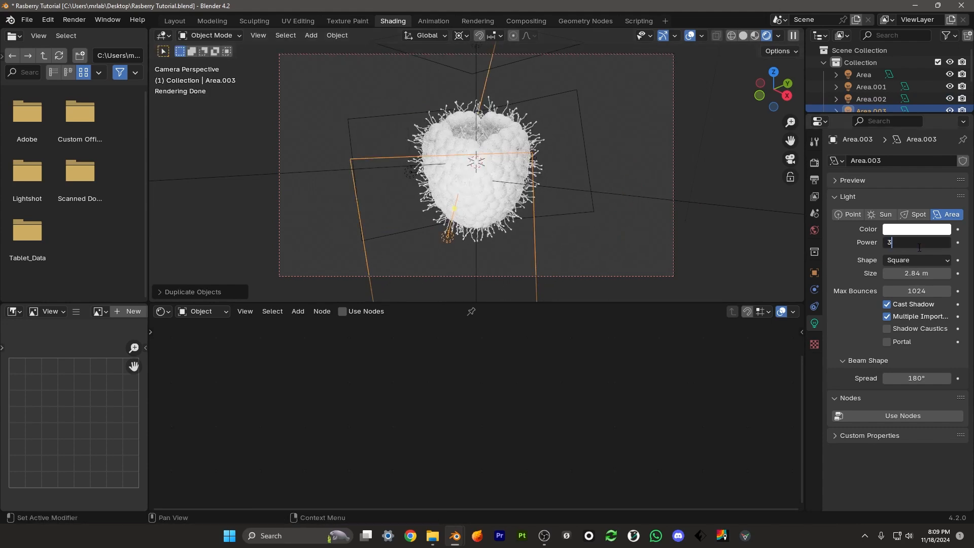
key(Return)
key(r)
key(r)
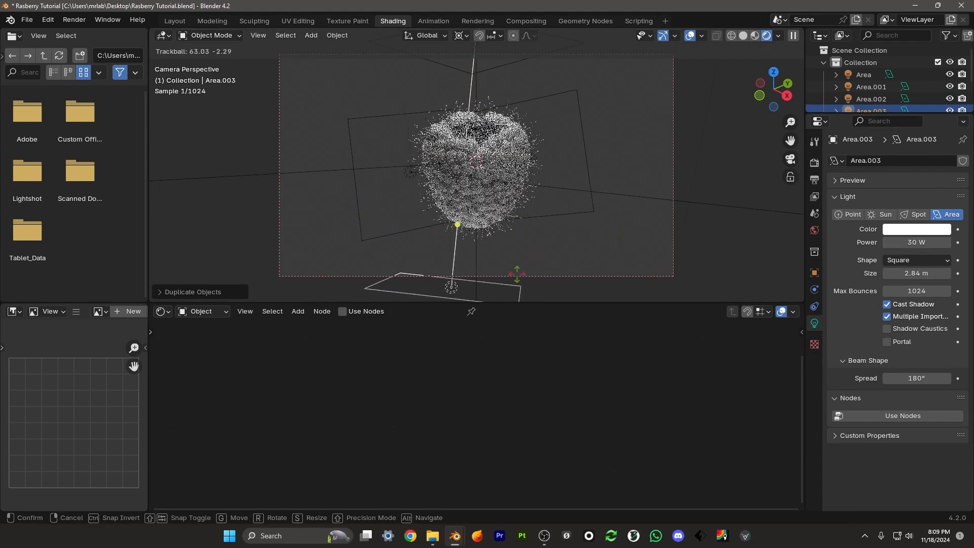
click(513, 260)
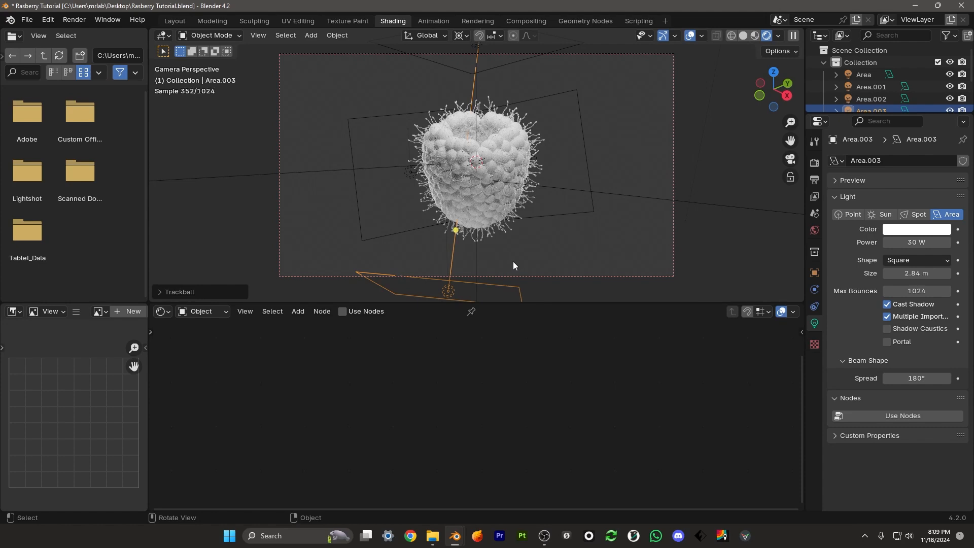
- Move the camera along its local Z axis closer to the raspberry so the fruit fills more of the frame
click(593, 54)
key(g)
key(z)
key(z)
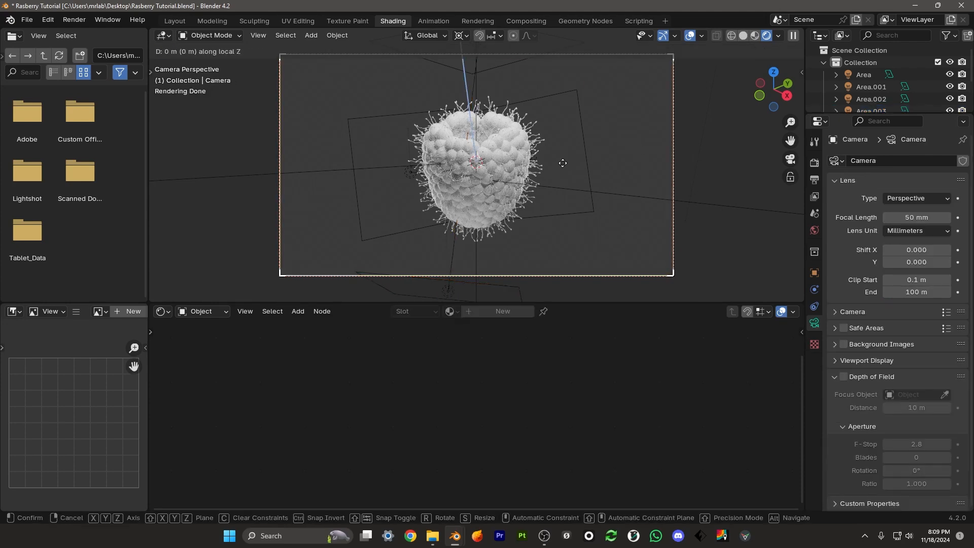
click(562, 144)
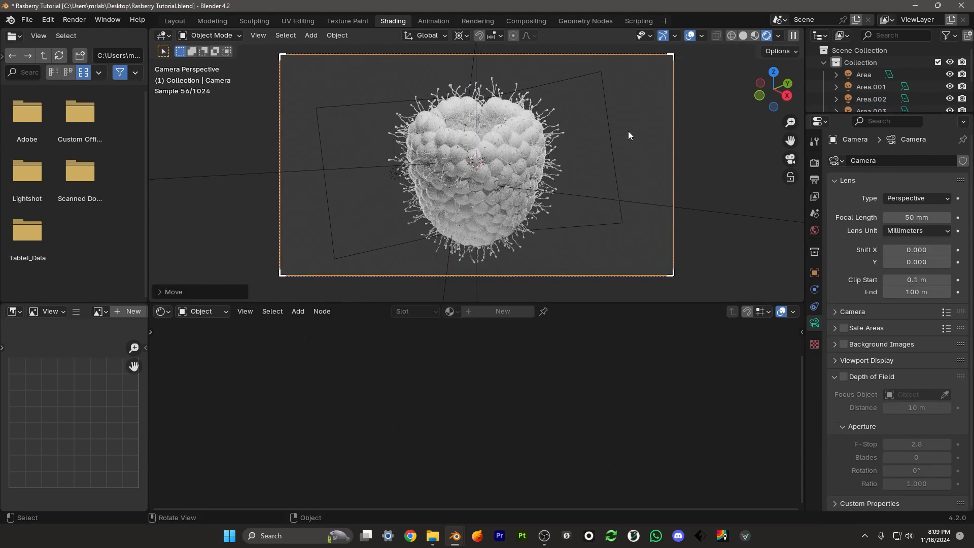
- Darken the world background color to a value of about 0.012 and save the file
click(814, 230)
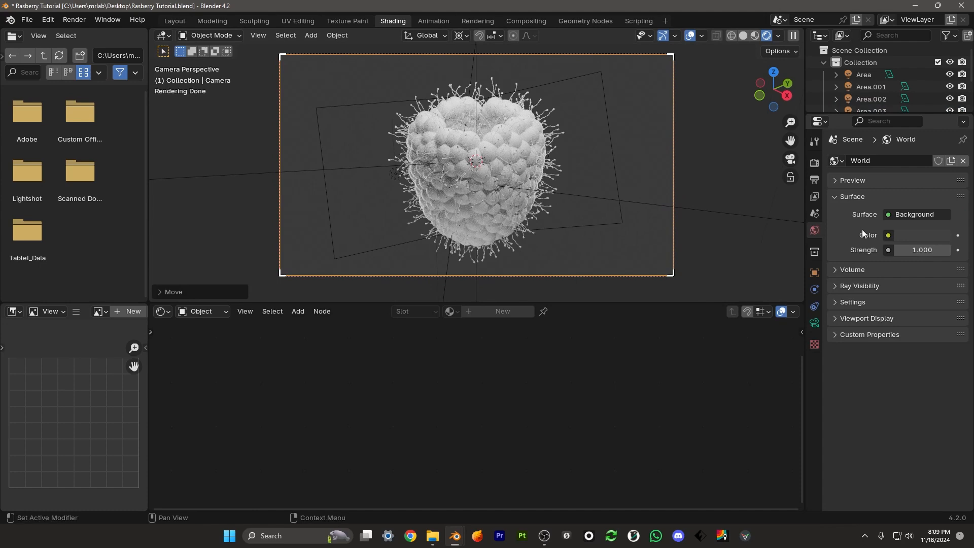
click(909, 234)
click(938, 140)
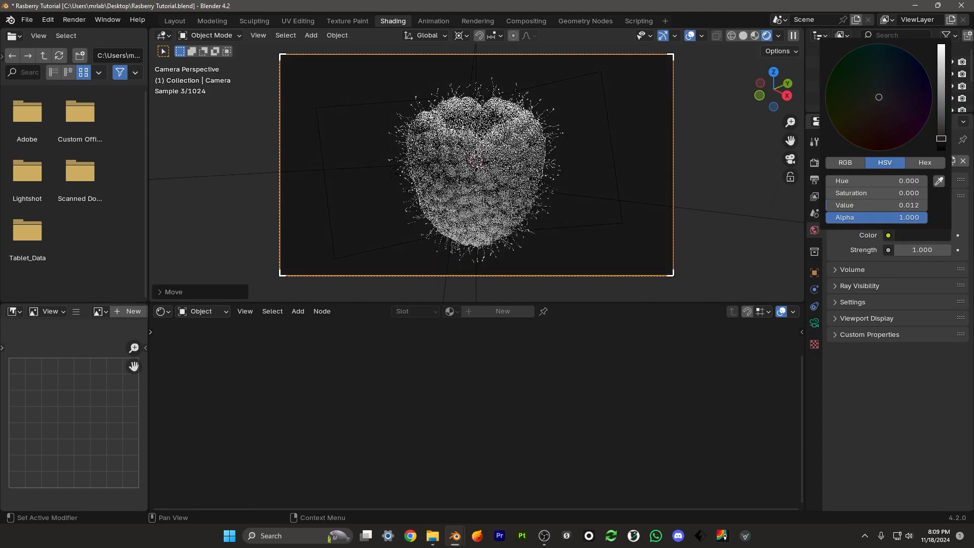
key(ctrl+s)
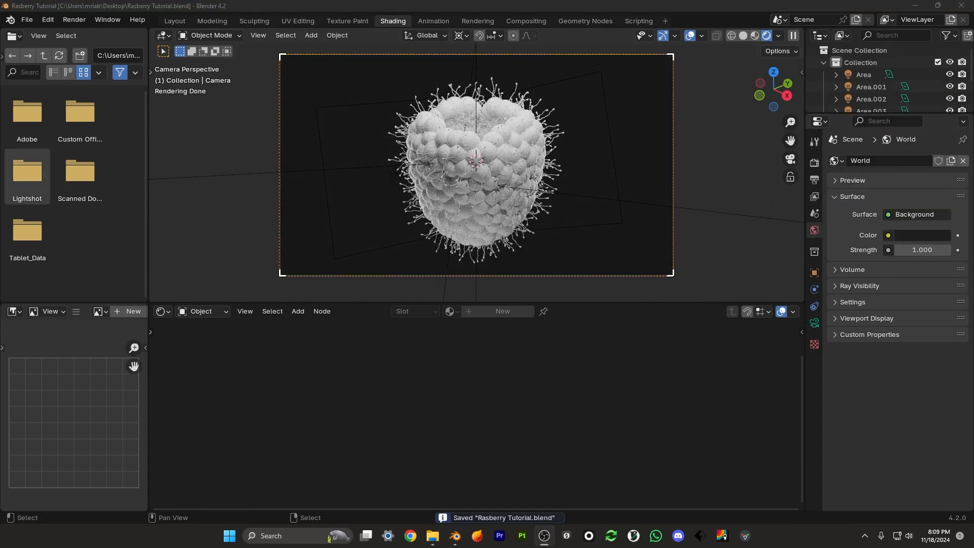
key(alt+Tab)
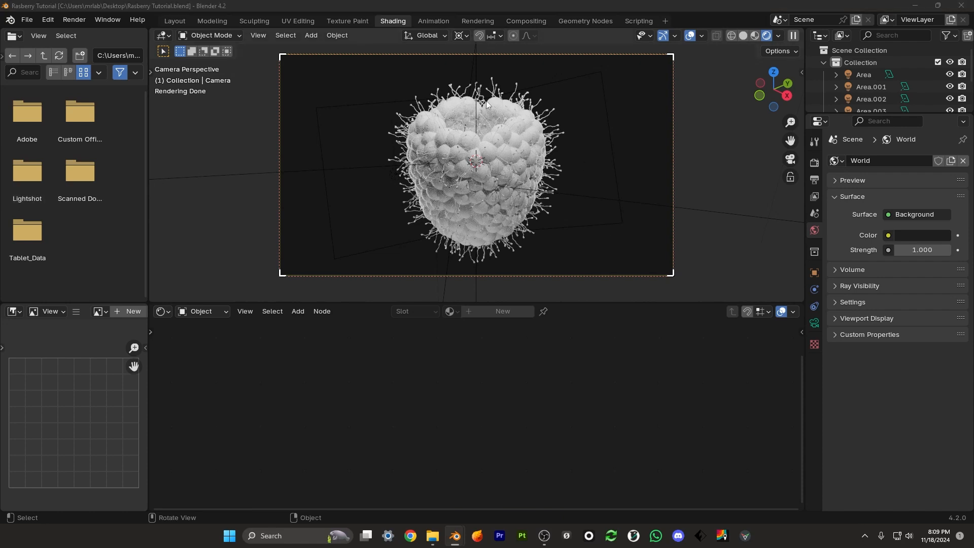
- Select the raspberry, make its Berry material active and enlarge the shader node area to show its nodes
click(519, 138)
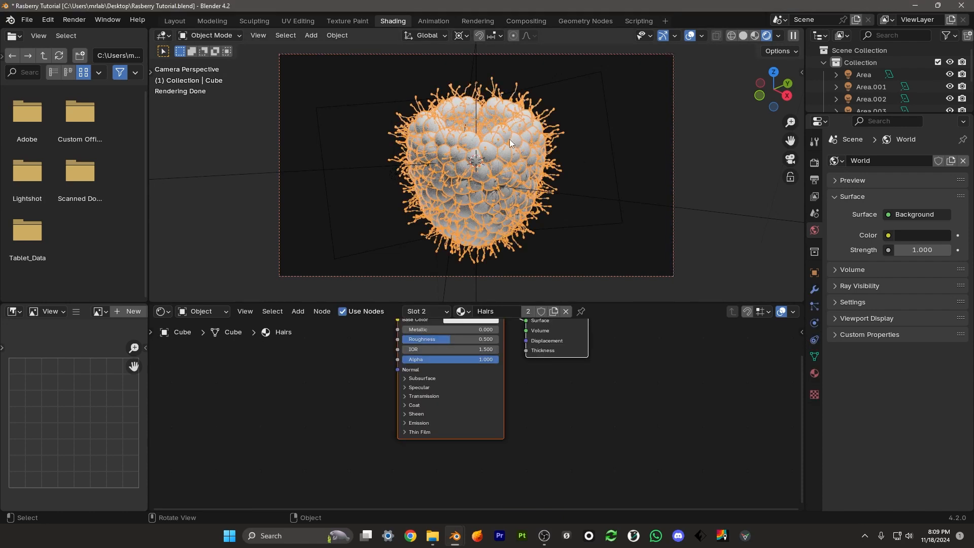
click(815, 374)
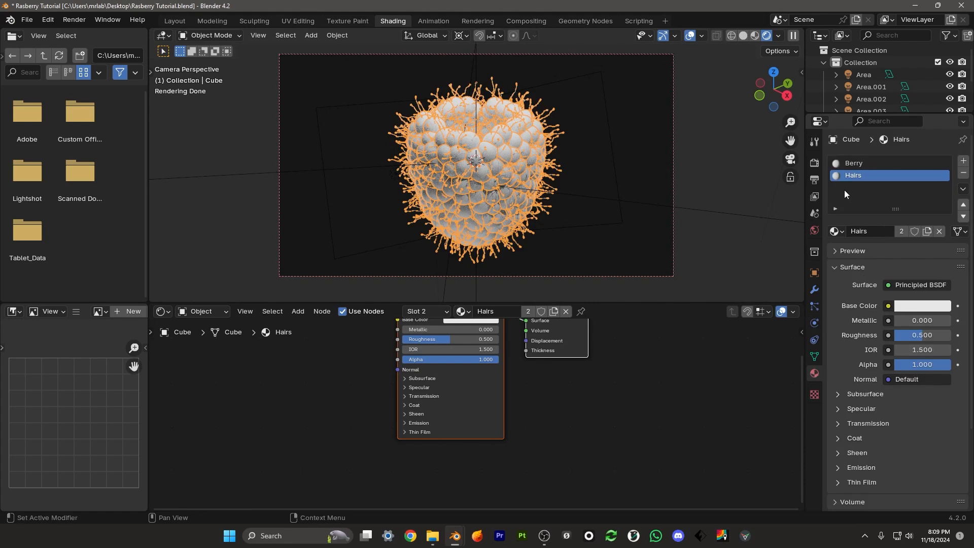
click(860, 162)
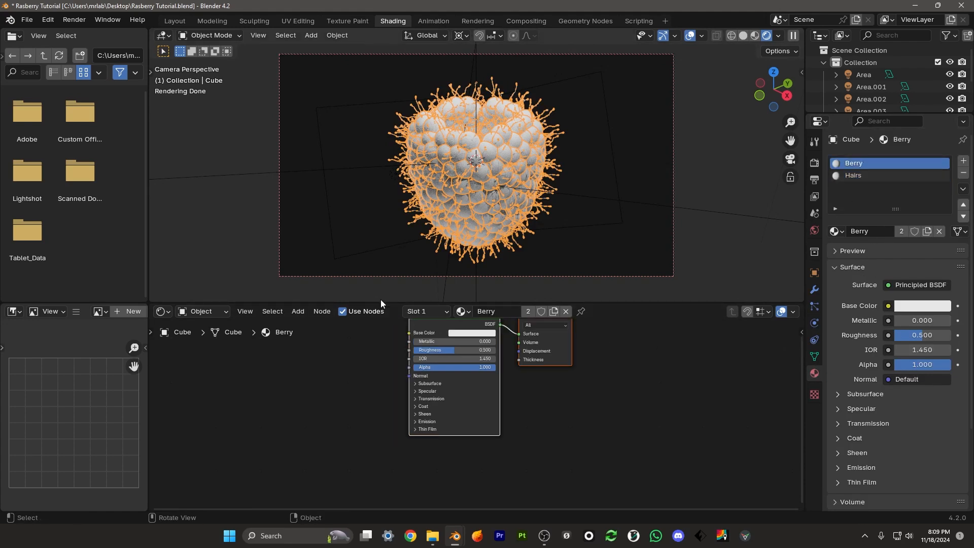
drag(381, 302, 379, 241)
scroll(354, 308, up, 4)
middle_drag(360, 307, 370, 348)
scroll(405, 346, up, 2)
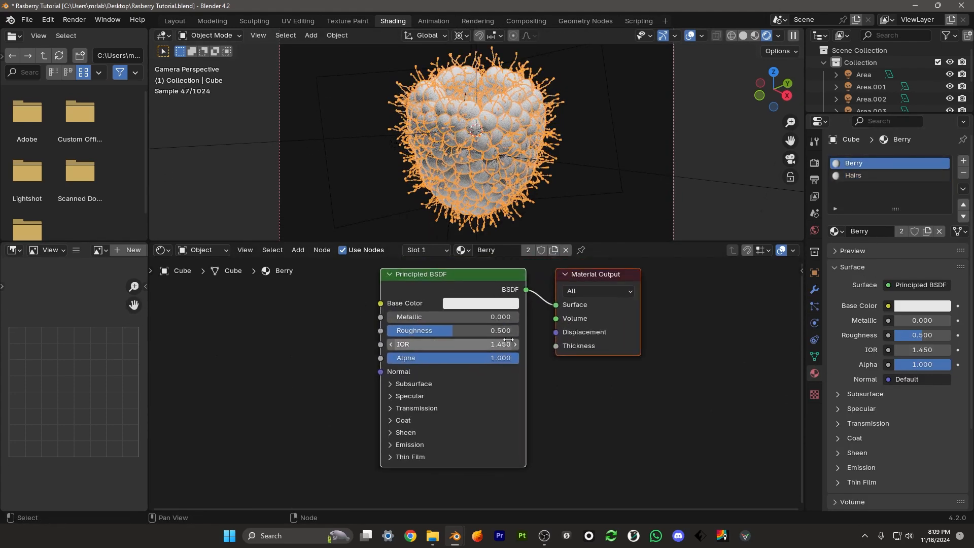
- Give the Berry material's Principled BSDF a pinkish-red base color and set its transmission weight to 0.75
click(486, 304)
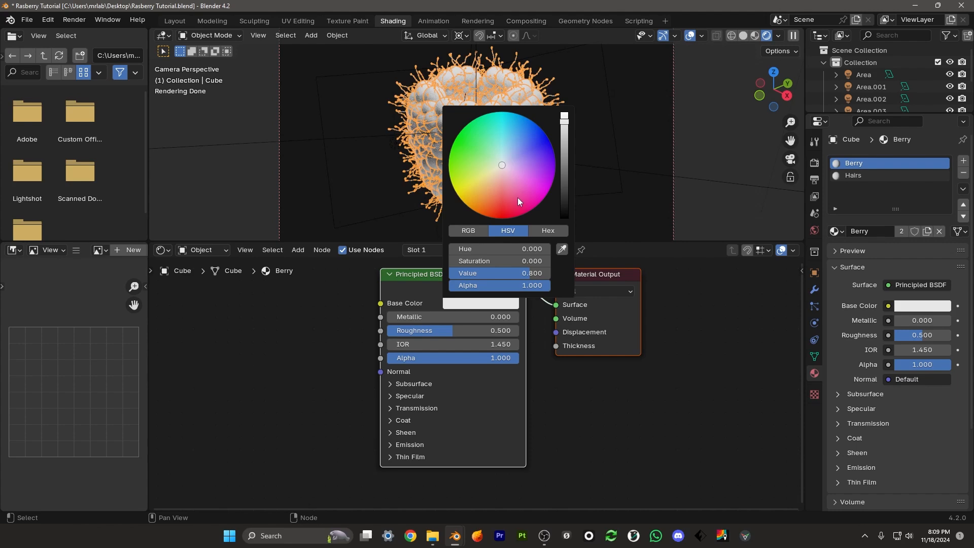
drag(518, 198, 512, 201)
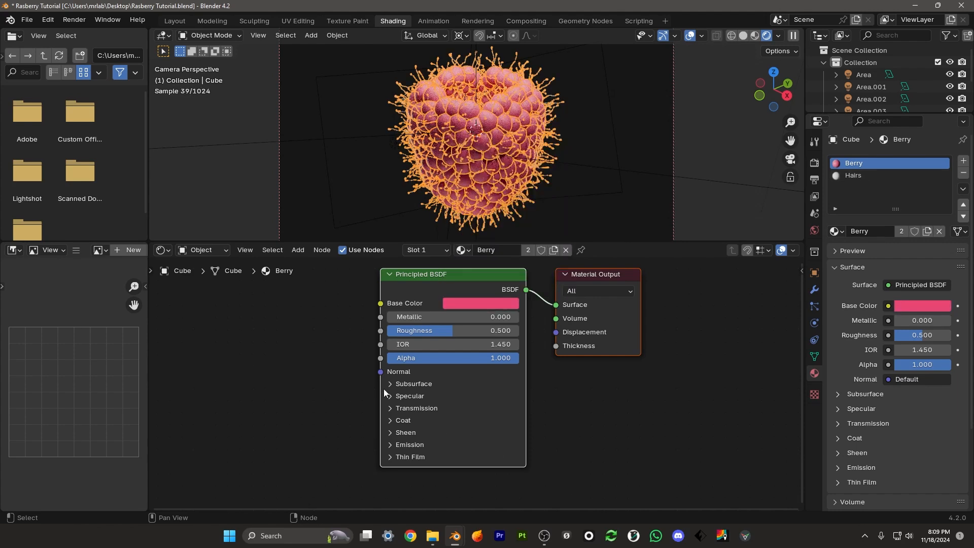
middle_drag(378, 389, 402, 382)
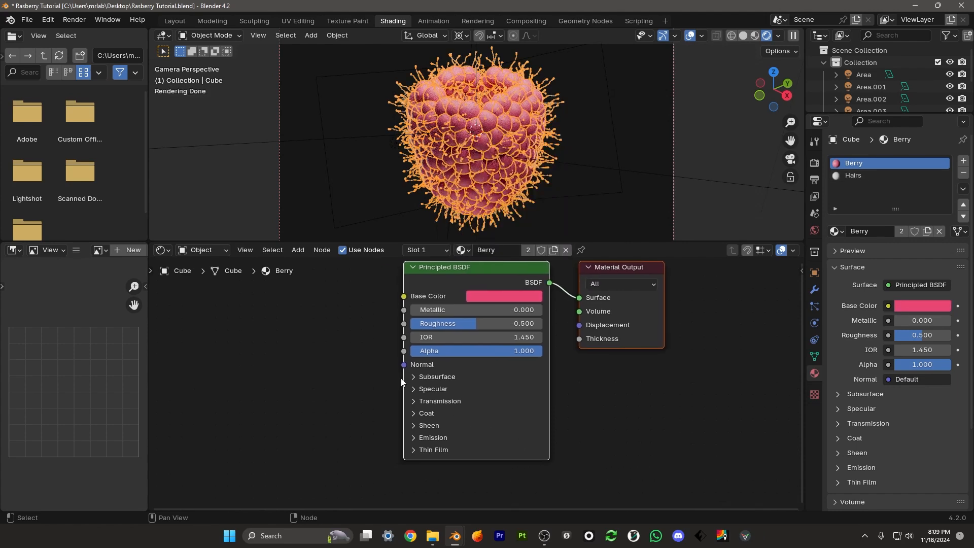
click(420, 402)
click(492, 420)
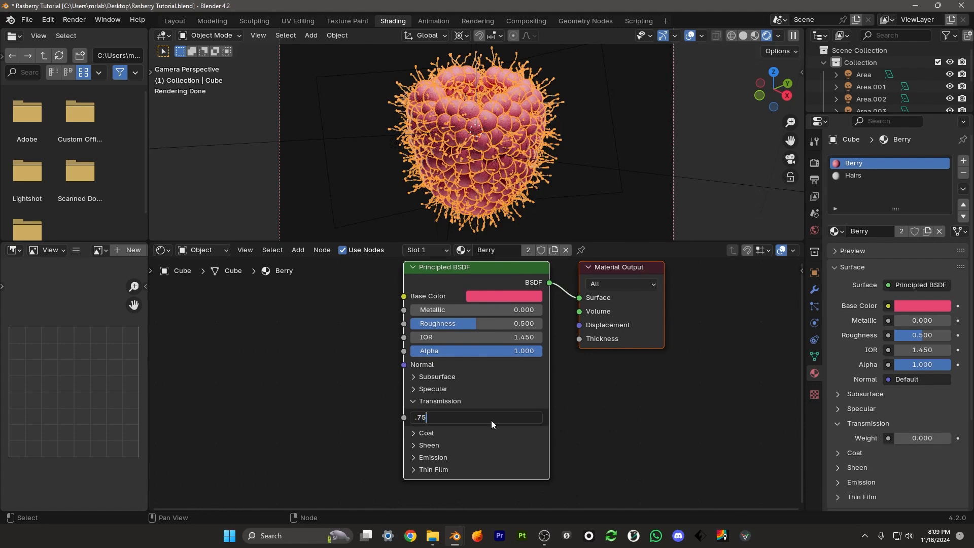
text(.75)
key(Return)
- Add a Noise Texture node with its Fac output connected to the Principled BSDF's Normal input
middle_drag(381, 380, 506, 352)
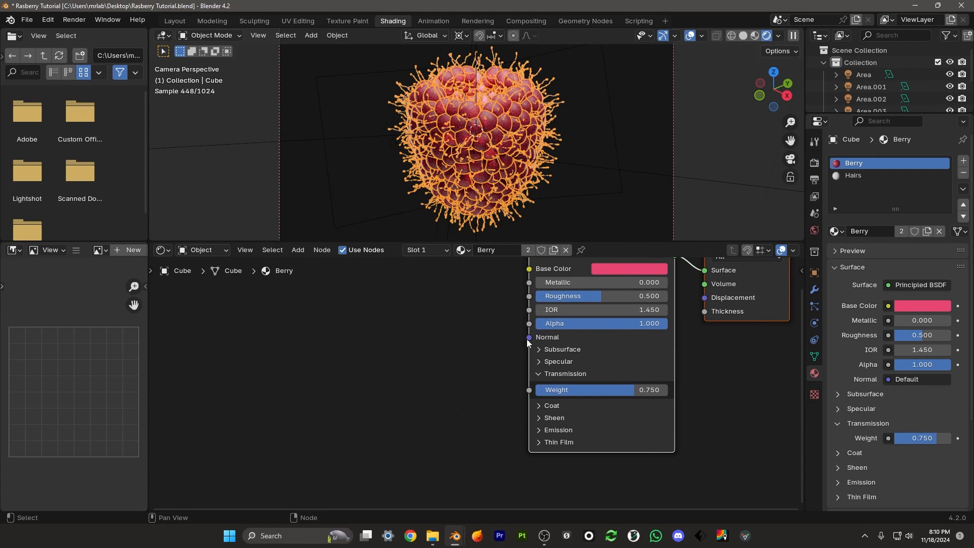
drag(529, 337, 416, 380)
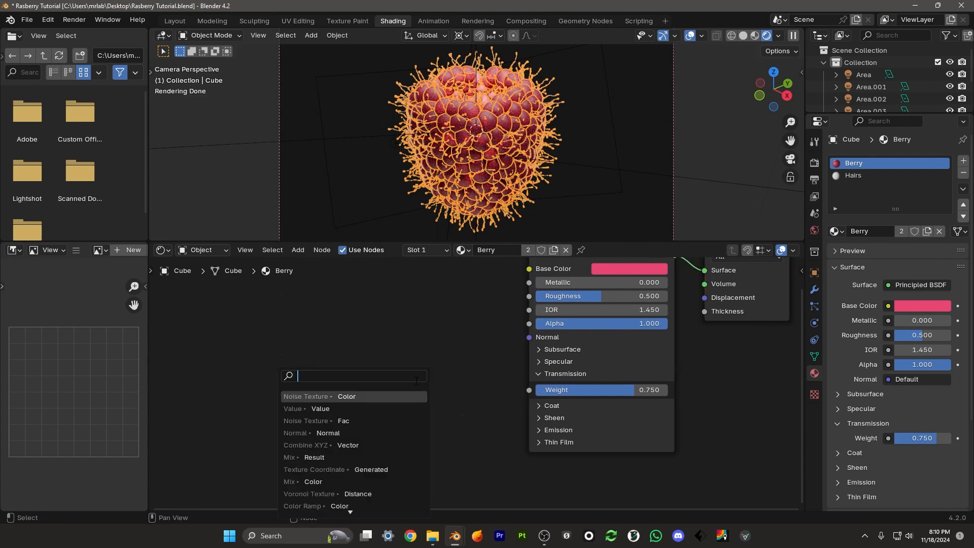
text(noise)
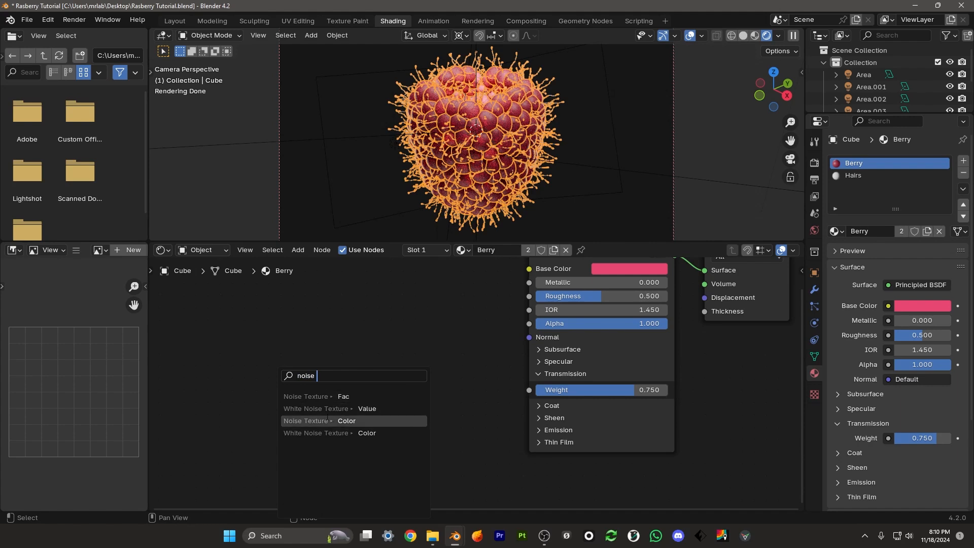
click(325, 396)
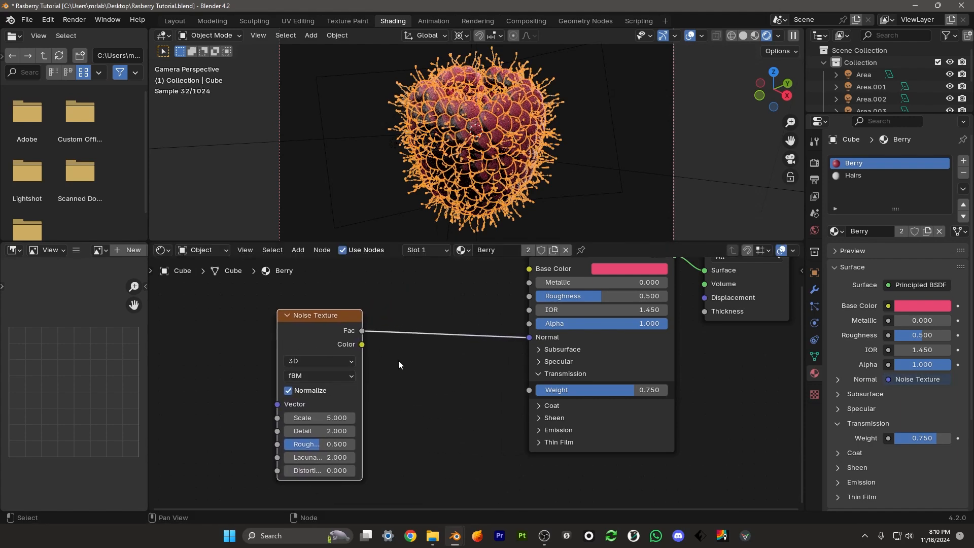
- Insert a Bump node between the Noise Texture and the Principled BSDF, and feed the noise Fac into its Height input
key(shift+a)
text(bum)
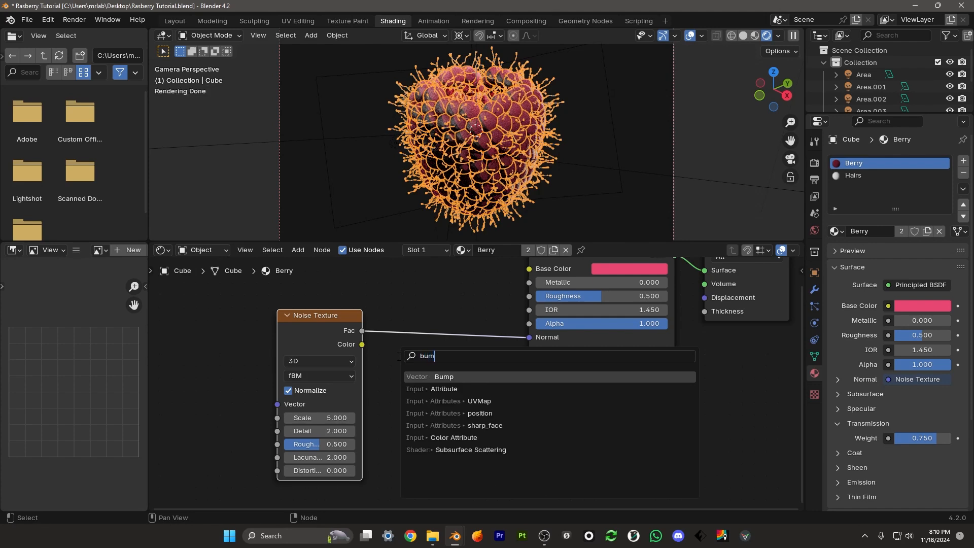
text(p)
key(Return)
click(403, 310)
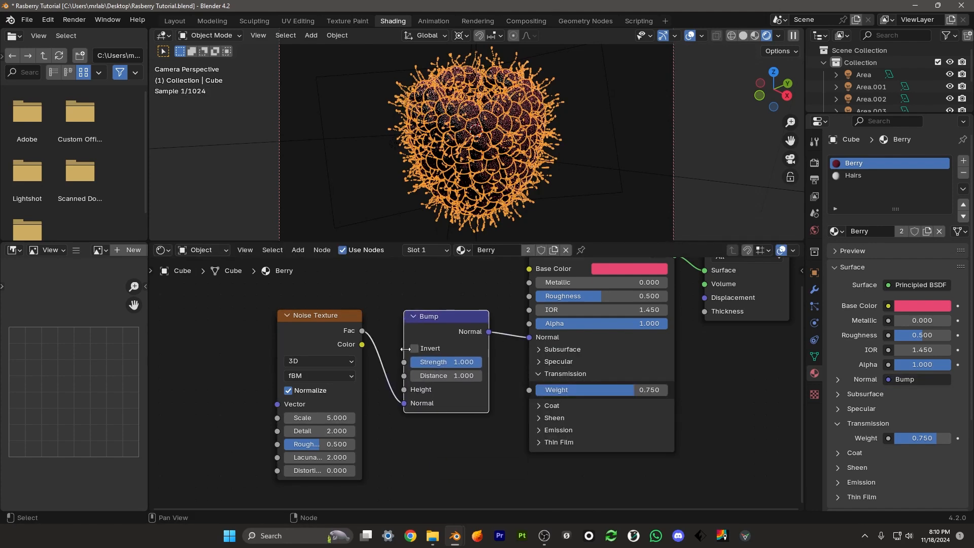
mouse_move(405, 404)
mouse_down()
mouse_move(384, 395)
mouse_move(403, 389)
mouse_up()
- Set the Bump node's strength to 0.06
scroll(406, 390, up, 3)
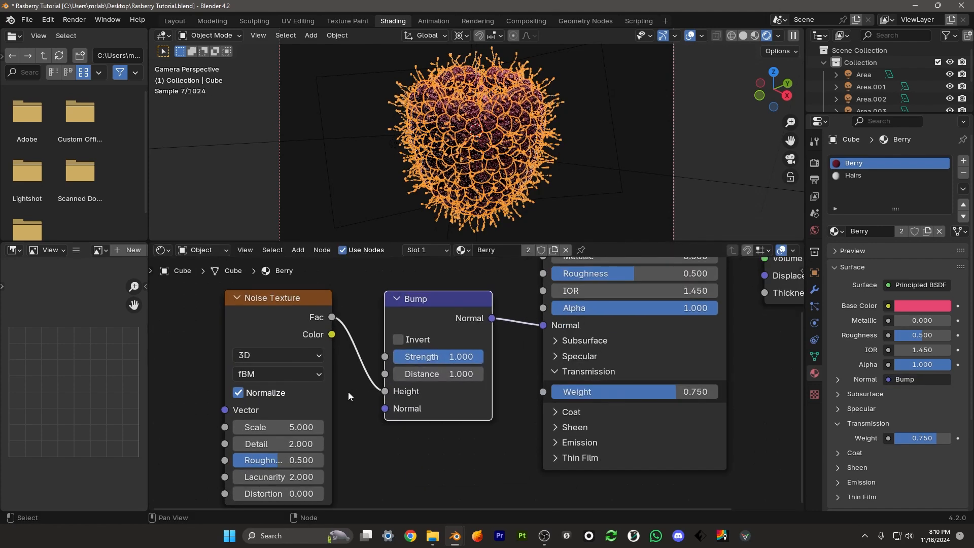
scroll(485, 348, up, 1)
double_click(495, 324)
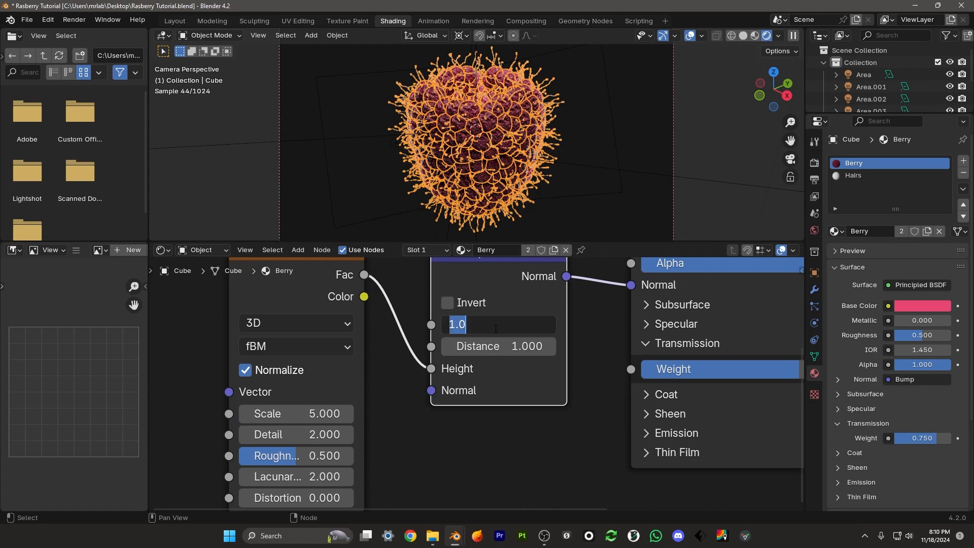
text(.06)
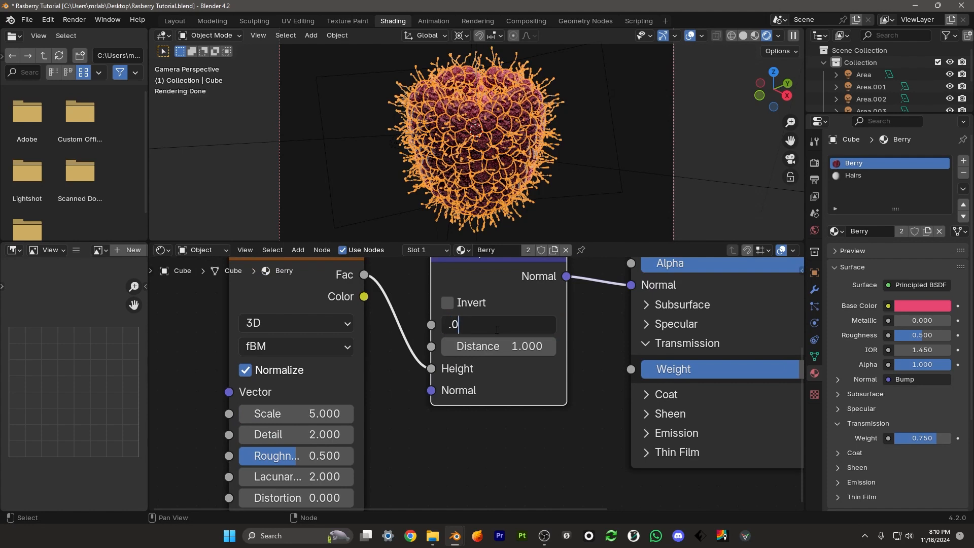
text(6)
key(Return)
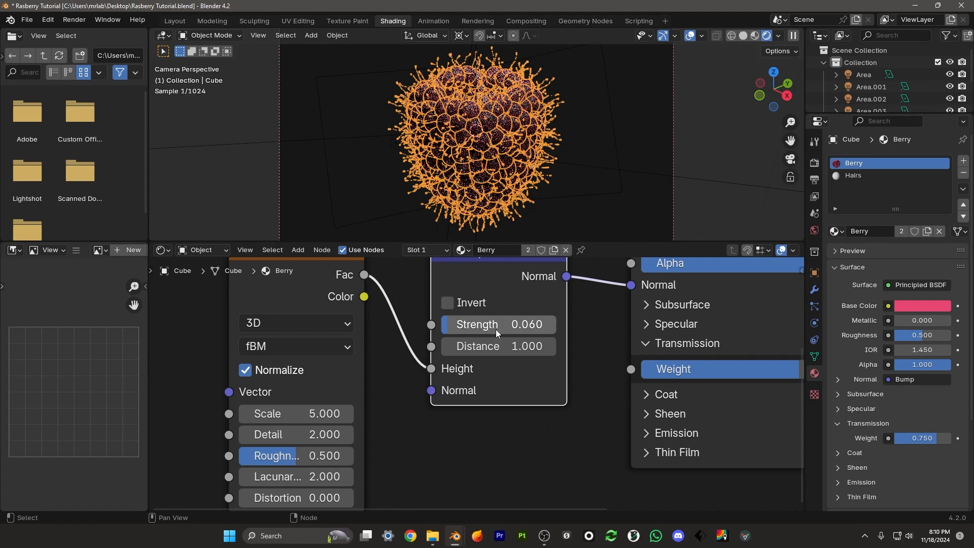
- Set the Berry material's Noise Texture scale to 4 and clear the object selection
click(302, 414)
text(4)
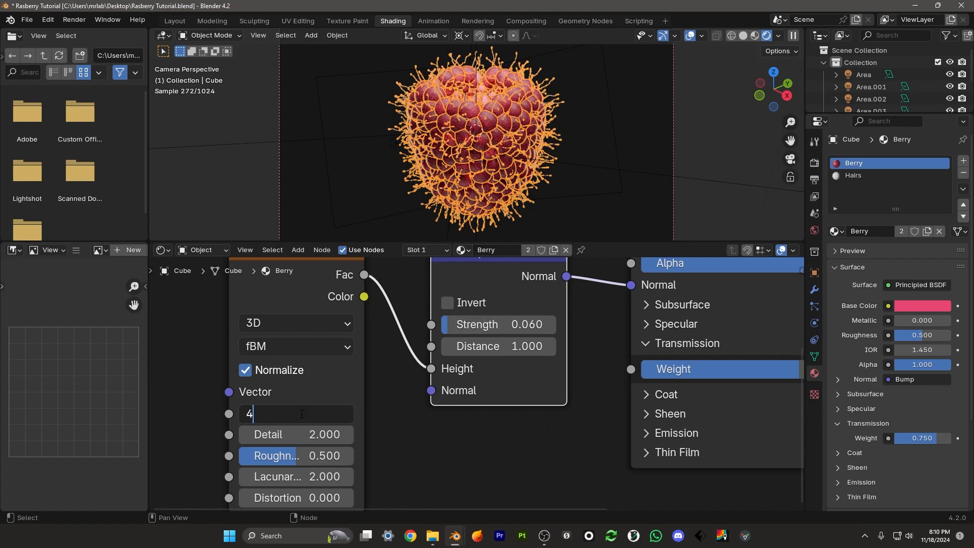
key(Return)
key(alt+a)
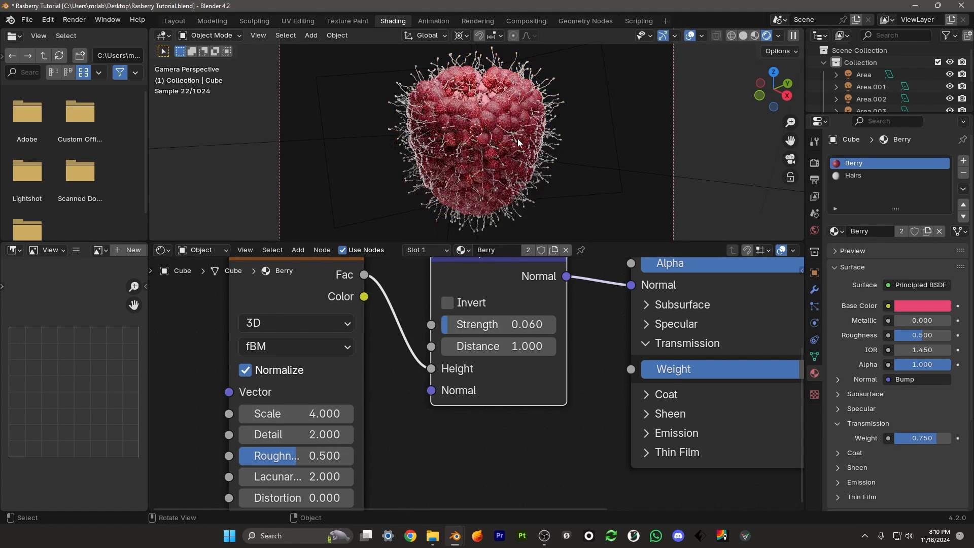
- Move the Material Output node farther away from the Principled BSDF to make room between them
middle_drag(545, 363, 279, 403)
scroll(455, 349, down, 6)
middle_drag(549, 336, 386, 402)
scroll(386, 402, up, 2)
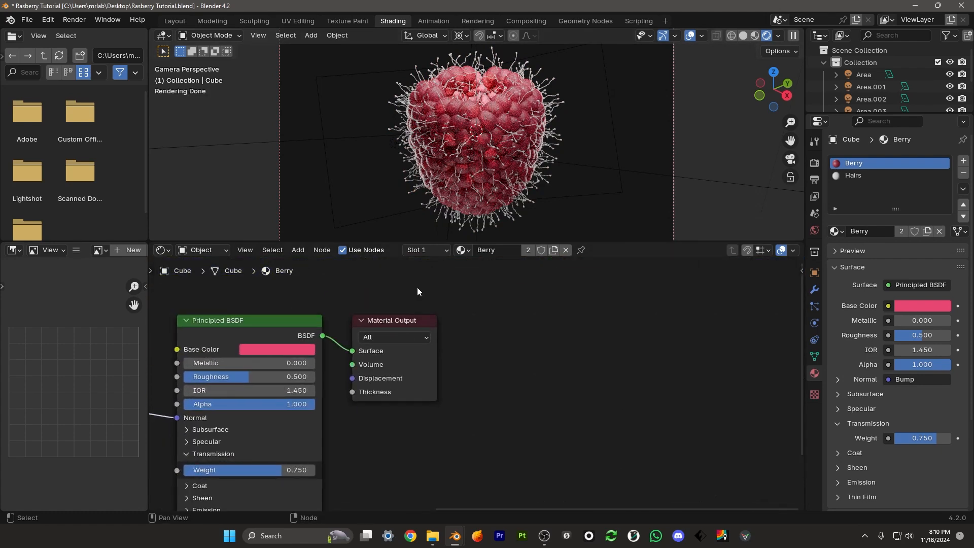
drag(388, 319, 568, 308)
- Add a Volume Absorption node and connect its output to the Material Output's Volume input
key(shift+a)
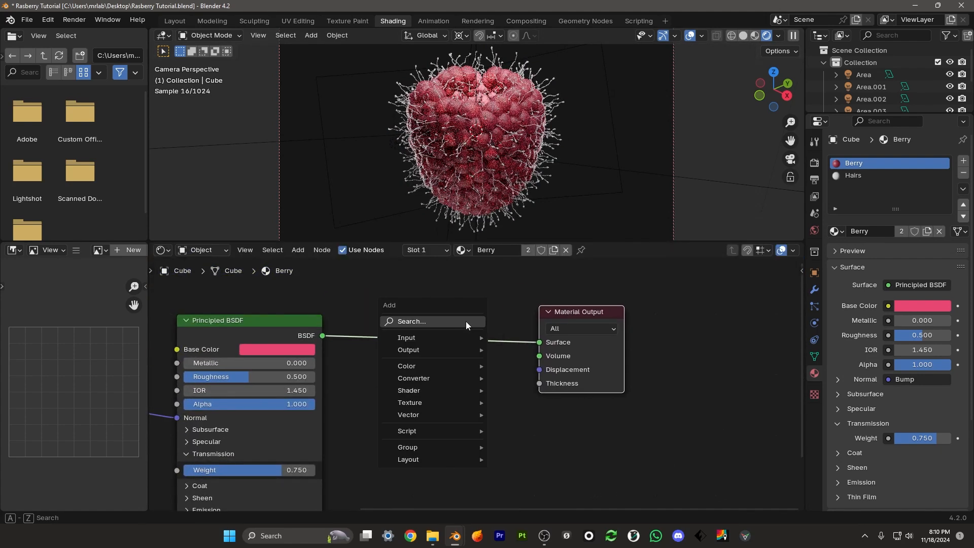
click(461, 320)
text(volum)
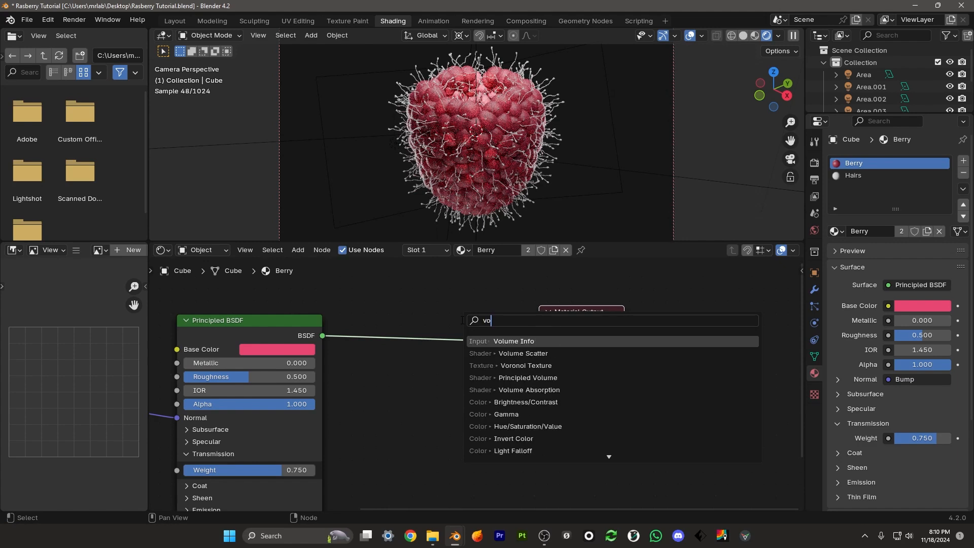
key(Down)
key(Down)
key(Down)
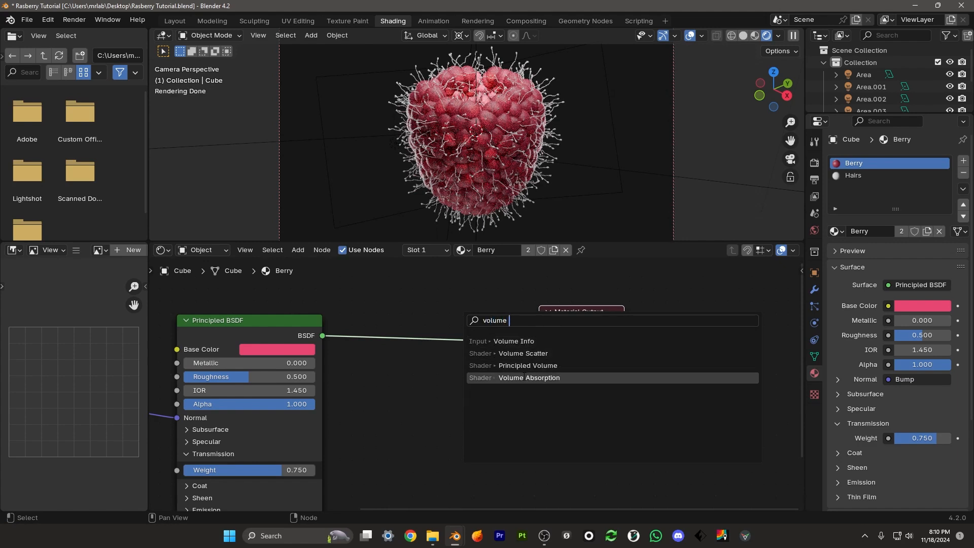
key(Return)
click(446, 386)
drag(485, 391, 539, 356)
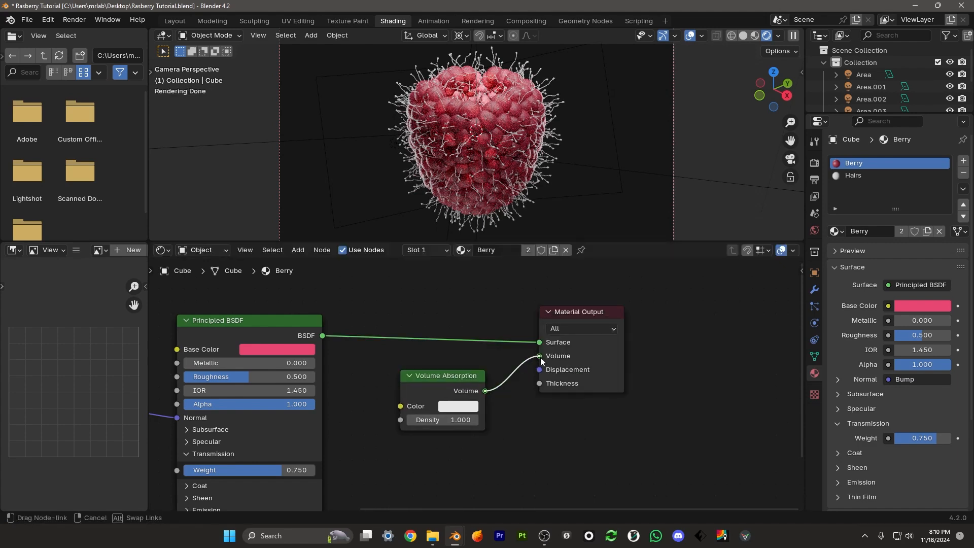
- Set the Volume Absorption color to a strong red with hue about 0.993 and saturation about 0.977
scroll(503, 385, up, 2)
click(449, 420)
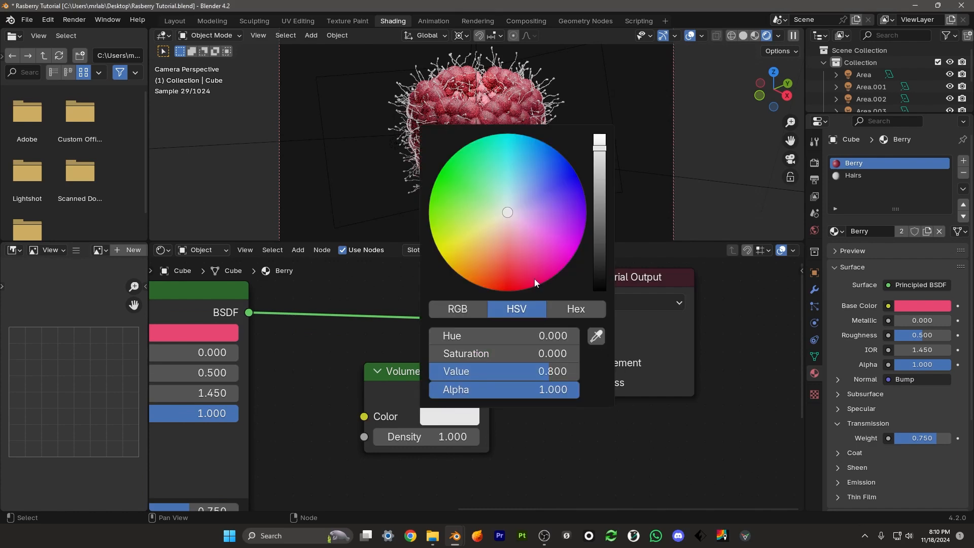
drag(534, 279, 519, 275)
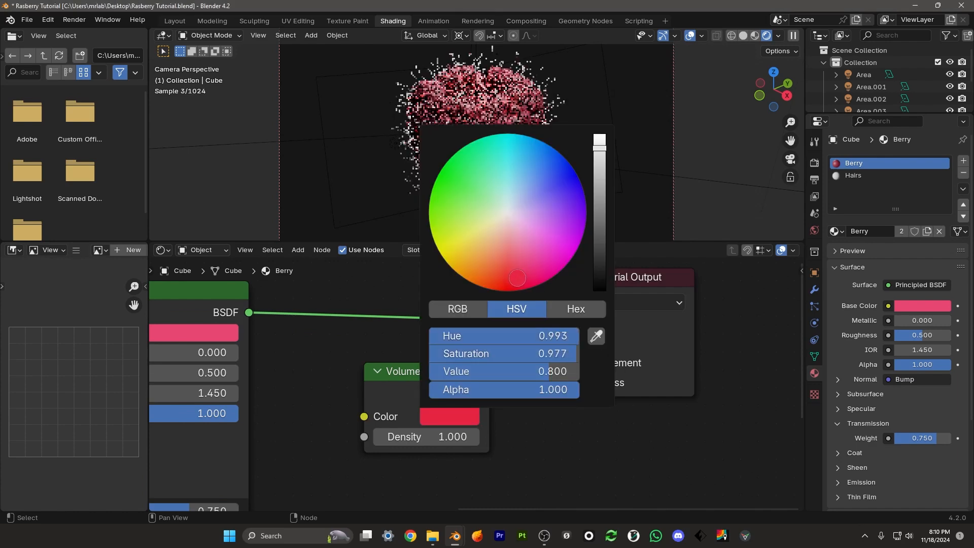
- Set the Volume Absorption density to 4 and save the file
click(428, 435)
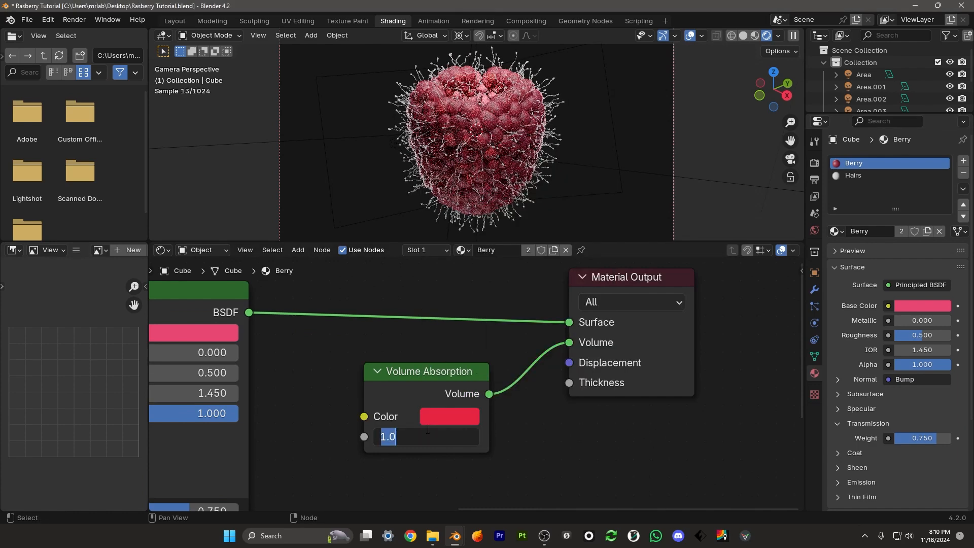
text(4)
key(Return)
key(ctrl+s)
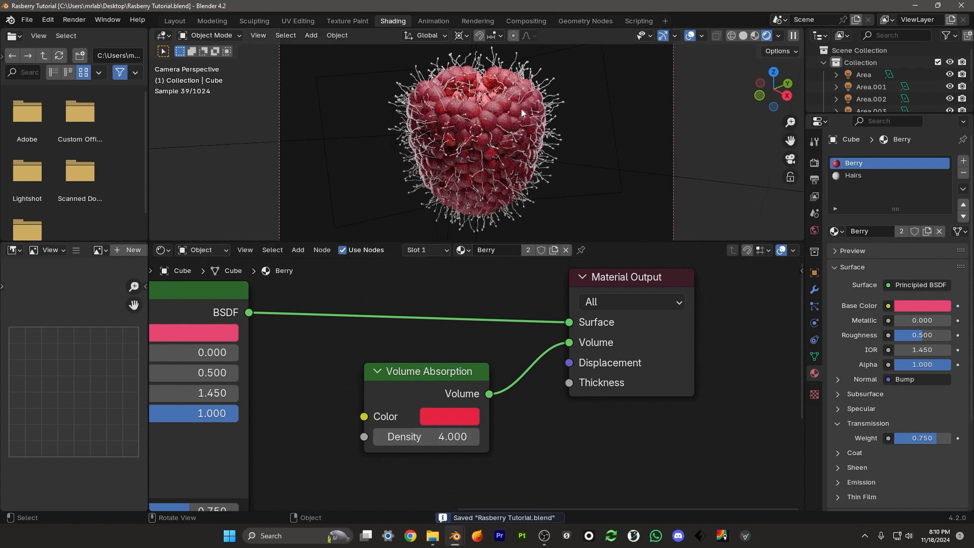
- Give the Hairs material's Principled BSDF a light orange base color with hue about 0.074 and saturation about 0.737
click(862, 176)
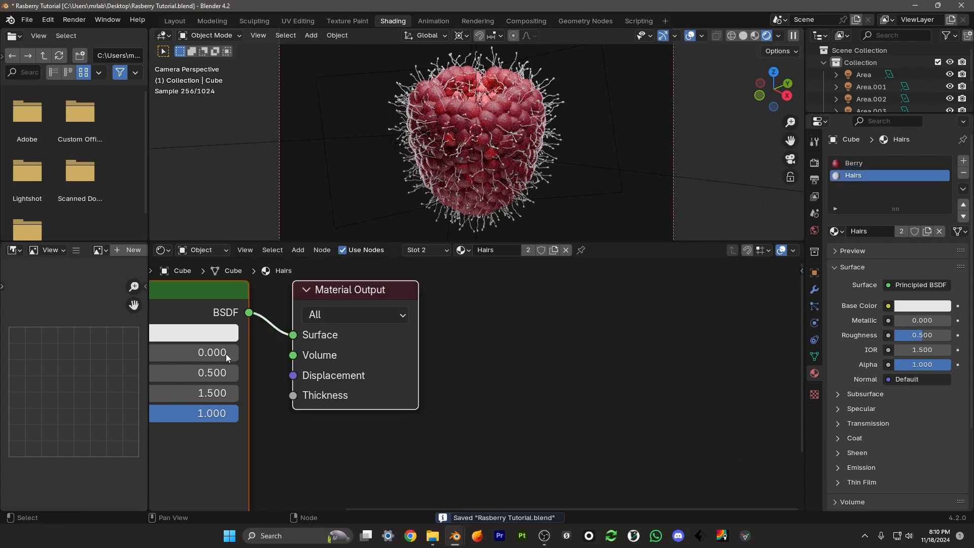
middle_drag(228, 355, 461, 352)
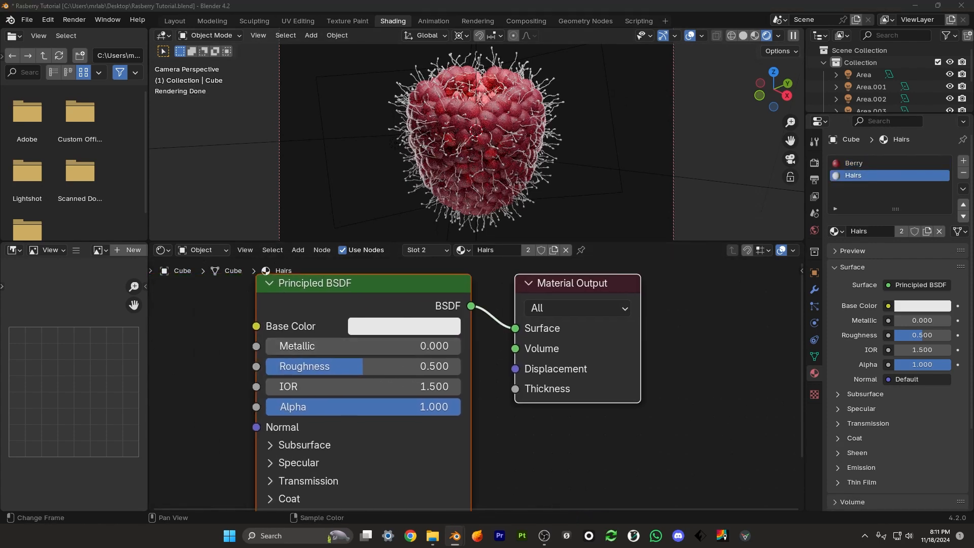
click(403, 325)
drag(425, 187, 417, 151)
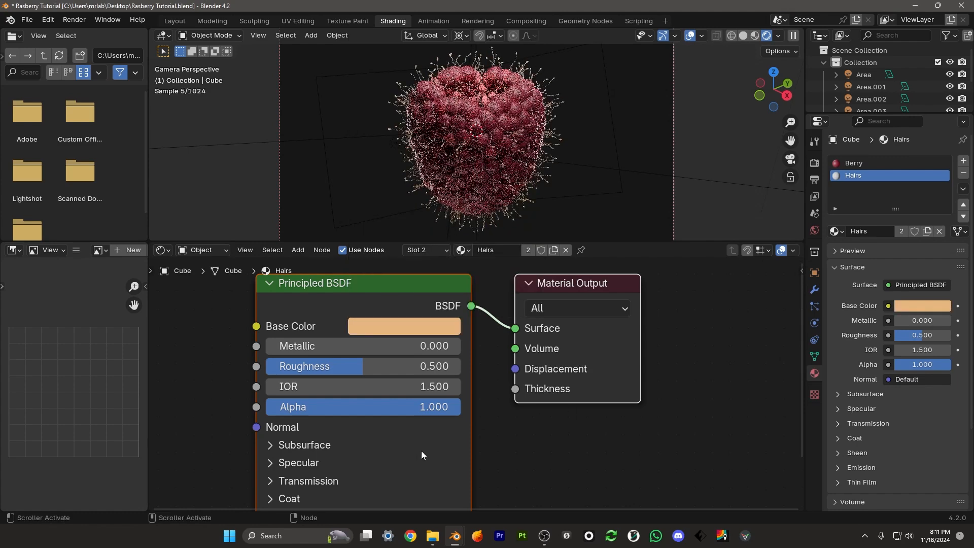
- Set the Hairs material's transmission weight to 0.5
middle_drag(426, 452, 439, 363)
click(293, 393)
double_click(395, 424)
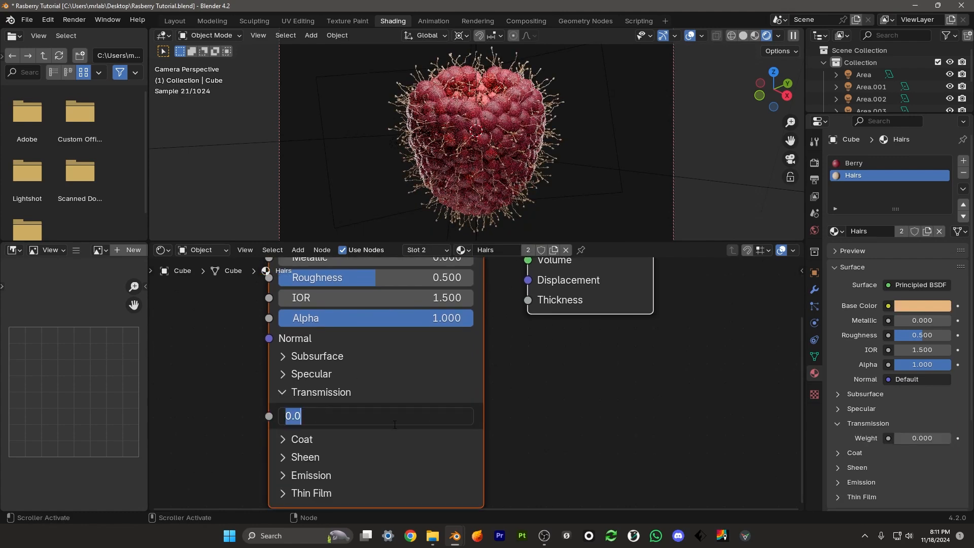
text(.5)
key(Return)
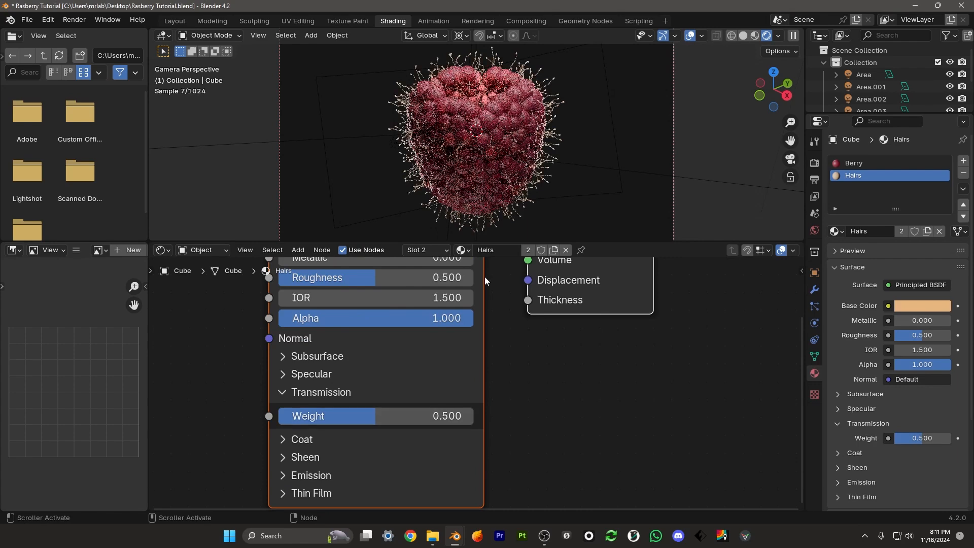
- Lighten the Hairs base color to a paler, less saturated peach
middle_drag(532, 341, 544, 397)
click(445, 298)
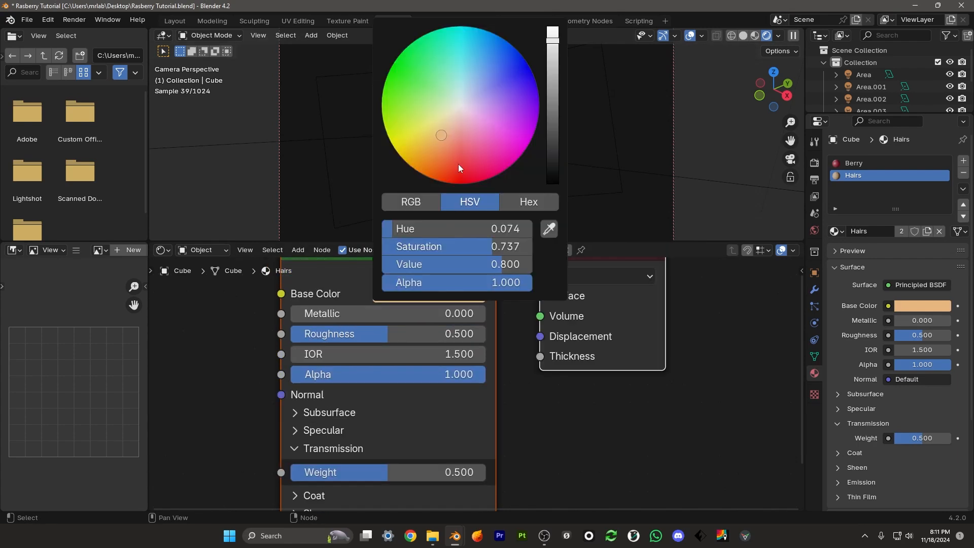
click(447, 124)
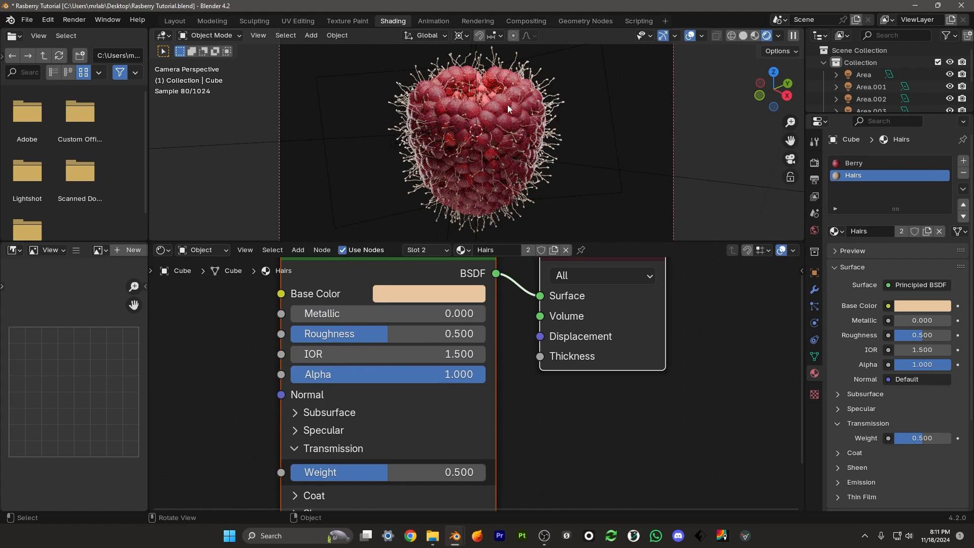
- In the raspberry's geometry nodes, reduce Density Max to 8.27 on the Distribute Points on Faces node in the Hairs frame
click(530, 94)
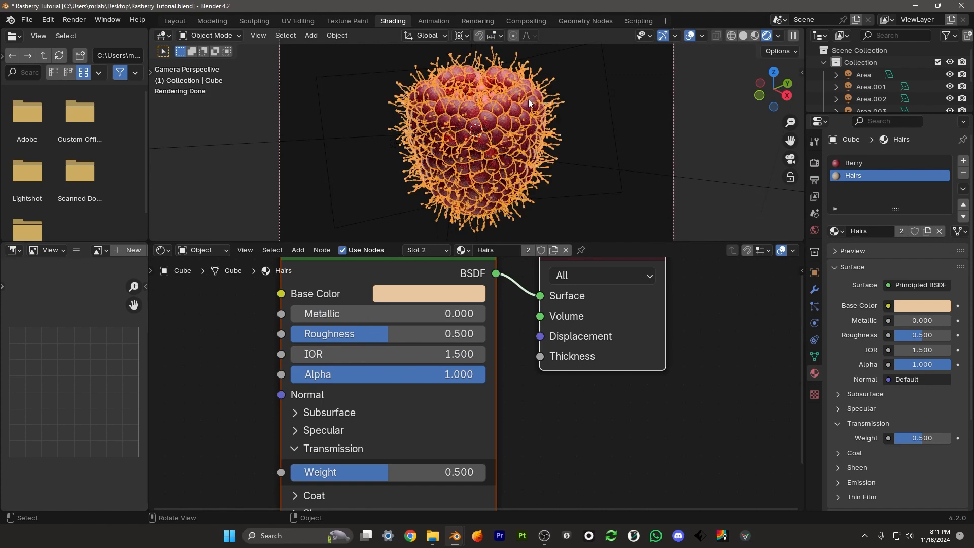
click(573, 19)
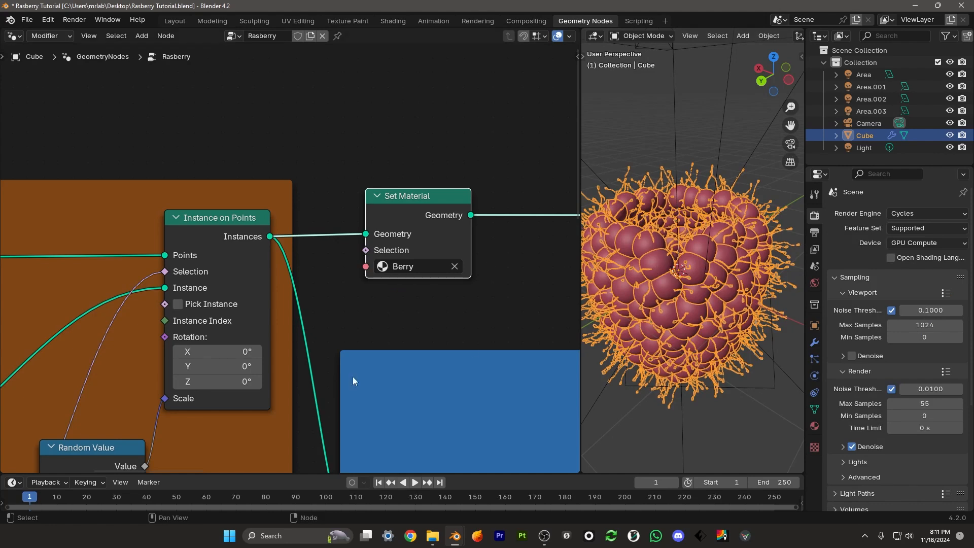
middle_drag(194, 445, 371, 306)
scroll(338, 358, down, 5)
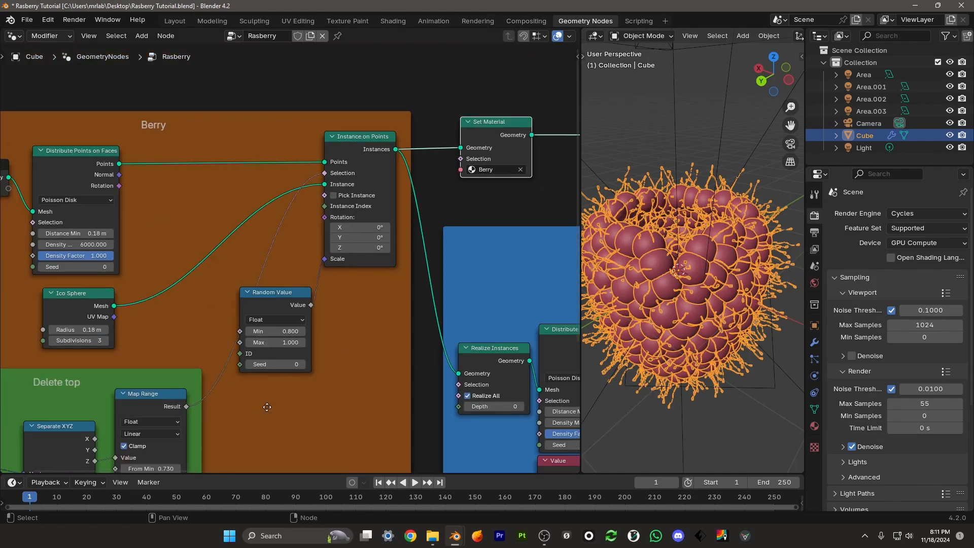
middle_drag(267, 407, 345, 231)
scroll(350, 243, down, 5)
middle_drag(489, 315, 126, 354)
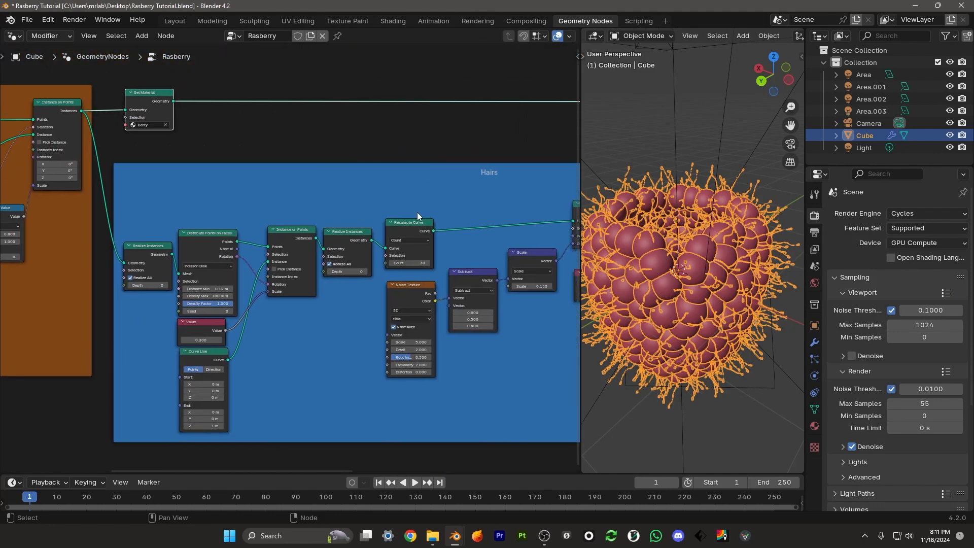
scroll(401, 242, up, 2)
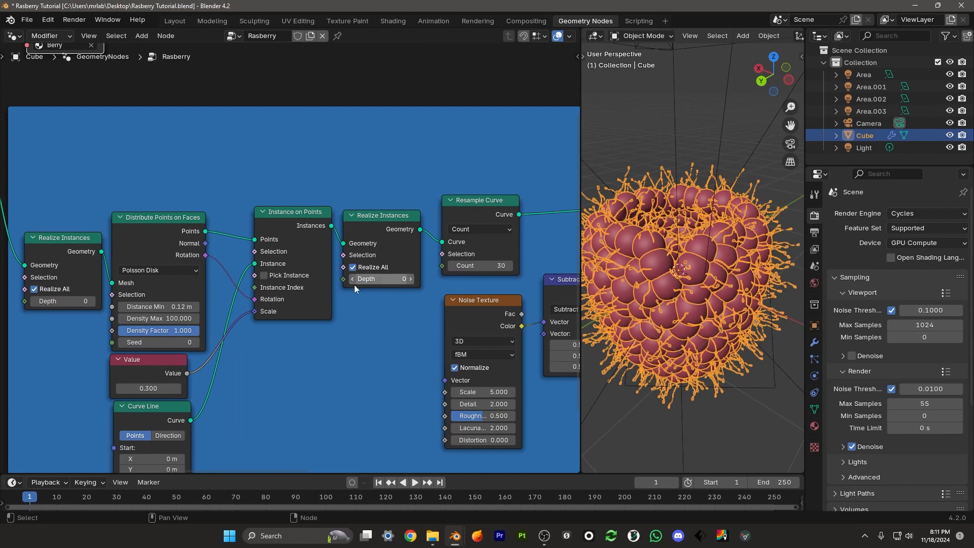
middle_drag(246, 346, 372, 335)
scroll(368, 337, up, 4)
scroll(281, 339, up, 2)
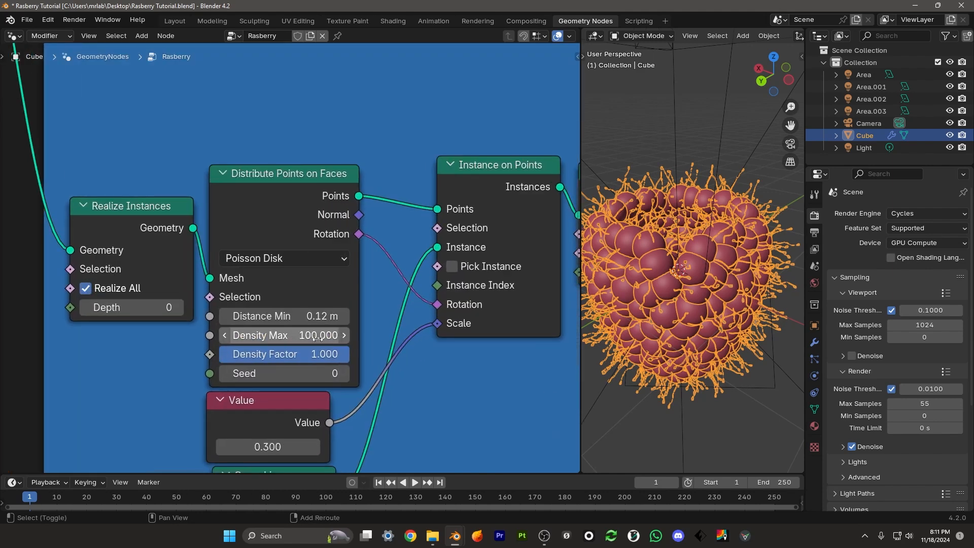
drag(318, 339, 216, 331)
key(alt+a)
middle_drag(718, 344, 711, 322)
drag(285, 329, 240, 329)
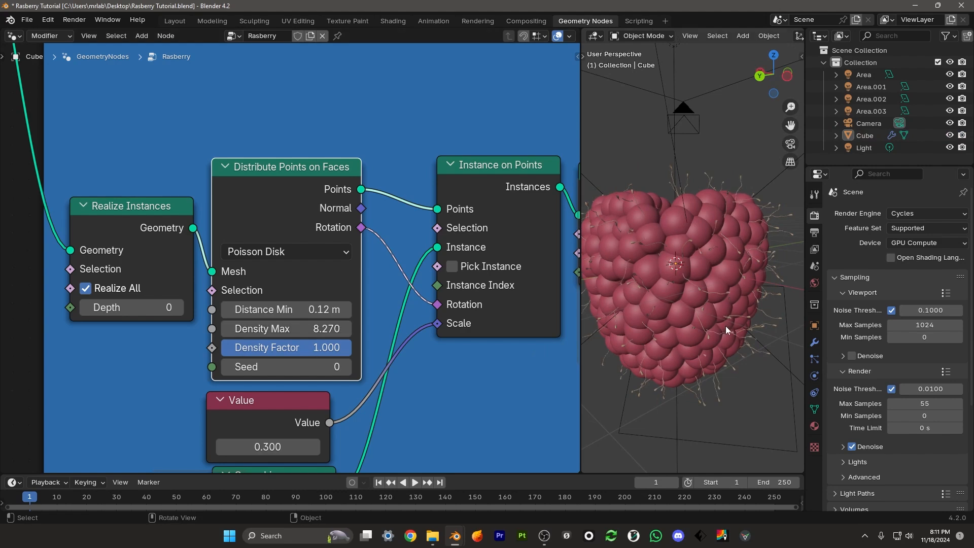
- Check the hair density through the camera in Rendered shading, and return the viewport to Solid shading
scroll(723, 322, down, 2)
key(KP_0)
scroll(717, 323, up, 4)
key(z)
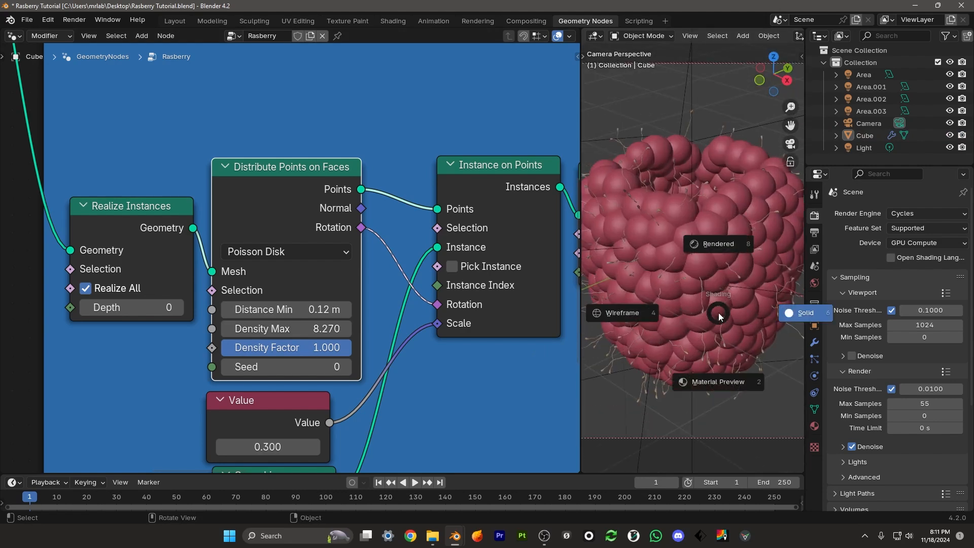
click(723, 242)
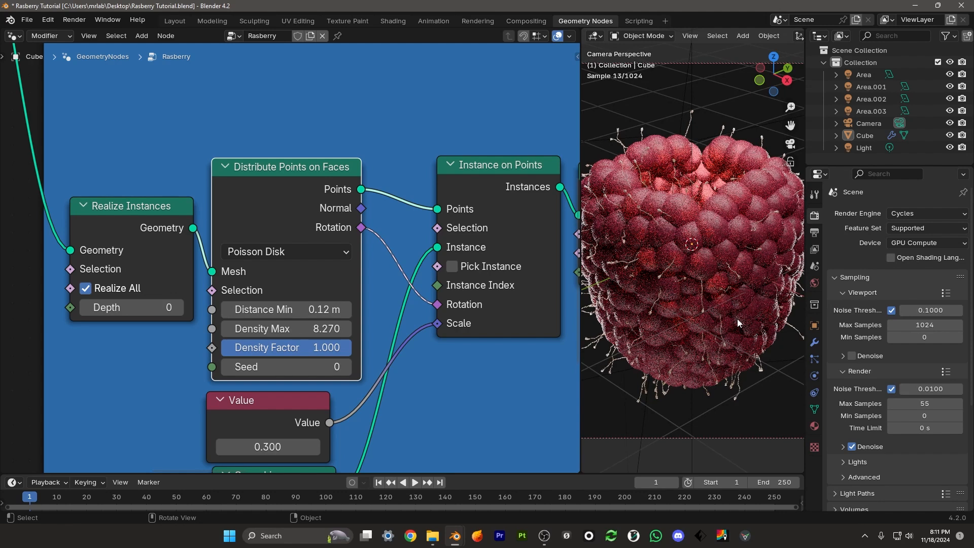
key(z)
click(818, 318)
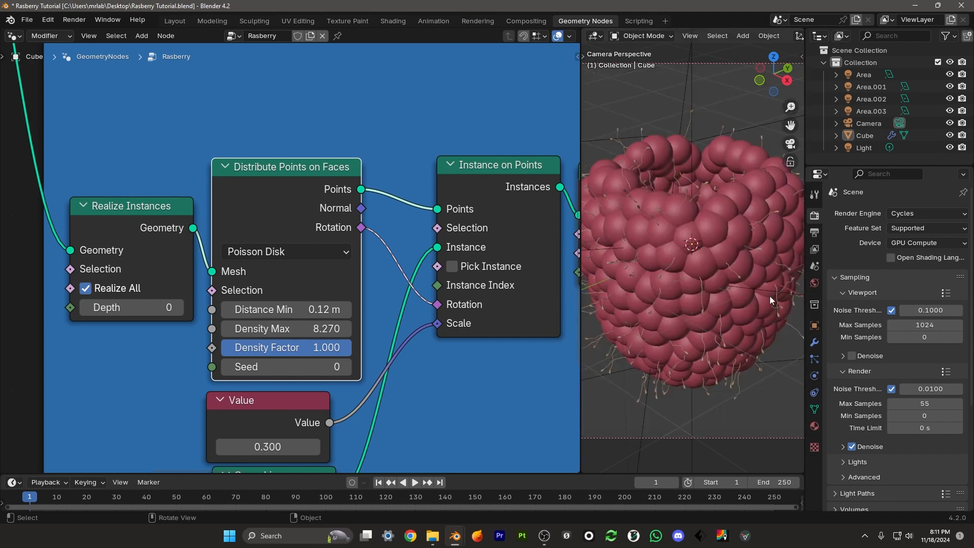
- Save the file and render the raspberry as a still image from the camera in the Layout workspace
key(ctrl+s)
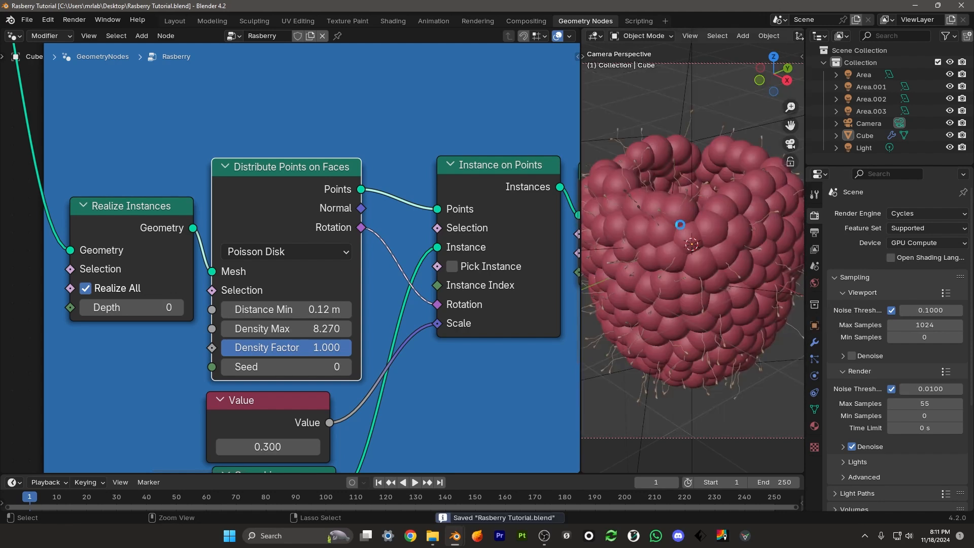
click(174, 21)
key(KP_0)
click(74, 19)
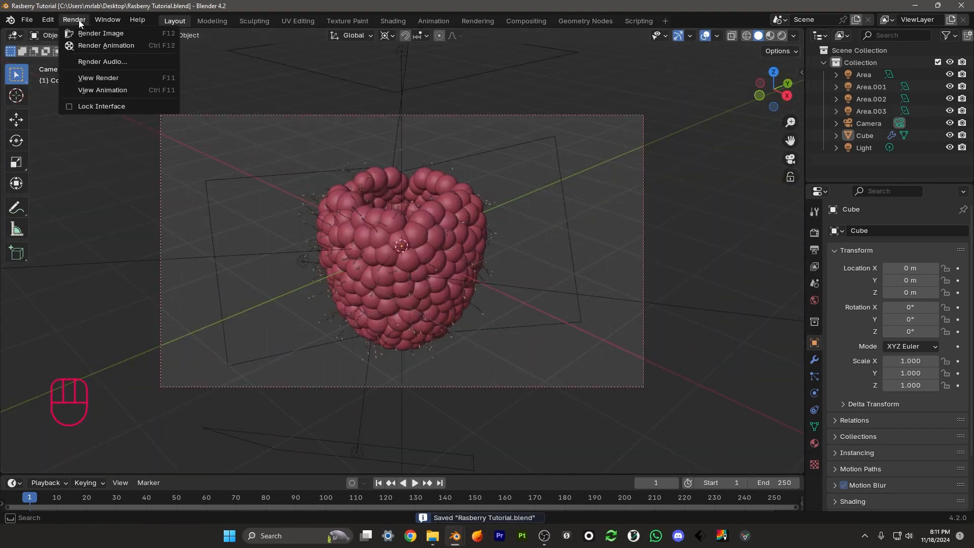
click(136, 31)
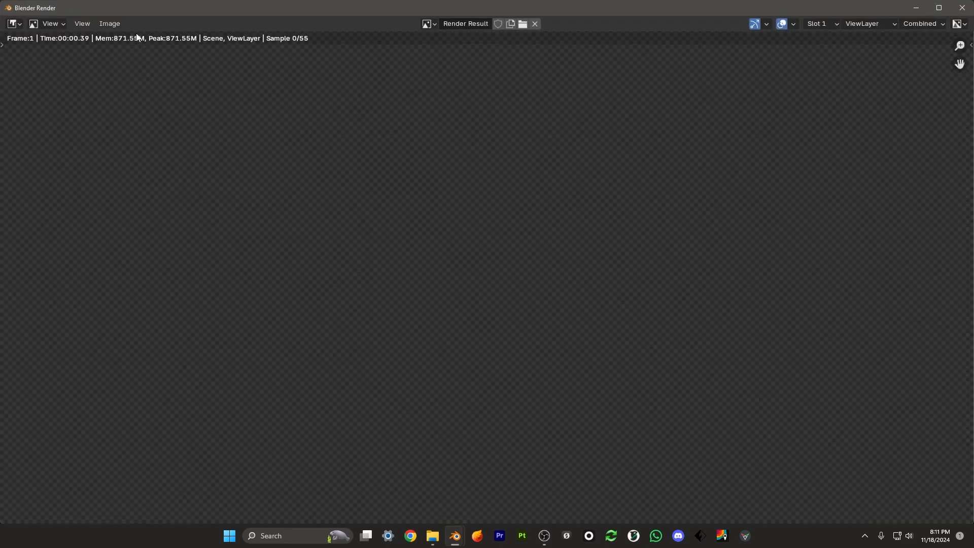